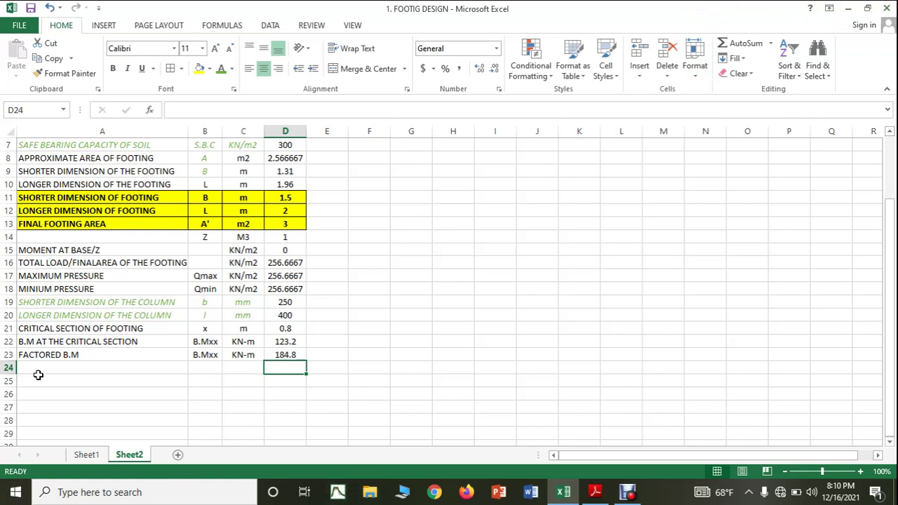
Step: Consult the effective thickness formula in the Adobe Reader notes and start cell D24's formula in Excel with =((D22*1000000)/(
left_click(594, 492)
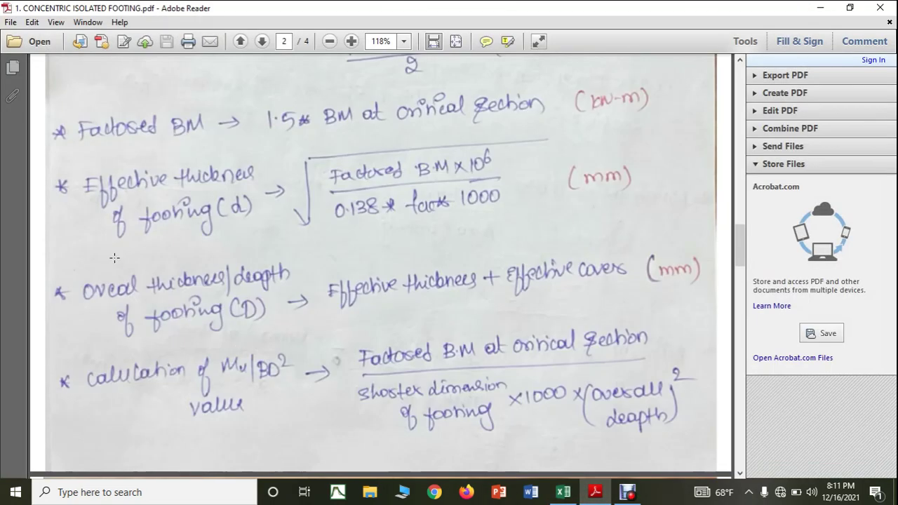
scroll(151, 257, "up", 1)
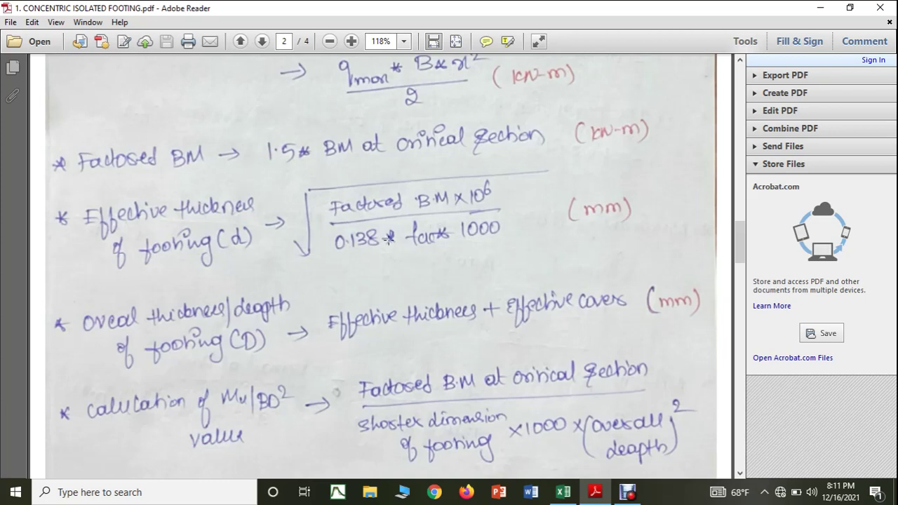
left_click(563, 491)
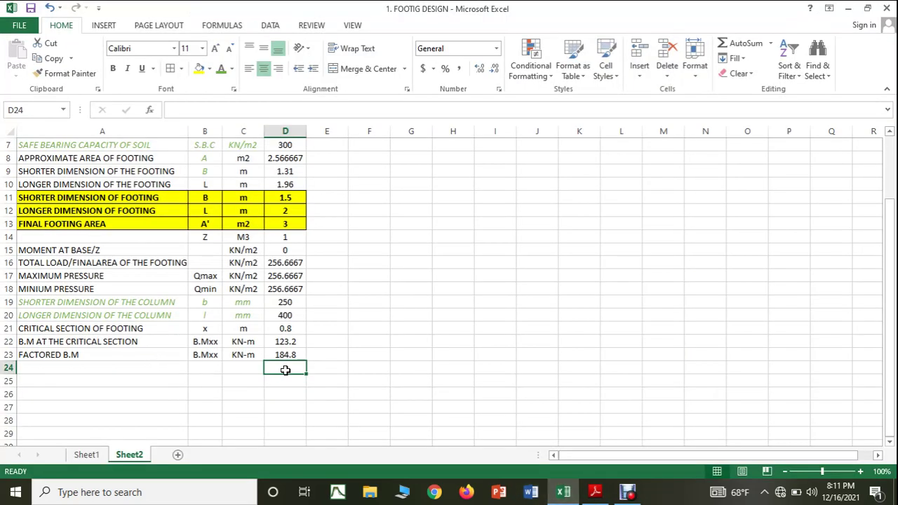
type("=")
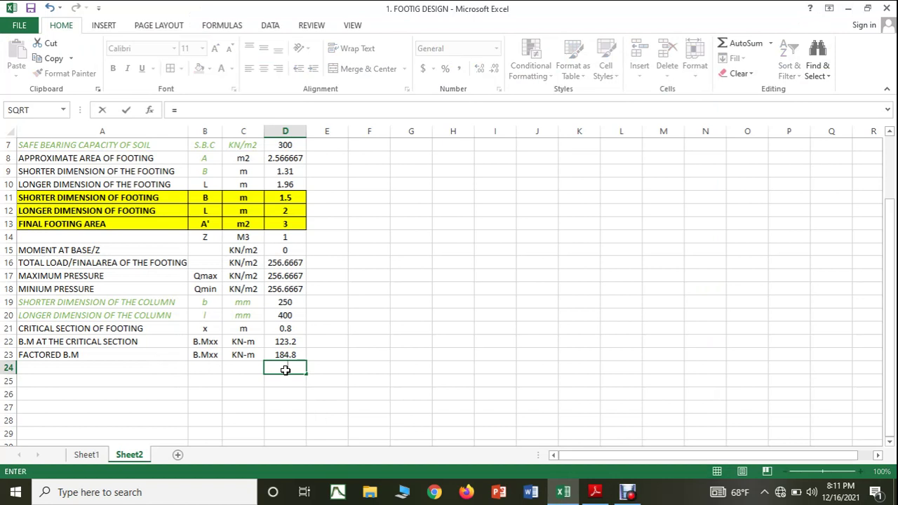
type("((")
left_click(286, 342)
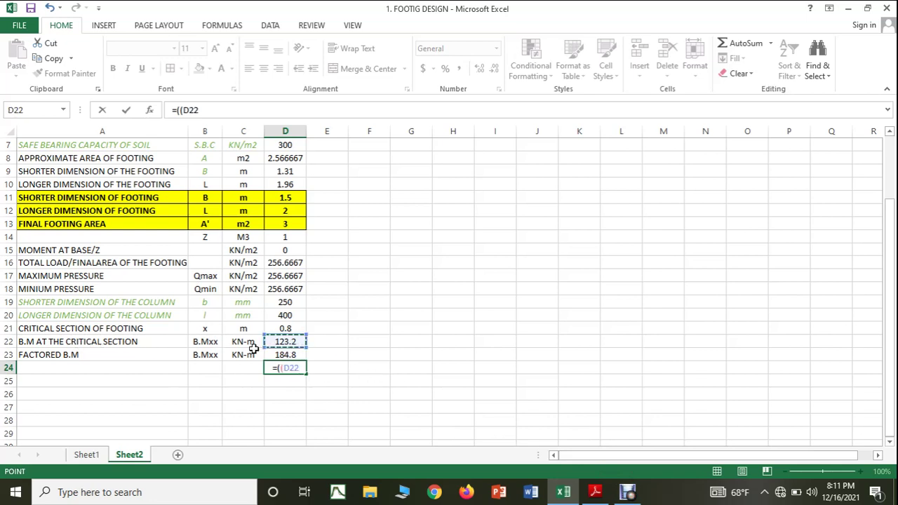
type("*100")
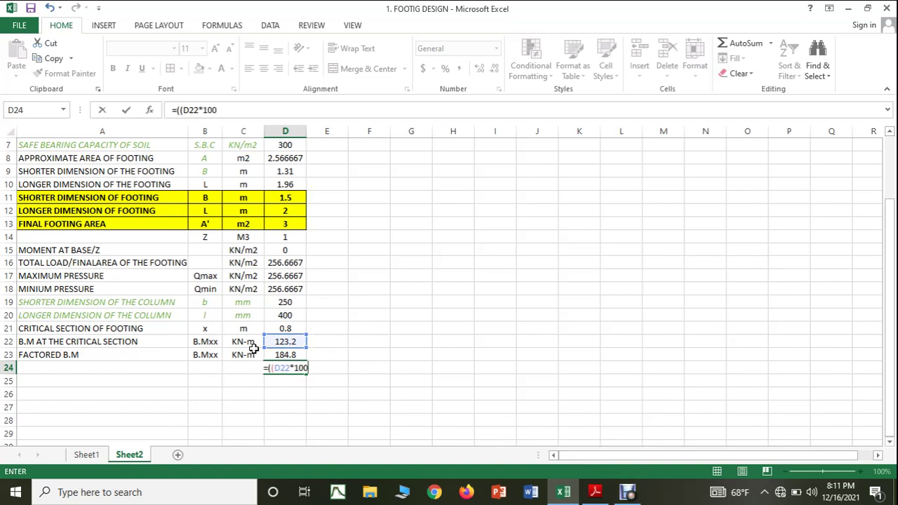
type("0000")
type(")")
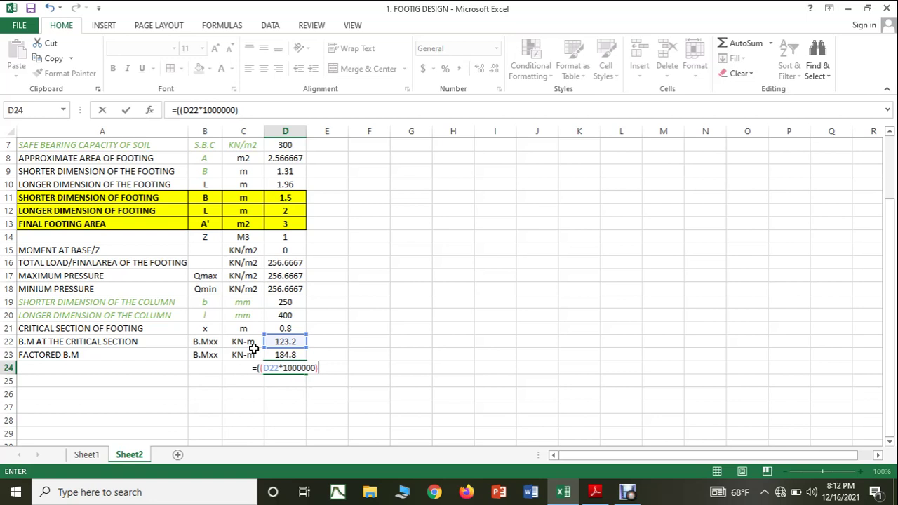
type("/(")
Step: Recheck the denominator in the PDF notes and complete the D24 formula as =((D22*1000000)/(D2*1000*0.138))
left_click(596, 492)
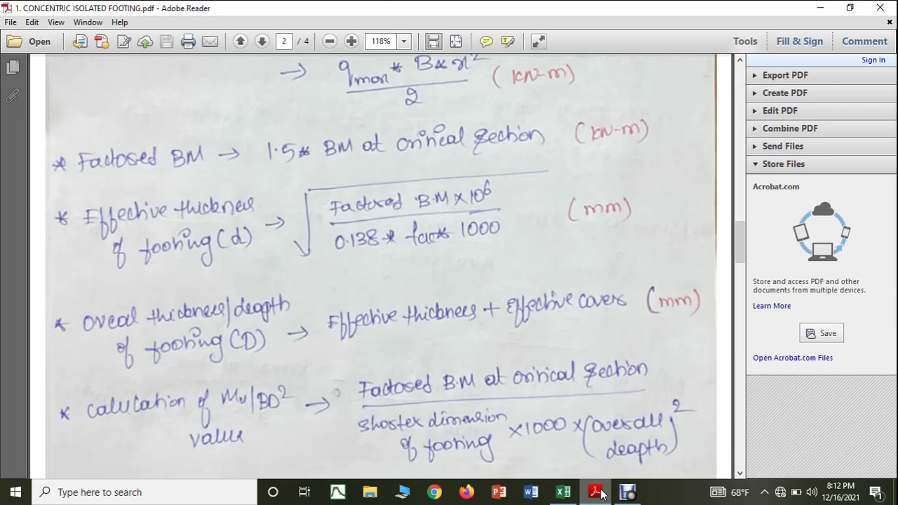
left_click(600, 492)
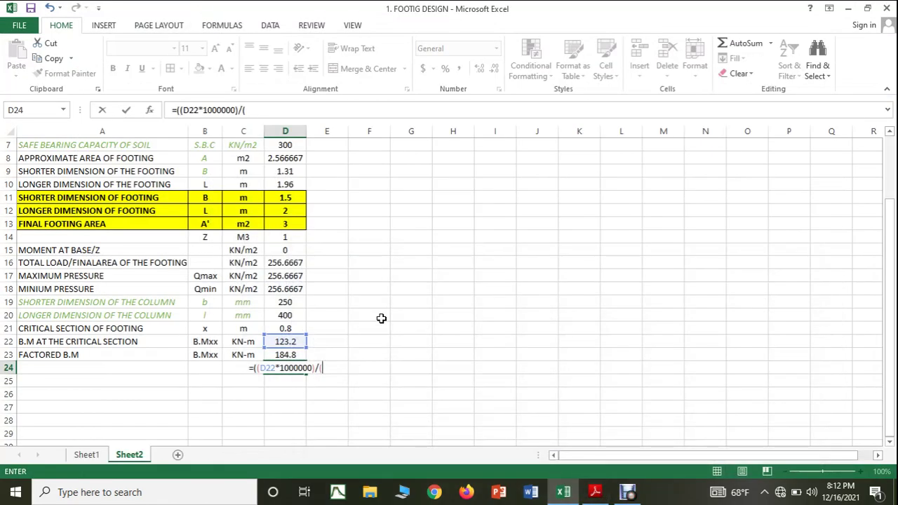
scroll(380, 316, "up", 2)
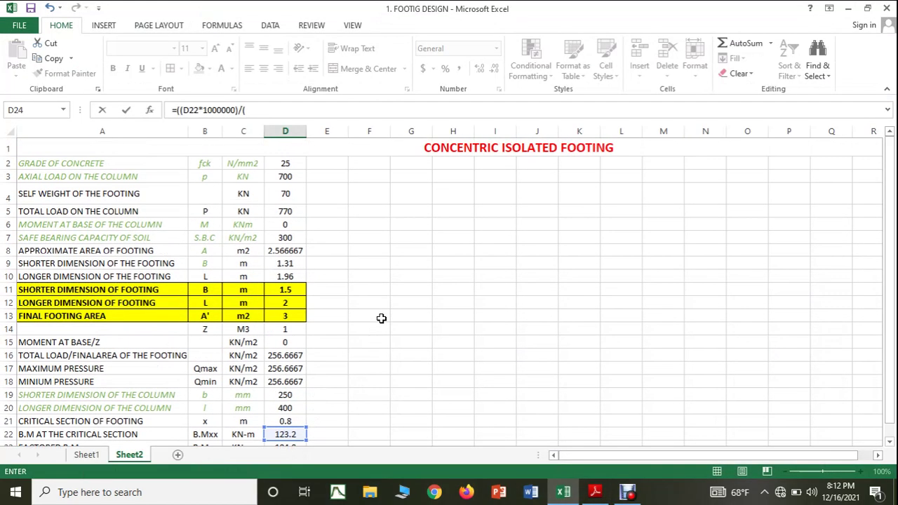
left_click(284, 162)
scroll(421, 263, "down", 3)
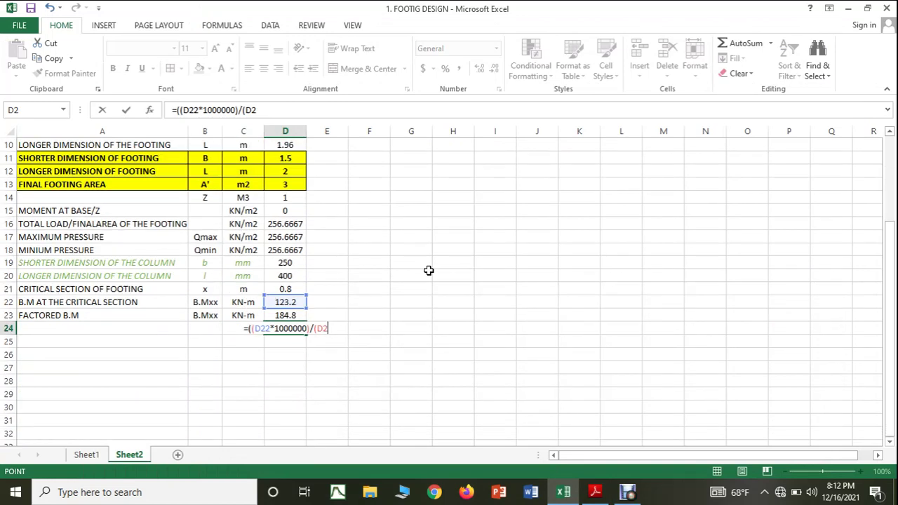
type("*100")
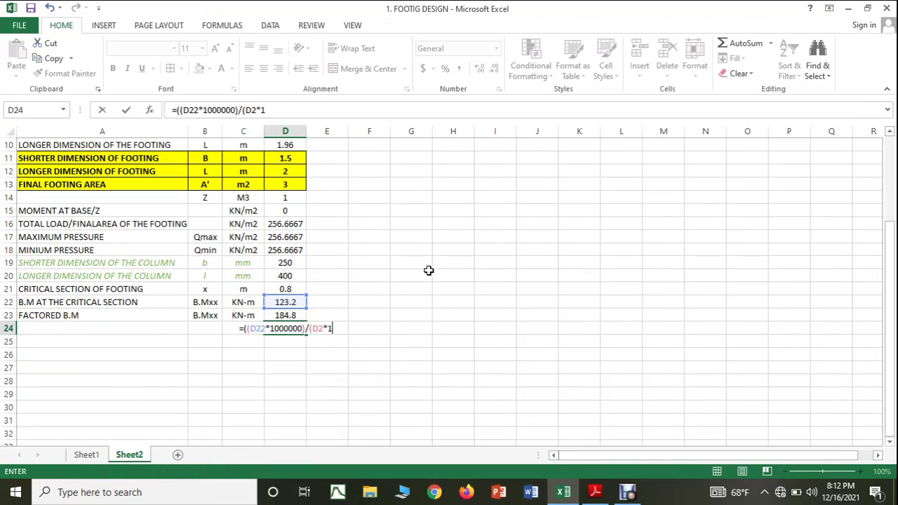
type("000*0.138")
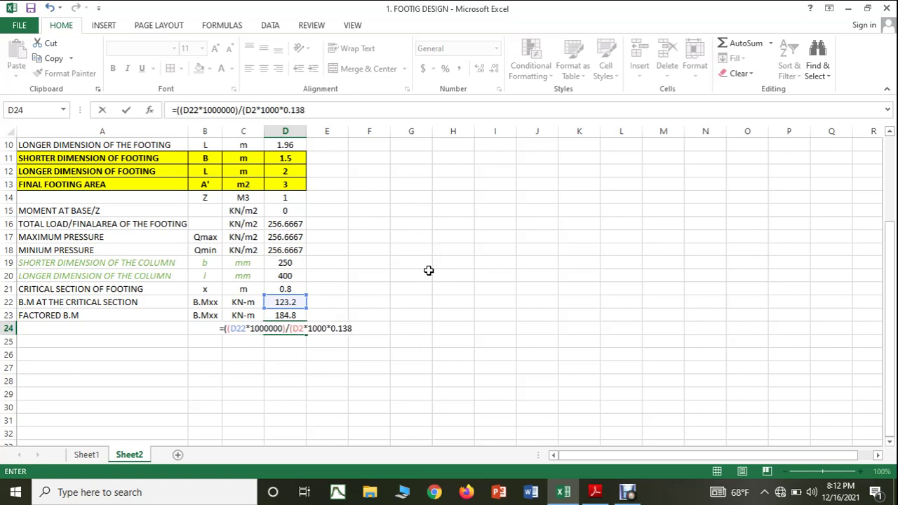
type("))")
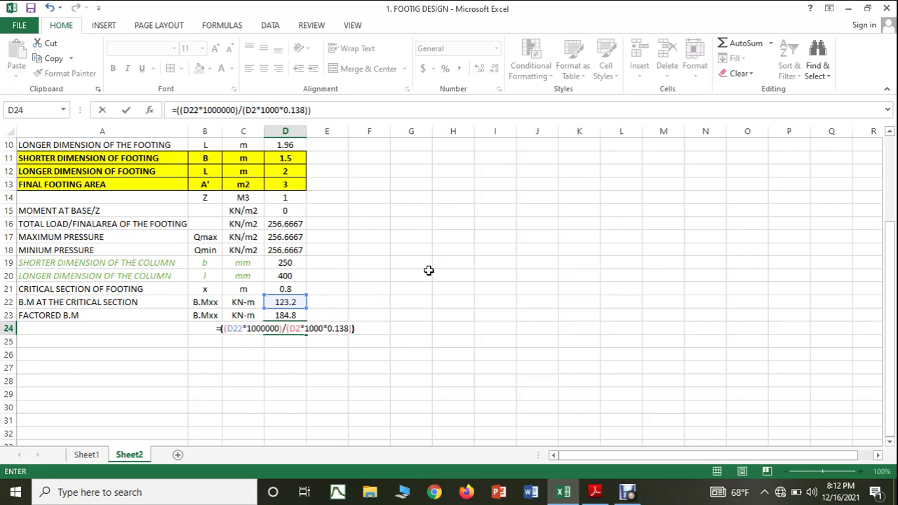
key("Return")
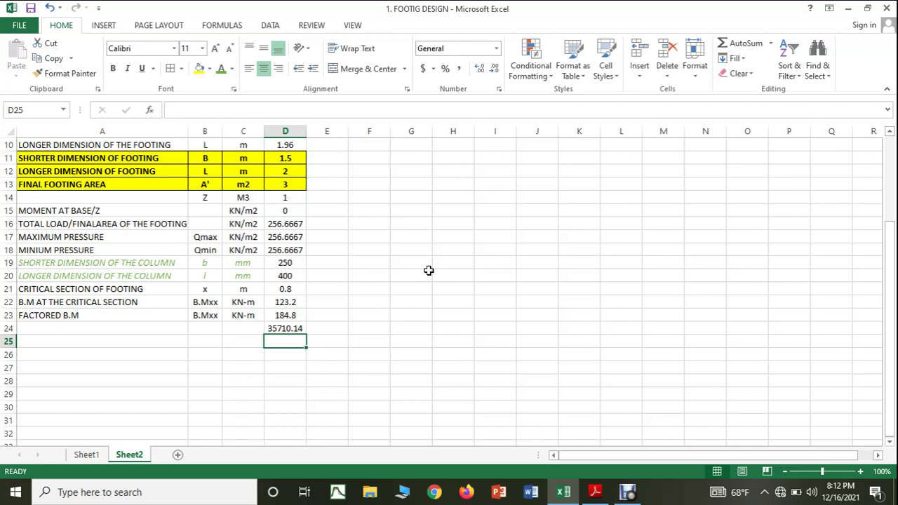
Step: Compare the handwritten effective thickness formula in the Adobe Reader notes with the Excel calculation
left_click(595, 492)
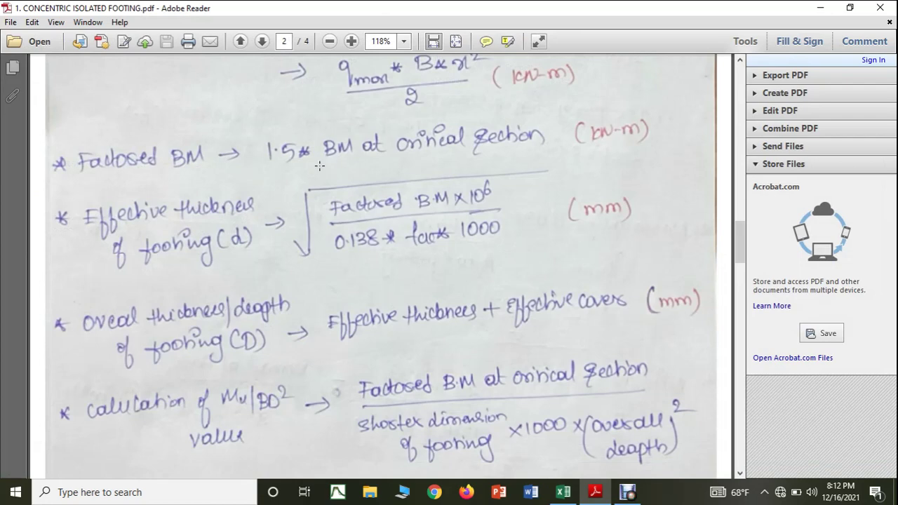
left_click(562, 491)
left_click(593, 492)
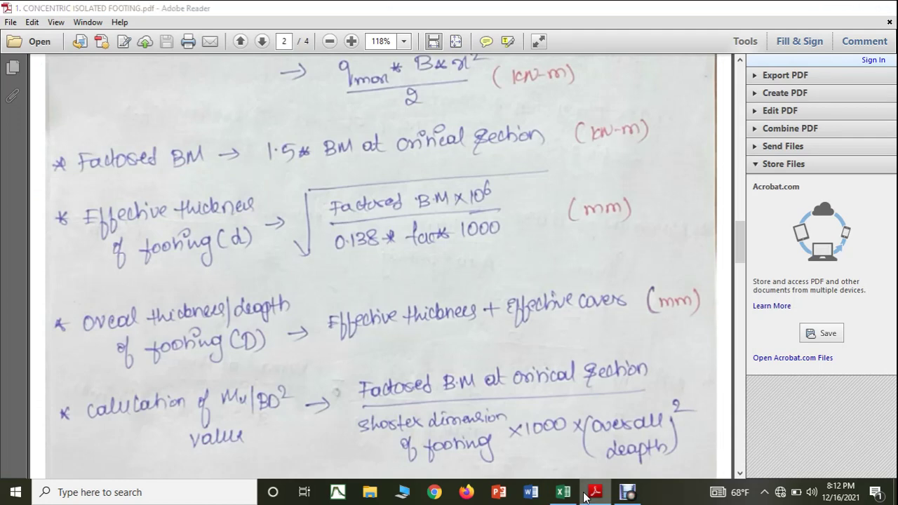
left_click(585, 495)
left_click(600, 495)
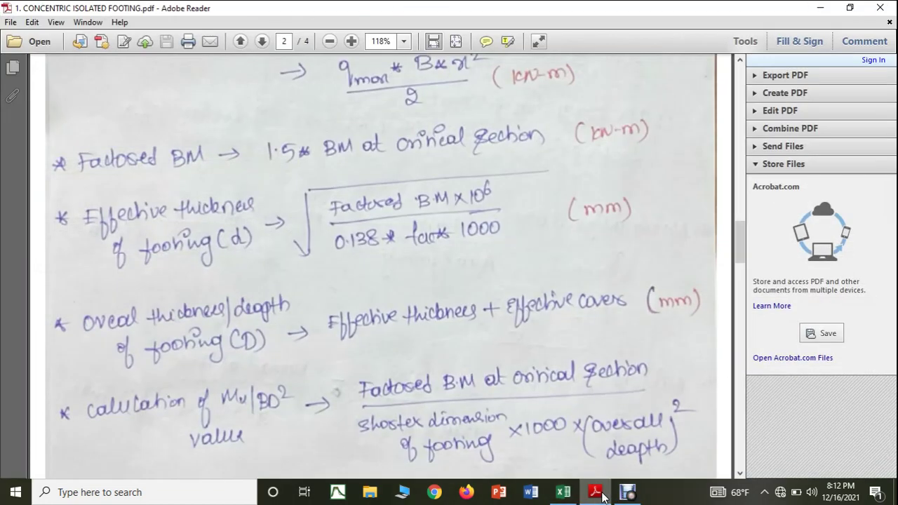
left_click(602, 497)
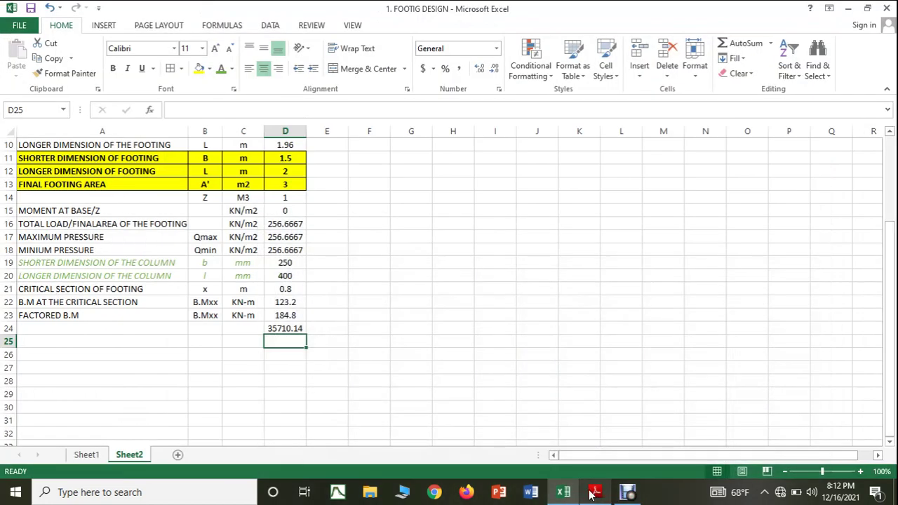
Step: Label row 25 "EFFECTIVE DEAPTH OF THE FOOTING" with symbol d and unit mm
left_click(111, 338)
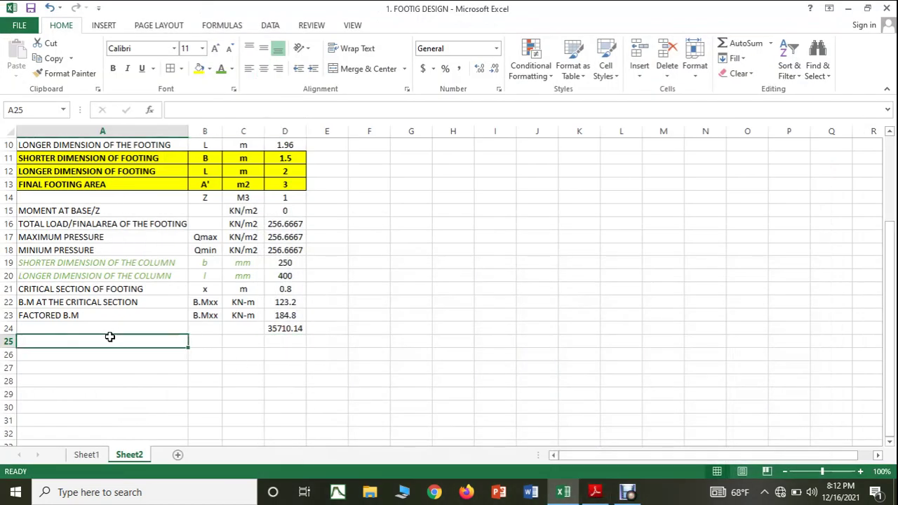
type("EFFECT")
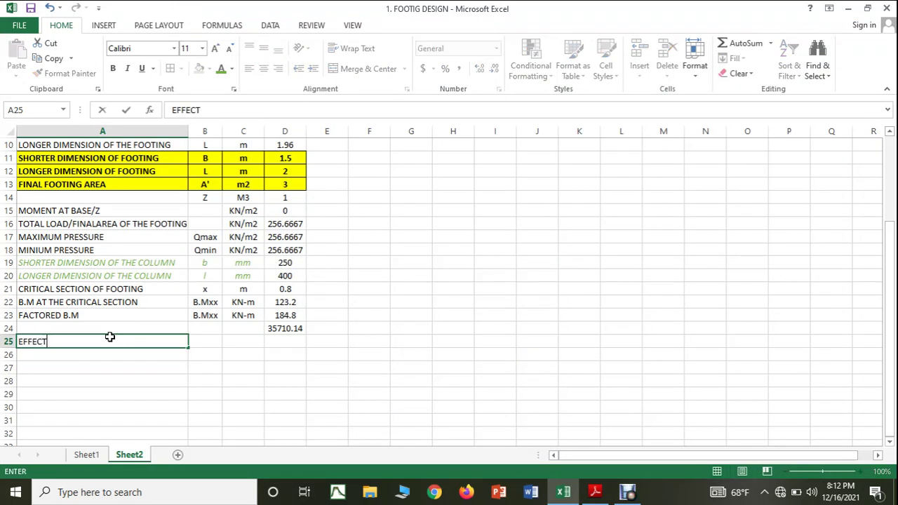
type("IVE DEAPTH O")
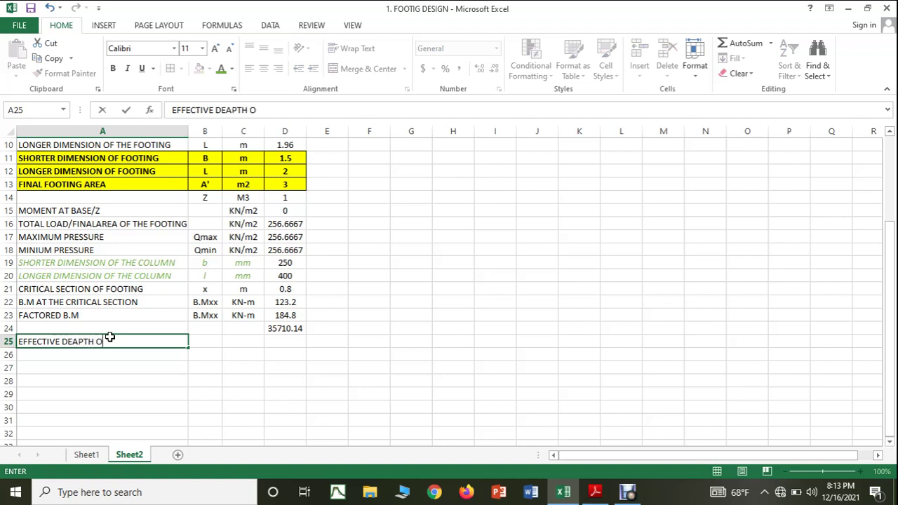
type("F THE FOOTING")
key("Tab")
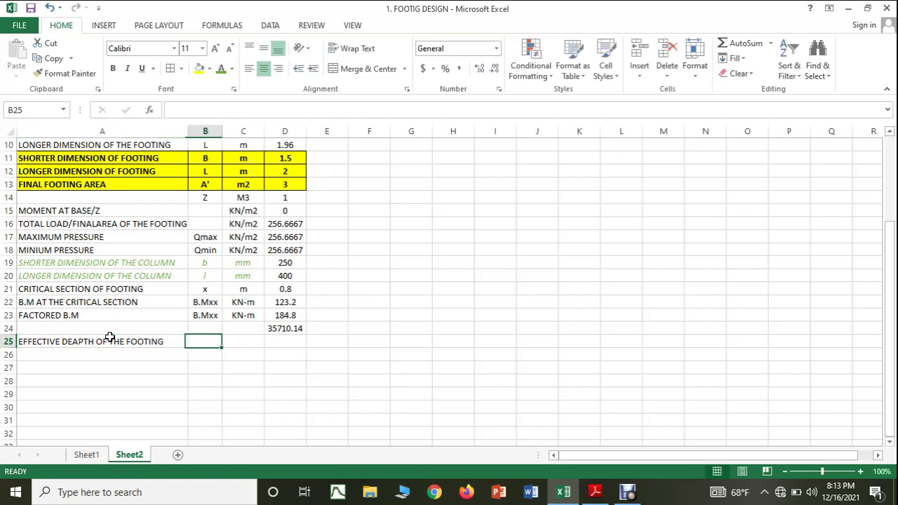
type("d")
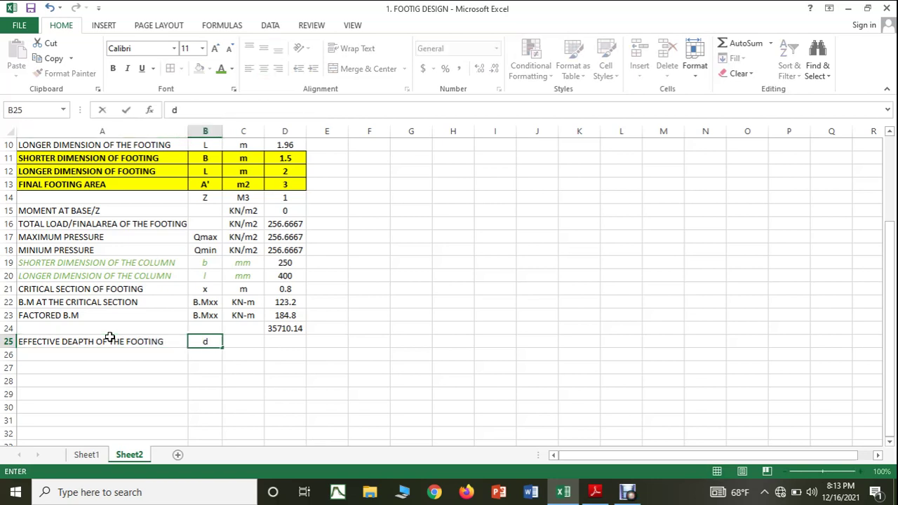
key("Tab")
type("mm")
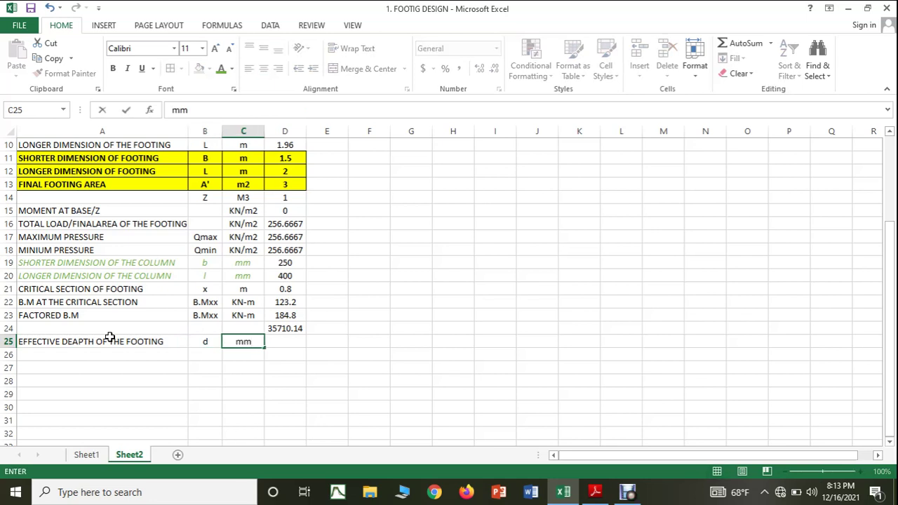
key("Tab")
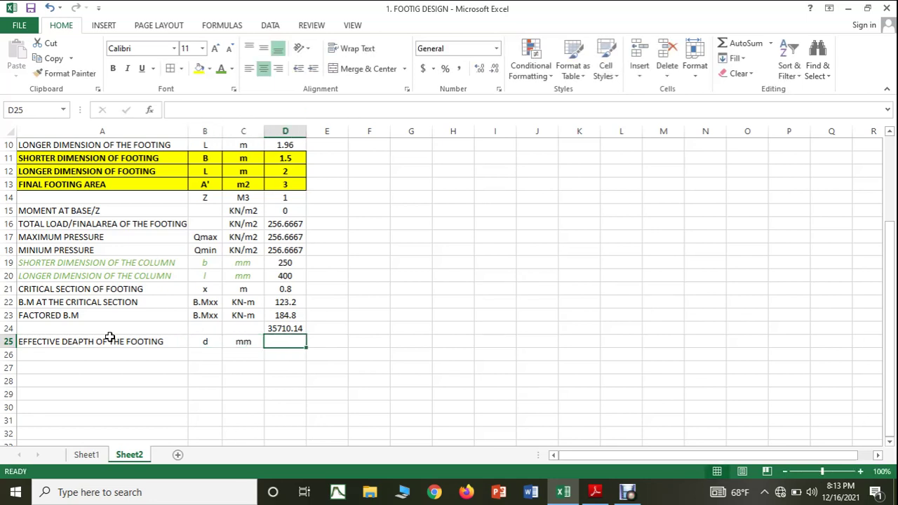
Step: Calculate the effective depth in D25 with the formula =SQRT(D24)
type("=S")
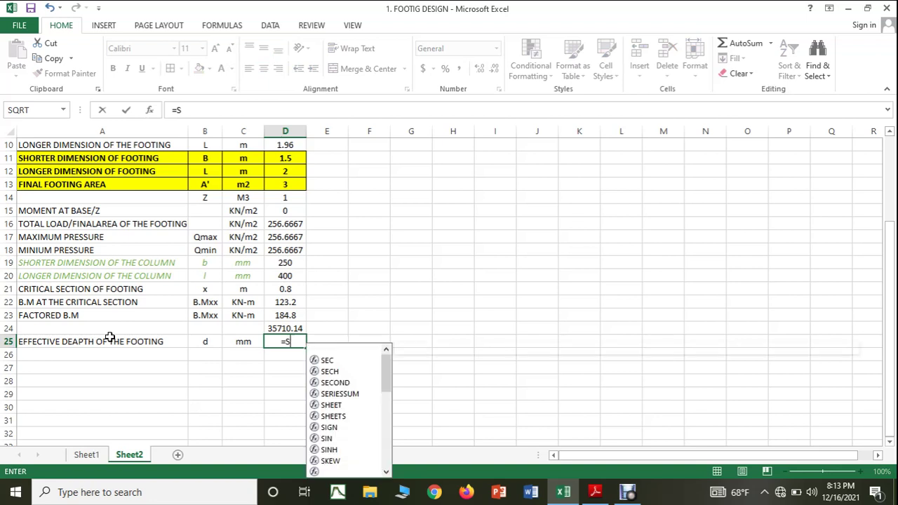
type("QRT")
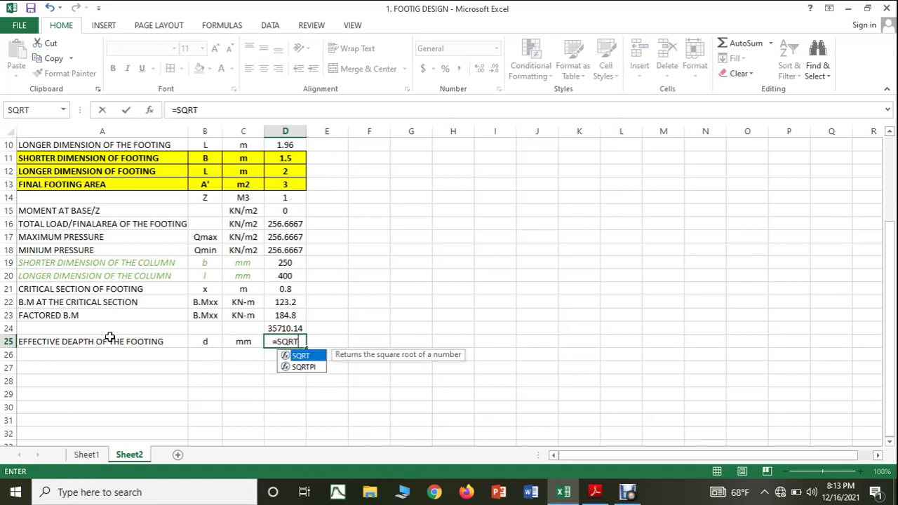
double_click(306, 356)
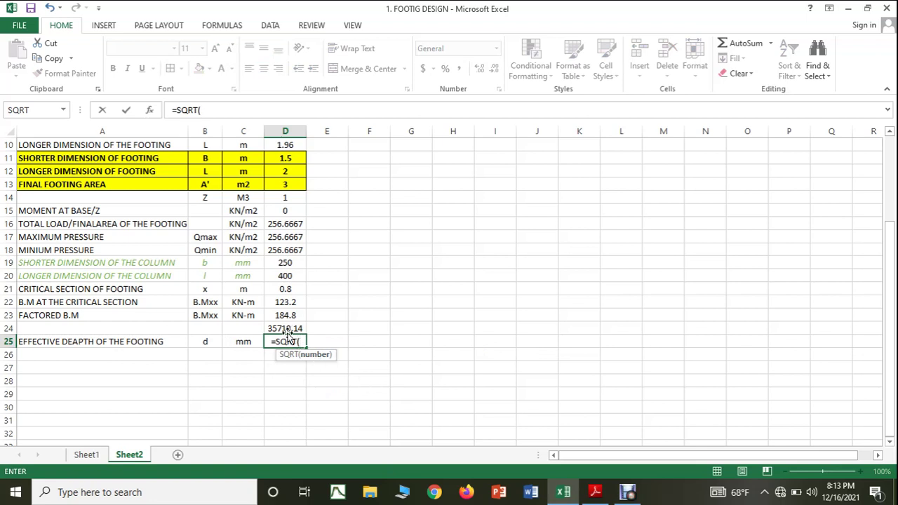
left_click(287, 328)
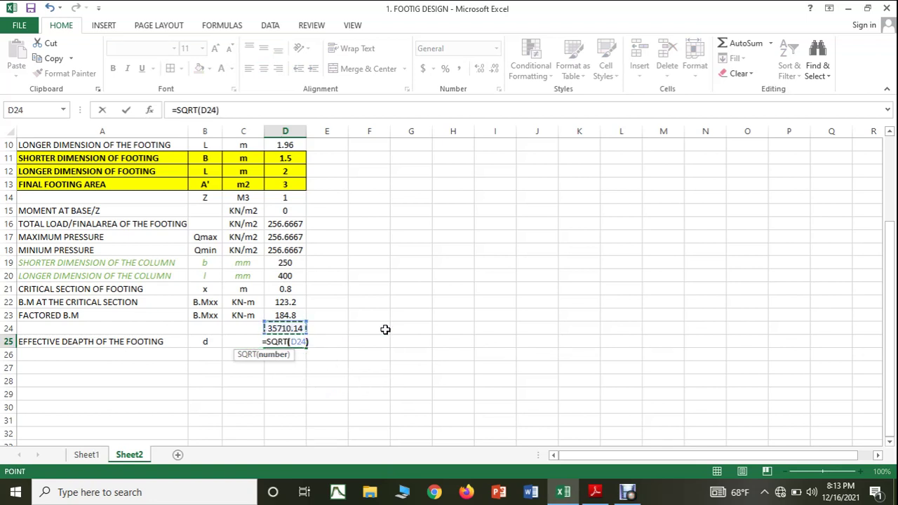
type(")")
key("Return")
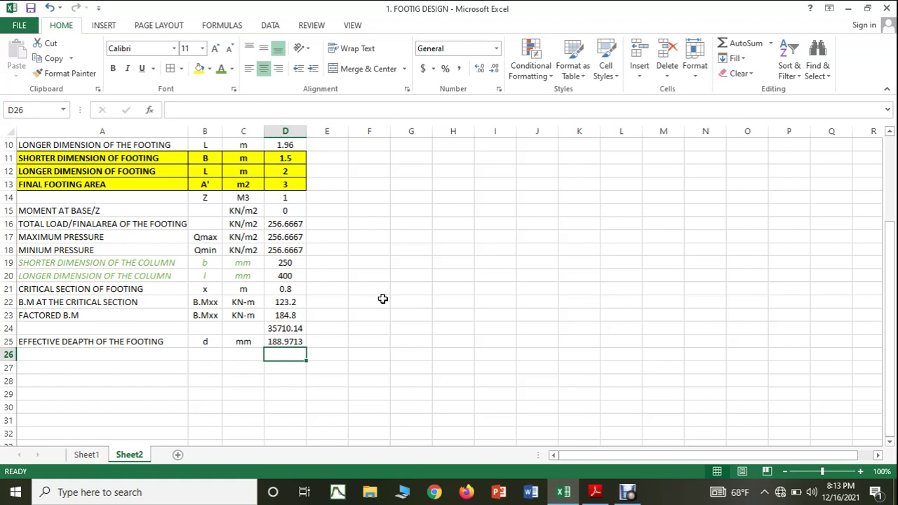
Step: Check the overall thickness formula in the Adobe Reader notes, then return to the Excel sheet
left_click(595, 493)
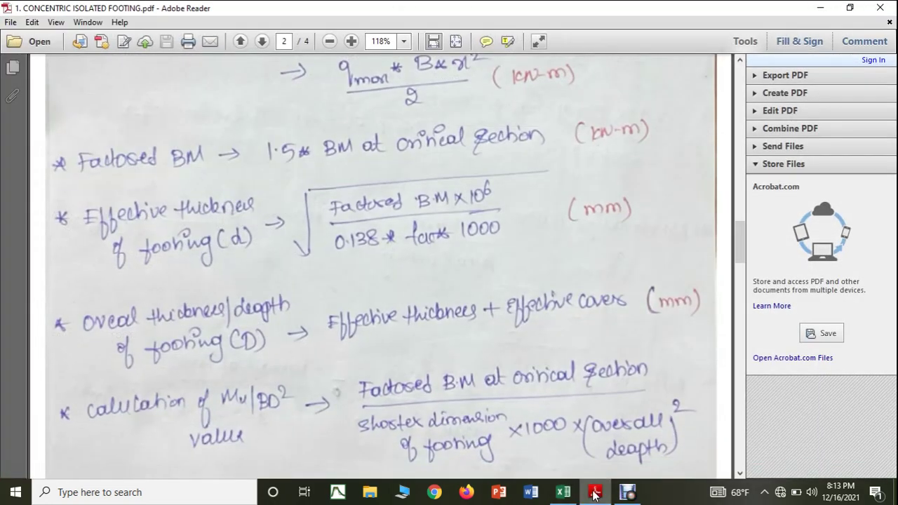
scroll(168, 371, "down", 1)
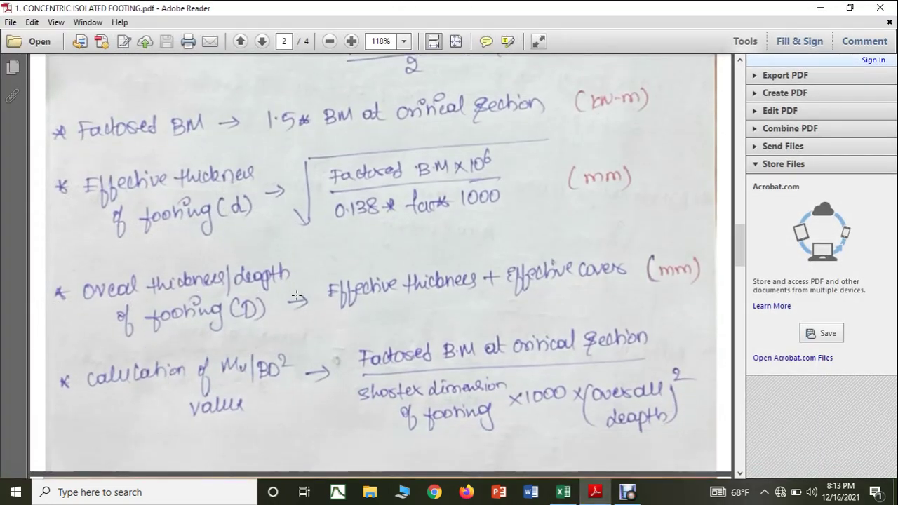
left_click(572, 497)
Step: Label cell A26 "EFFECTIVE COVER TO THE FOOTING"
left_click(71, 352)
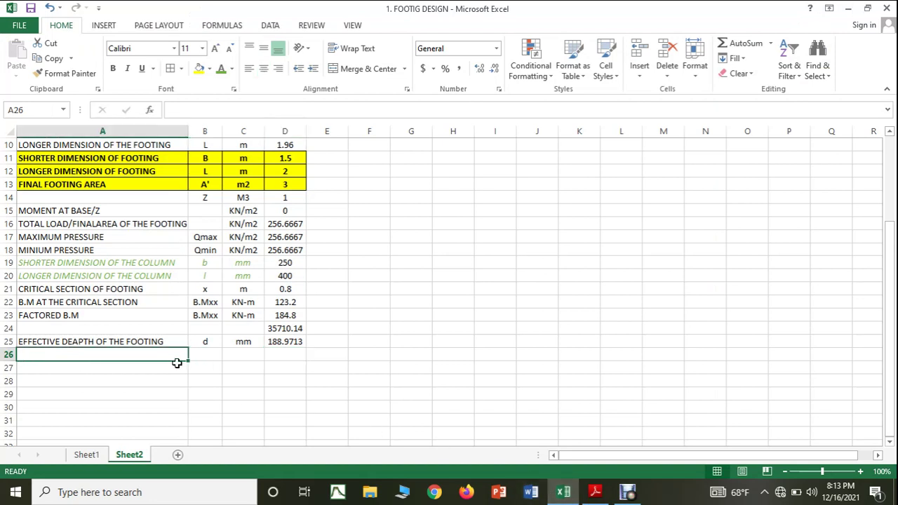
type("EFFECT")
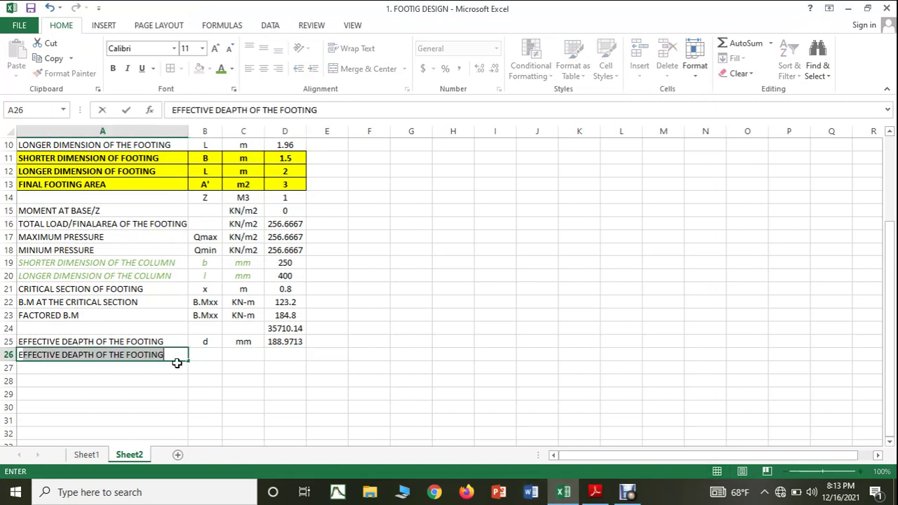
type("IVE COV")
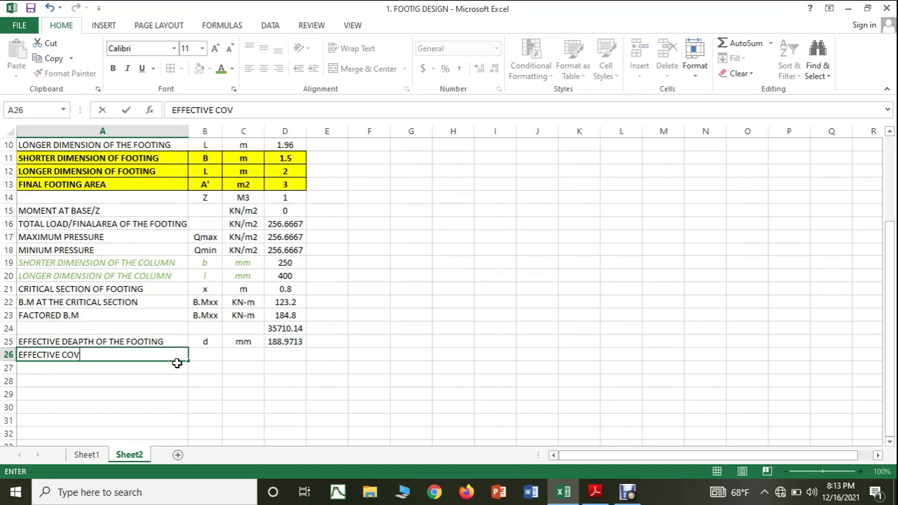
type("ER TO THE FOOTING")
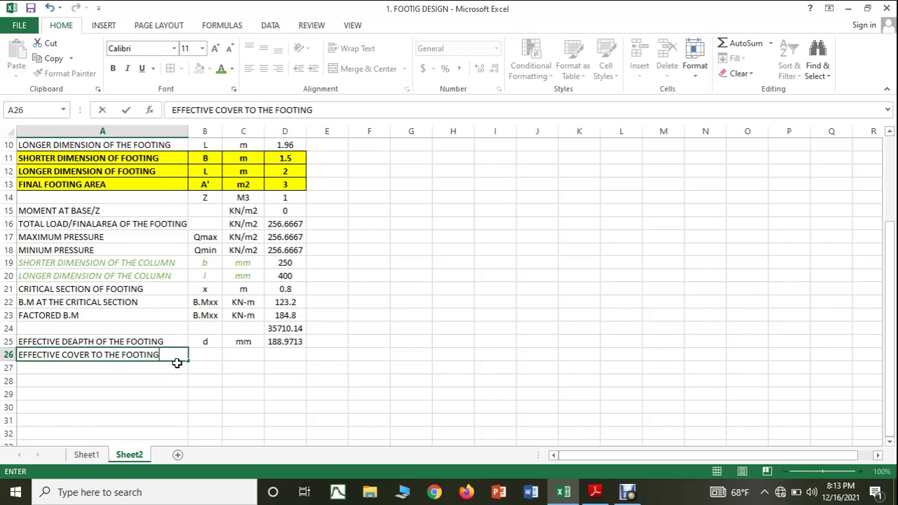
key("Tab")
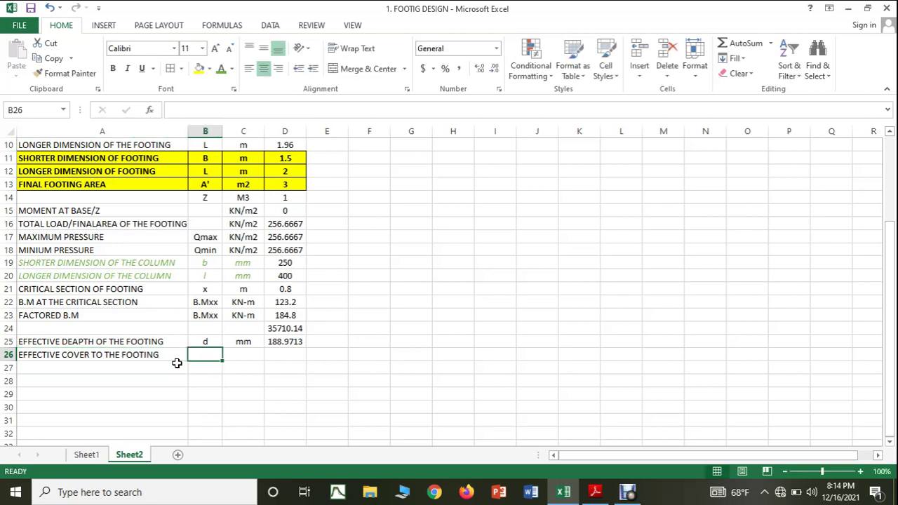
Step: Give the effective cover in row 26 the symbol d', the unit mm and the value 50
type("d")
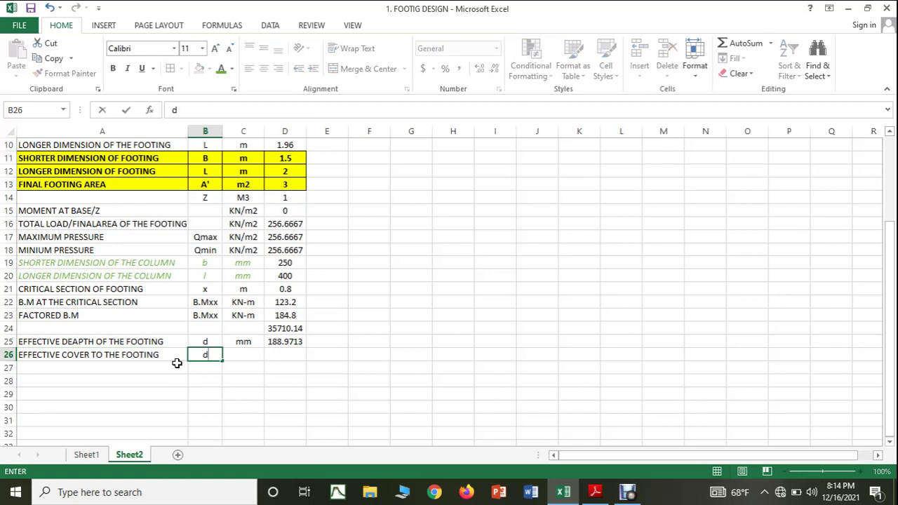
type("'")
key("Tab")
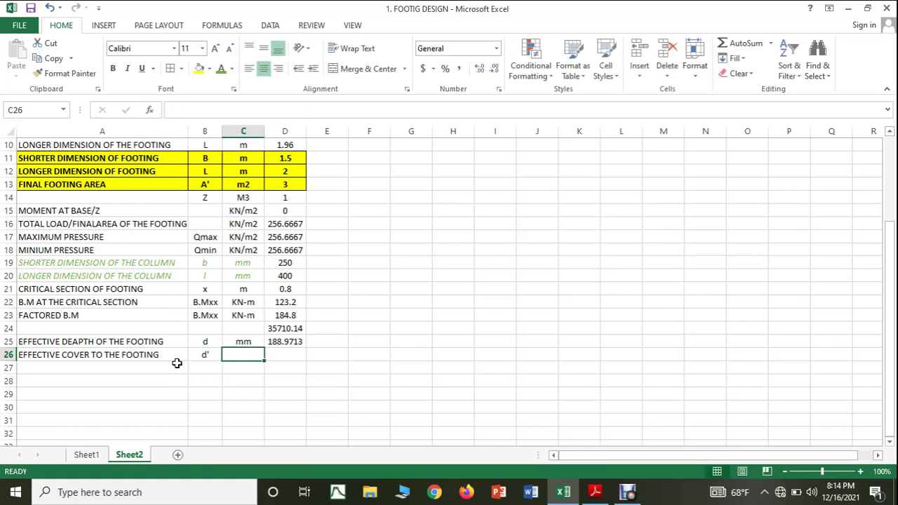
type("mm")
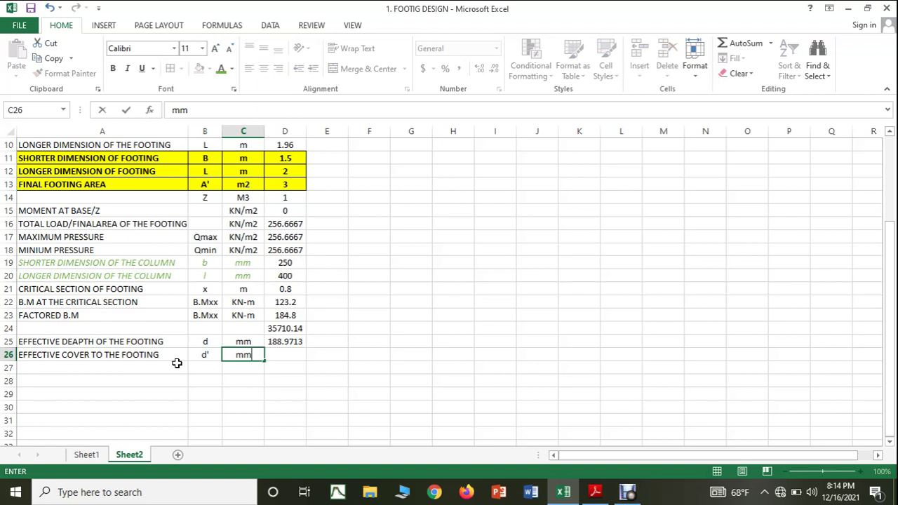
key("Tab")
type("50")
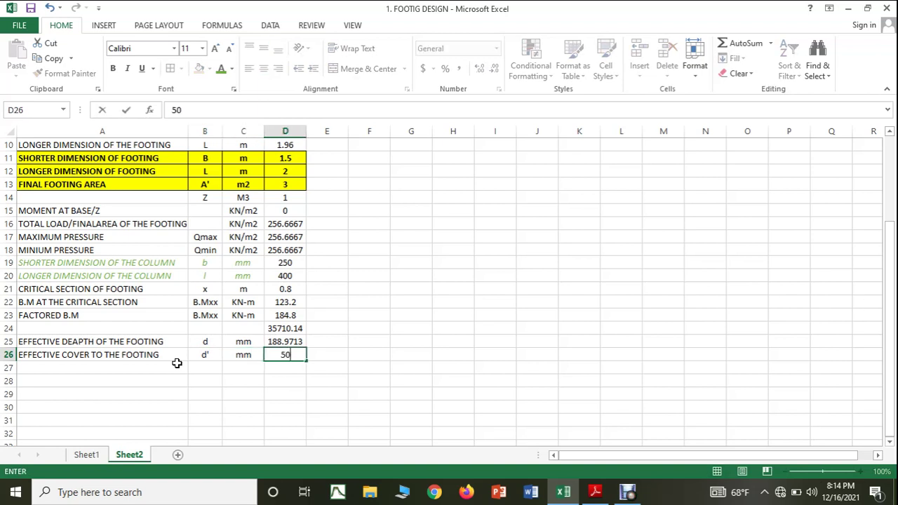
left_click(302, 398)
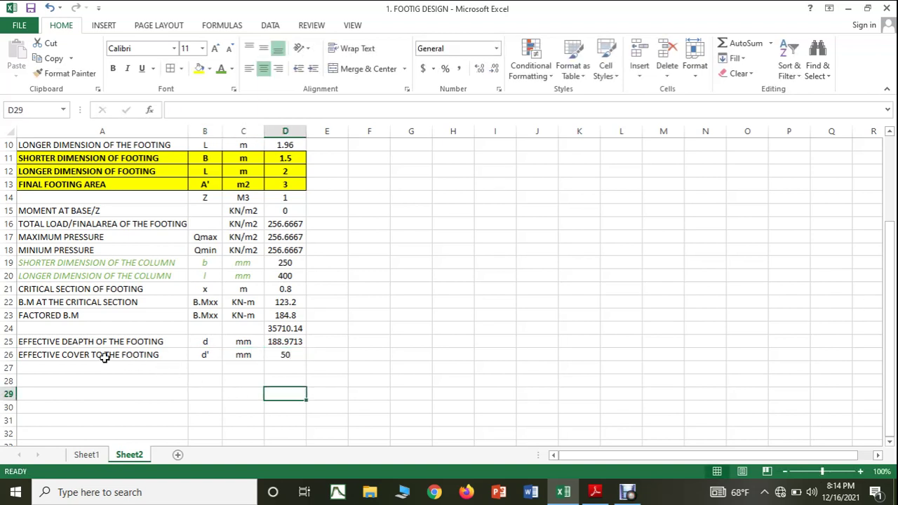
Step: Format the effective cover row A26:D26 in italic green text like the column dimension labels
left_click_drag(63, 354, 292, 354)
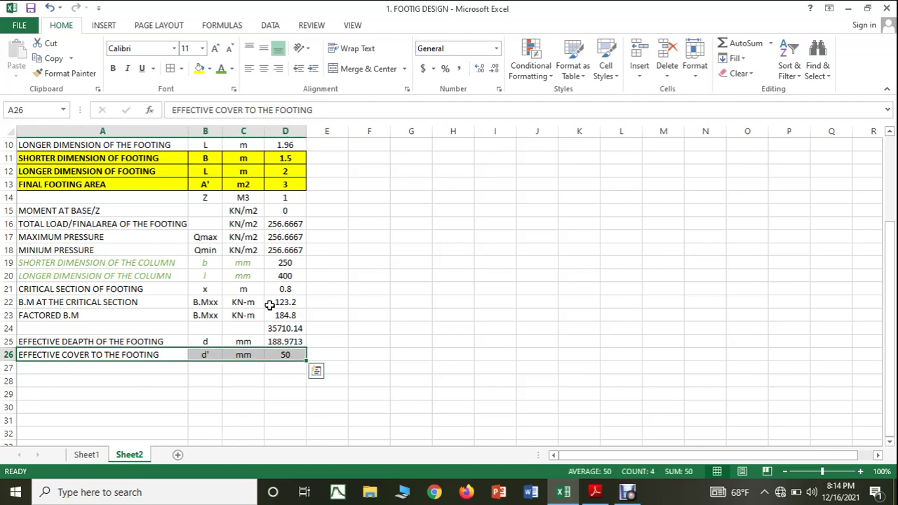
scroll(269, 305, "up", 3)
left_click(129, 73)
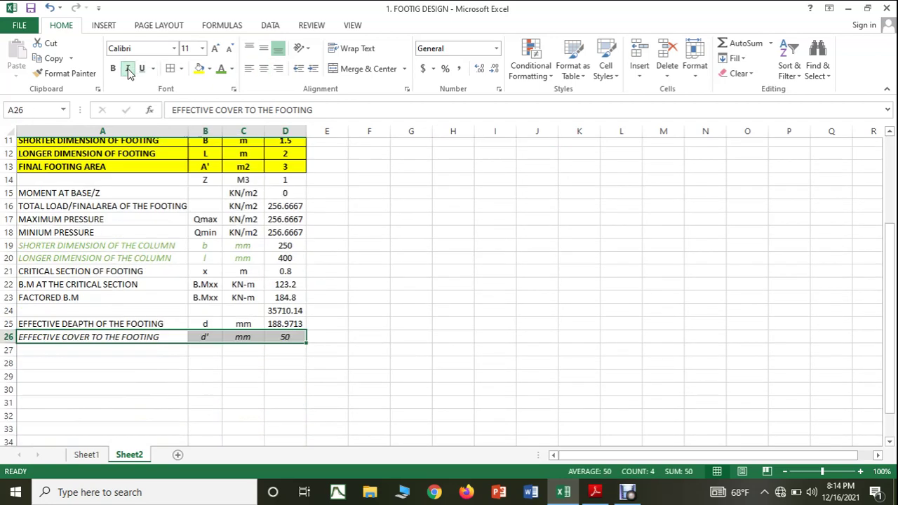
left_click(220, 72)
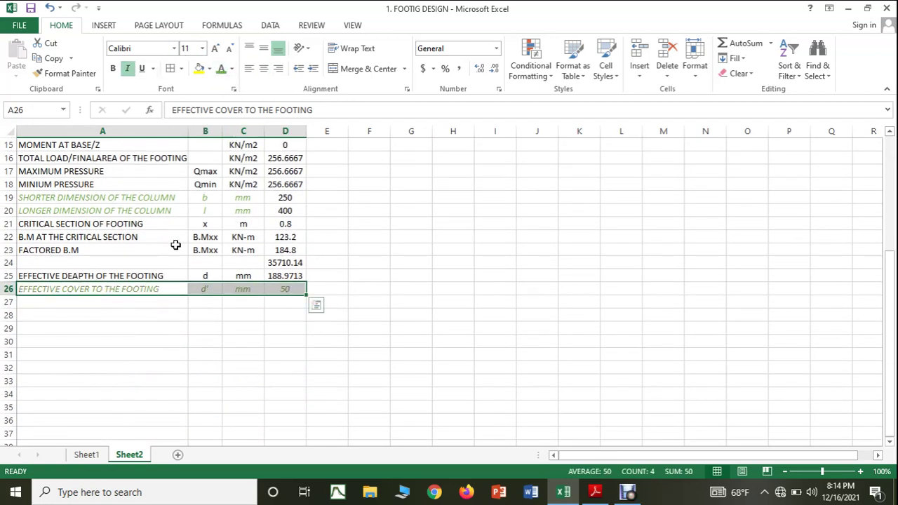
Step: Label cell A27 "OVERALL DEAPTH OF THE FOOTING"
left_click(70, 299)
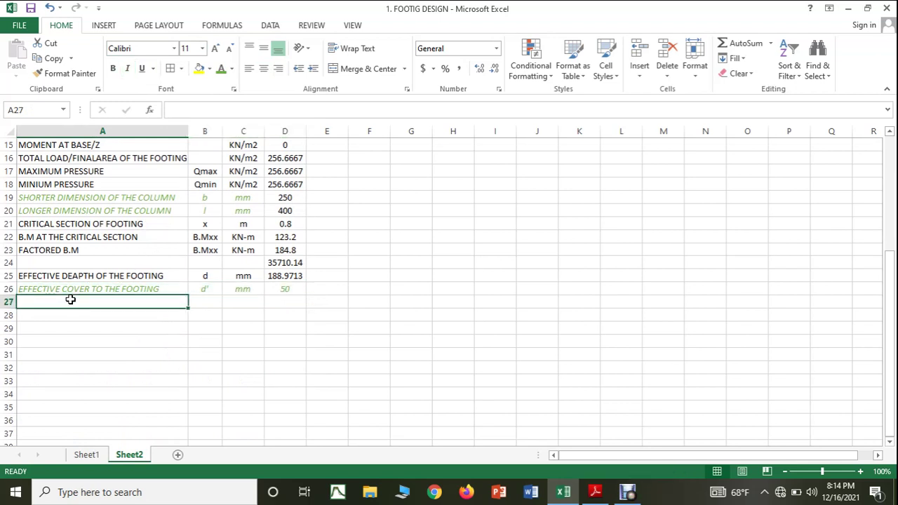
type("OVE")
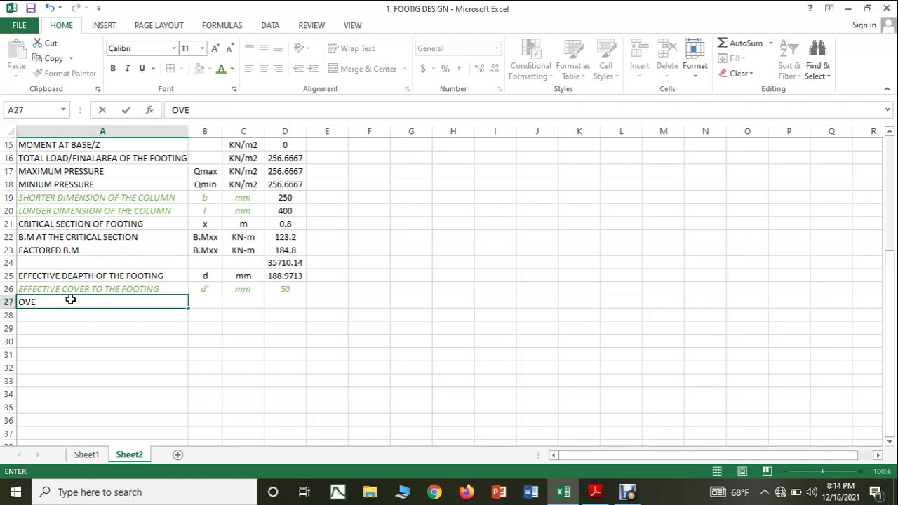
type("RALL DEAP")
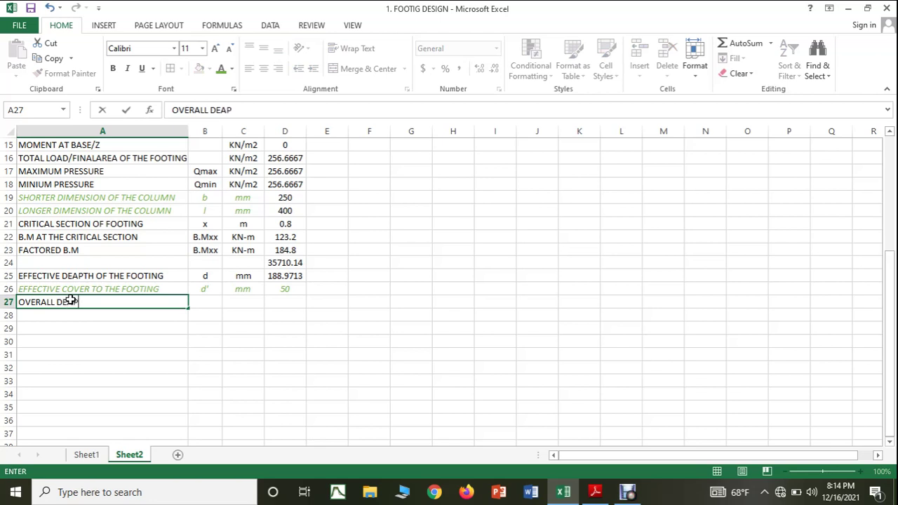
type("TH OF THE FOOTI")
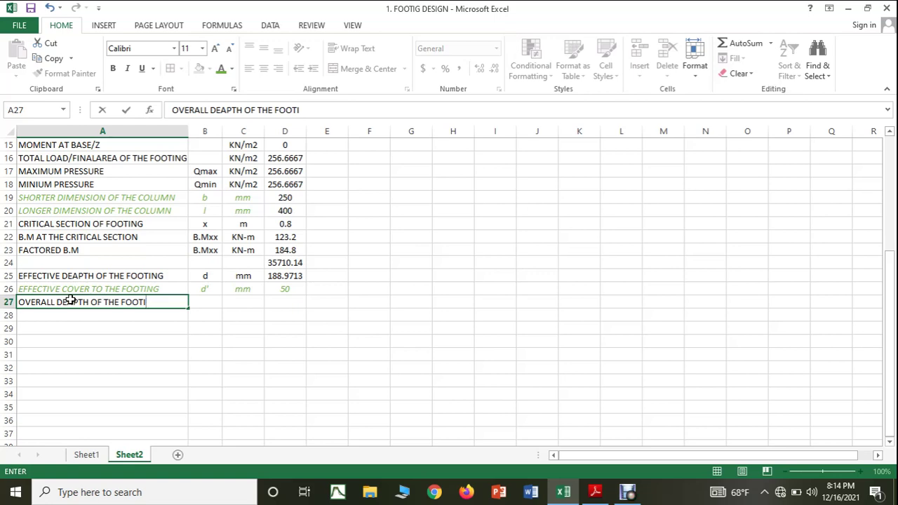
type("NG")
scroll(94, 272, "up", 2)
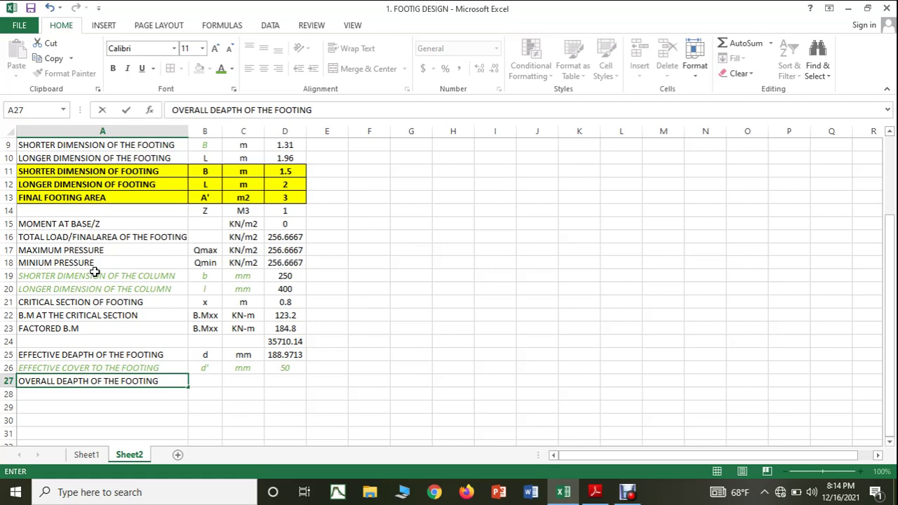
scroll(185, 271, "down", 1)
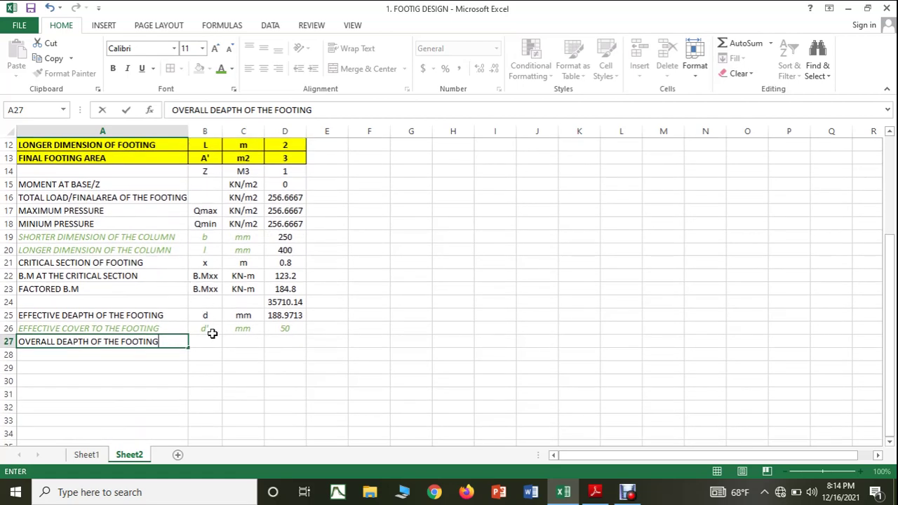
Step: Enter the symbol D and the unit mm for the overall depth in row 27
left_click(210, 338)
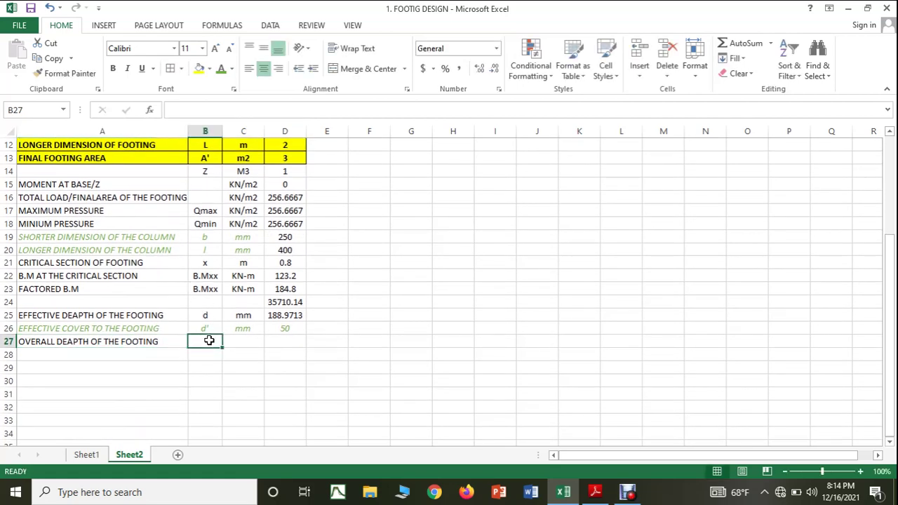
type("D")
left_click(227, 340)
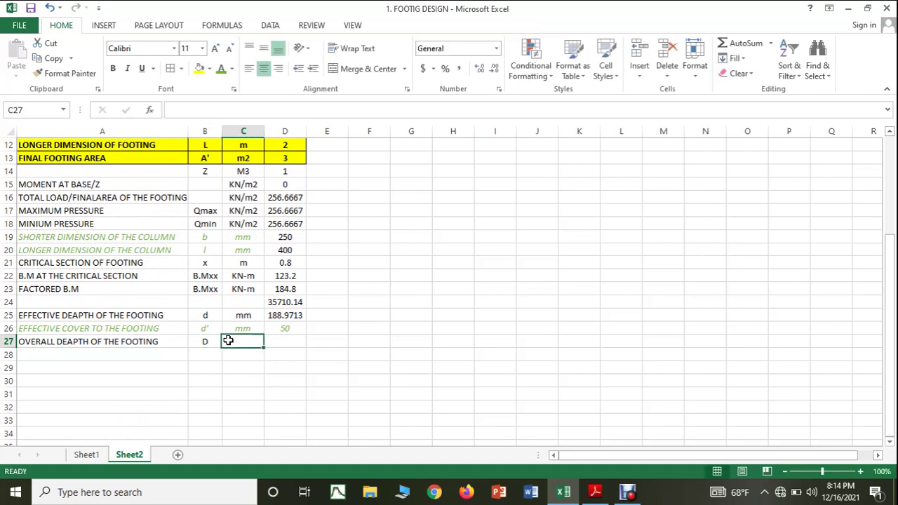
type("mm")
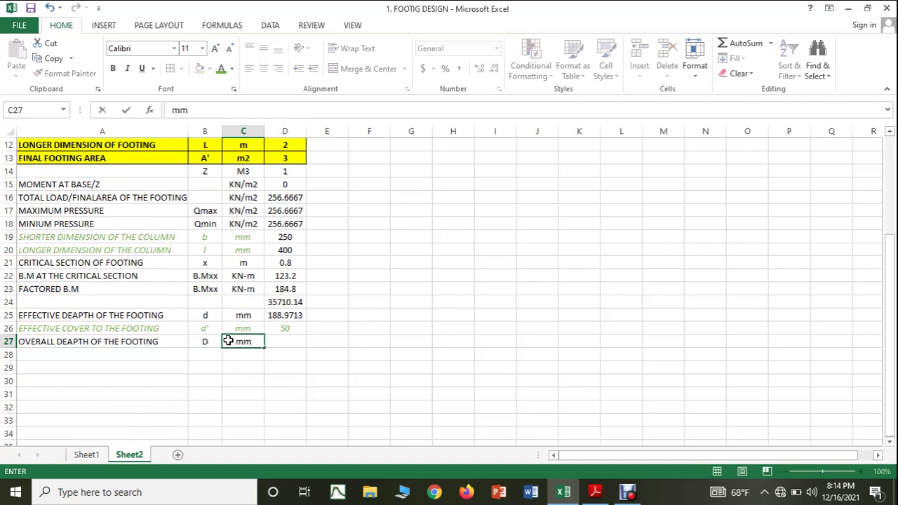
key("Tab")
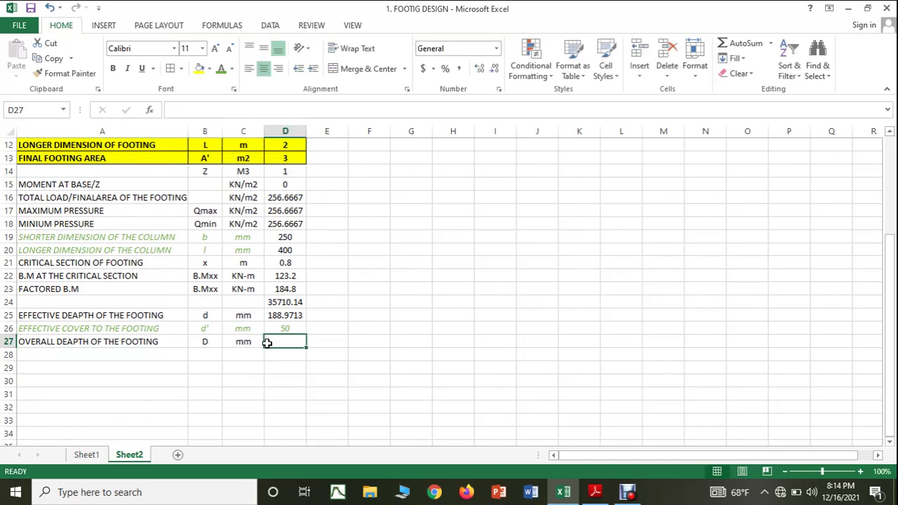
Step: Calculate the overall depth in D27 with the formula =(D25+D26)
type("=(")
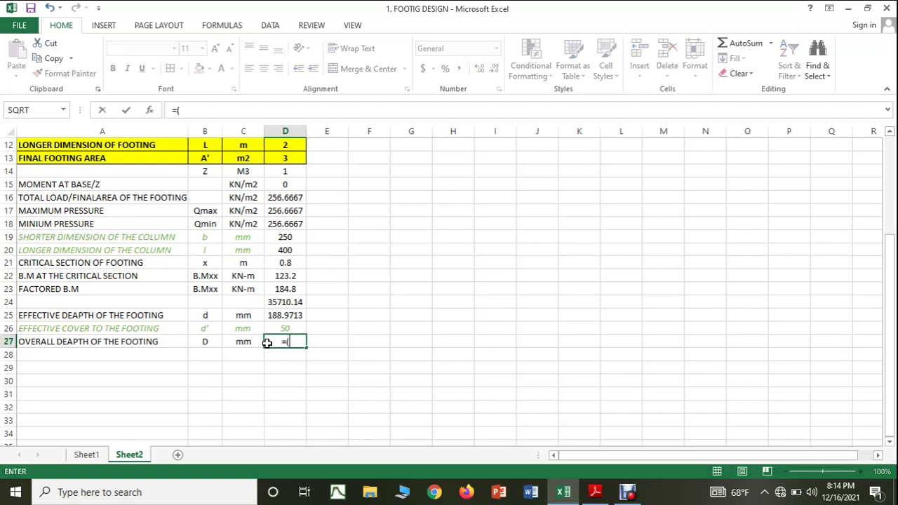
left_click(278, 316)
type("+")
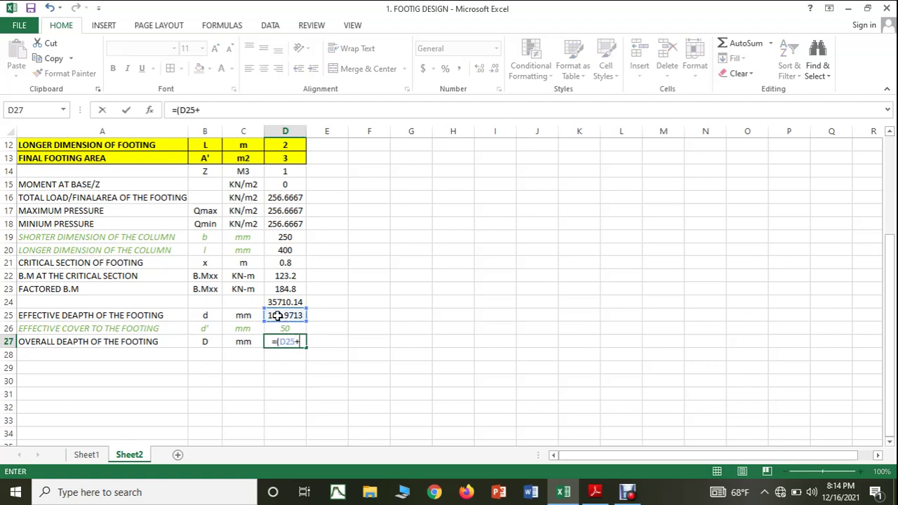
left_click(282, 330)
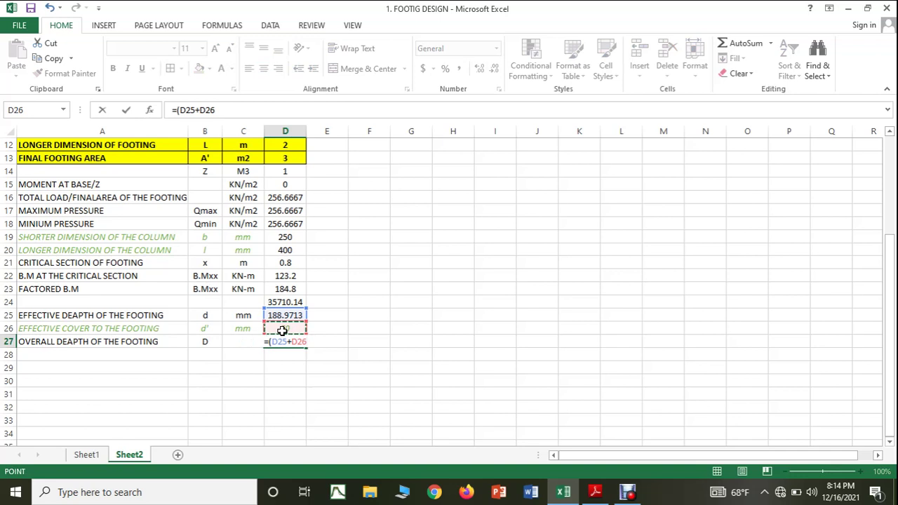
type(")")
key("Return")
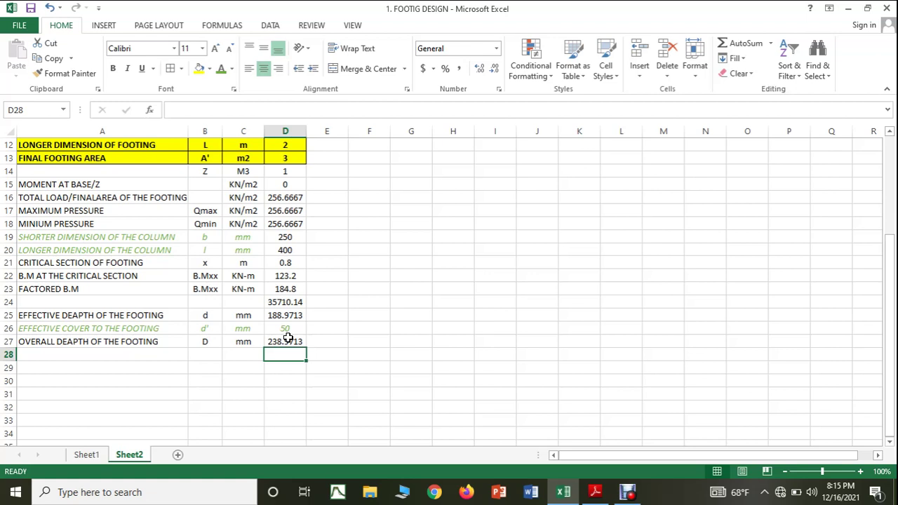
Step: Label cell A28 "FINAL OVERALL DEAPTH OF THE FOOTING", reusing the label text copied from A27
left_click(87, 355)
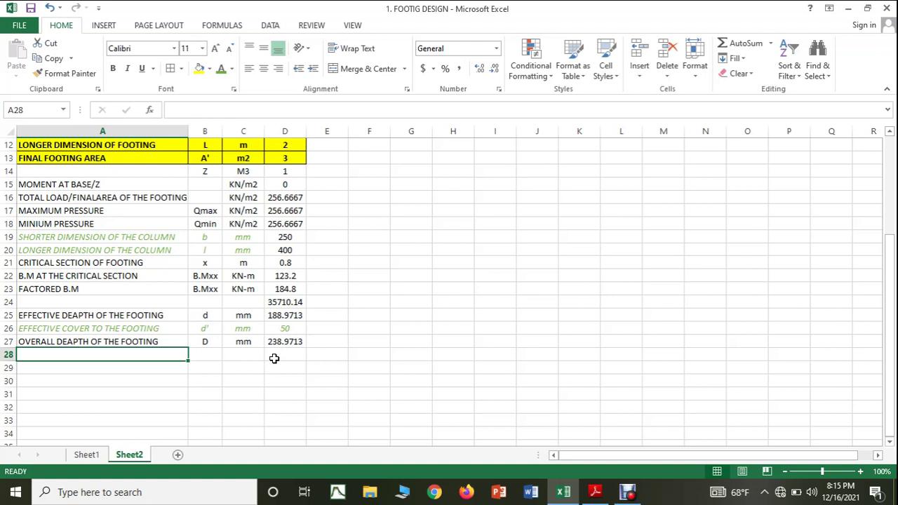
type("FINAL ")
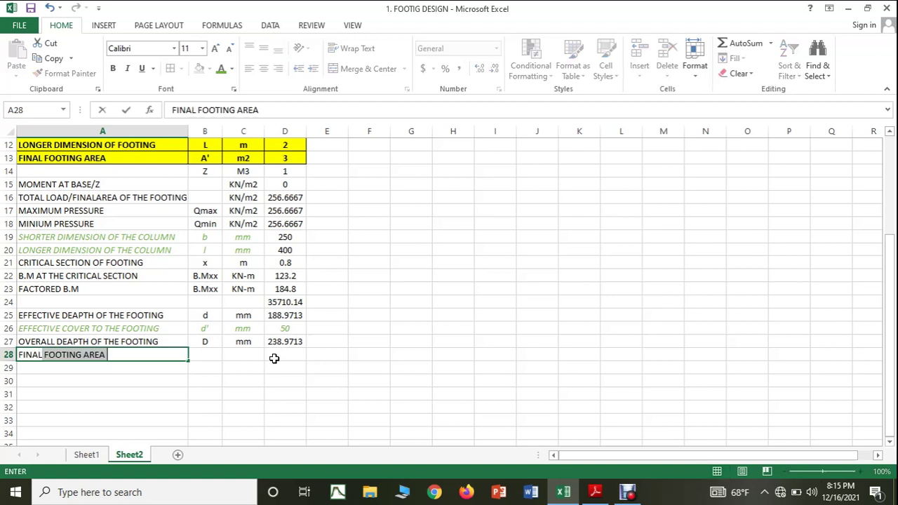
type("T")
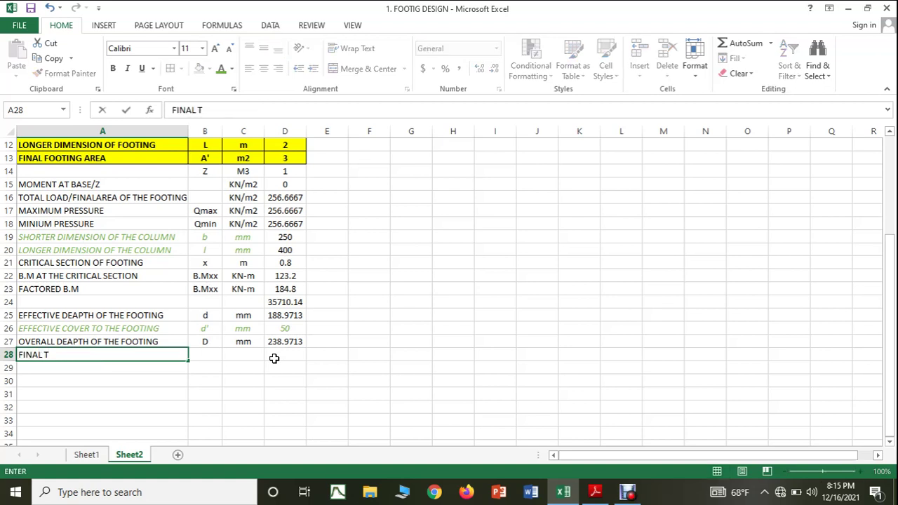
key("BackSpace")
double_click(83, 341)
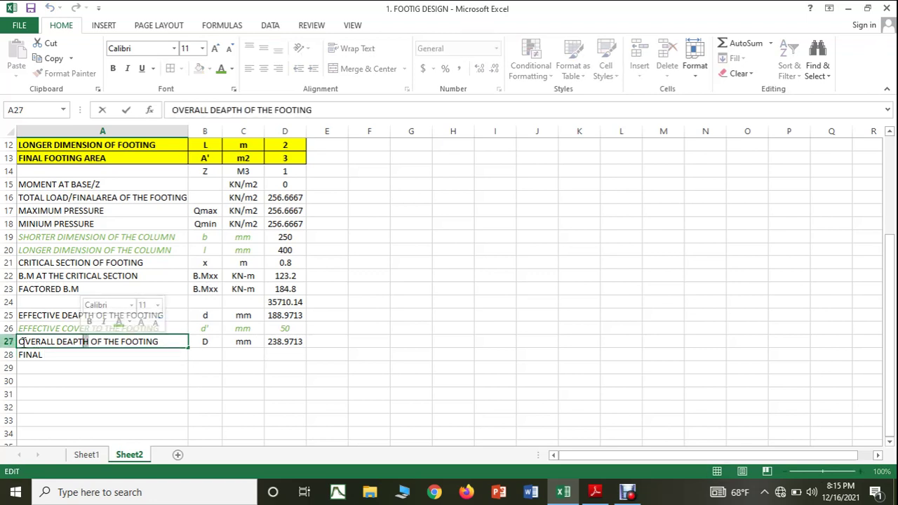
left_click_drag(21, 341, 147, 353)
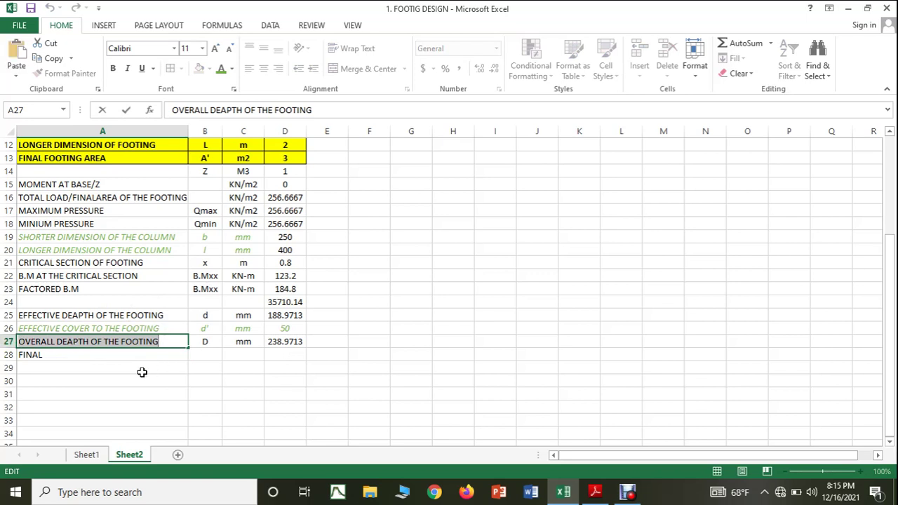
key("ctrl+c")
left_click(95, 355)
double_click(95, 356)
key("ctrl+v")
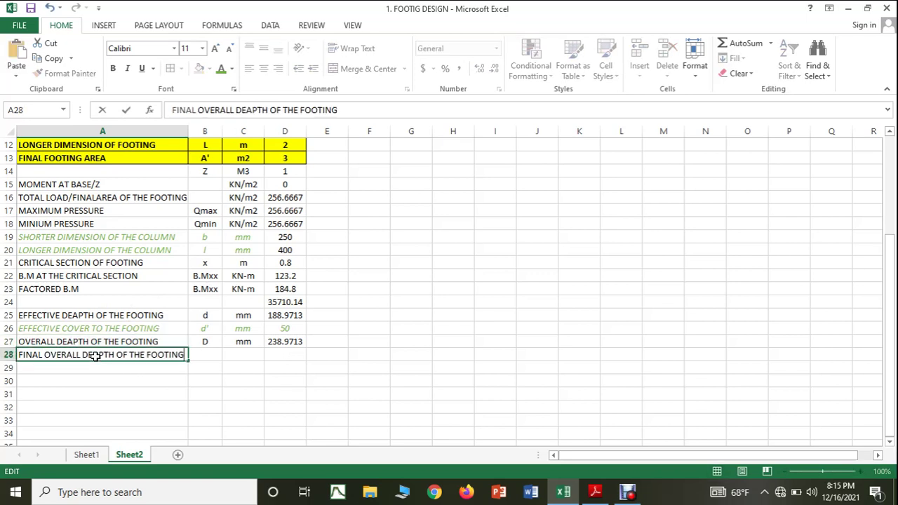
Step: Enter the symbol Dfinal, the unit mm and the value 250 for the final overall depth in row 28
left_click(175, 389)
left_click(205, 354)
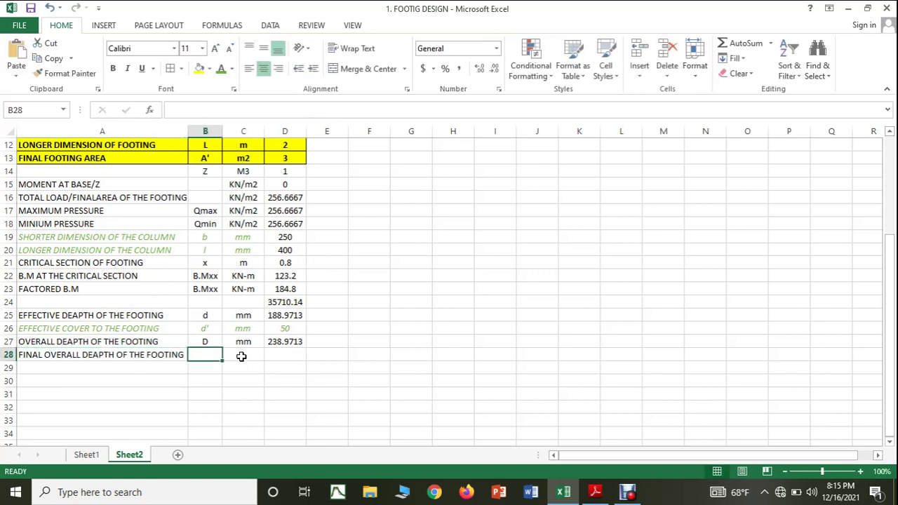
type("D")
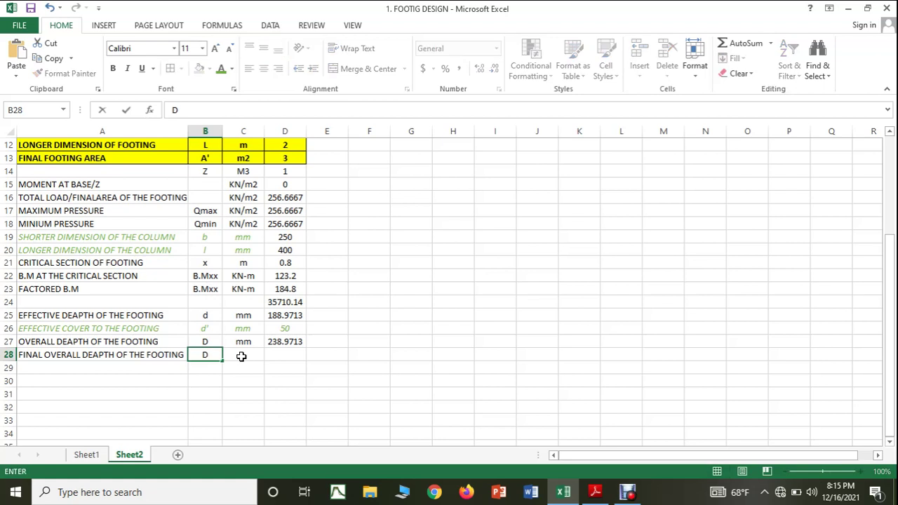
type("final")
left_click(240, 356)
type("mm")
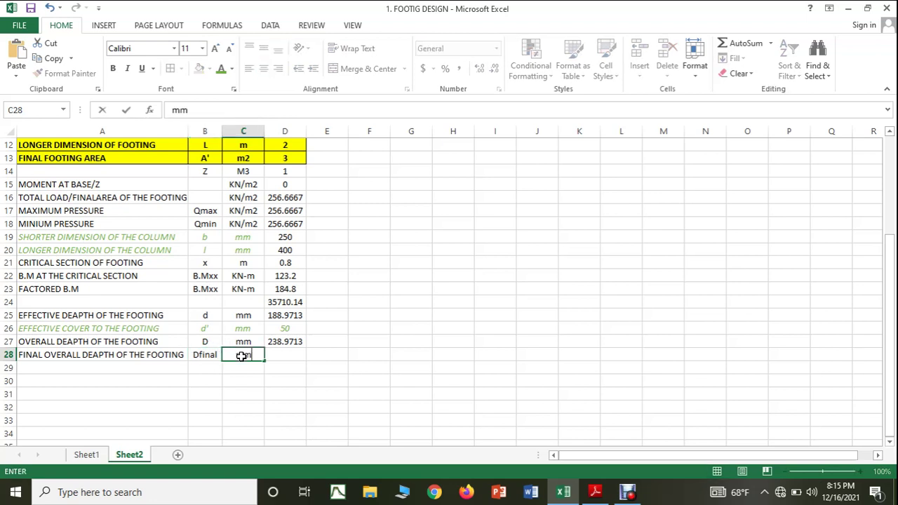
key("Tab")
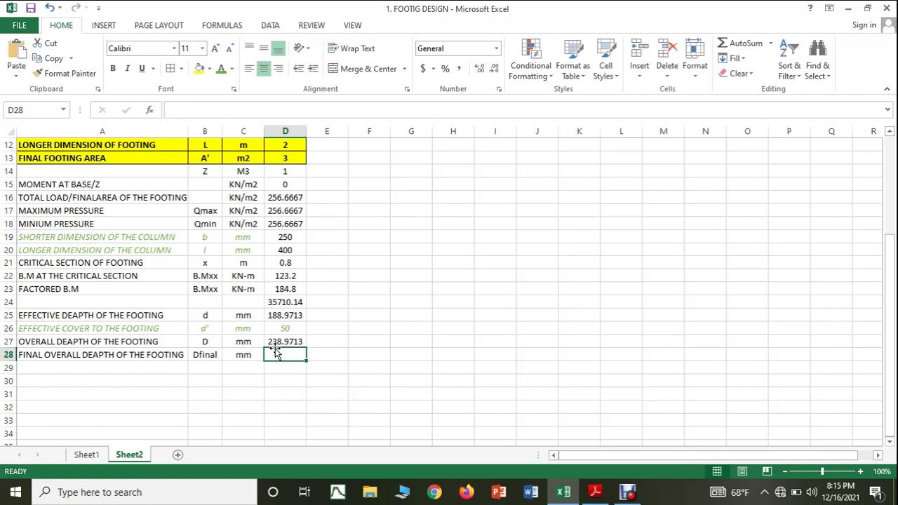
type("250")
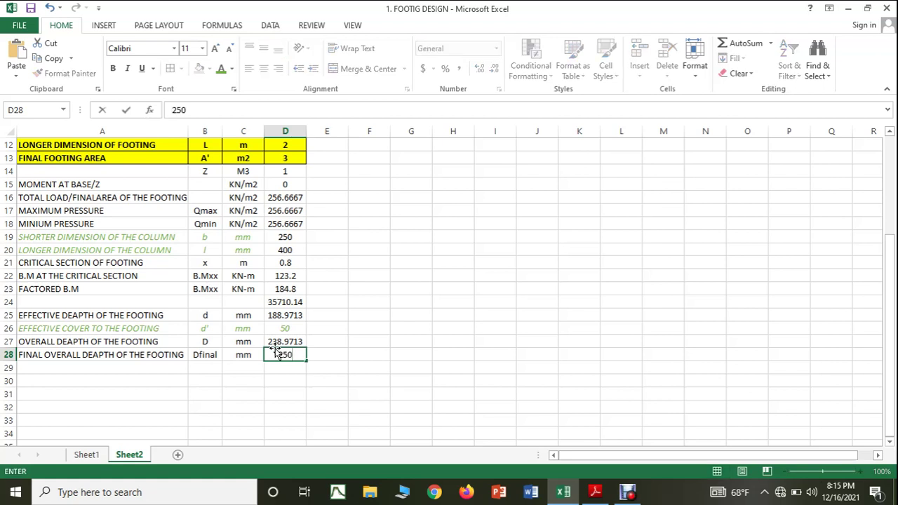
left_click(350, 379)
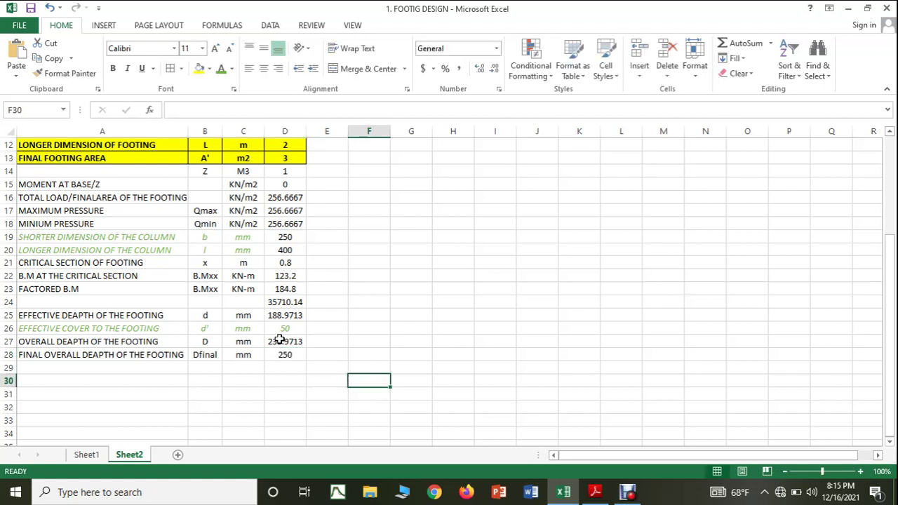
Step: Format A28:D28 as bold italic green text with a yellow fill and borders around all cells
left_click(105, 354)
left_click_drag(104, 354, 277, 353)
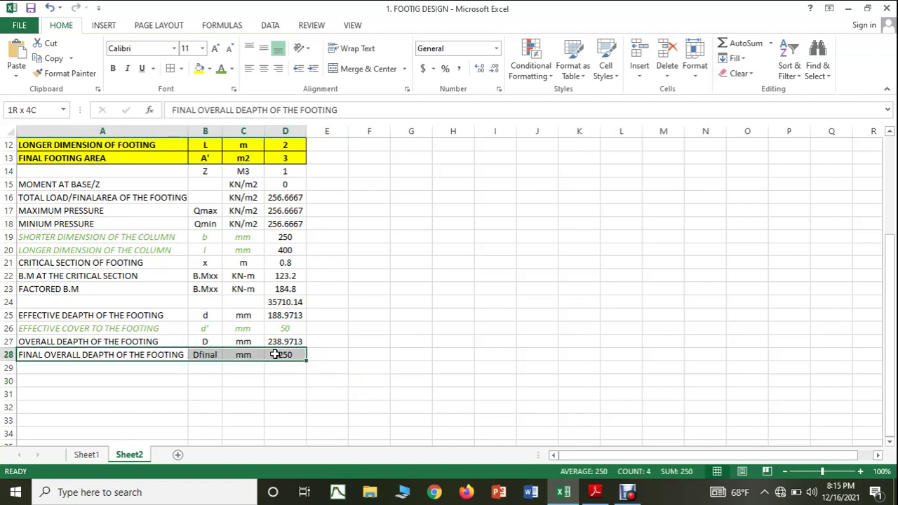
left_click(113, 69)
left_click(128, 70)
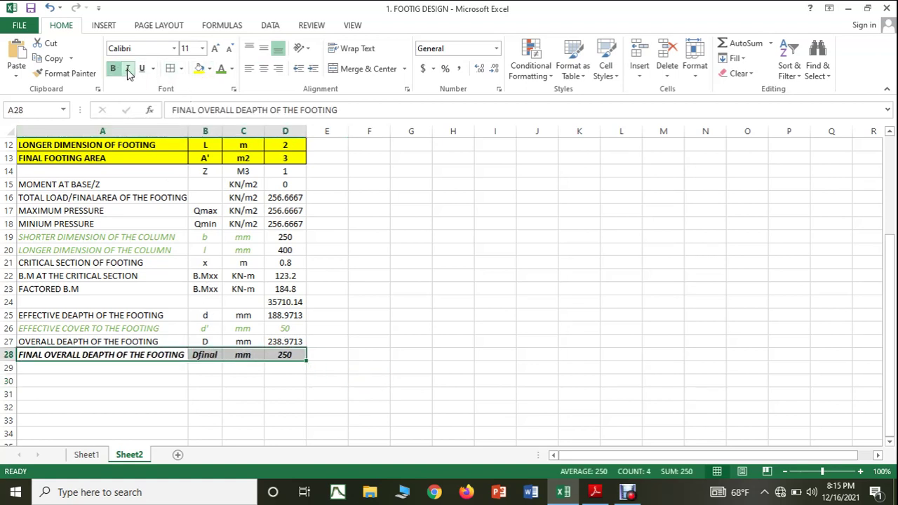
left_click(220, 69)
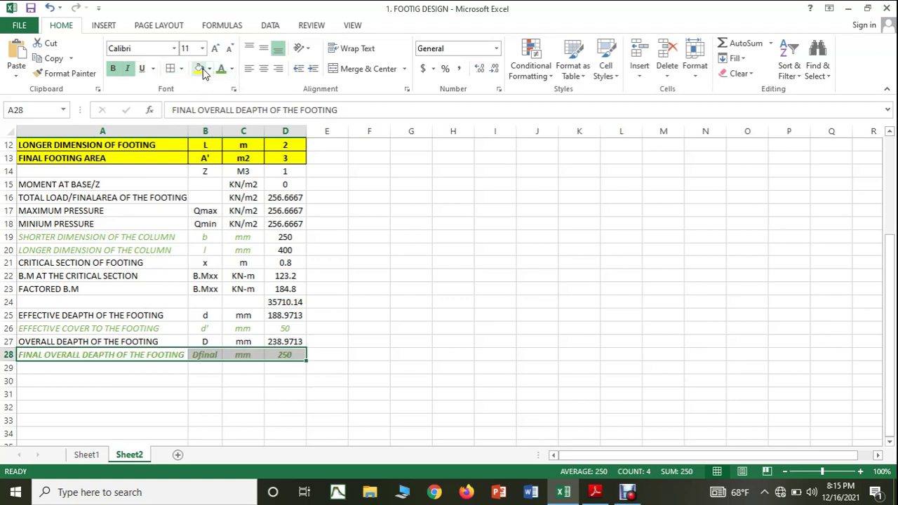
left_click(200, 69)
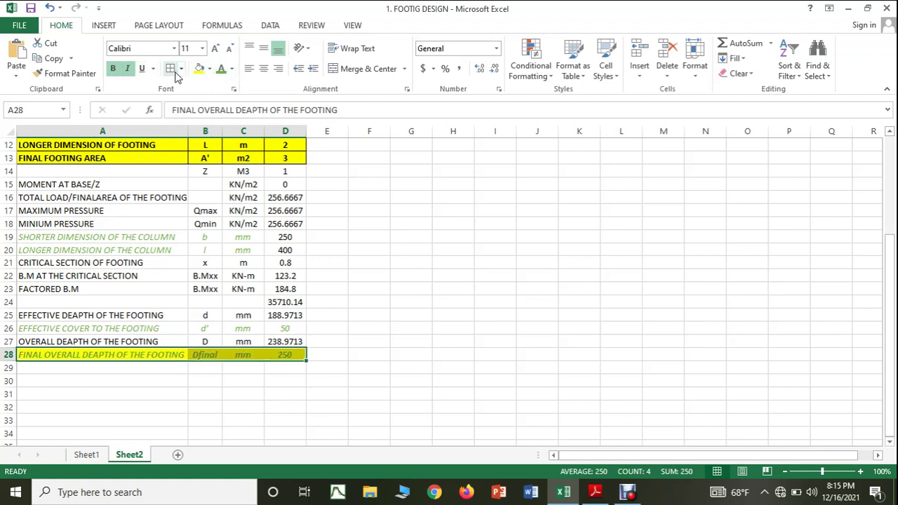
left_click(466, 337)
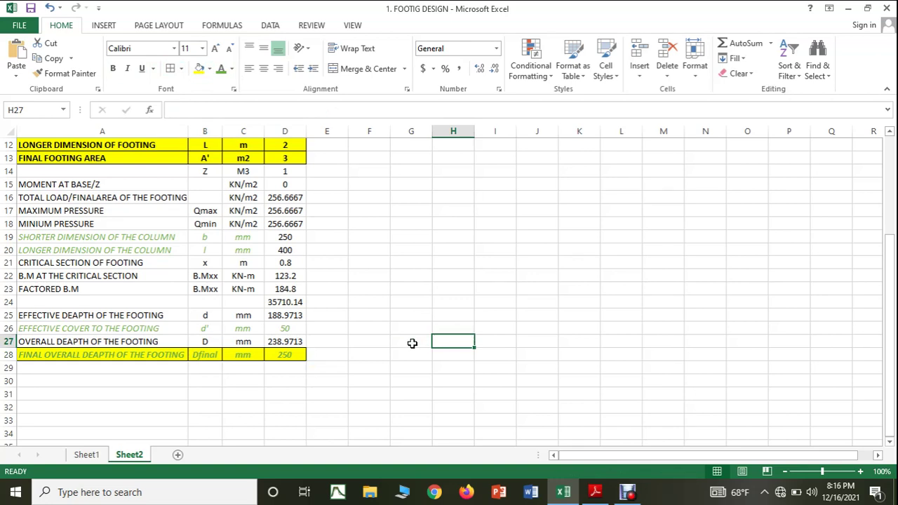
Step: Put a thick box border around the final overall depth row A28:D28
scroll(393, 345, "up", 1)
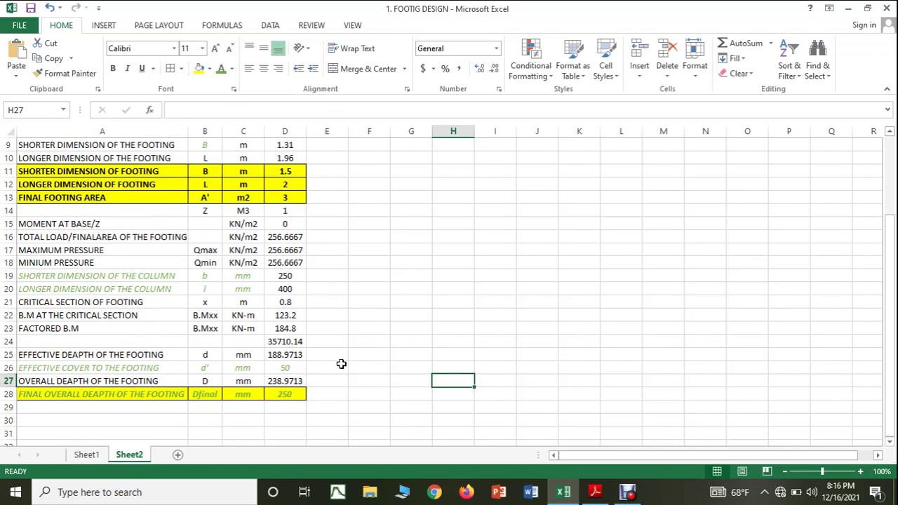
left_click_drag(80, 395, 293, 394)
left_click(184, 74)
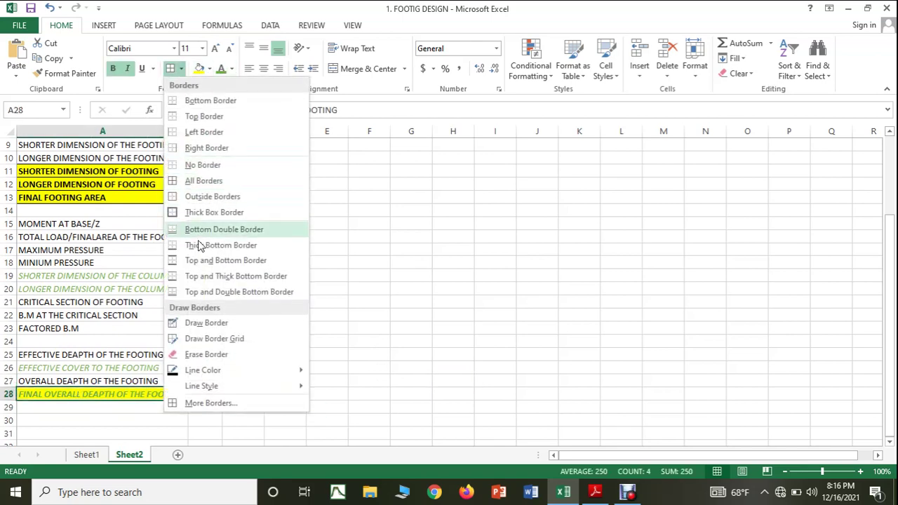
left_click(203, 212)
left_click(388, 287)
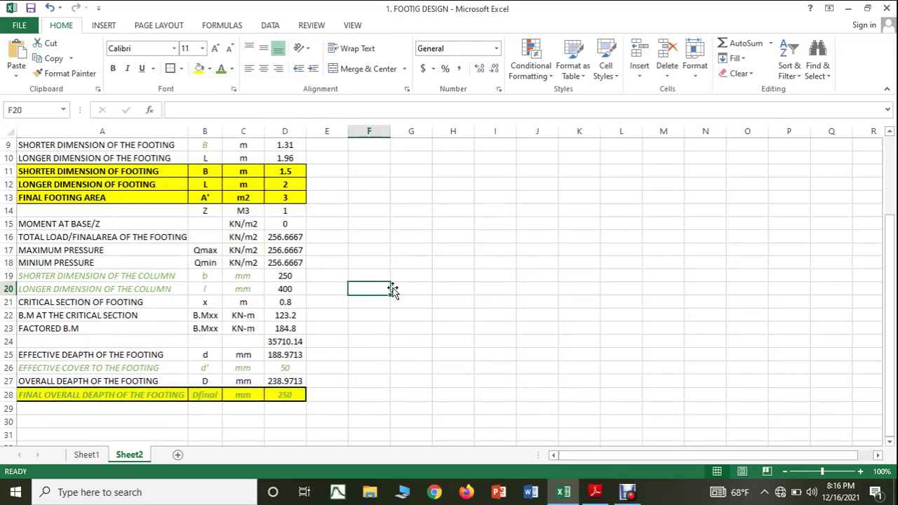
Step: Put a thick box border around the final footing dimension and area rows A11:D13
left_click_drag(53, 171, 281, 196)
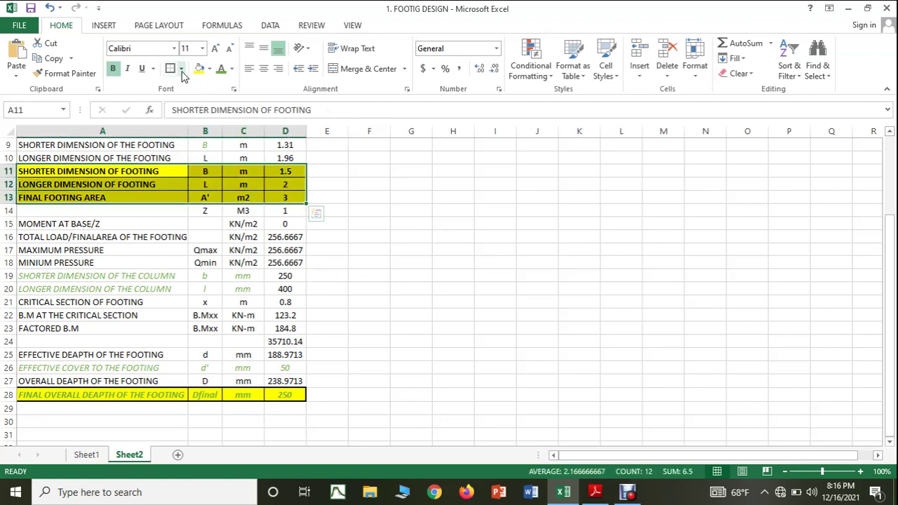
left_click(181, 70)
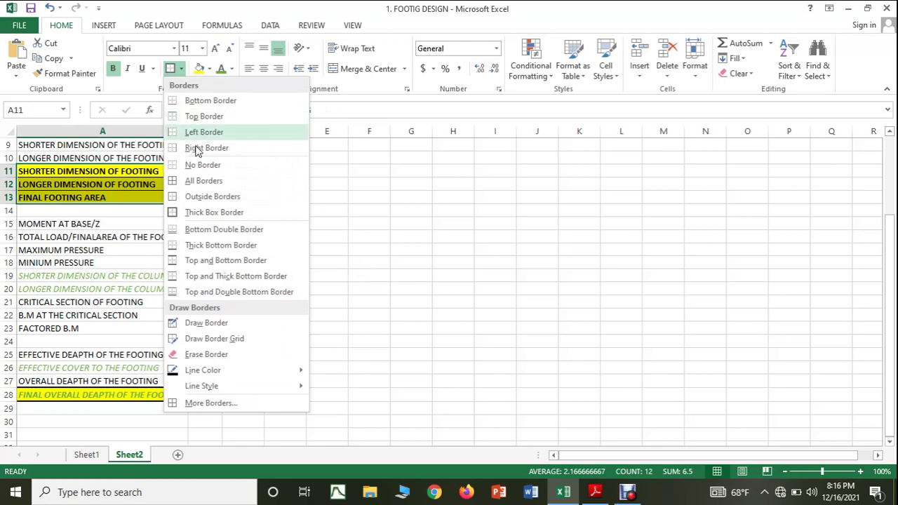
left_click(200, 212)
left_click(394, 240)
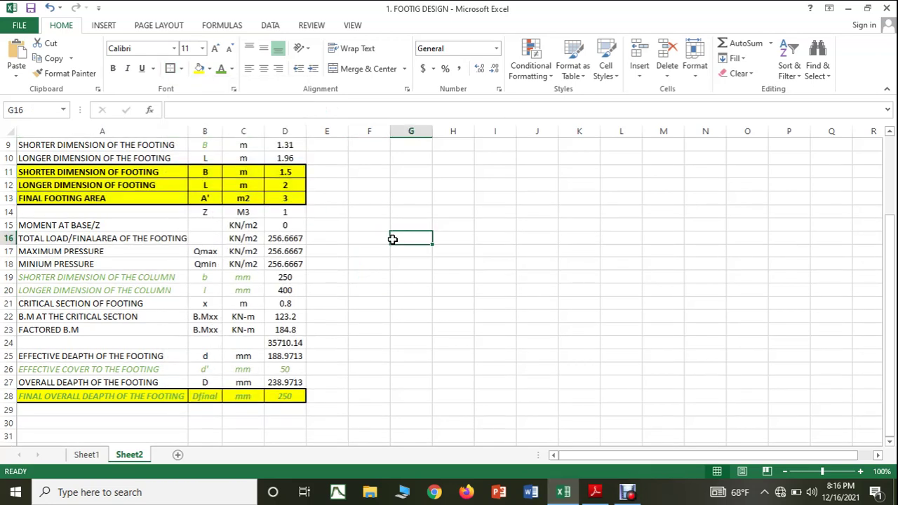
Step: Check the Mu/BD² formula in the Adobe Reader PDF, and label cell A29 "CALCULATION OF Mu/BD2" back in Excel
scroll(393, 239, "down", 1)
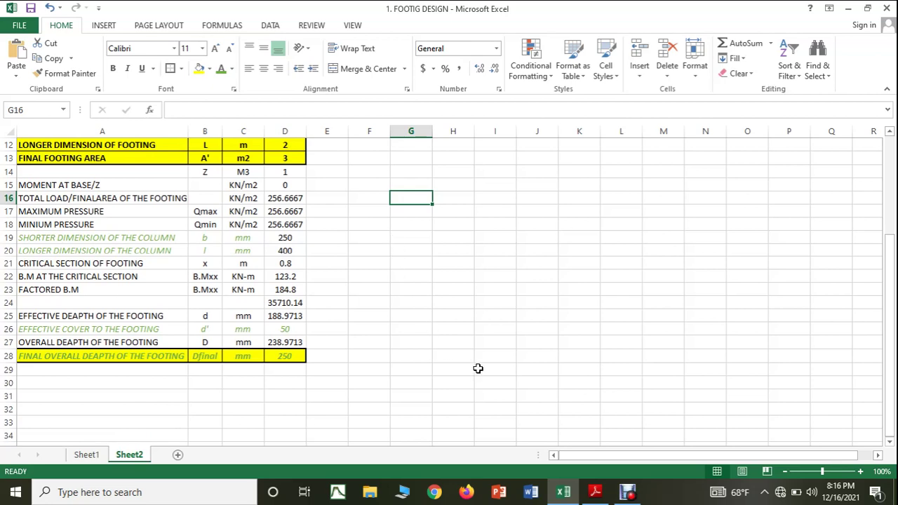
left_click(595, 492)
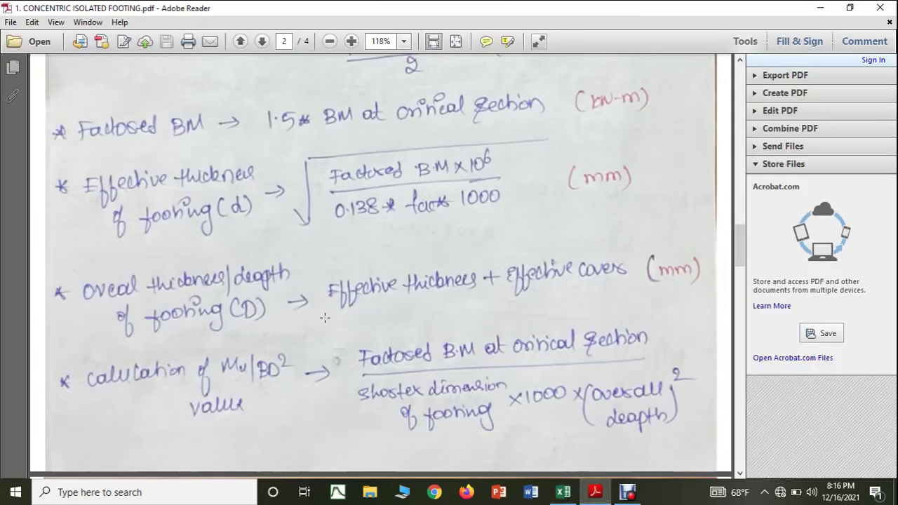
scroll(325, 319, "down", 1)
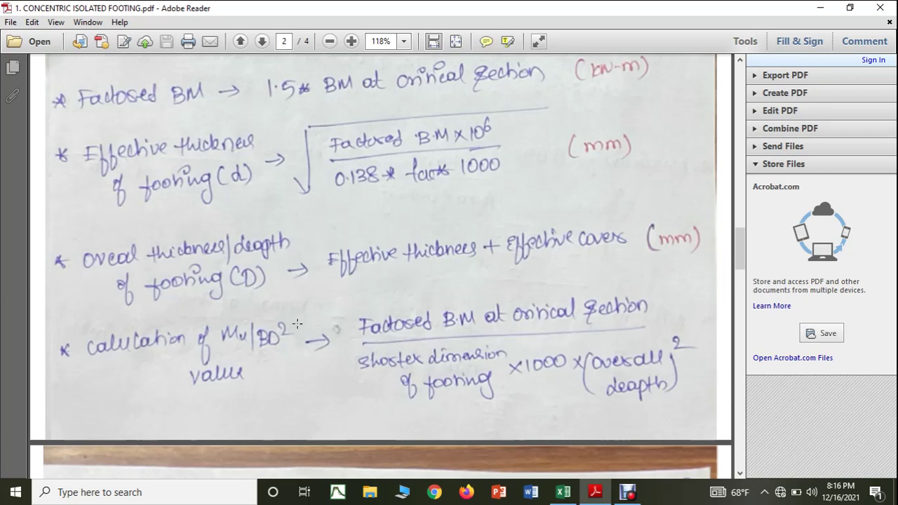
scroll(295, 321, "down", 3)
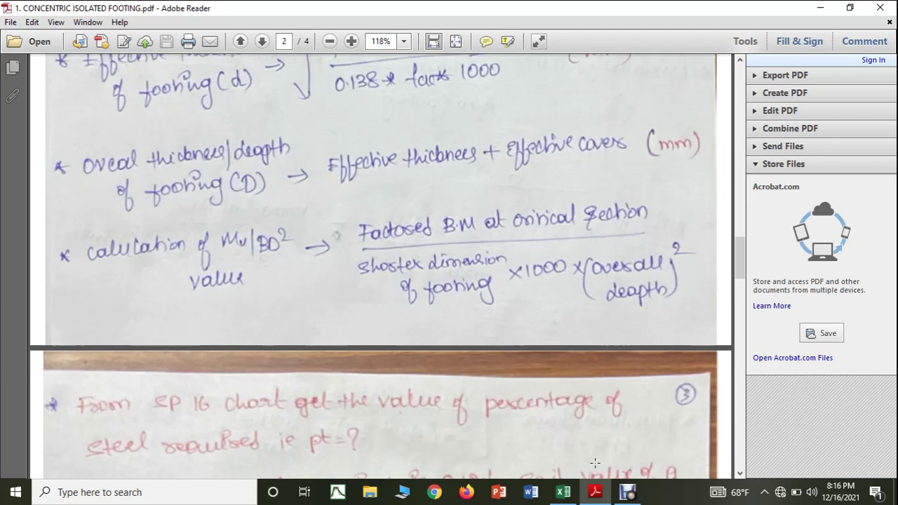
mouse_move(561, 499)
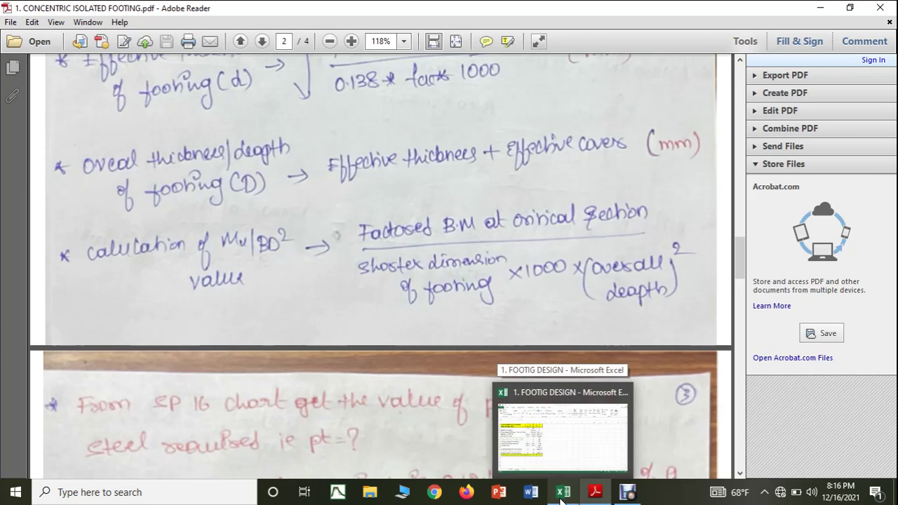
left_click(561, 494)
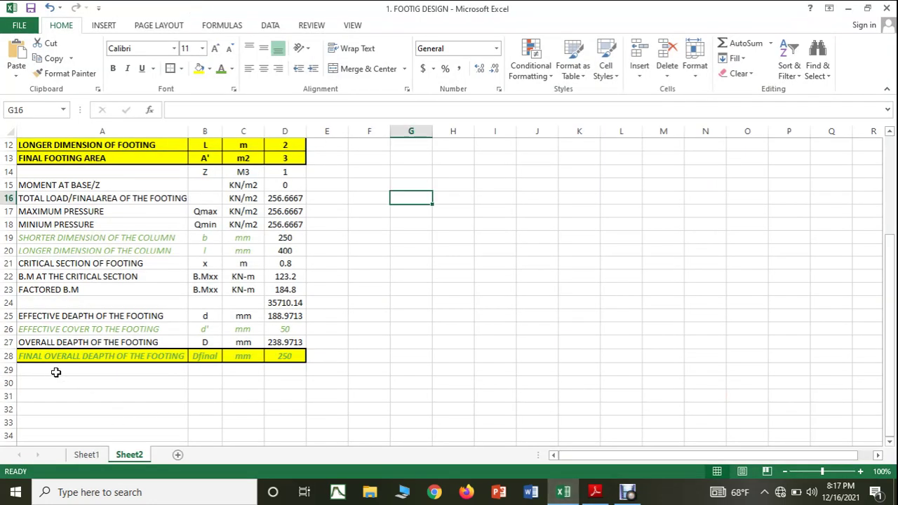
left_click(55, 371)
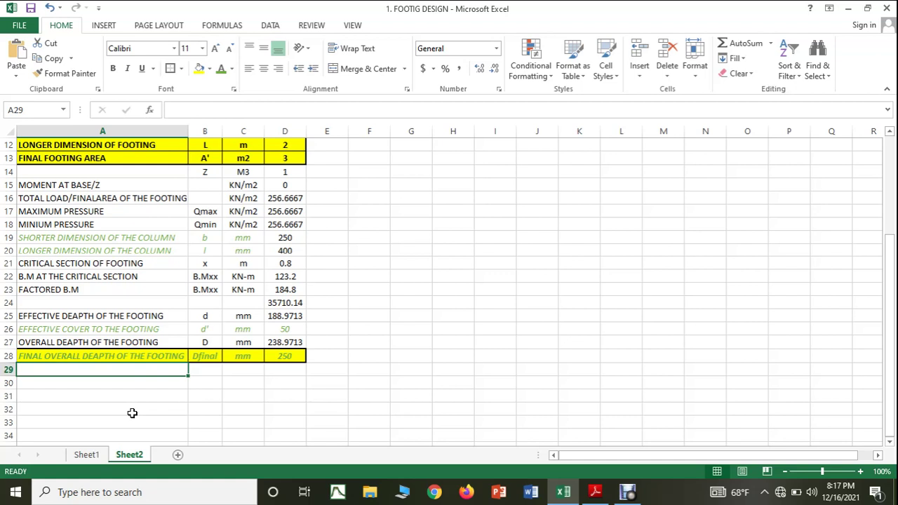
type("C")
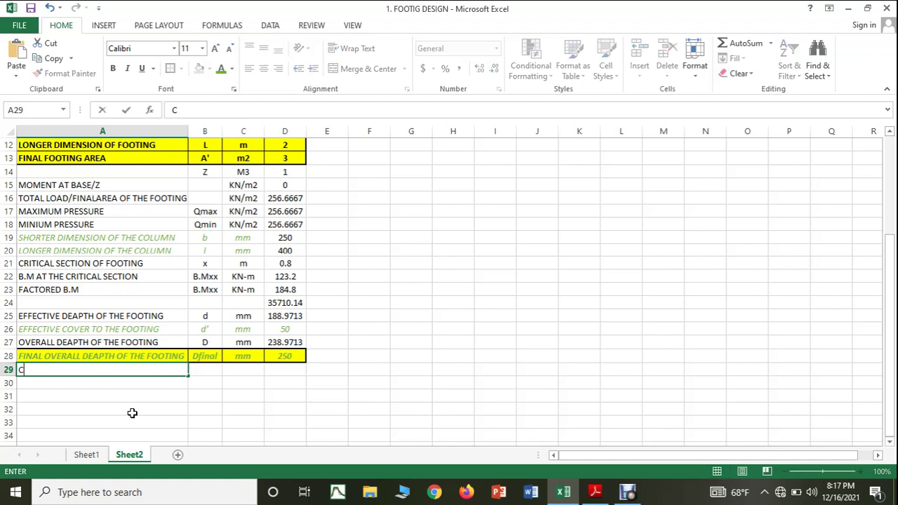
type("ALCULATION ")
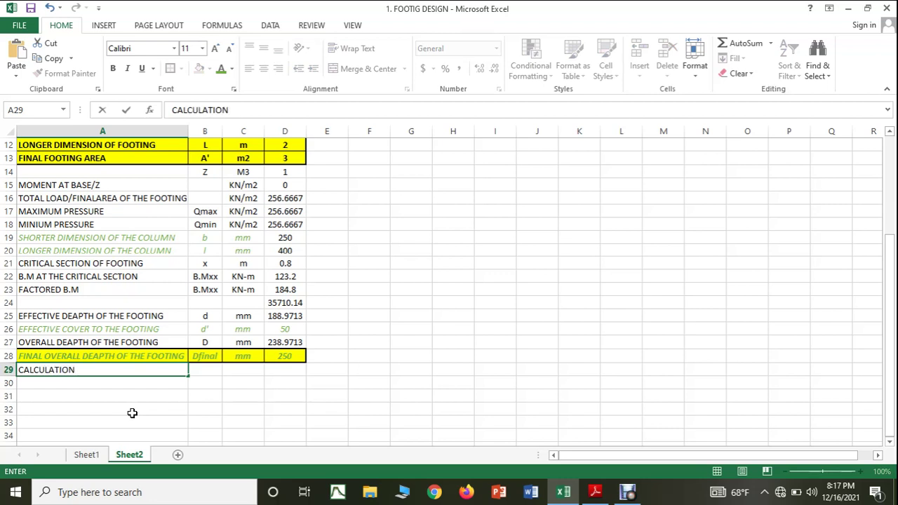
type("OF Mu/BD2")
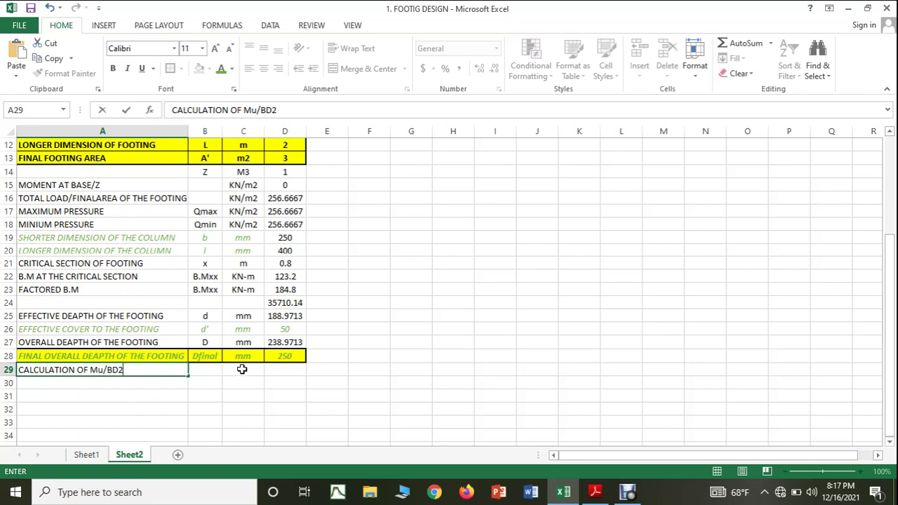
left_click(241, 369)
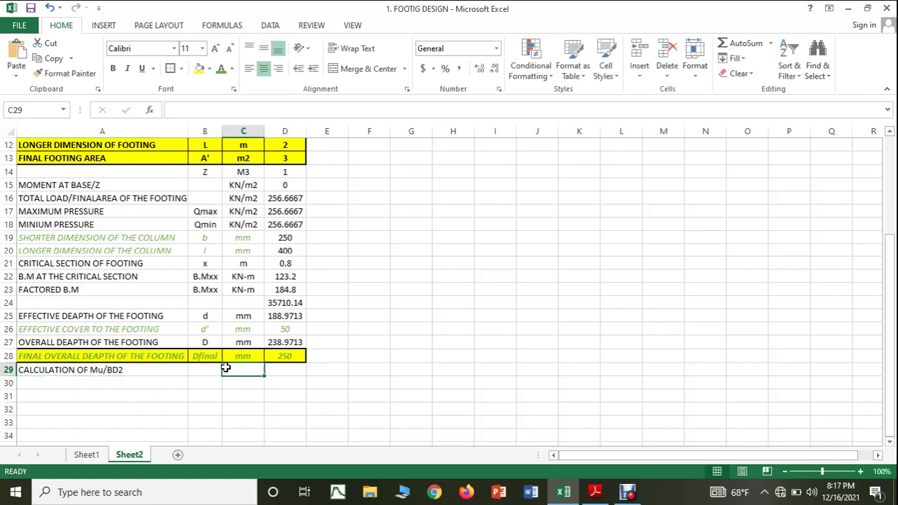
Step: Copy the text Mu/BD2 from the A29 label into B29 as its symbol and widen column B slightly to fit it
double_click(90, 369)
left_click_drag(90, 370, 122, 370)
key("ctrl+c")
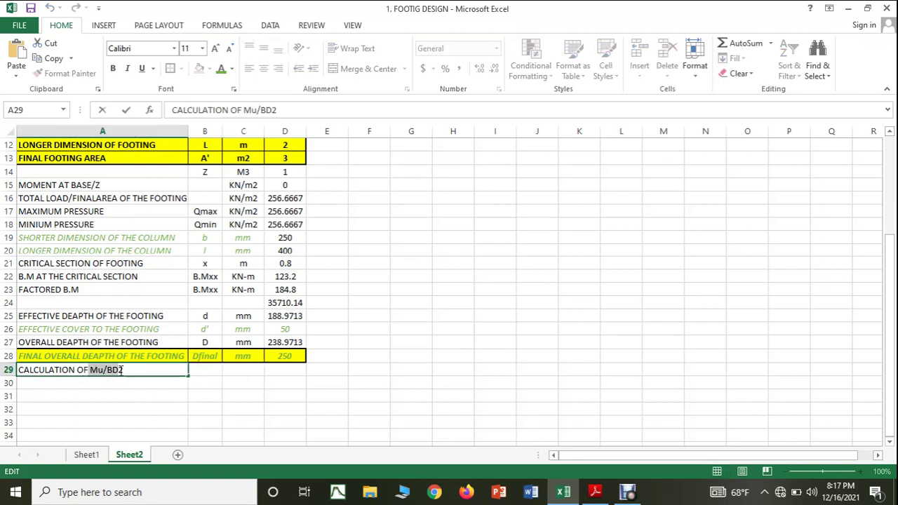
left_click(206, 369)
key("ctrl+v")
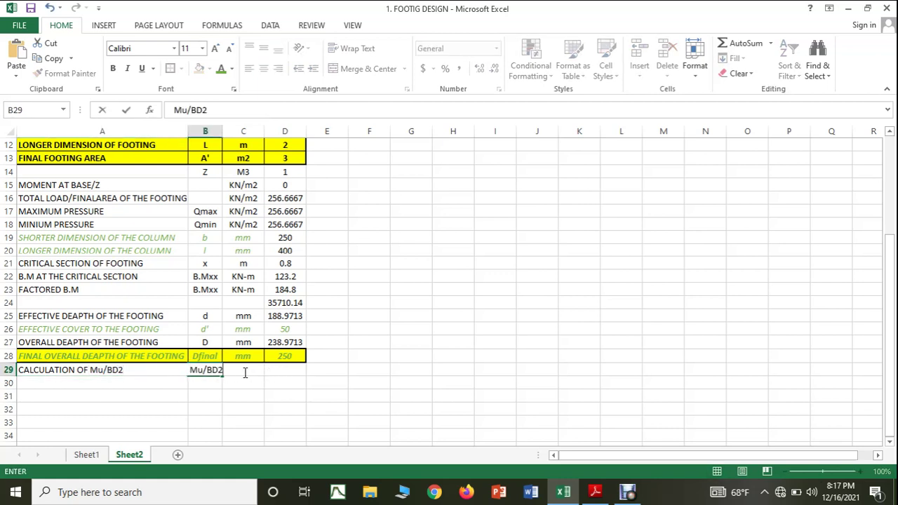
left_click(257, 395)
left_click(244, 371)
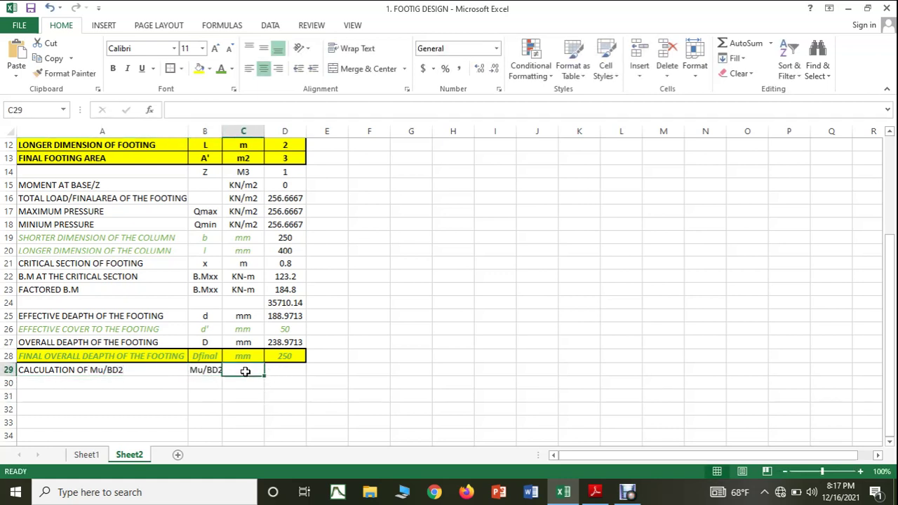
left_click_drag(223, 131, 227, 131)
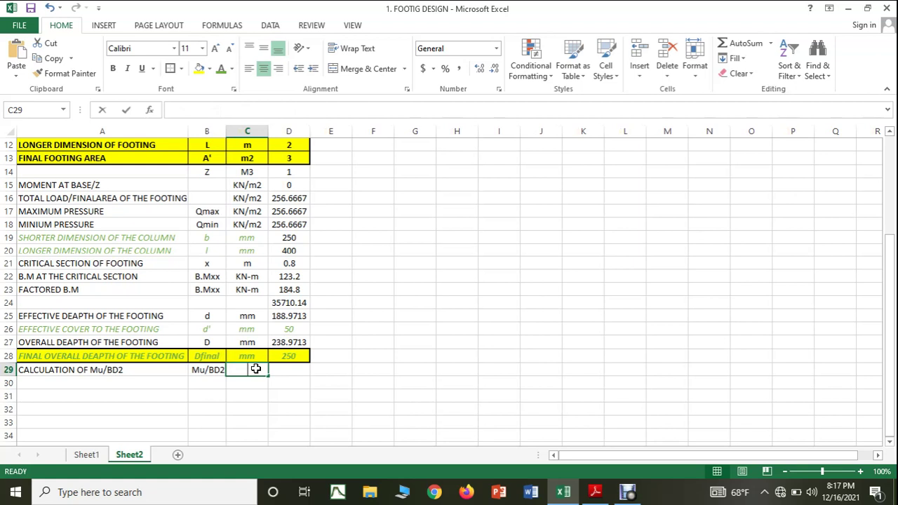
type("-")
left_click(295, 373)
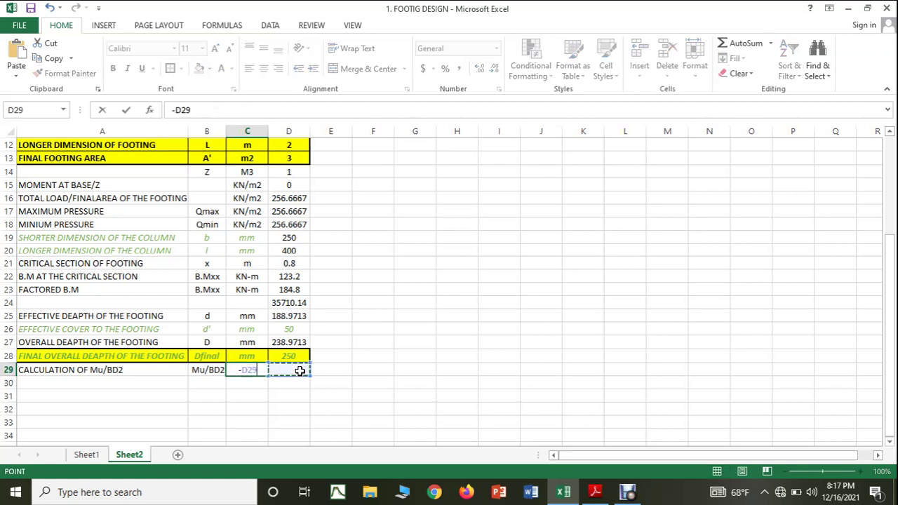
key("Escape")
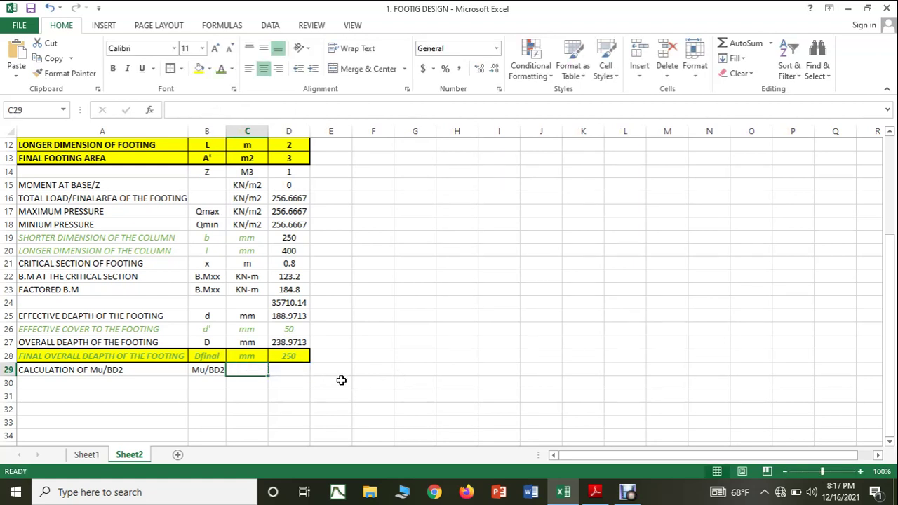
double_click(255, 369)
type("=")
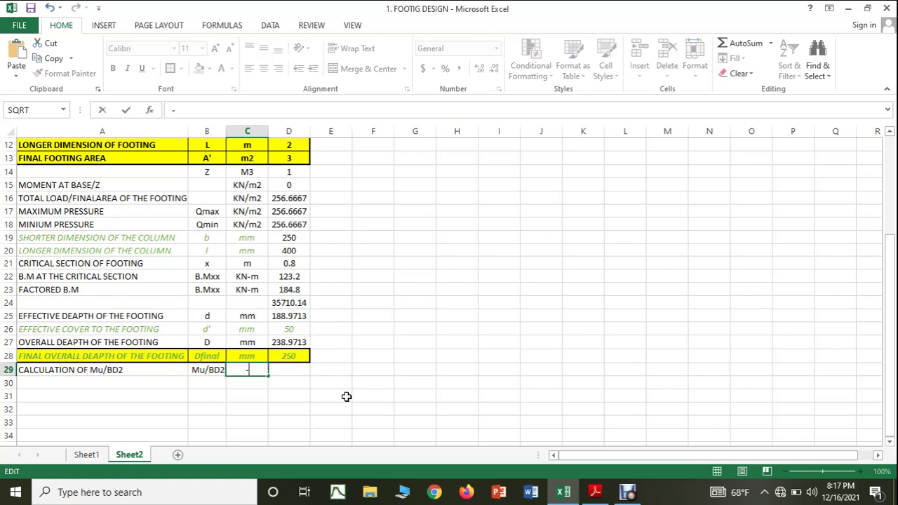
key("Escape")
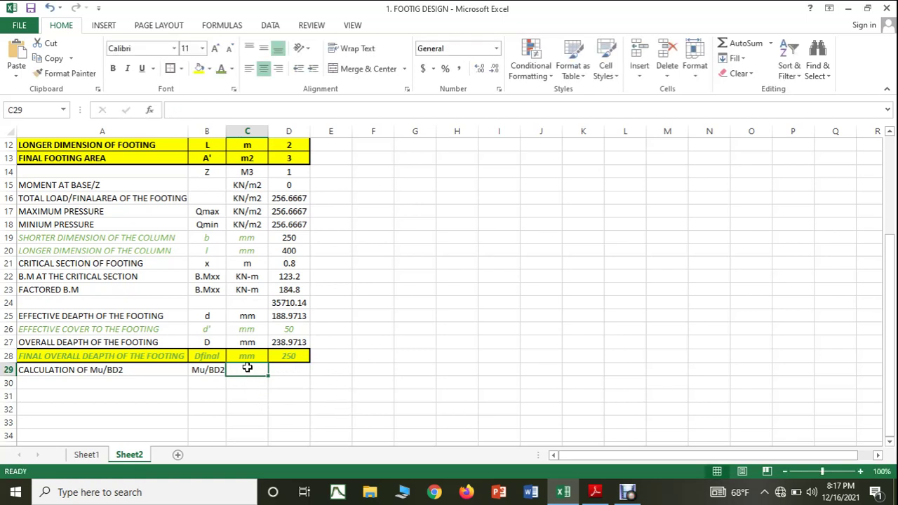
type("-")
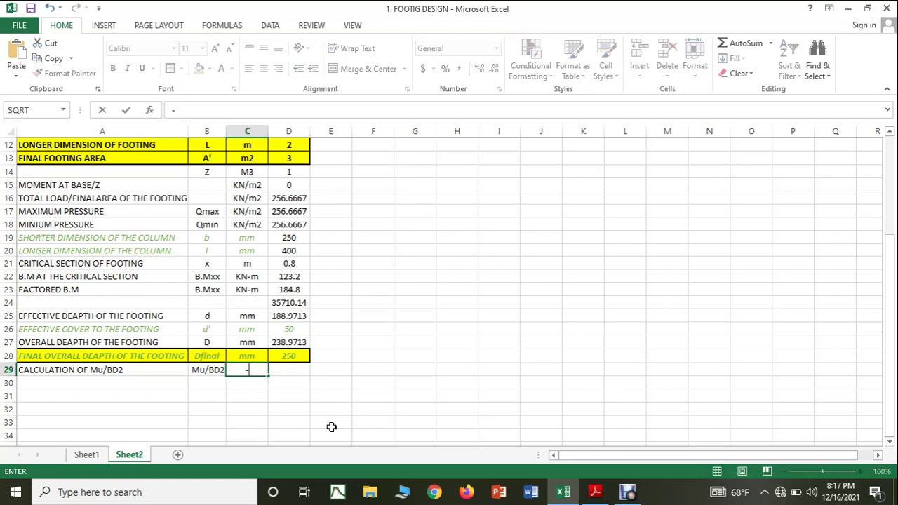
key("Right")
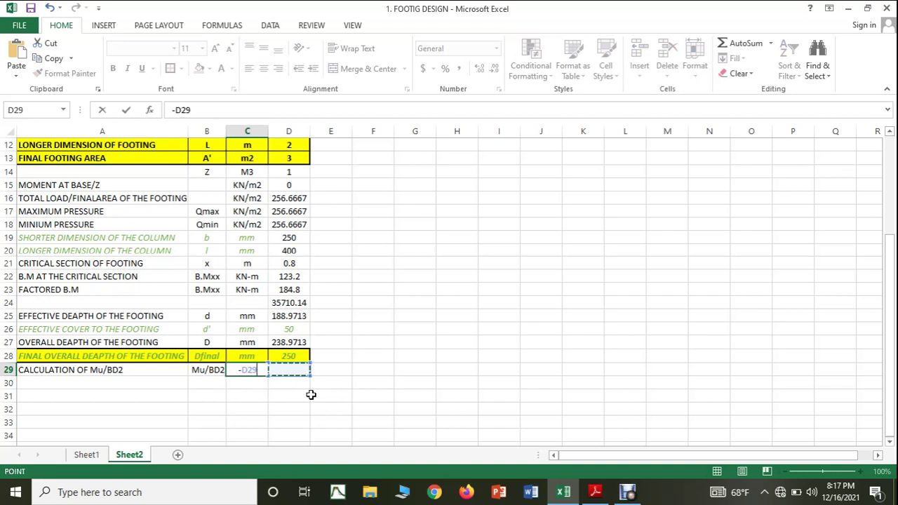
key("Escape")
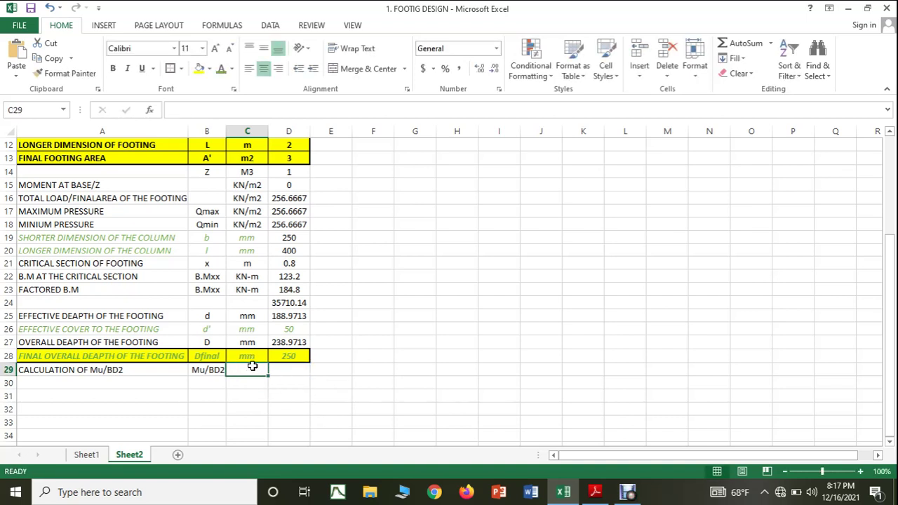
Step: Enter an underscore in C29 as the unit placeholder for the Mu/BD2 row and middle-align the cell
double_click(252, 366)
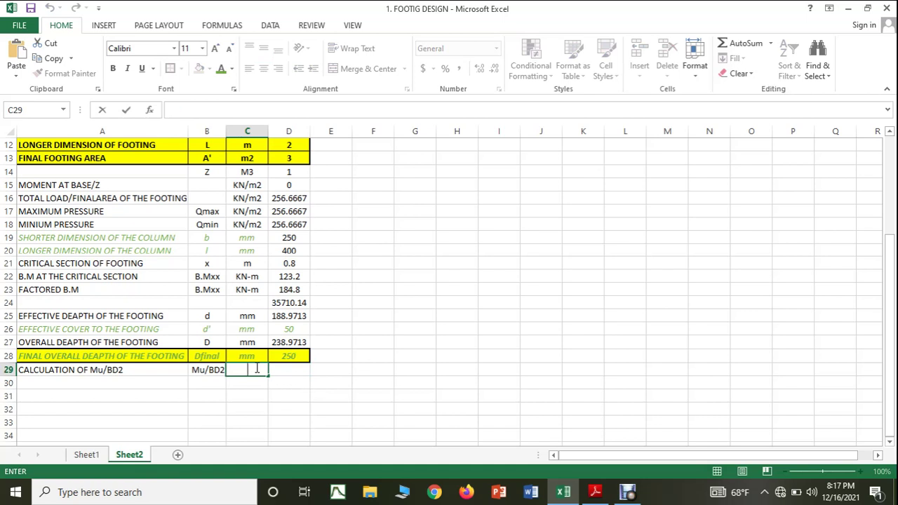
type("_")
left_click(305, 407)
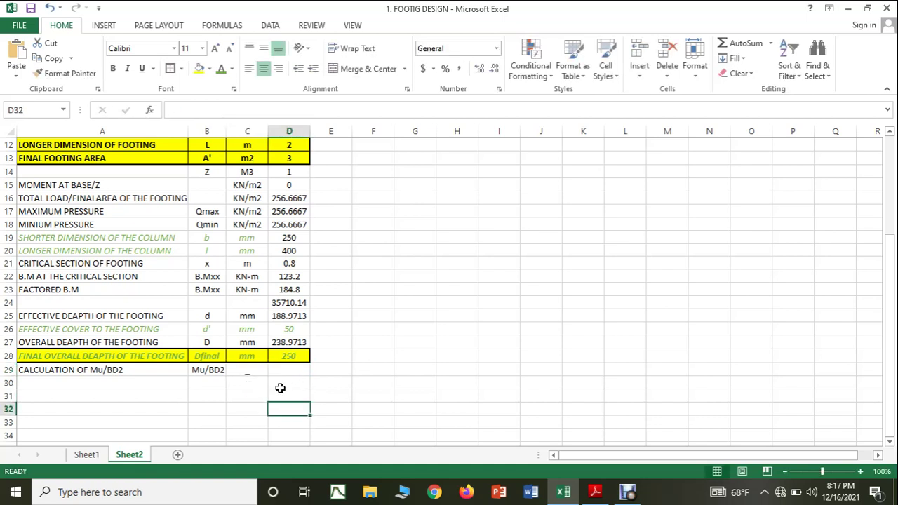
left_click(238, 366)
left_click(263, 48)
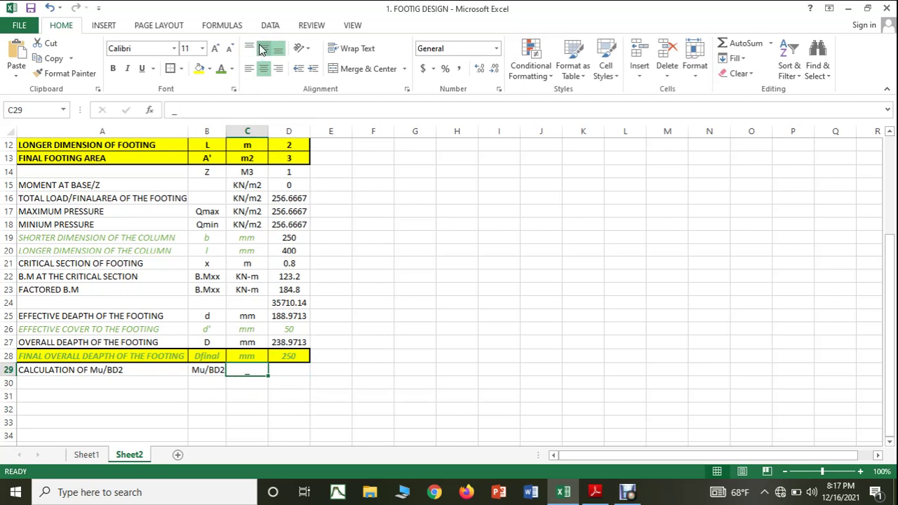
Step: Begin the Mu/BD2 formula in D29 with the factored B.M in D23 times 1000000 as numerator, followed by an opened divisor
left_click(286, 373)
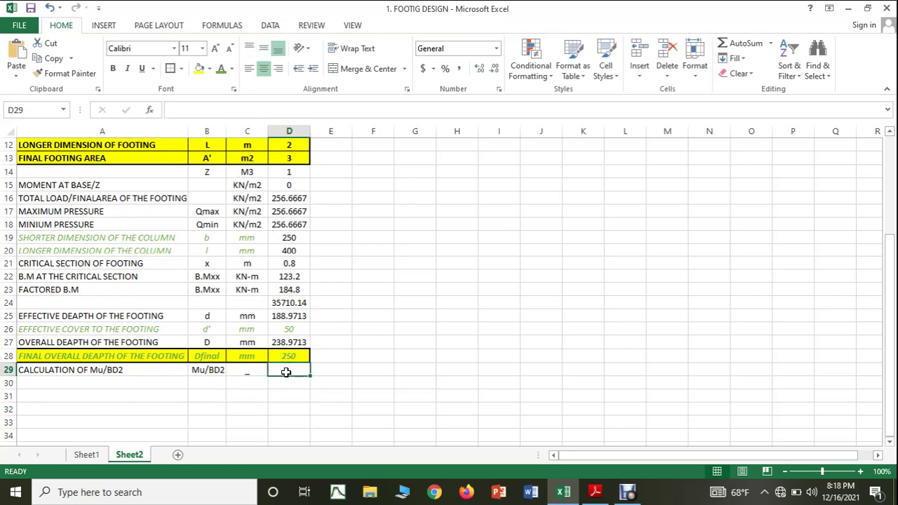
type("=")
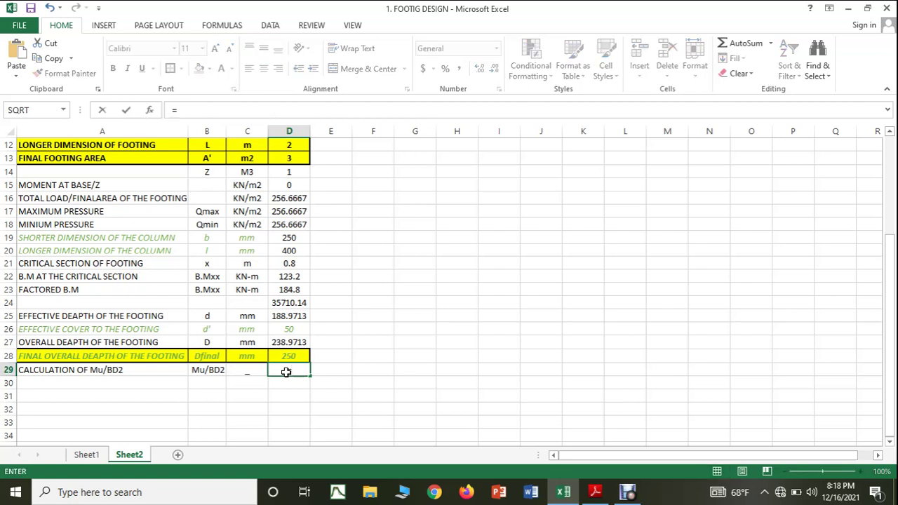
type("((")
left_click(291, 289)
type("*")
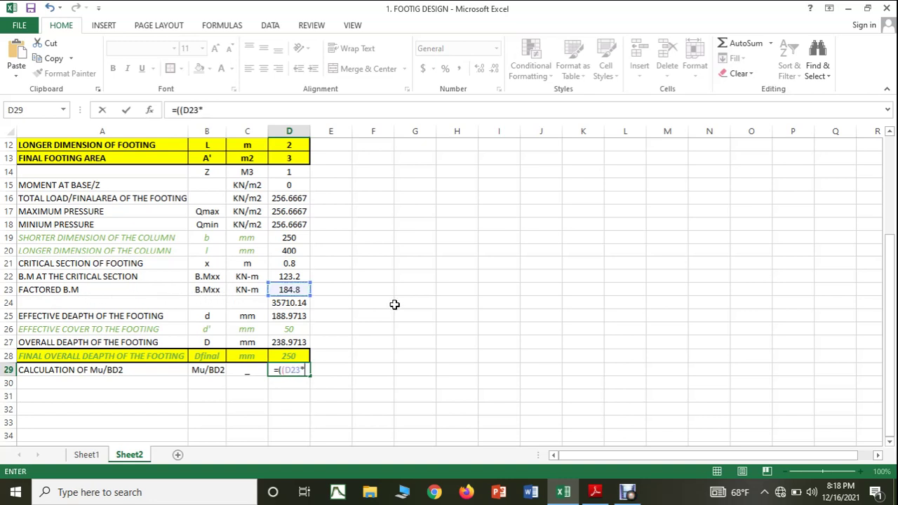
type("1000")
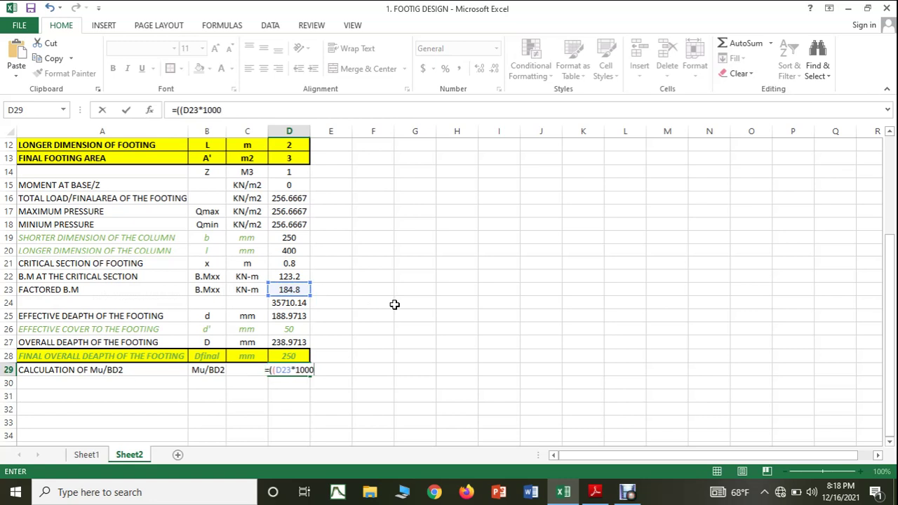
type("000)")
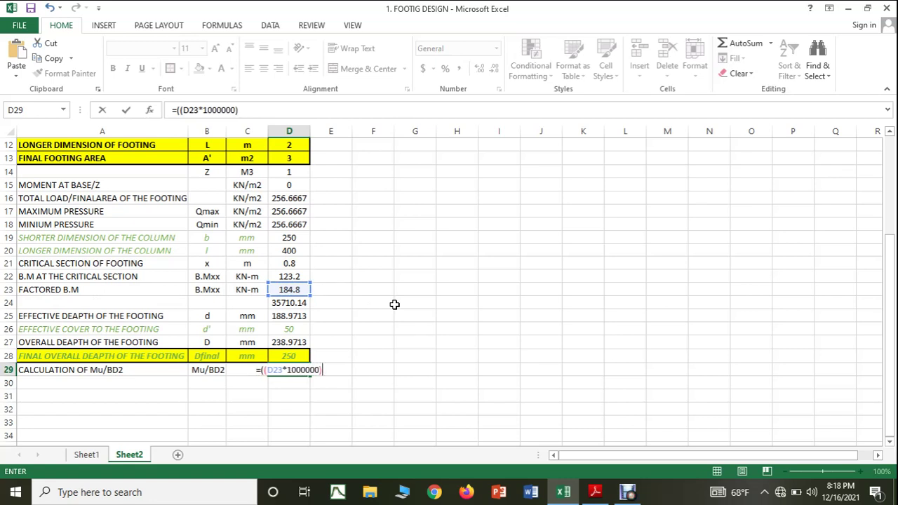
type("/")
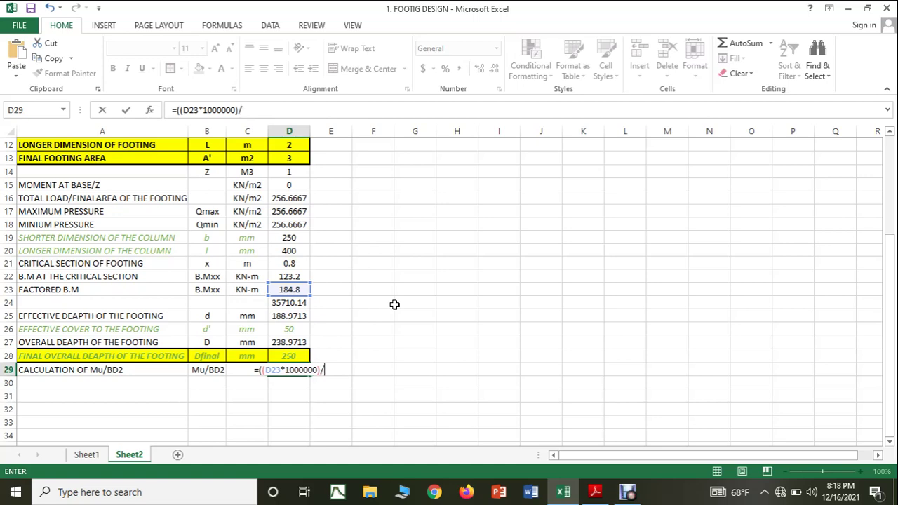
type("(")
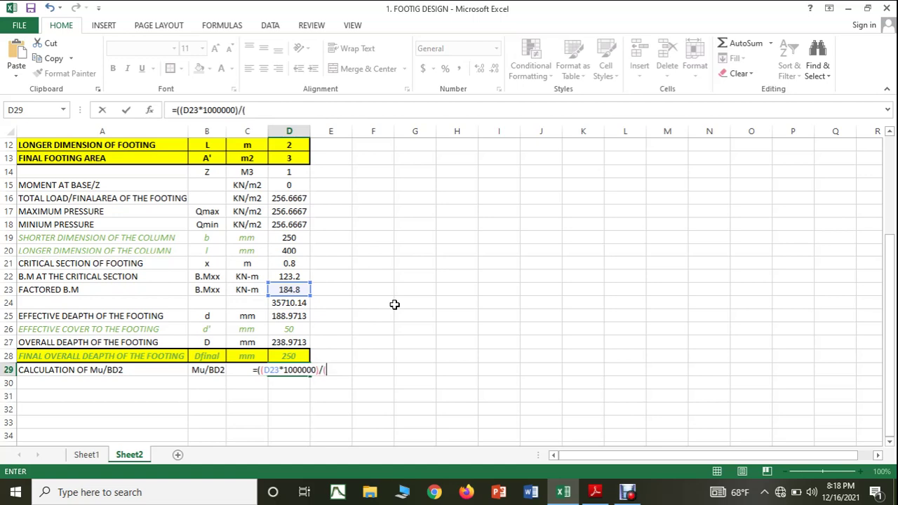
Step: Check the divisor in the Adobe Reader PDF, and back in Excel add the shorter footing dimension D11 times 1000 to the D29 formula
left_click(589, 492)
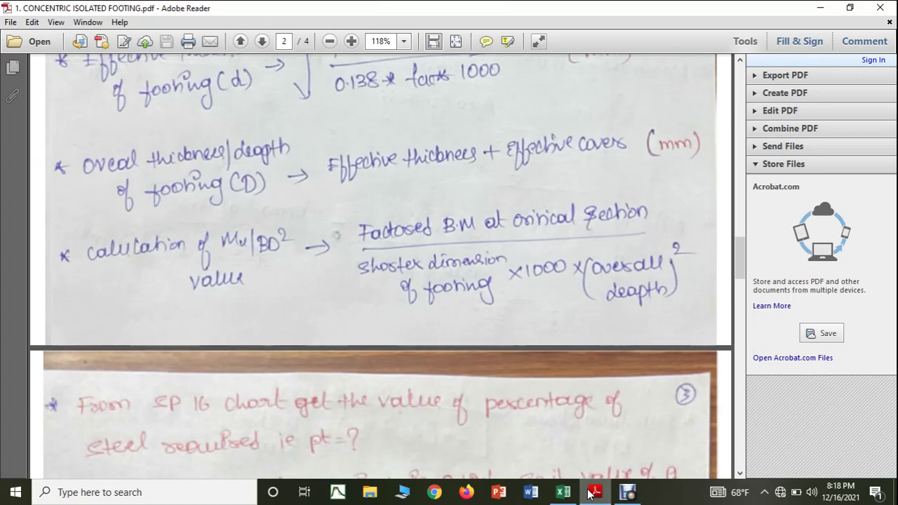
left_click(594, 492)
scroll(465, 355, "up", 2)
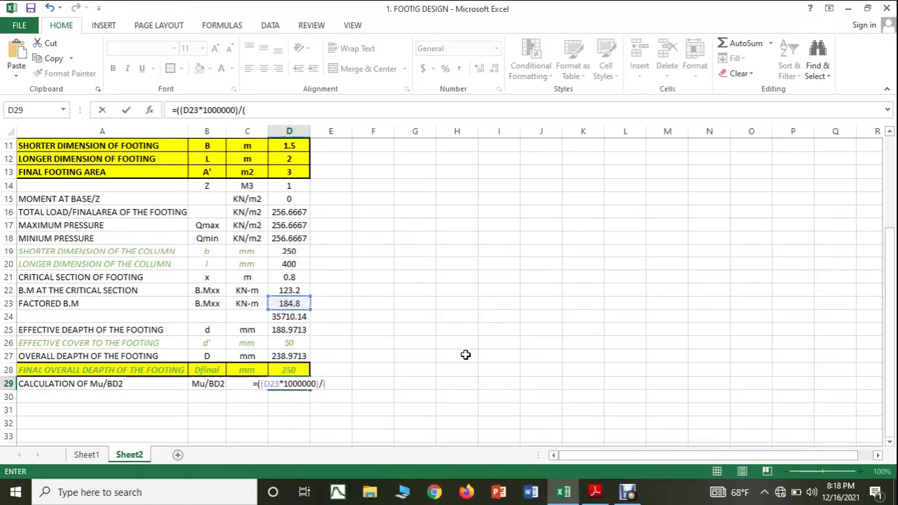
scroll(465, 354, "up", 1)
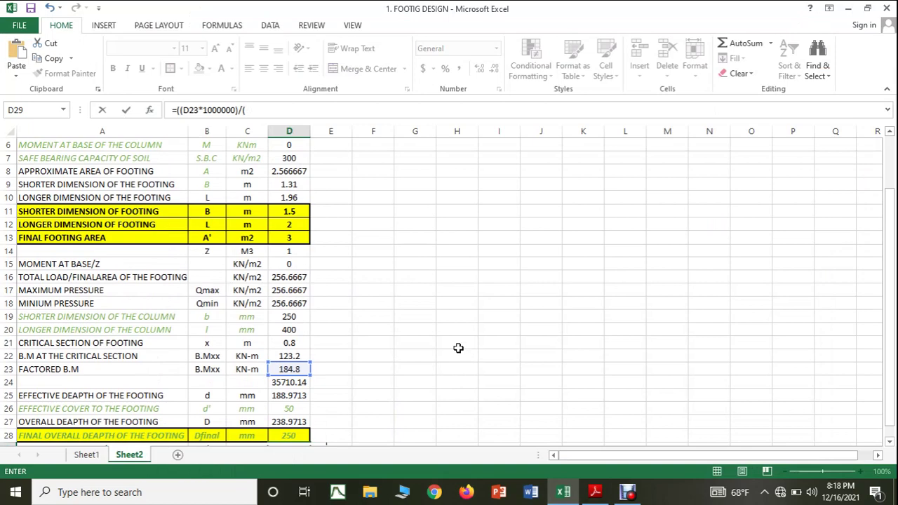
left_click(292, 211)
scroll(400, 284, "down", 2)
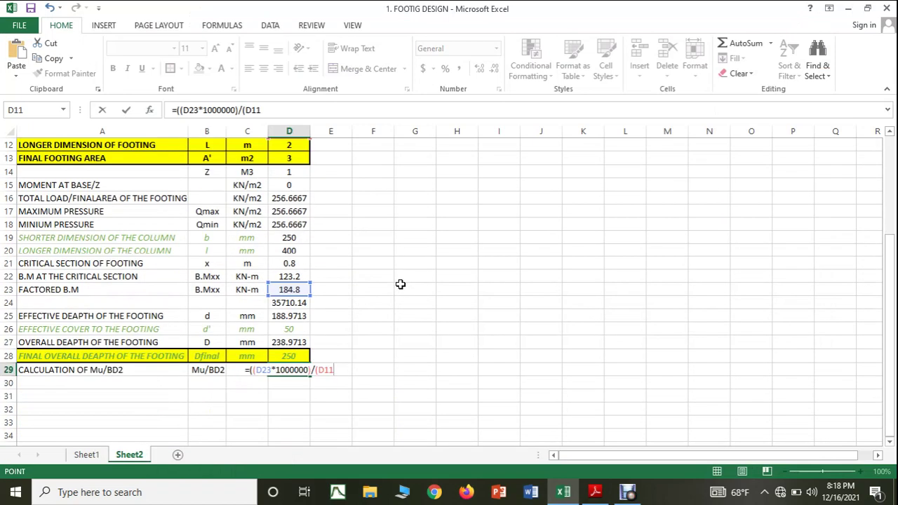
type("*1000")
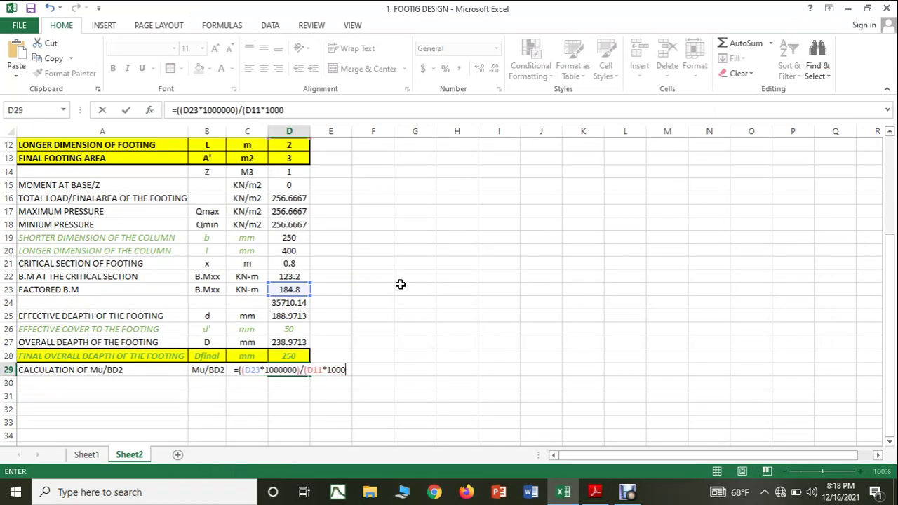
type("*")
Step: Check the squared overall depth term in the PDF, and complete the D29 formula in Excel as =((D23*1000000)/(D11*1000*D28*D28))
left_click(595, 491)
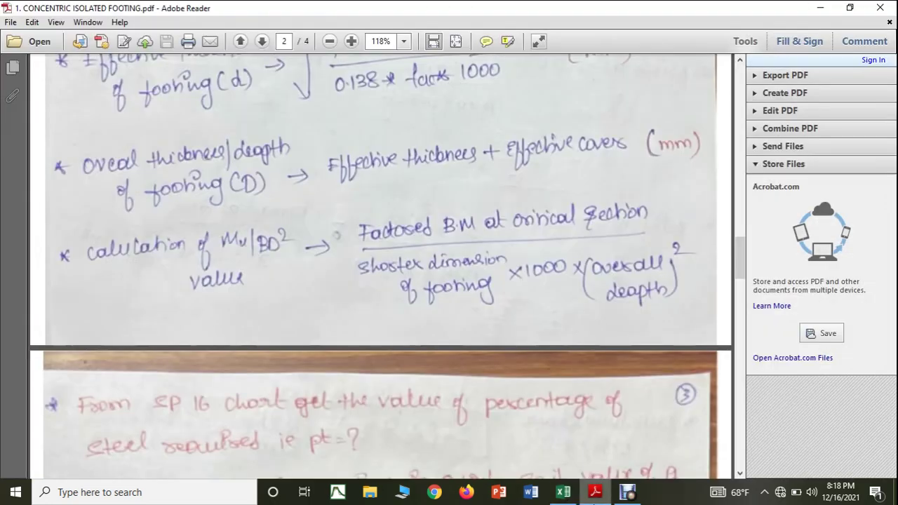
left_click(562, 491)
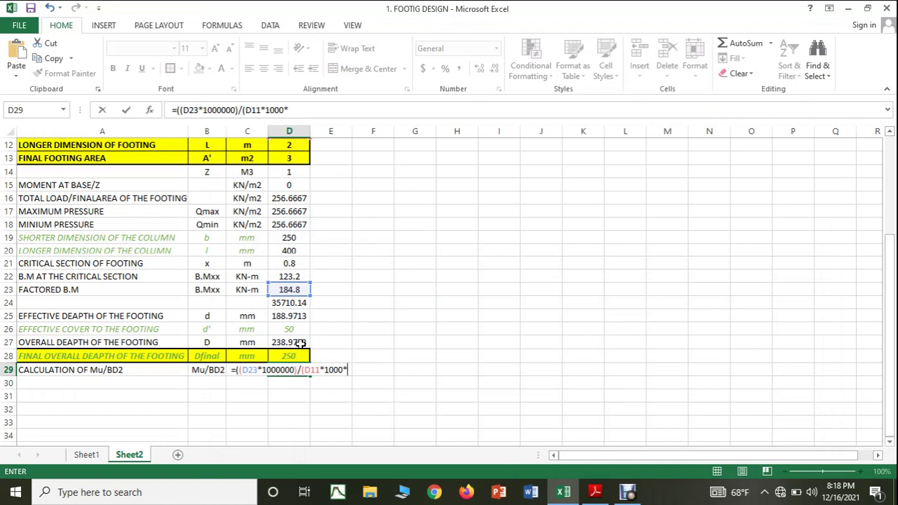
left_click(297, 356)
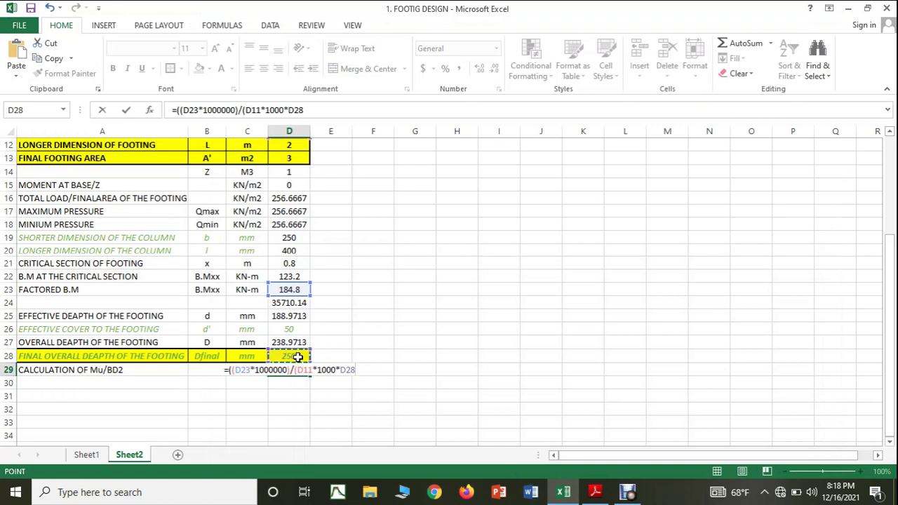
type("*")
left_click(297, 357)
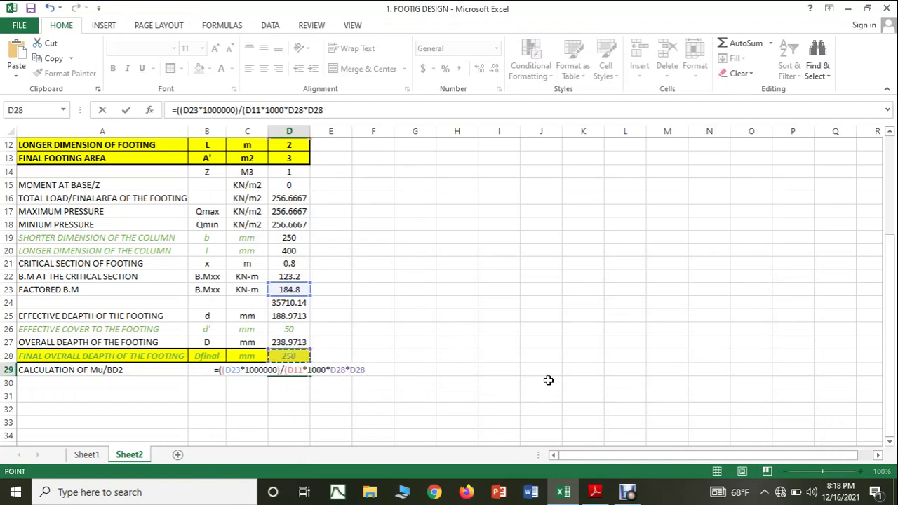
type(")")
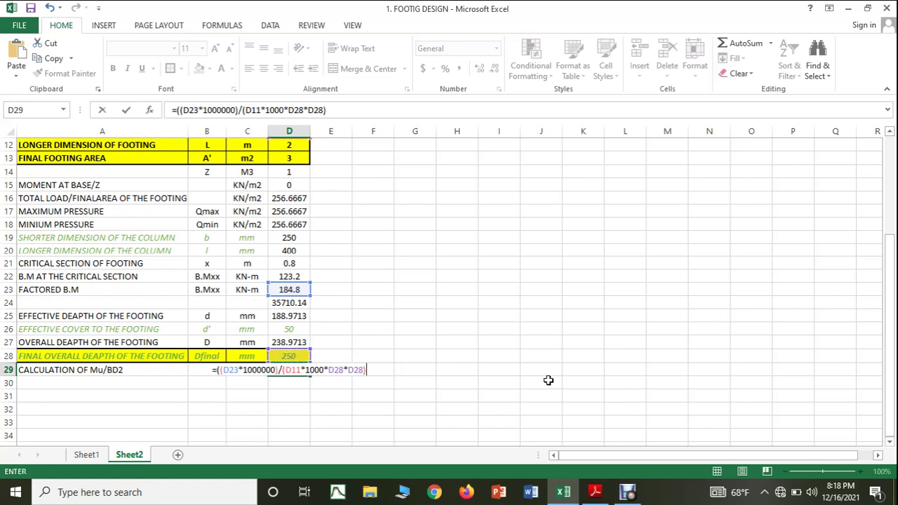
type(")")
key("Return")
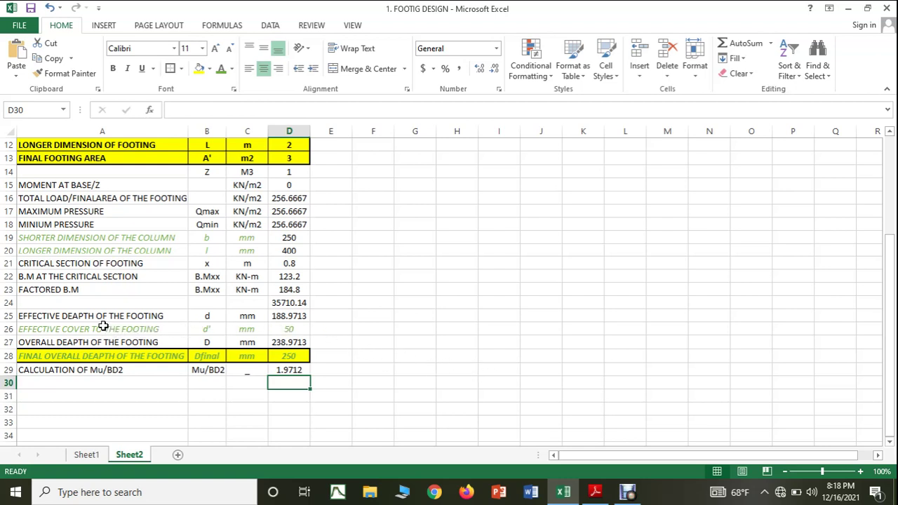
Step: Review the effective depth formulas and correct D24 to use the factored B.M in D23, giving =((D23*1000000)/(D2*1000*0.138))
left_click(281, 315)
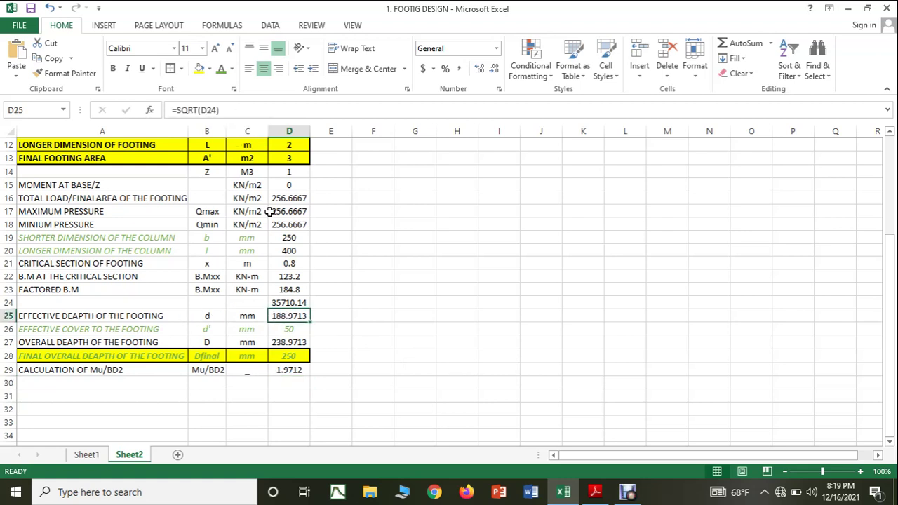
left_click(302, 302)
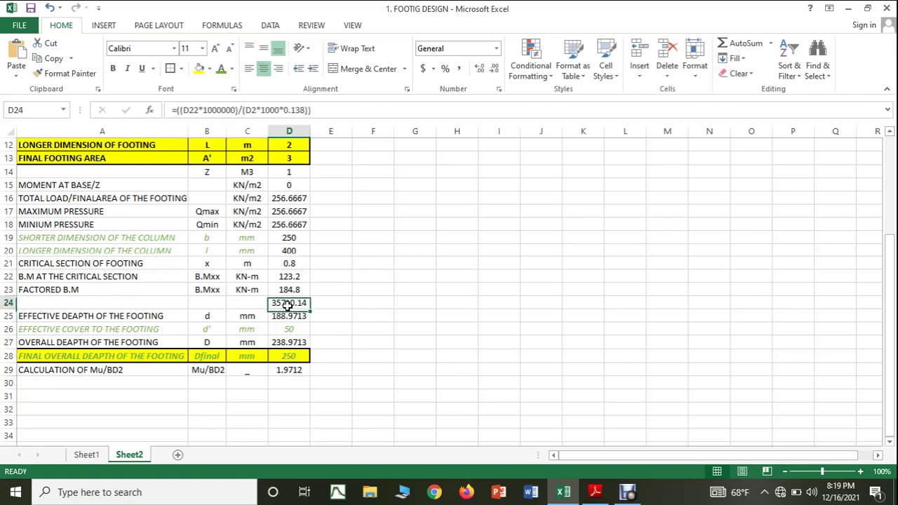
left_click(326, 109)
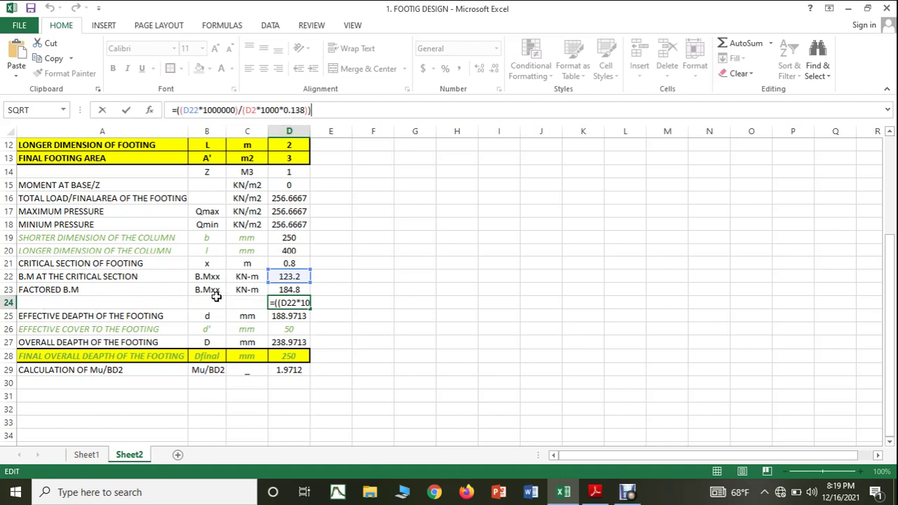
left_click(199, 111)
key("BackSpace")
key("BackSpace")
key("BackSpace")
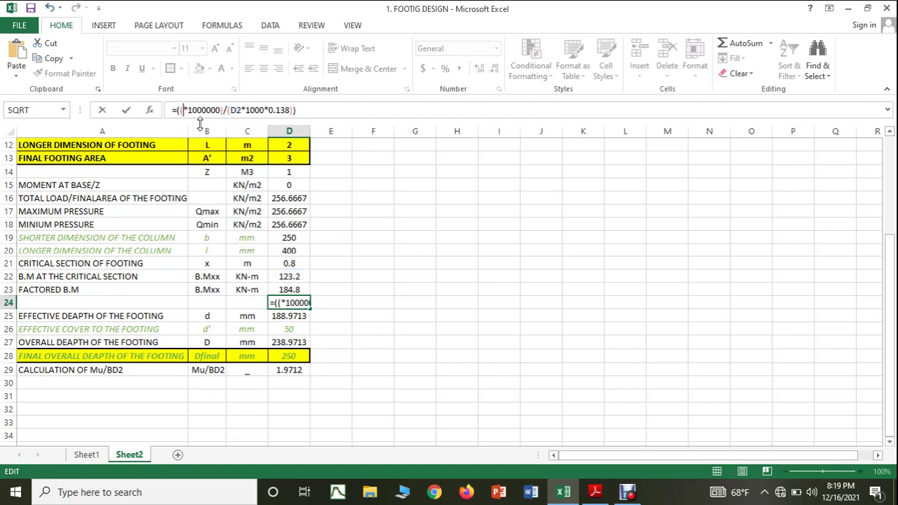
left_click(293, 290)
key("Return")
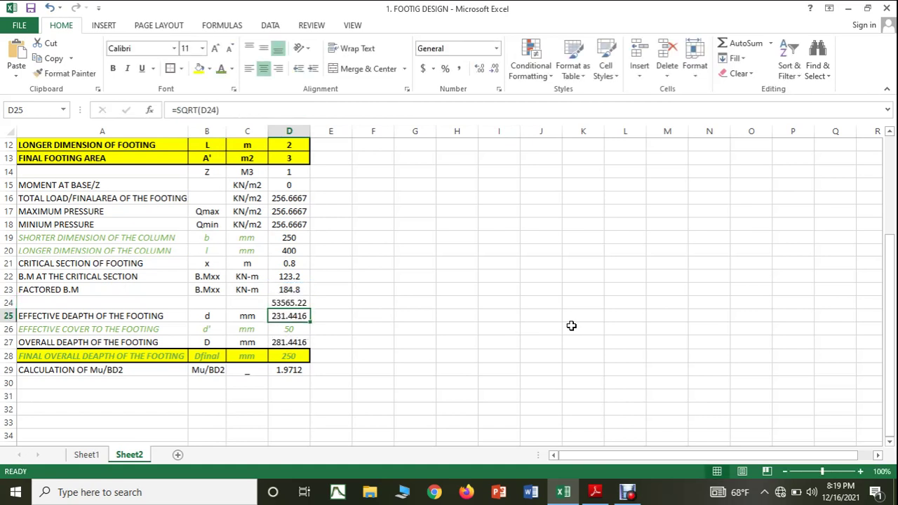
Step: Set the final overall depth of the footing in D28 to 300 mm
left_click(301, 357)
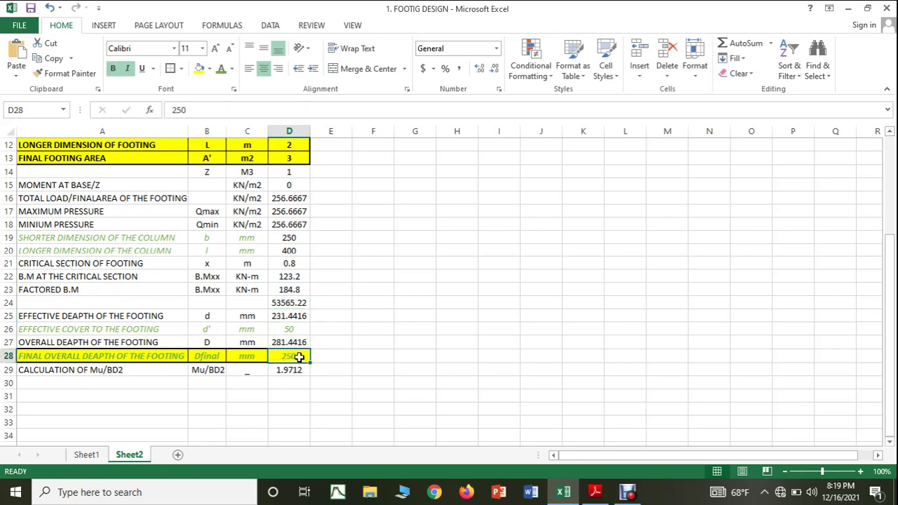
type("300")
left_click(373, 384)
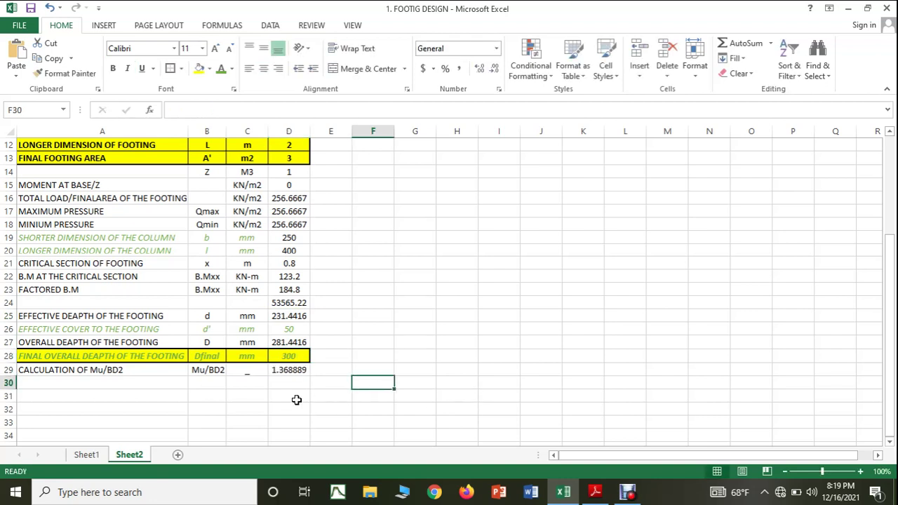
Step: Read the design step that follows Mu/BD² in the Adobe Reader PDF, and return to the Excel sheet
left_click(595, 492)
scroll(435, 347, "down", 3)
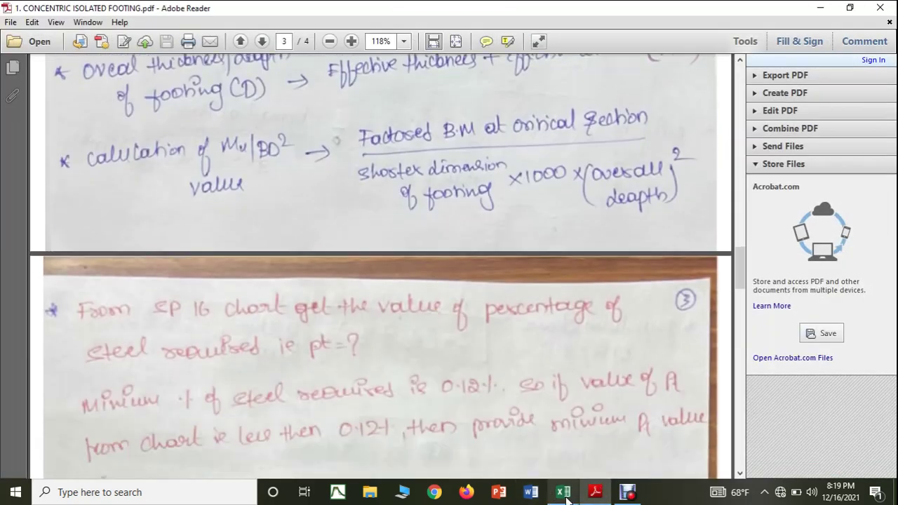
left_click(562, 492)
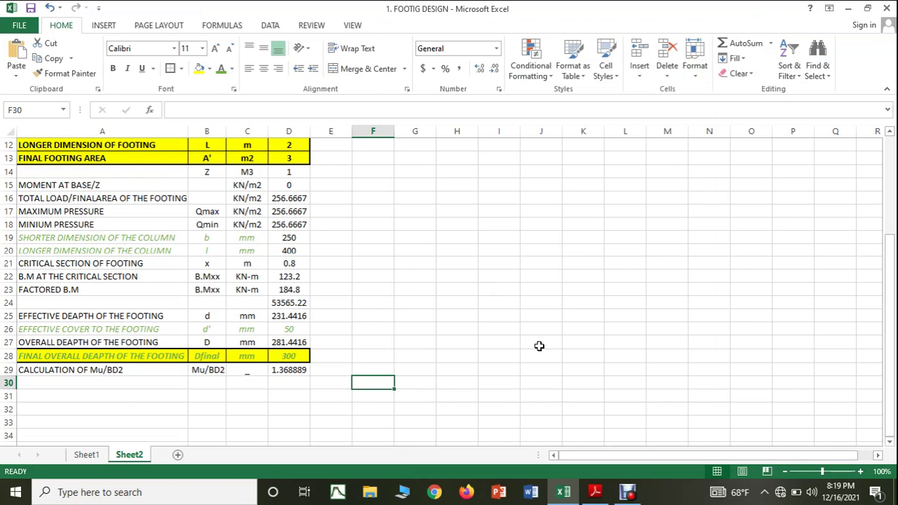
Step: Switch to File Explorer and open the Debut shortcut on the Desktop
left_click(372, 493)
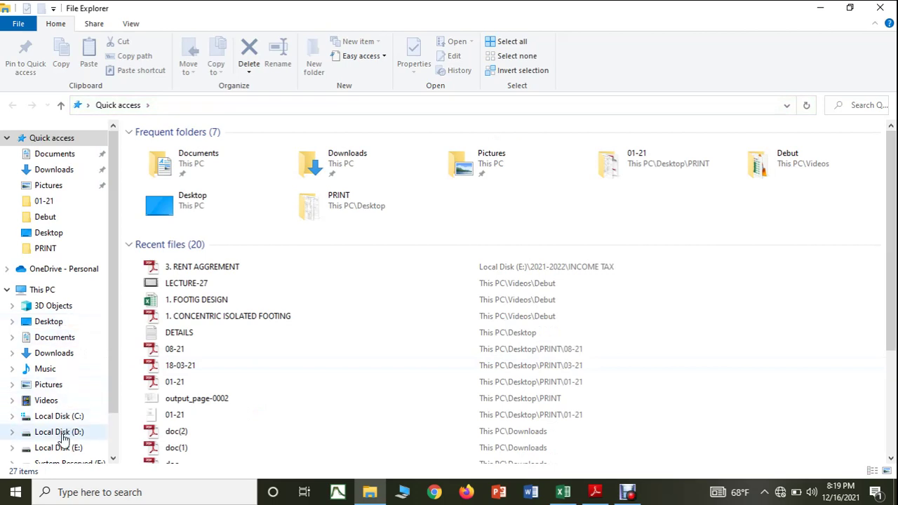
left_click(56, 321)
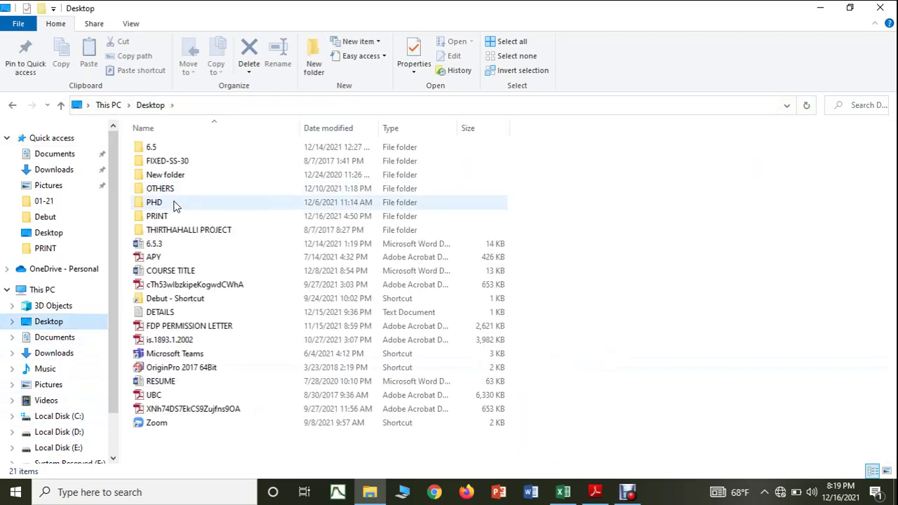
double_click(177, 300)
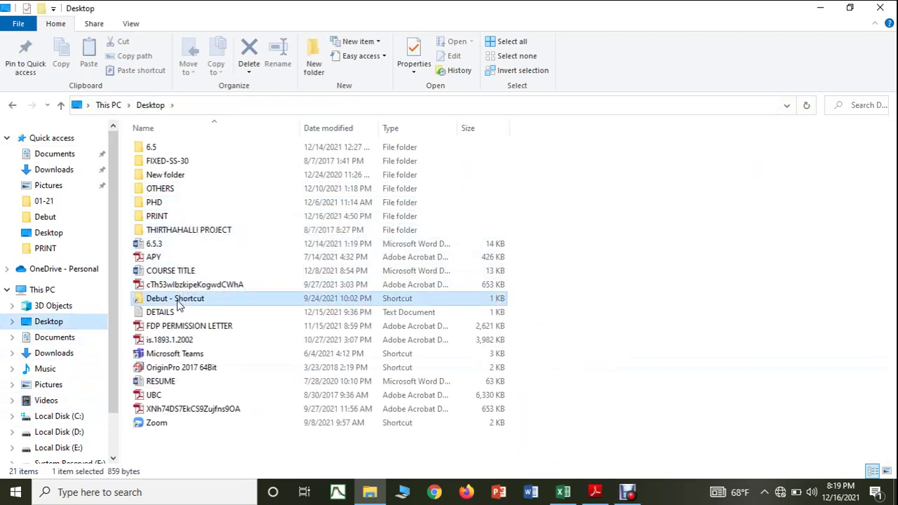
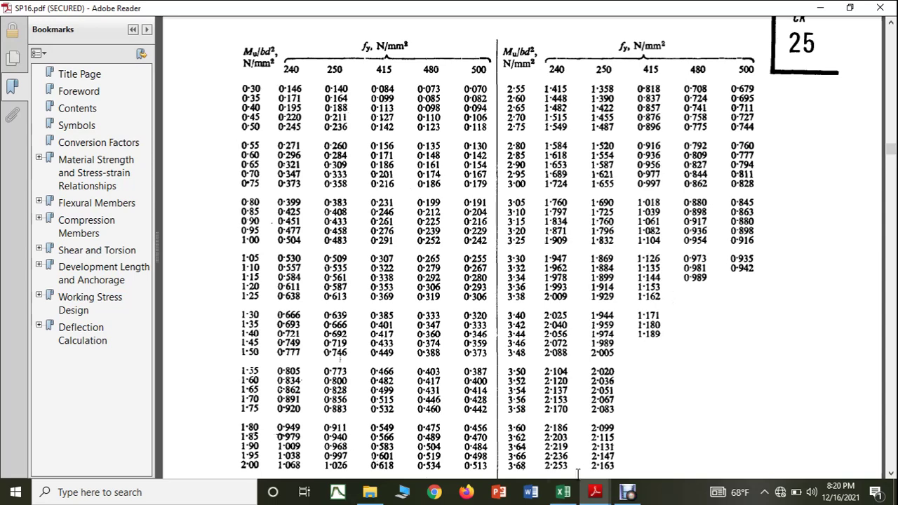
Step: Check the Mu/BD2 value in the Excel sheet against the fy 415 column of the SP16 table in Adobe Reader
left_click(564, 493)
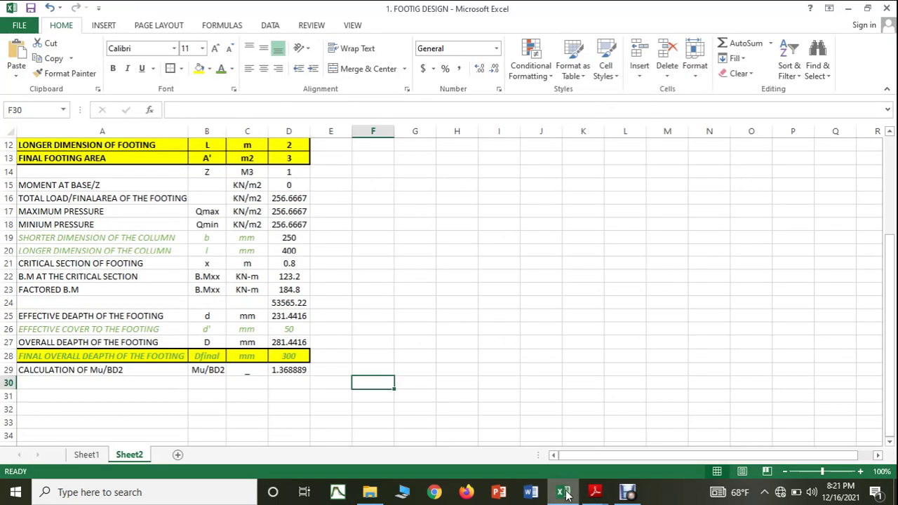
left_click(565, 494)
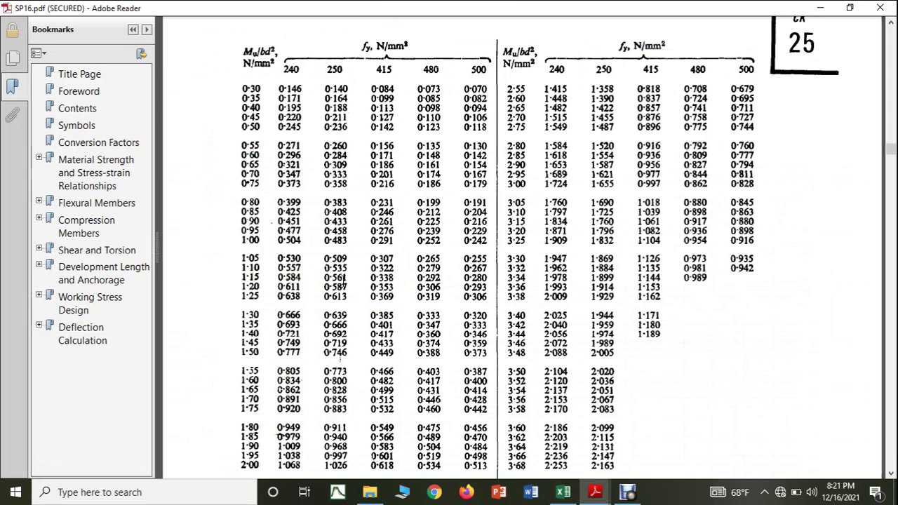
scroll(343, 281, "down", 1)
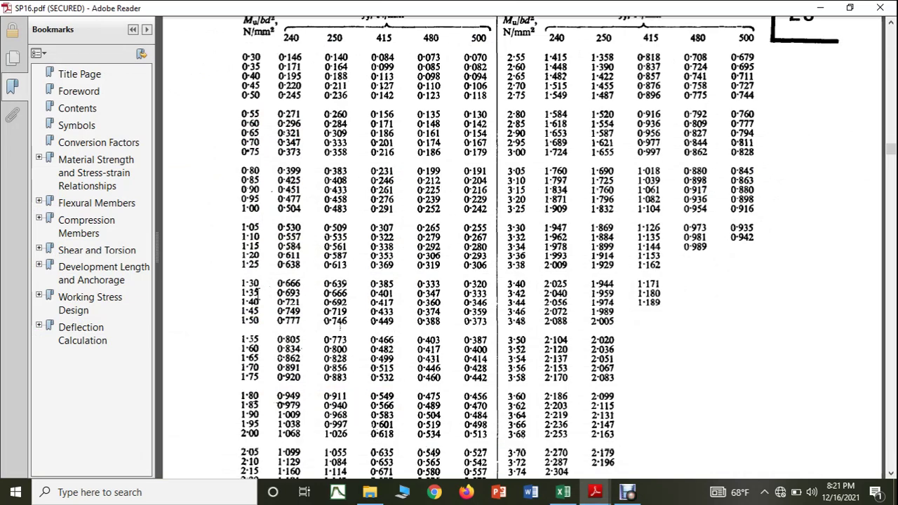
scroll(256, 295, "up", 1)
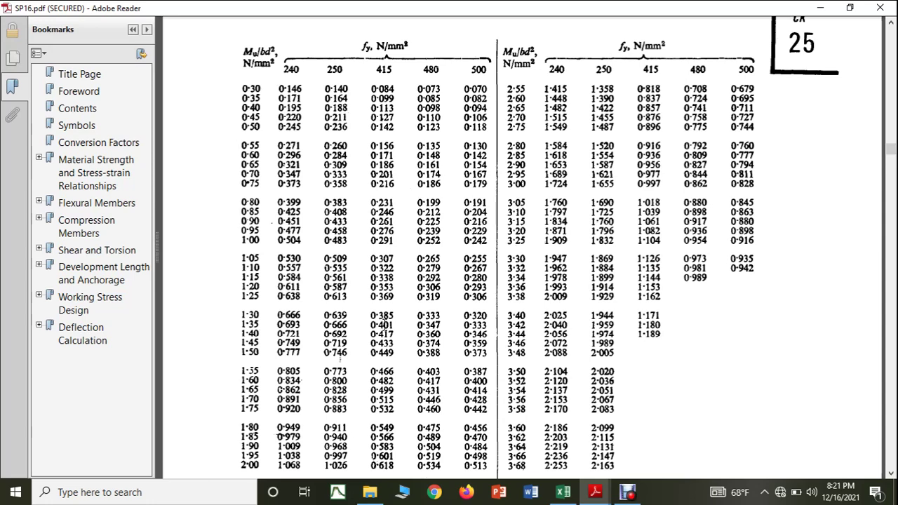
Step: Return to the Excel sheet and label row 30 as PERCENTAGE OF STEEL REQUIRED, with symbol Pt and unit %
left_click(562, 492)
left_click(77, 382)
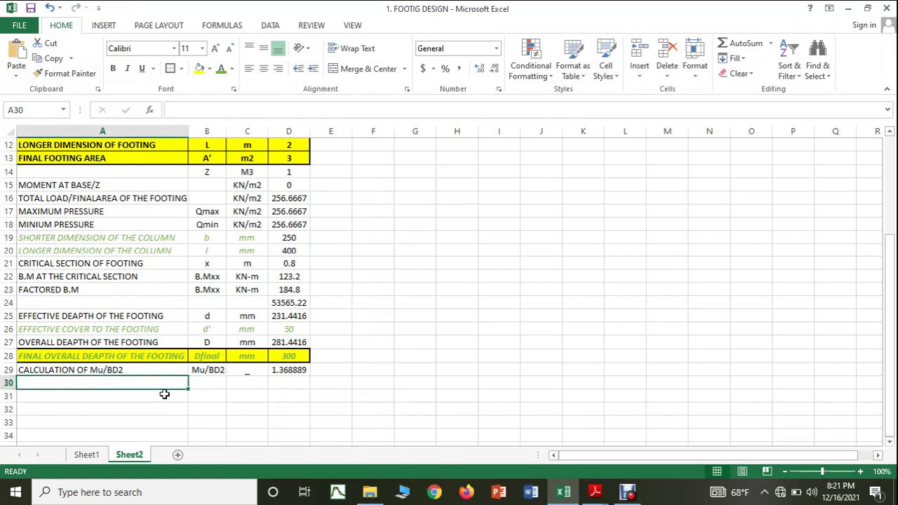
type("PER")
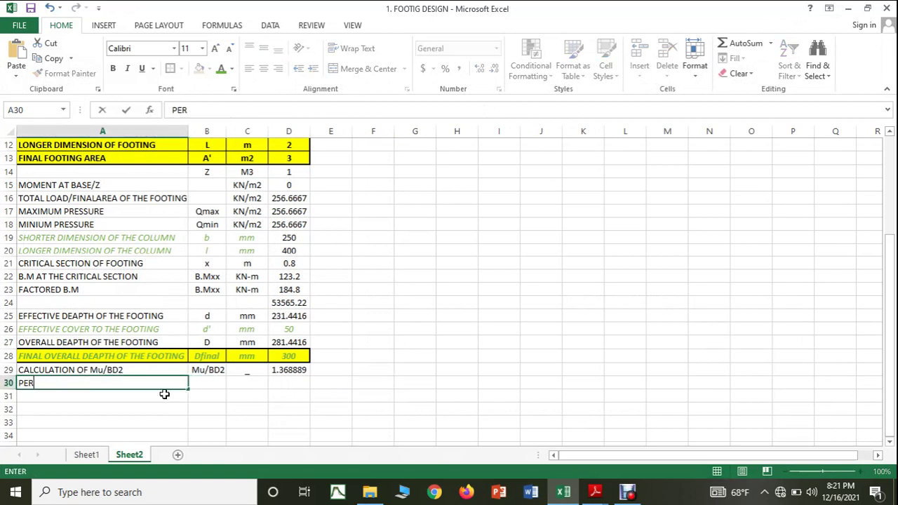
type("CENTAGE")
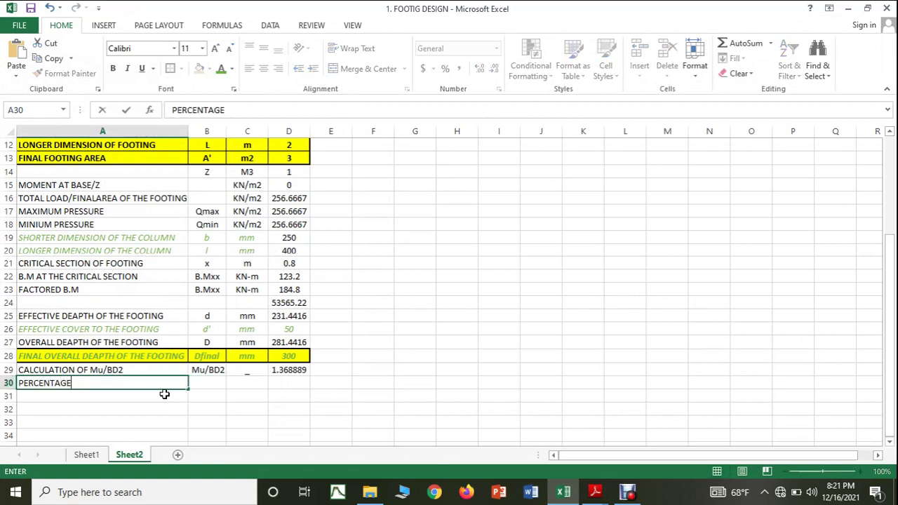
type(" OF STEEL REQ")
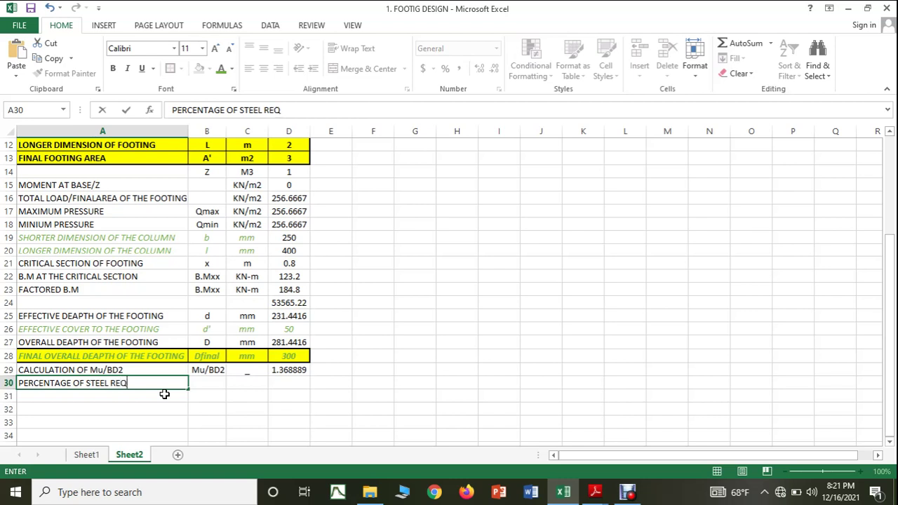
type("UIRED")
left_click(202, 383)
type("Pt")
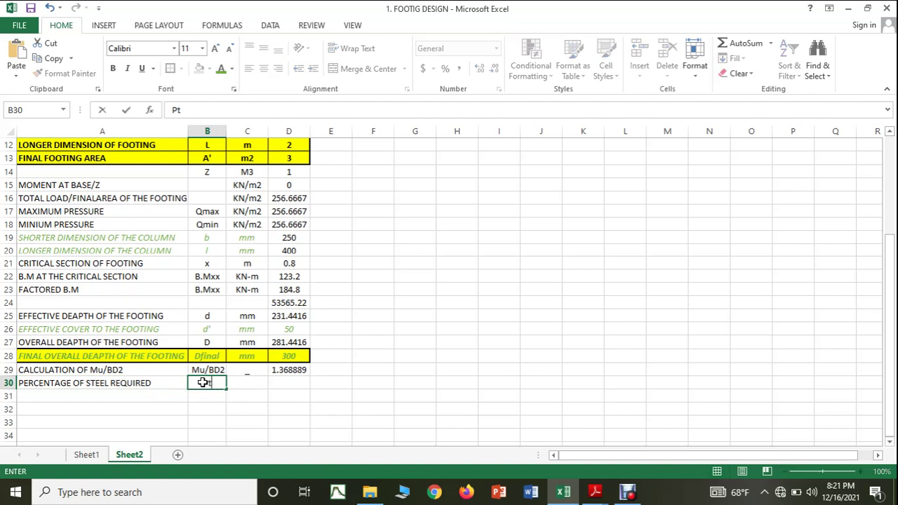
key("Tab")
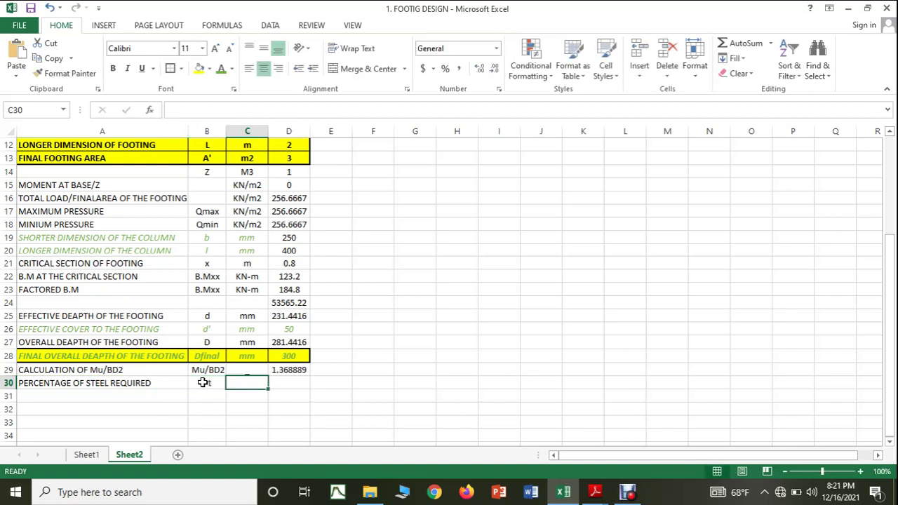
type("%")
Step: Set the percentage of steel required in D30 to 0.401, the value read from SP16
left_click(287, 383)
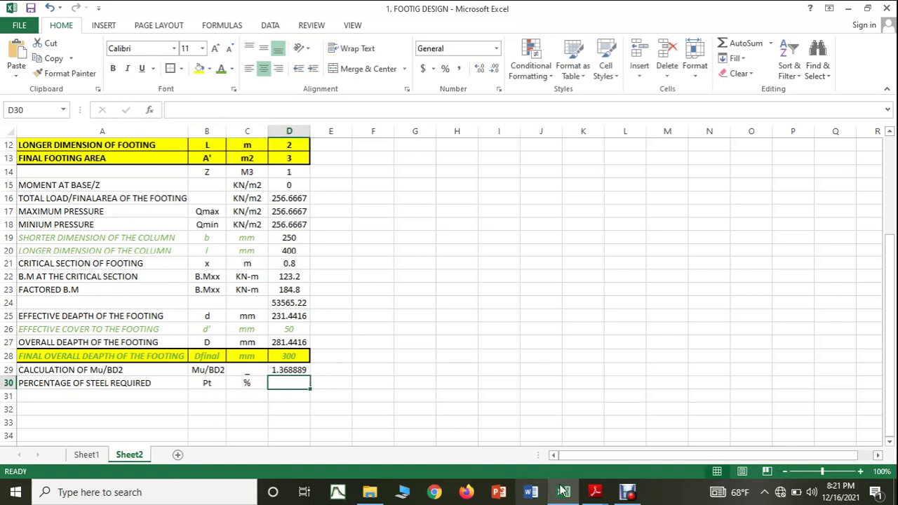
left_click(595, 491)
mouse_move(624, 461)
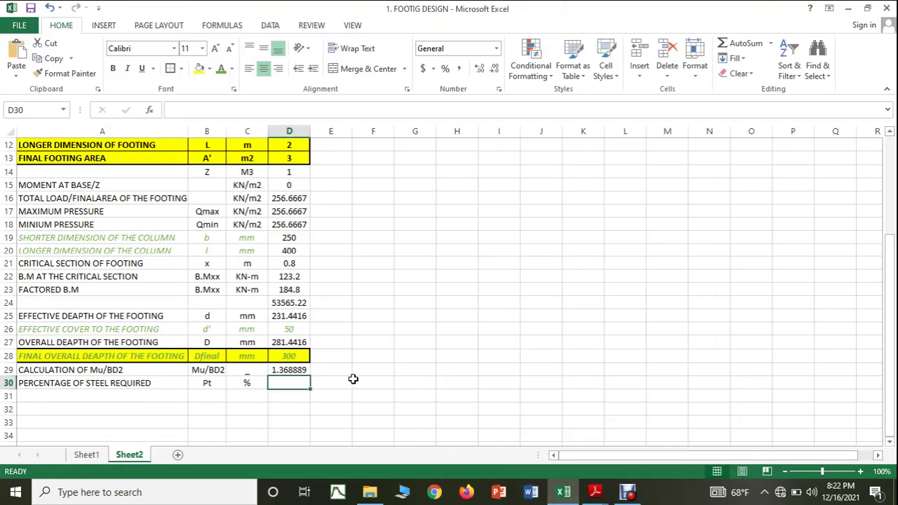
type("0.401")
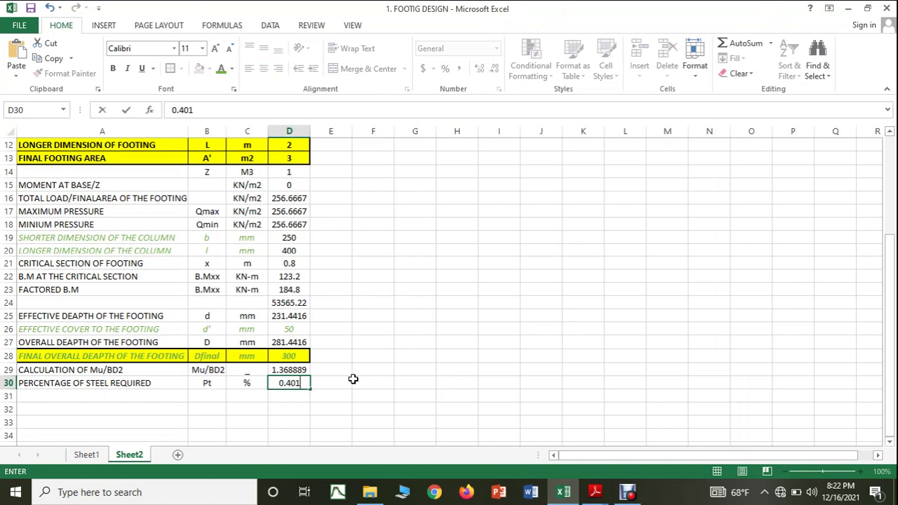
left_click(388, 408)
Step: Format the percentage of steel row, A30:D30, in italic green text like the other input rows
left_click_drag(41, 382, 290, 383)
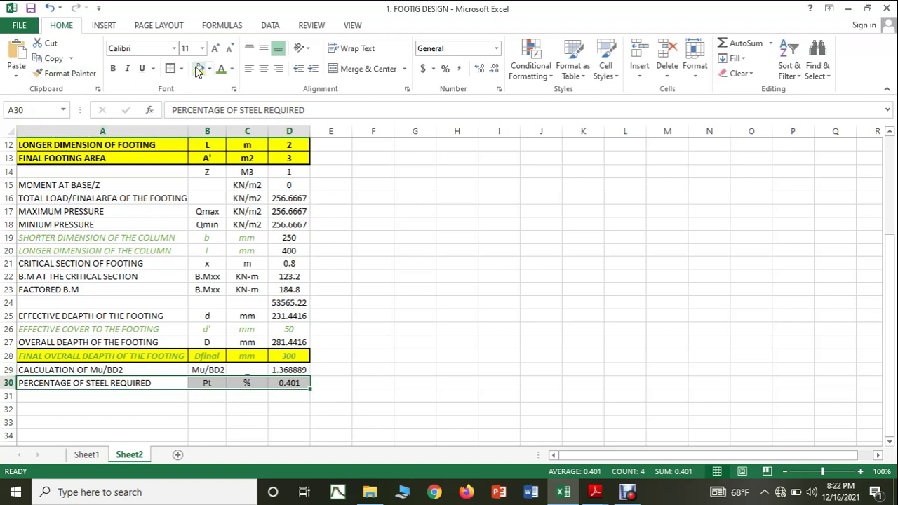
left_click(128, 70)
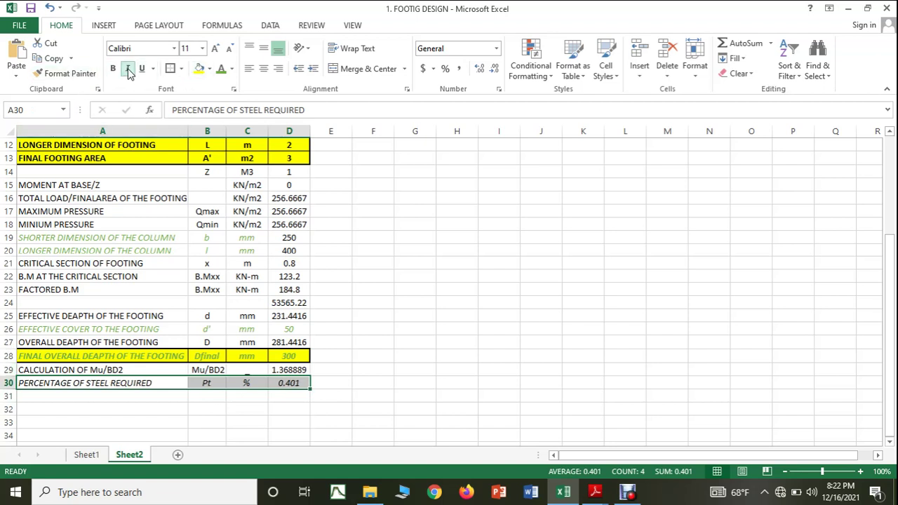
left_click(221, 68)
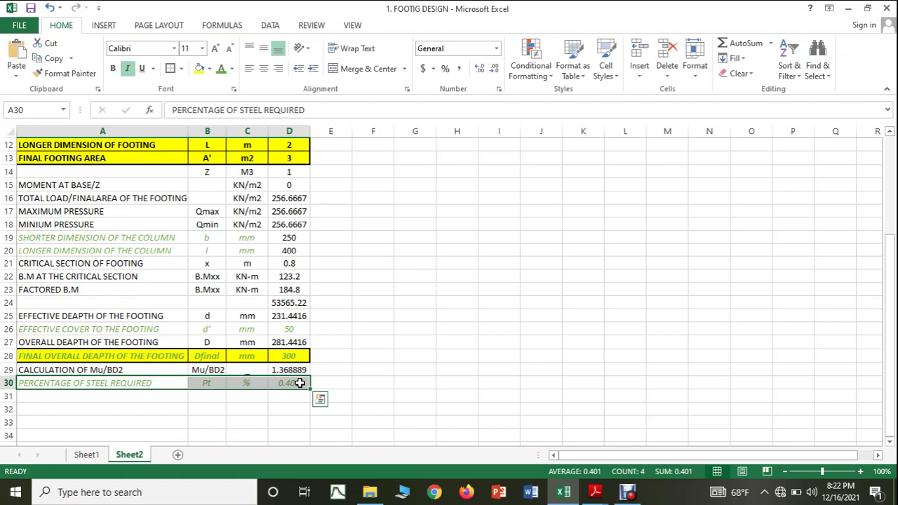
left_click(457, 303)
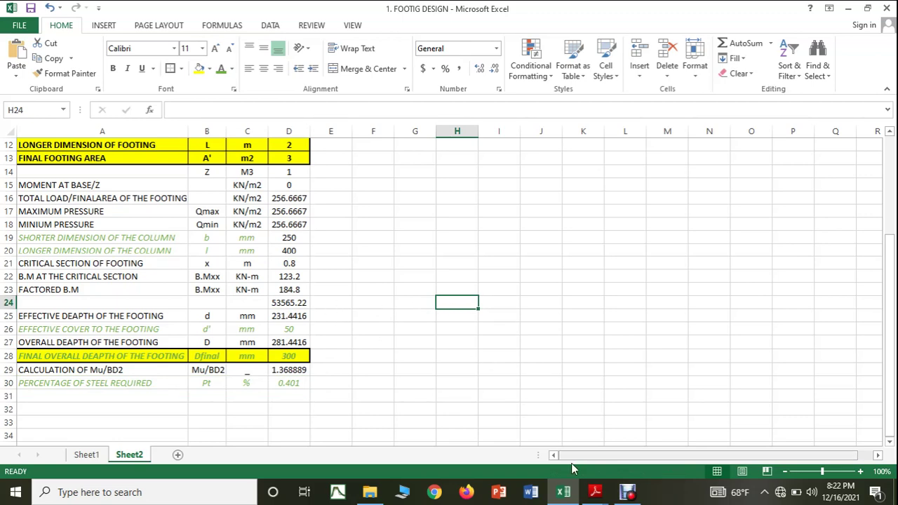
Step: Read the area of steel per meter width formula in the concentric isolated footing PDF, and return to the Excel sheet
left_click(595, 491)
left_click(531, 453)
scroll(326, 286, "down", 5)
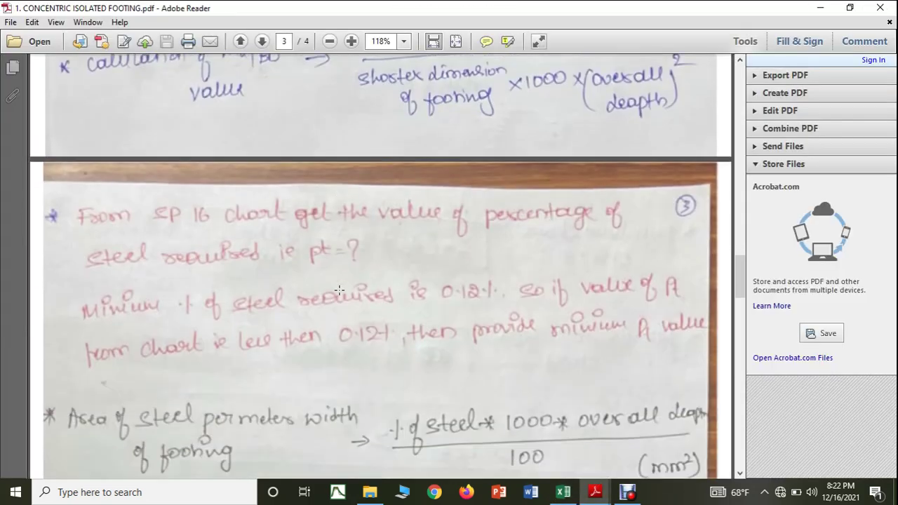
scroll(280, 279, "down", 2)
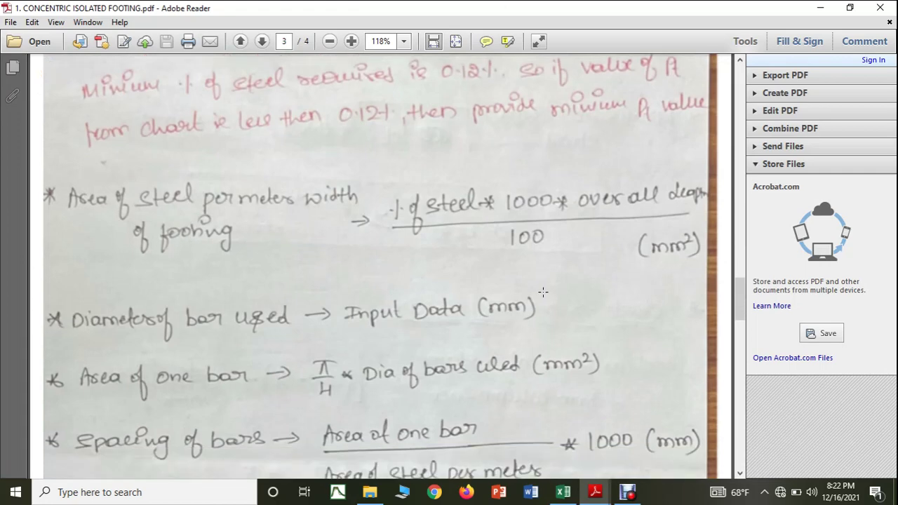
left_click(561, 494)
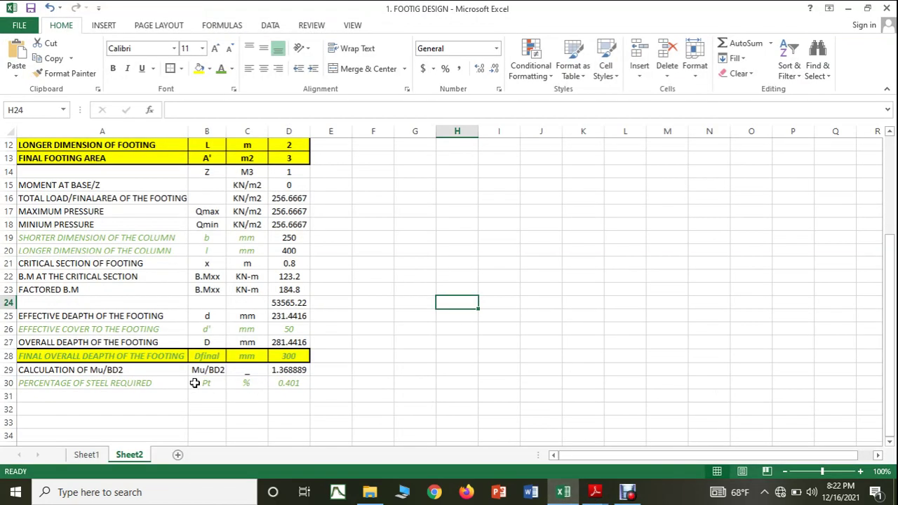
Step: Label row 31 as AREA OF STEEL FOR PER METER WIDTH, with symbol Ast and unit mm2
left_click(129, 396)
type("AR")
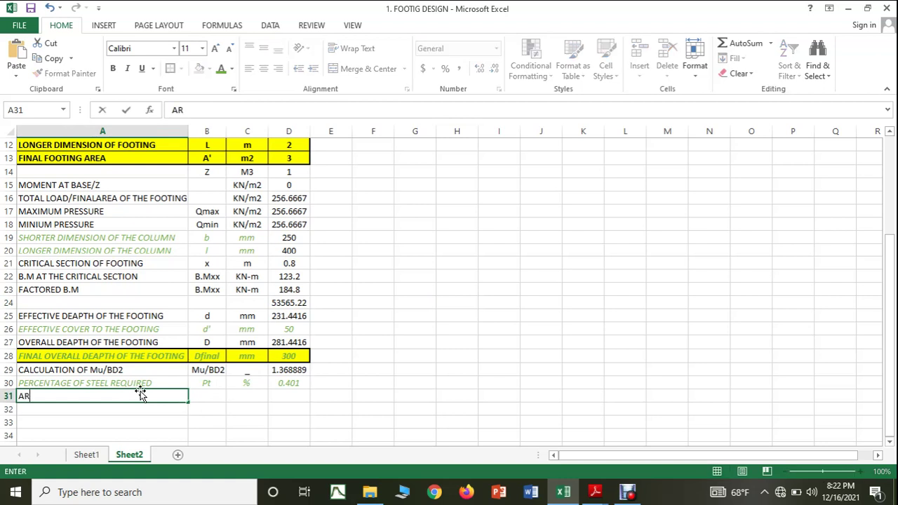
type("EA OF STEEL ")
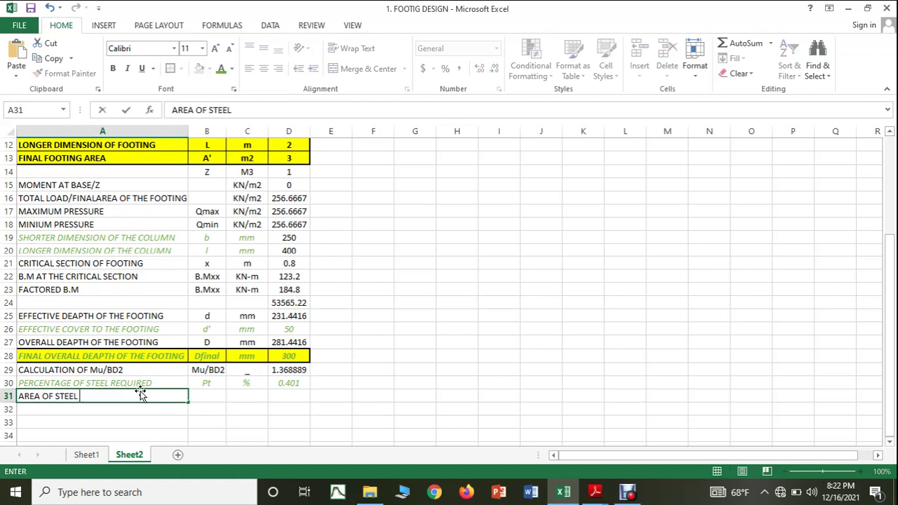
type("F")
key("BackSpace")
type("FOR PER METER WIDTH")
left_click(216, 395)
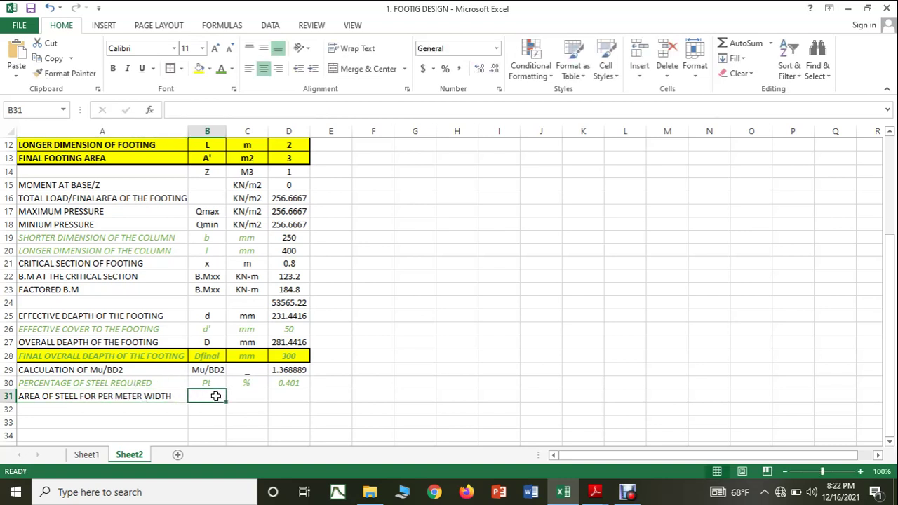
type("Ast")
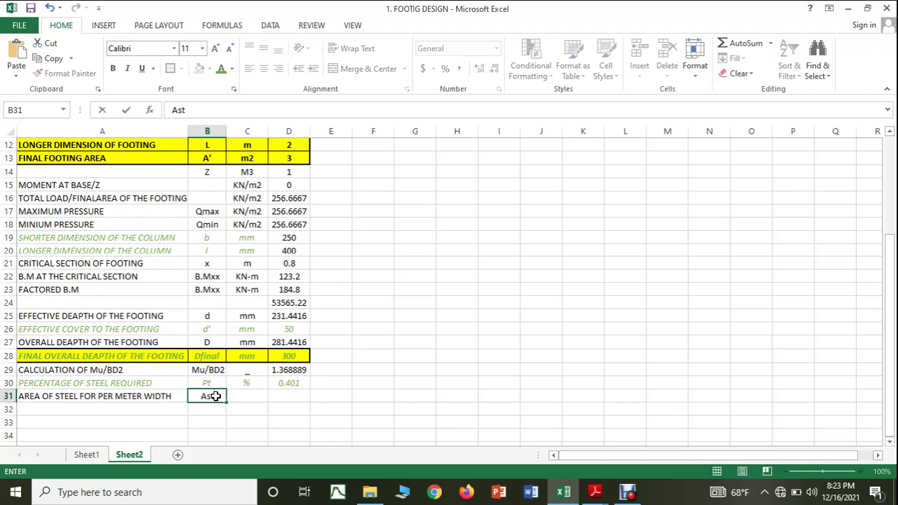
key("Tab")
type("mm2")
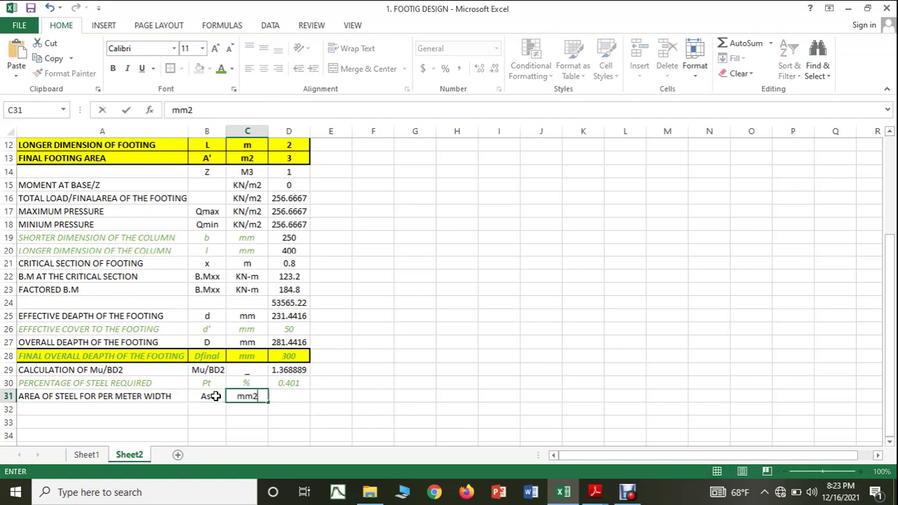
Step: Recheck the area of steel per meter width formula in the footing PDF and enter =((D30*1000*D28)/100) in D31 of the Excel sheet
left_click(290, 396)
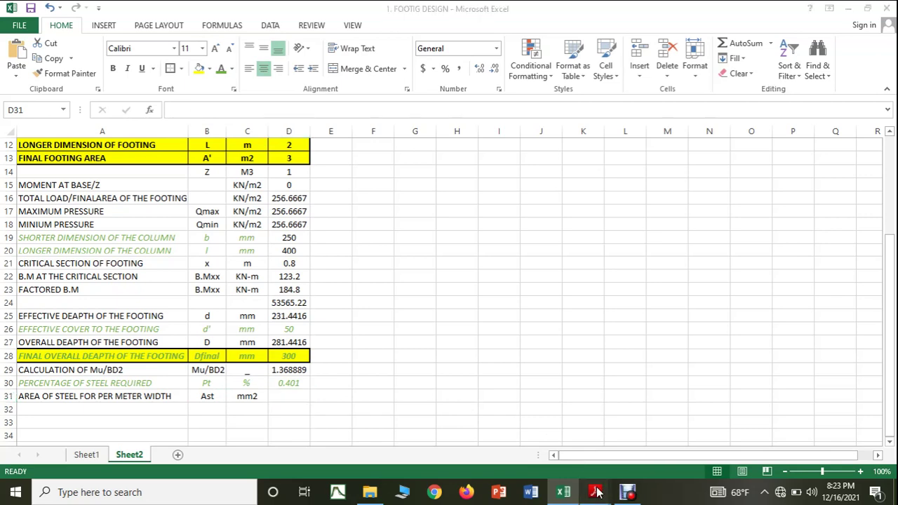
mouse_move(594, 491)
left_click(526, 452)
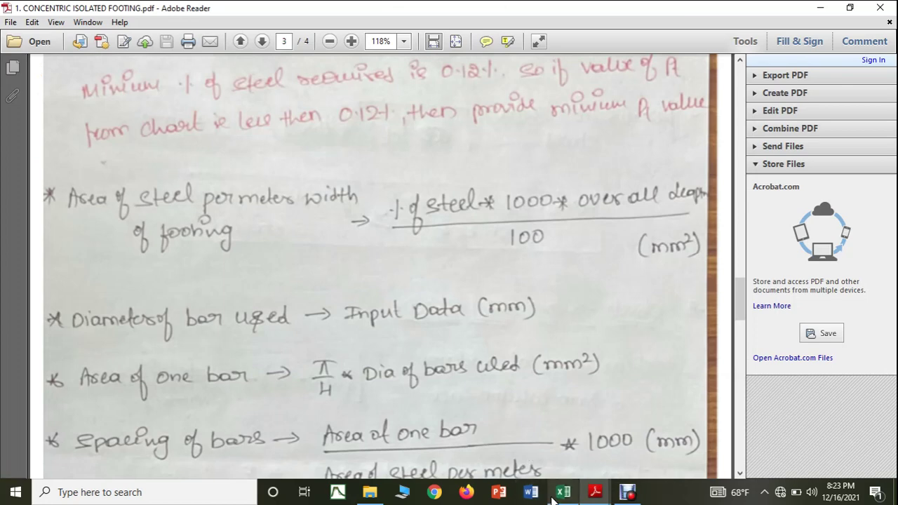
left_click(563, 491)
type("=")
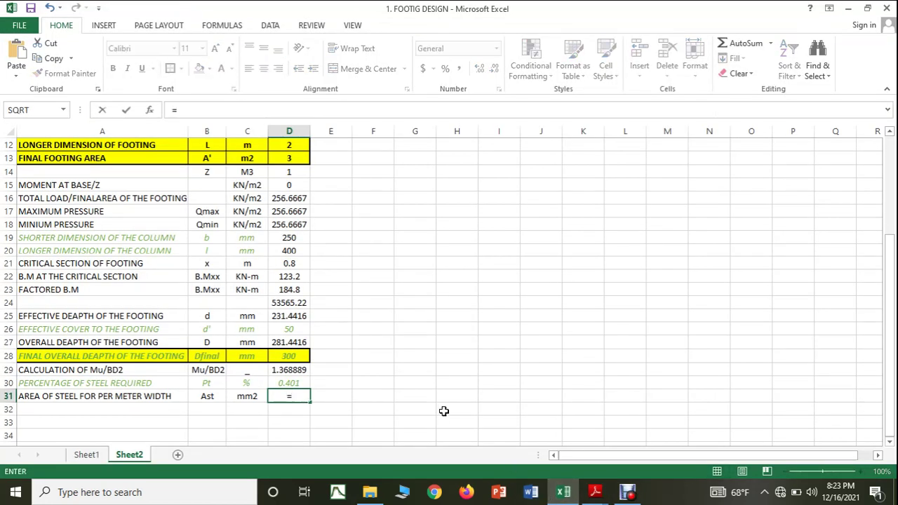
type("((")
left_click(295, 382)
type("*1000")
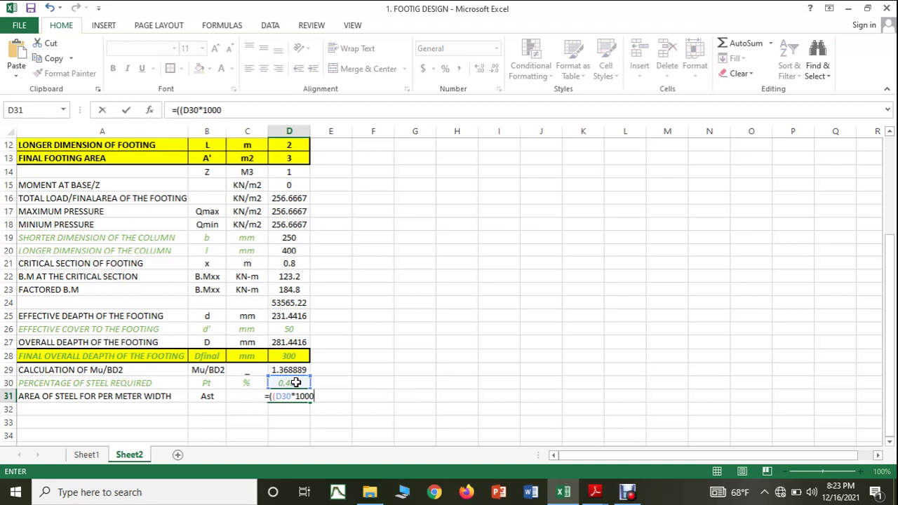
type("*")
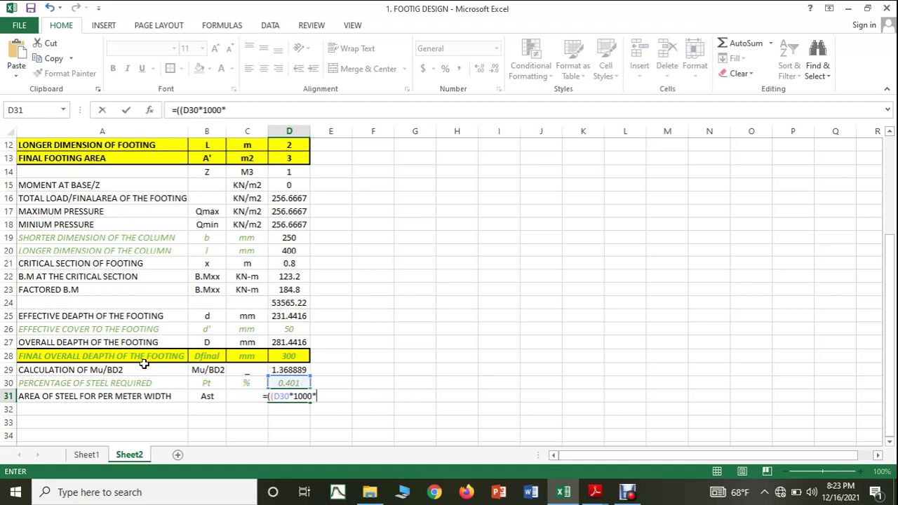
left_click(304, 356)
type(")/")
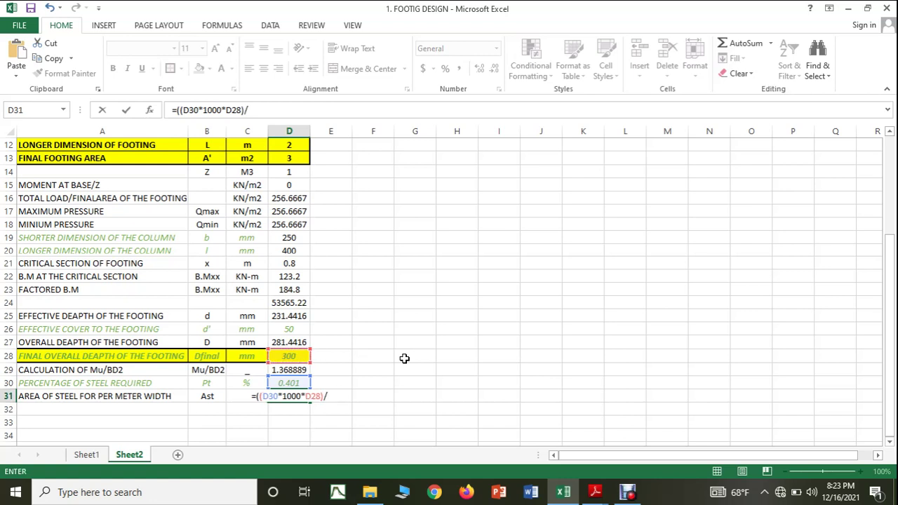
type("100)")
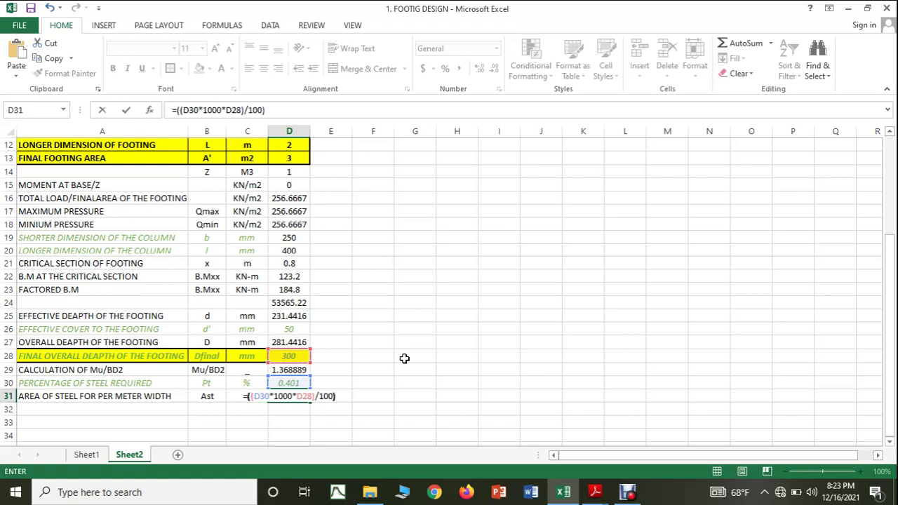
key("Return")
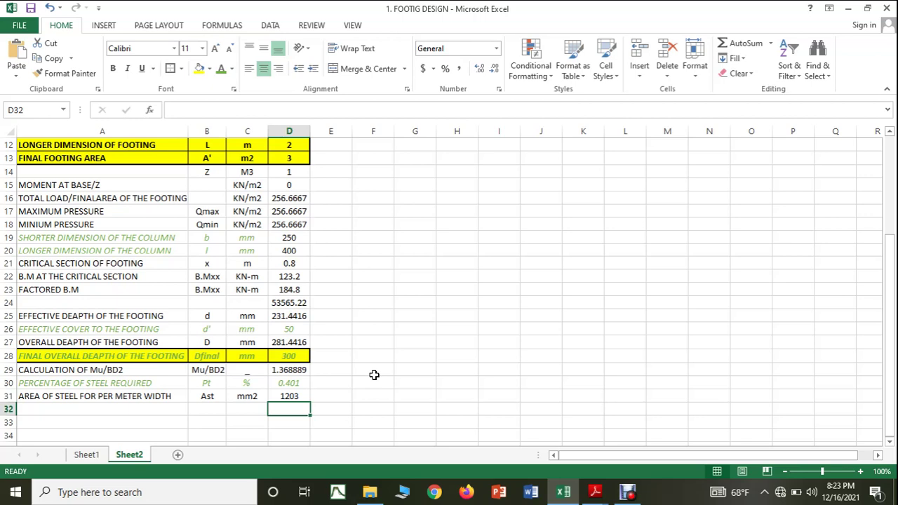
Step: Check the next item, diameter of bar used, in the footing PDF and label A32 in Excel as DIAMETER OF THE REINFORCEMENT
scroll(374, 375, "down", 1)
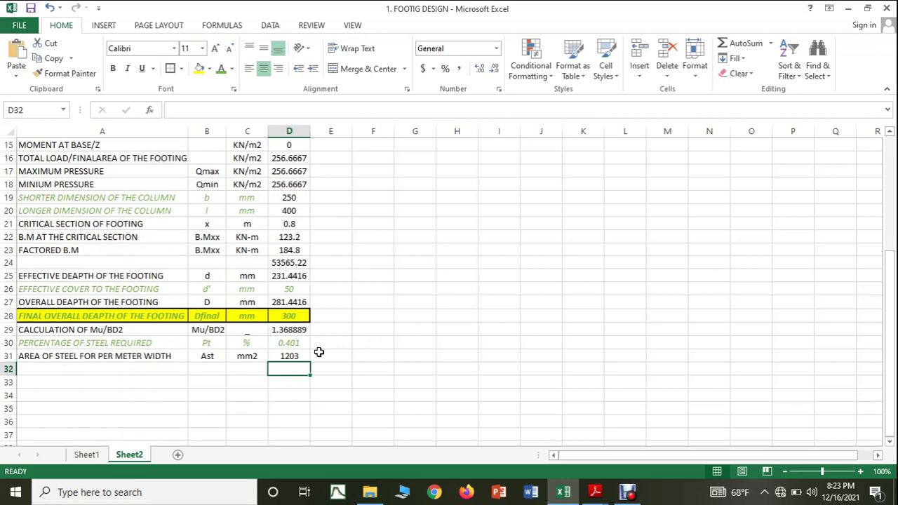
left_click(580, 484)
left_click(547, 464)
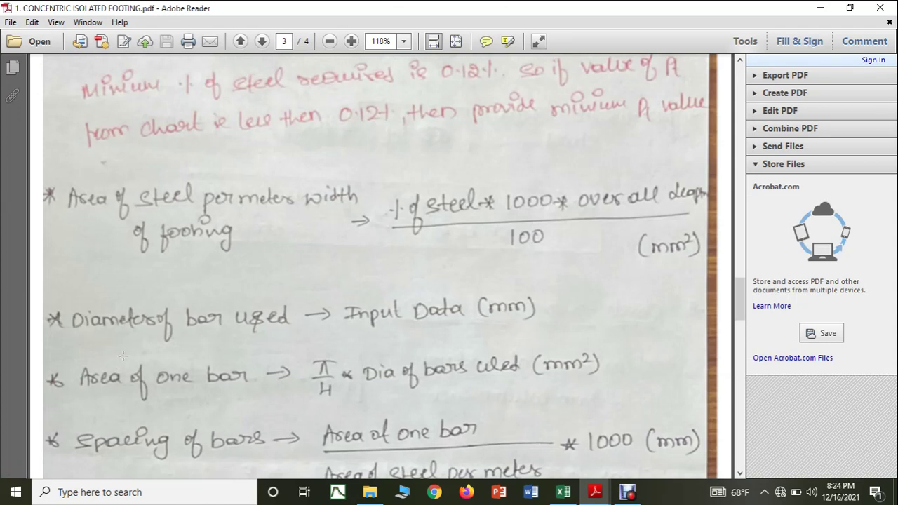
mouse_move(563, 493)
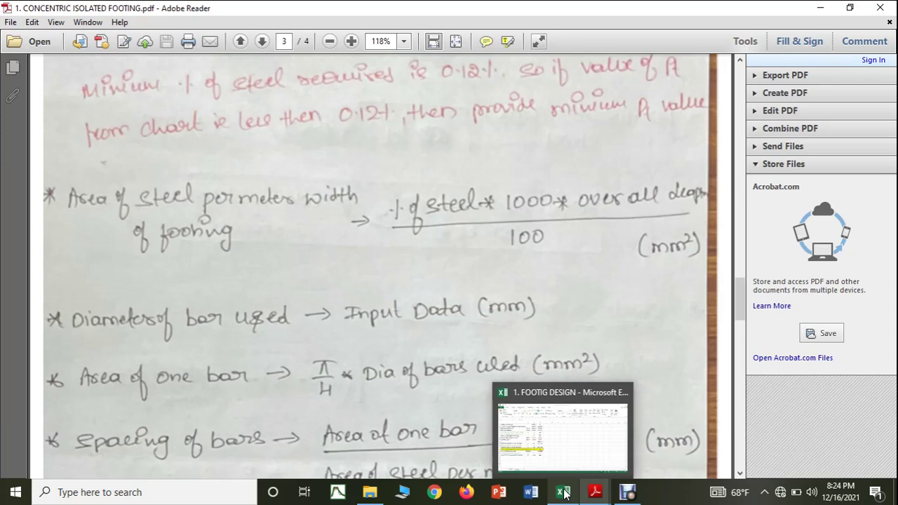
left_click(565, 493)
left_click(70, 369)
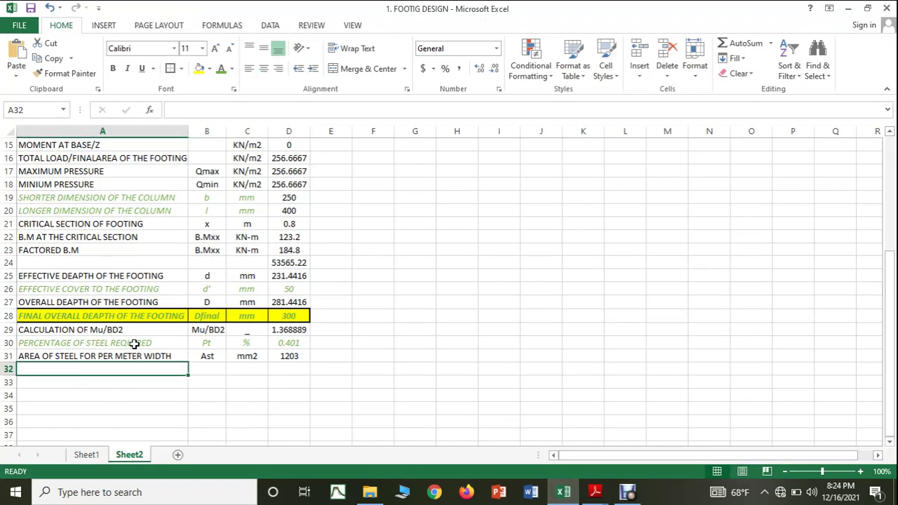
type("DIAMETER OF THE ")
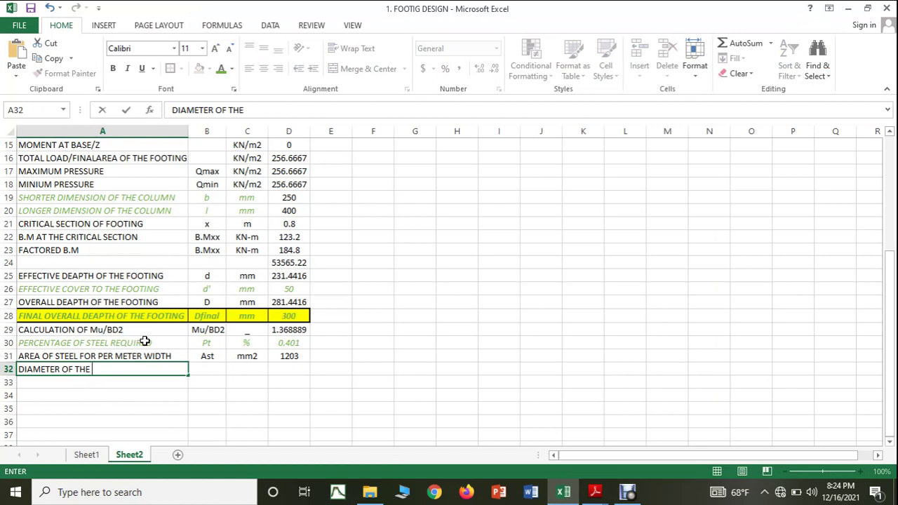
type("REINFO")
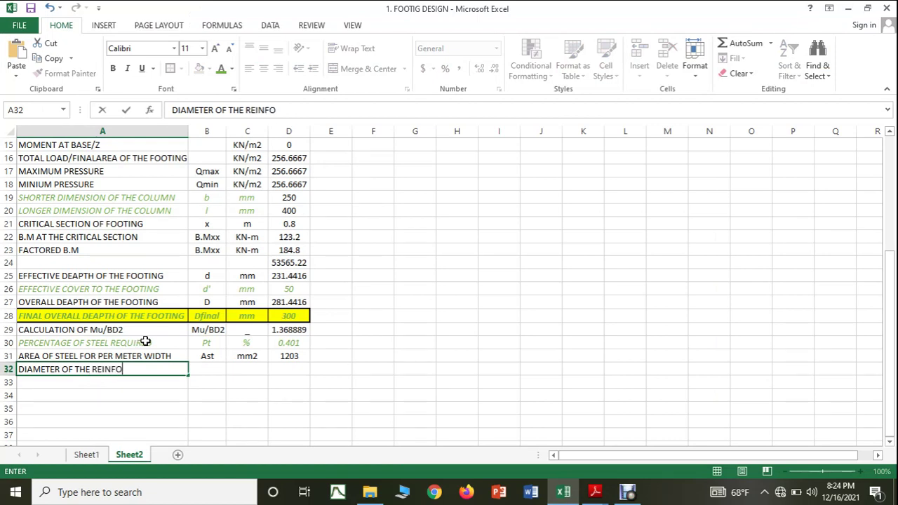
type("RCEMEN")
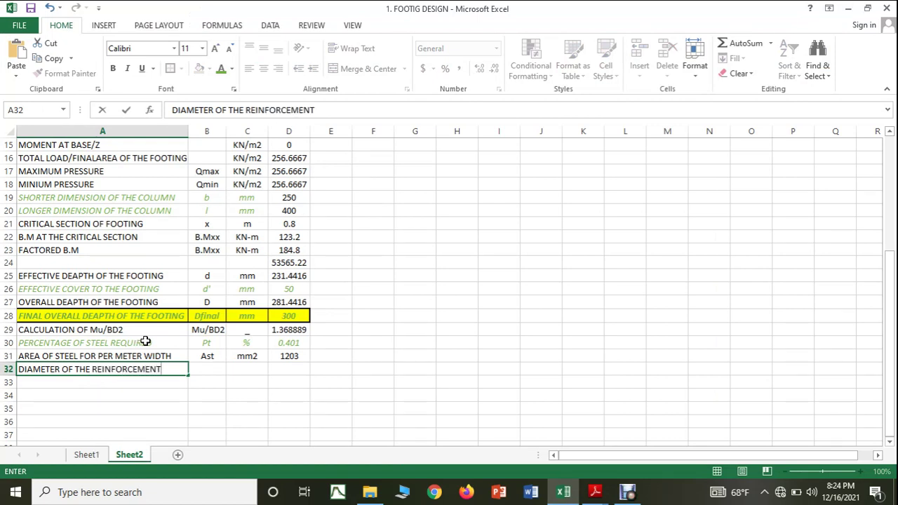
type("T")
key("Tab")
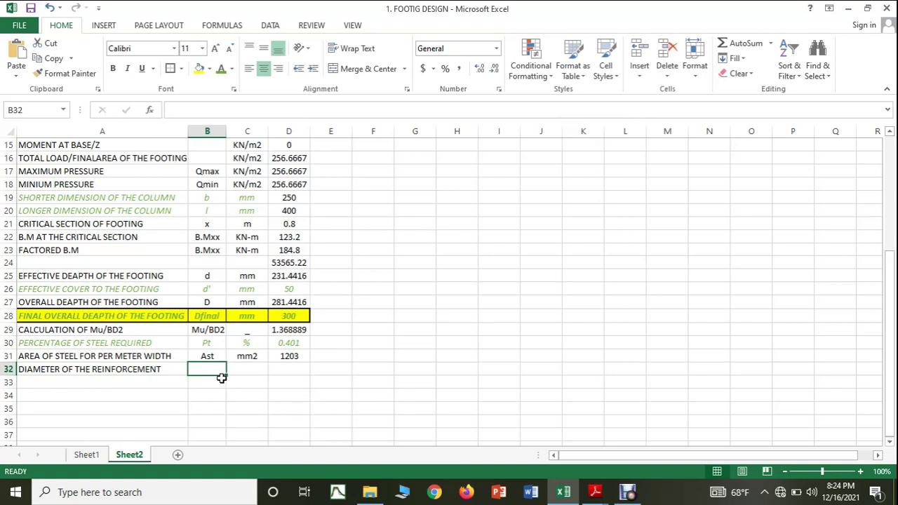
Step: Insert the symbol Ø in B32 as the notation for the reinforcement diameter
left_click(449, 302)
left_click(211, 368)
left_click(105, 27)
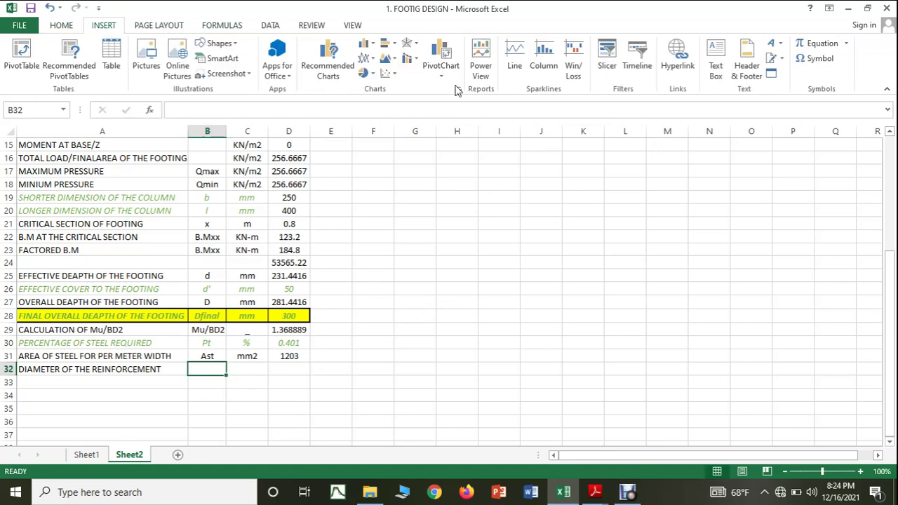
left_click(820, 59)
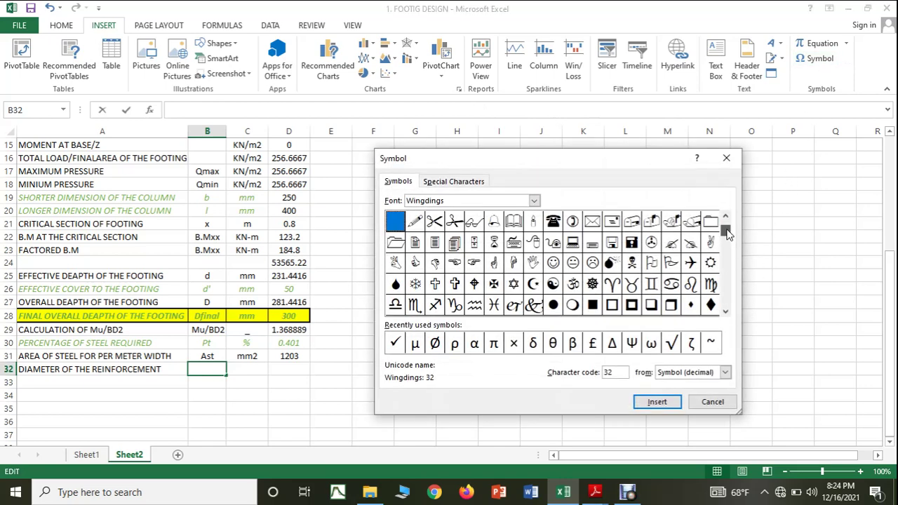
left_click(434, 343)
left_click(675, 399)
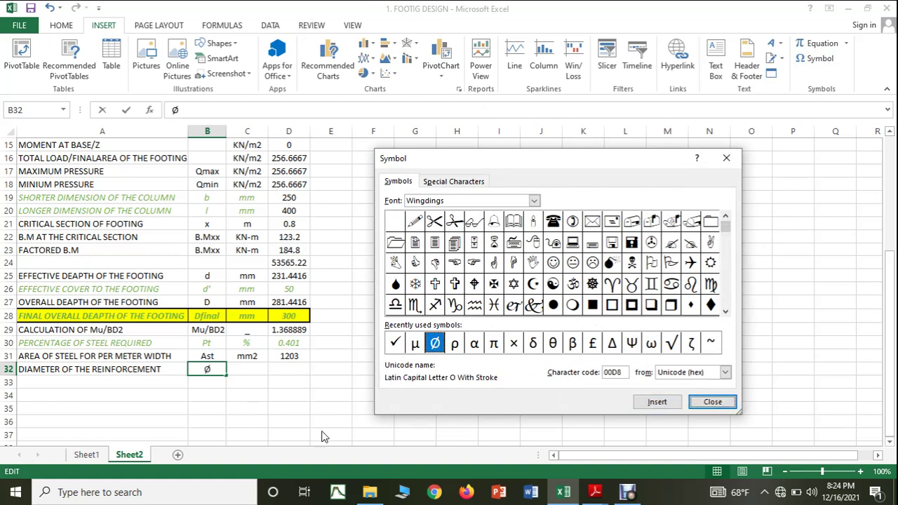
left_click(724, 160)
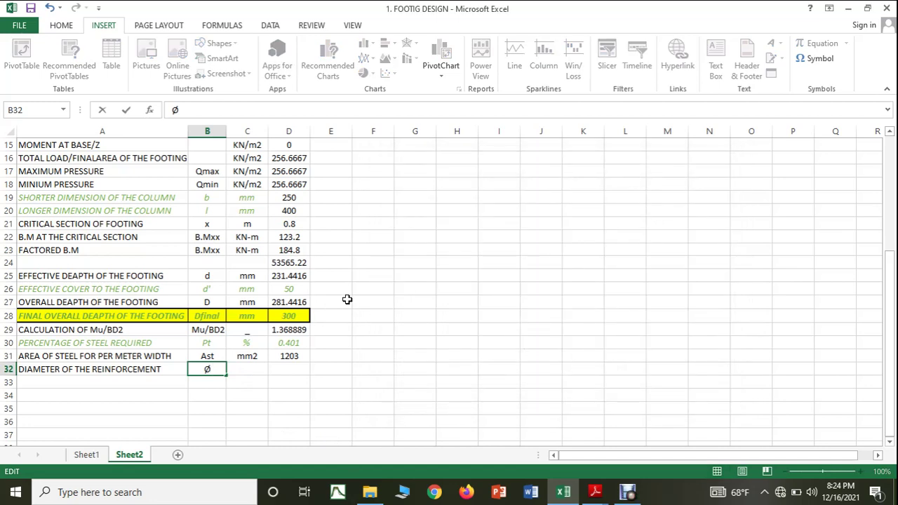
Step: Enter mm as the unit in C32 and 12 as the reinforcement diameter in D32
type("mm")
key("BackSpace")
key("BackSpace")
left_click(250, 369)
type("mm")
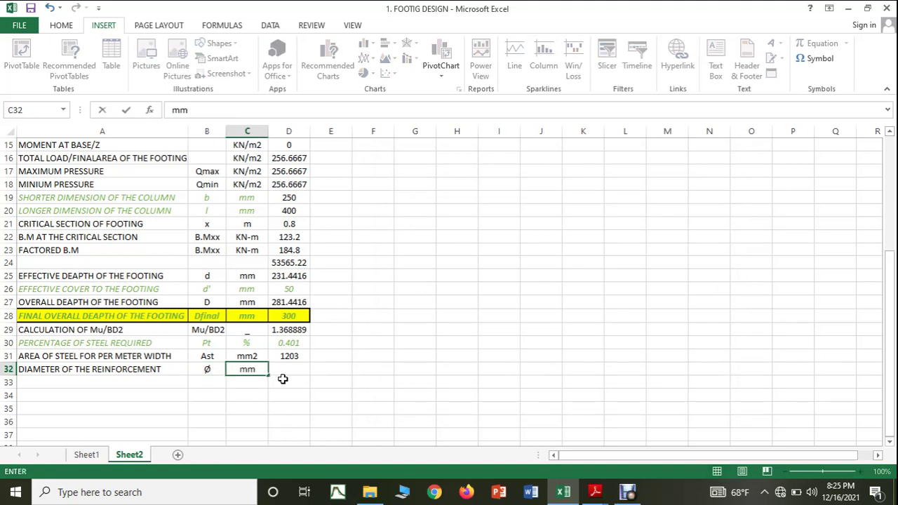
key("Tab")
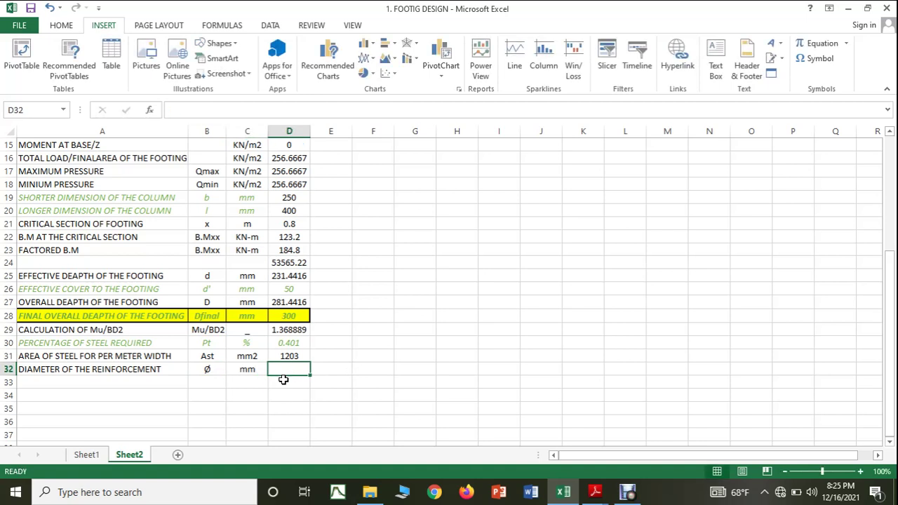
type("12")
left_click(476, 362)
Step: Format the reinforcement diameter row, A32:D32, in italic green text like the other input rows
left_click_drag(48, 370, 285, 365)
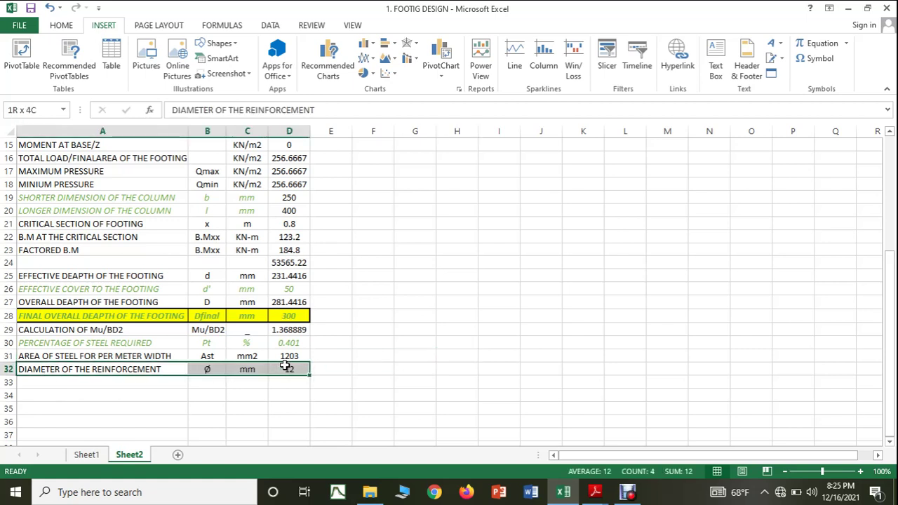
left_click(67, 27)
left_click(127, 68)
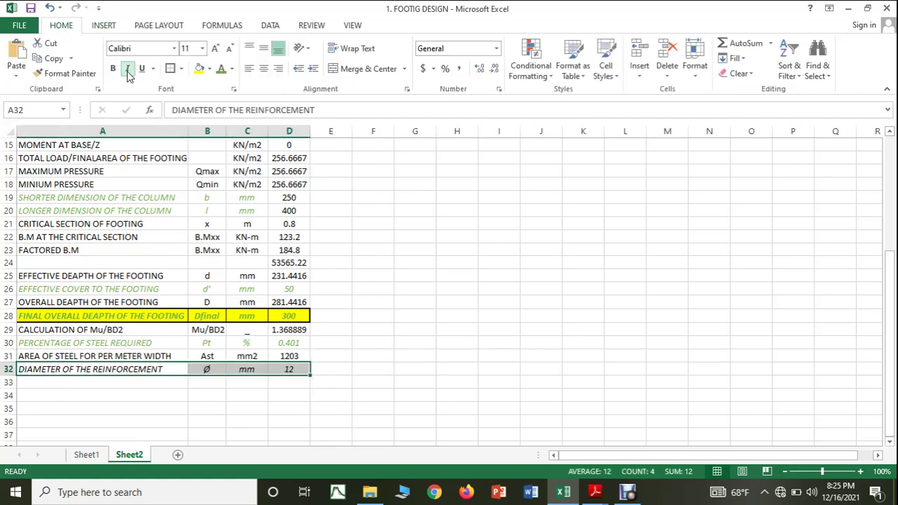
left_click(221, 68)
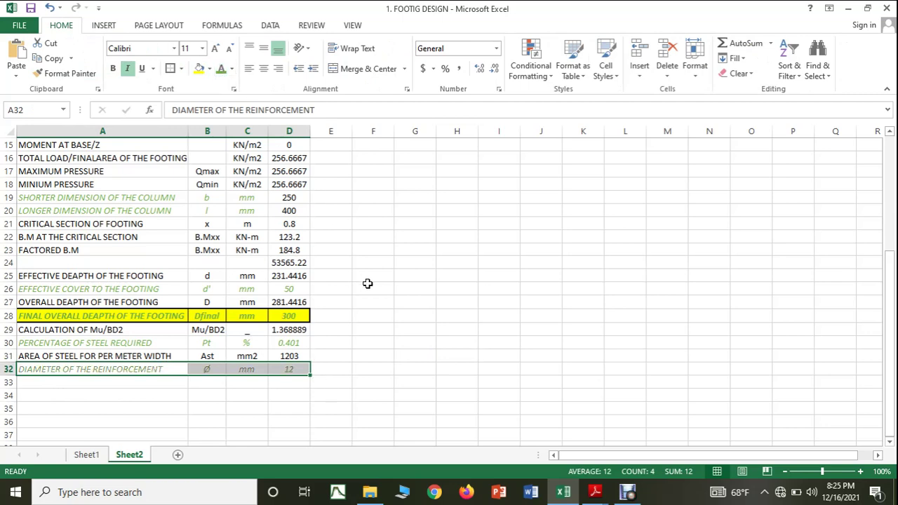
scroll(367, 283, "up", 2)
left_click_drag(119, 395, 298, 396)
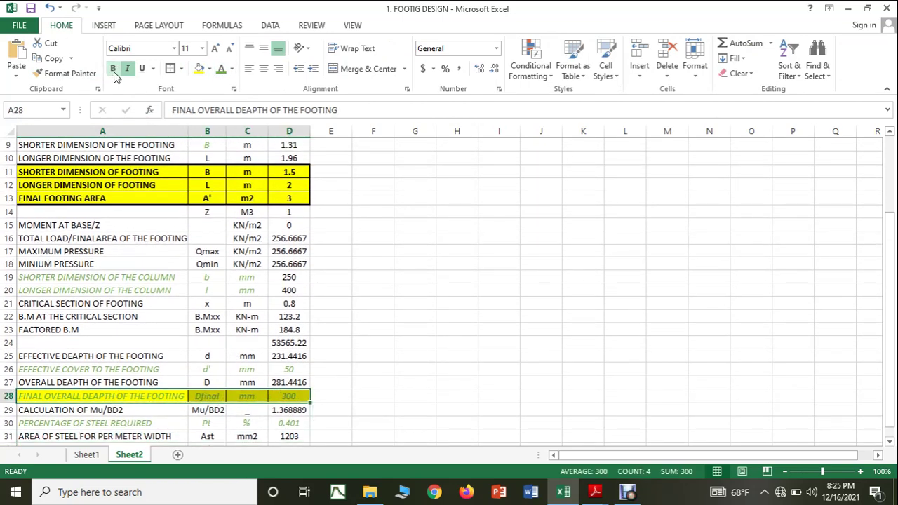
left_click(444, 274)
scroll(460, 310, "up", 1)
scroll(461, 311, "down", 2)
scroll(460, 311, "down", 1)
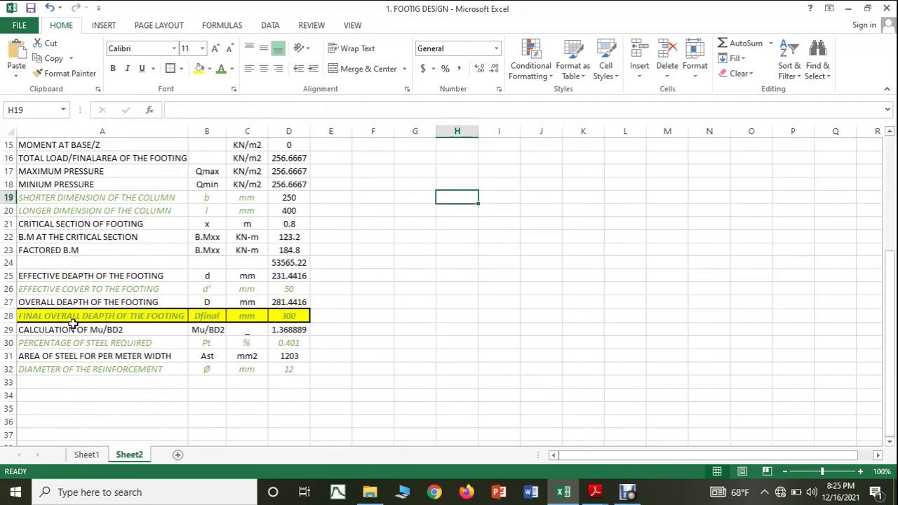
Step: Change the font color of the final overall depth row, A28:D28, to black
left_click_drag(43, 316, 279, 317)
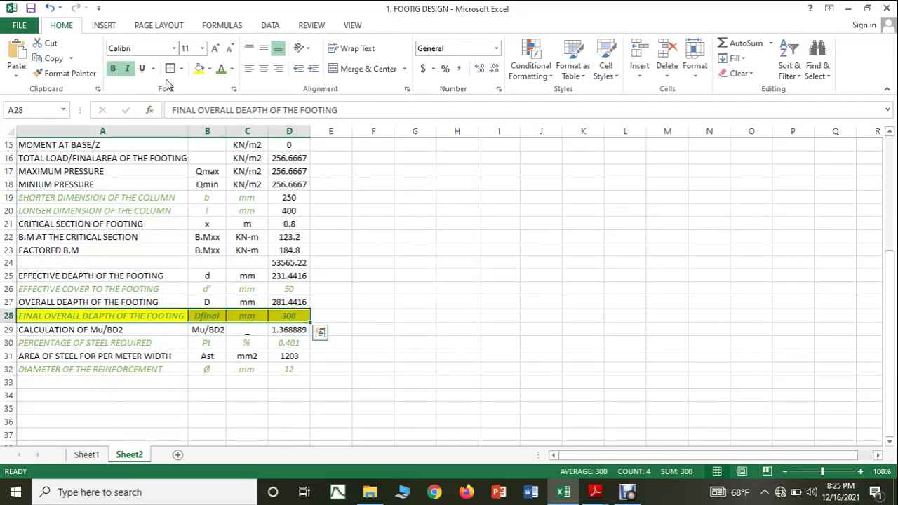
left_click(232, 68)
left_click(235, 112)
left_click(405, 250)
Step: Read the area of one bar and spacing of bars formulas in the concentric isolated footing PDF, and return to the Excel sheet
scroll(397, 277, "down", 2)
scroll(397, 277, "down", 1)
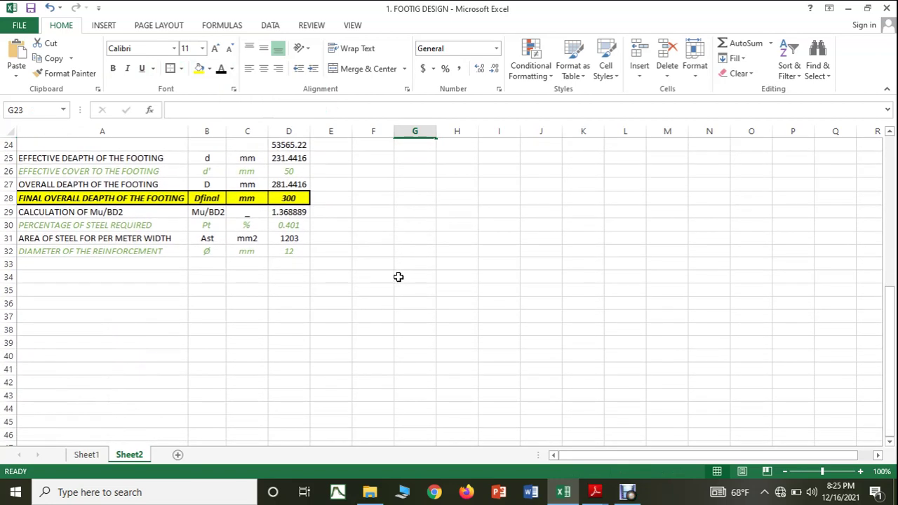
mouse_move(593, 488)
left_click(552, 459)
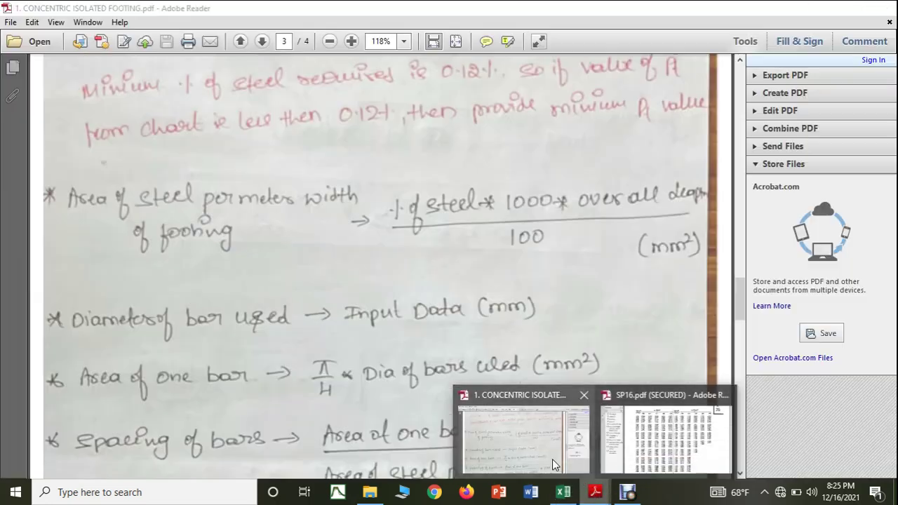
left_click(487, 439)
scroll(168, 361, "down", 2)
scroll(168, 361, "down", 2)
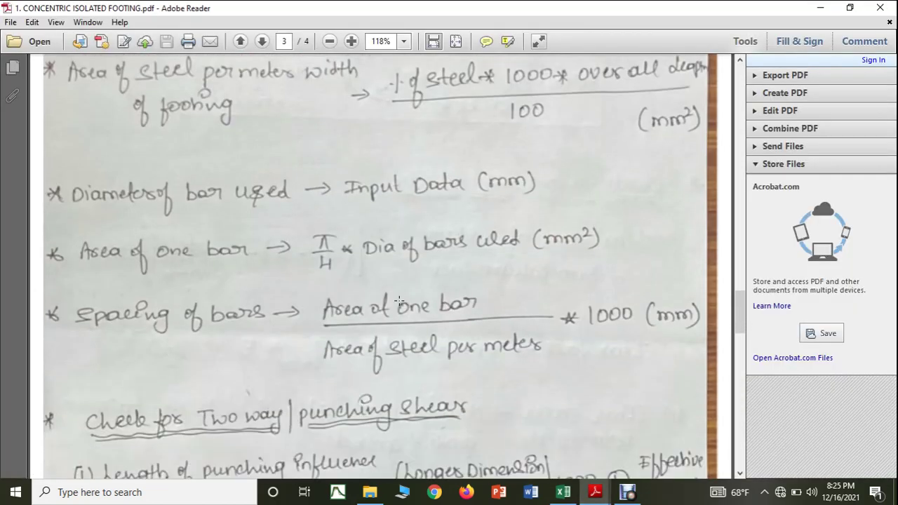
left_click(563, 491)
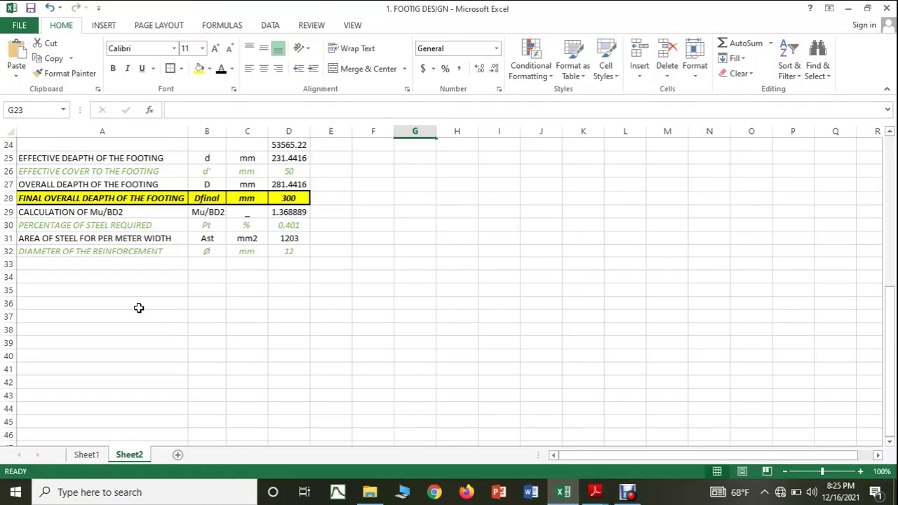
Step: Label A33 as AREA OF INDIVIDUAL REINFORCEMENT
left_click(65, 263)
type("AREA")
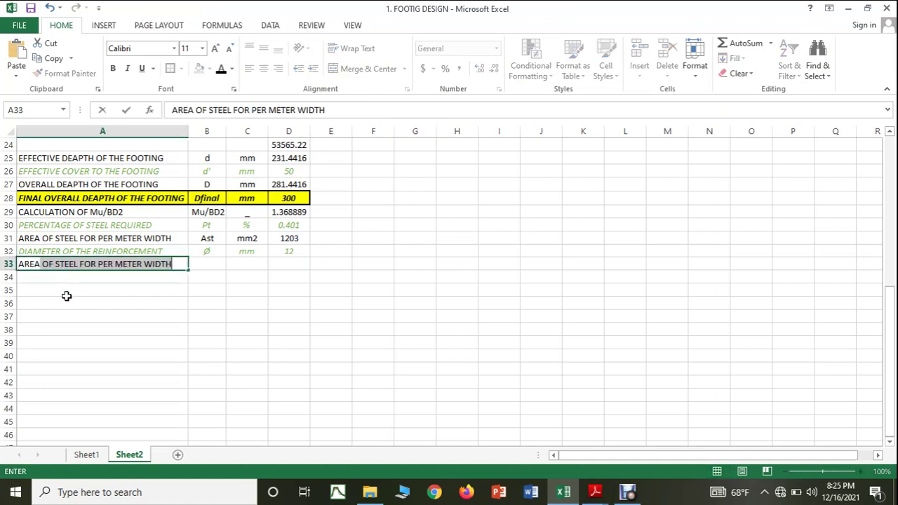
type(" OF INDIVI")
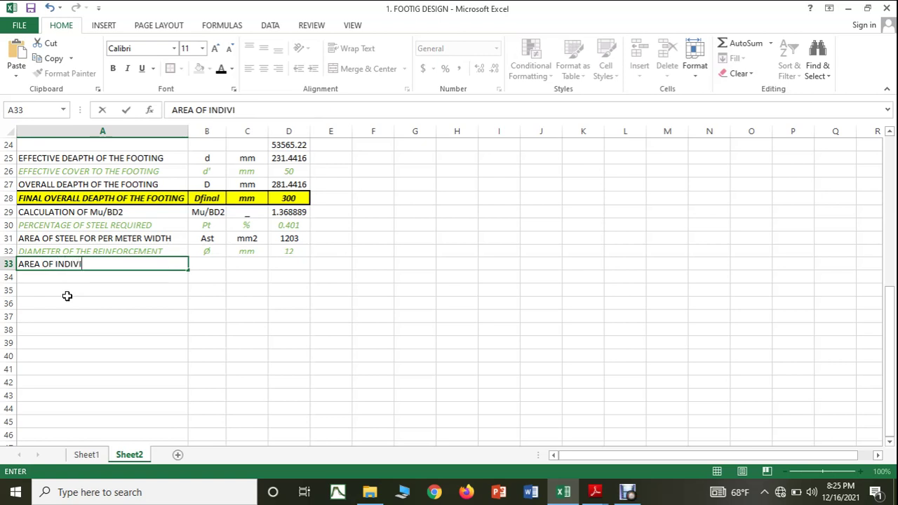
type("DUAL REINFOR")
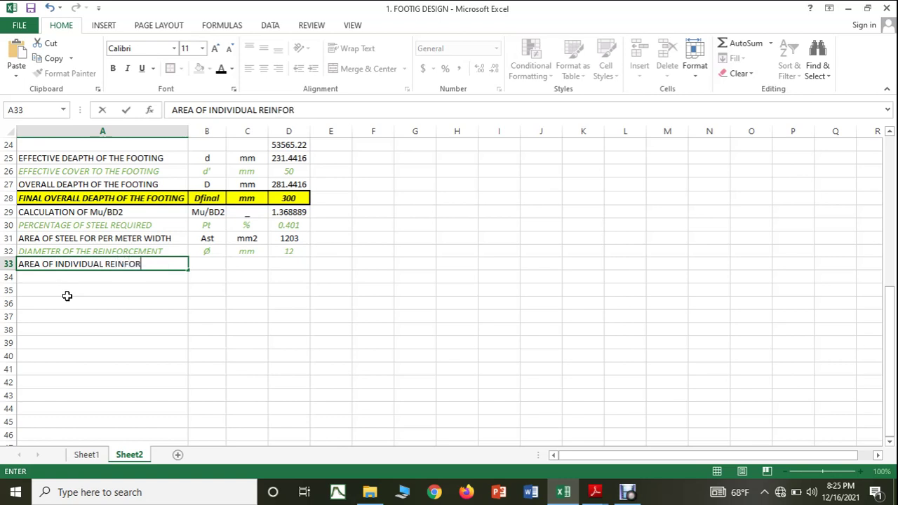
type("CEMENT")
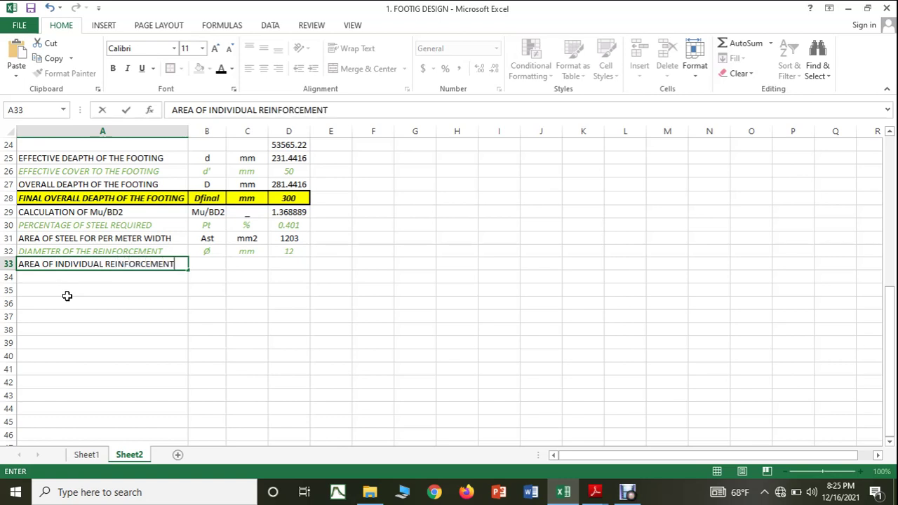
key("Tab")
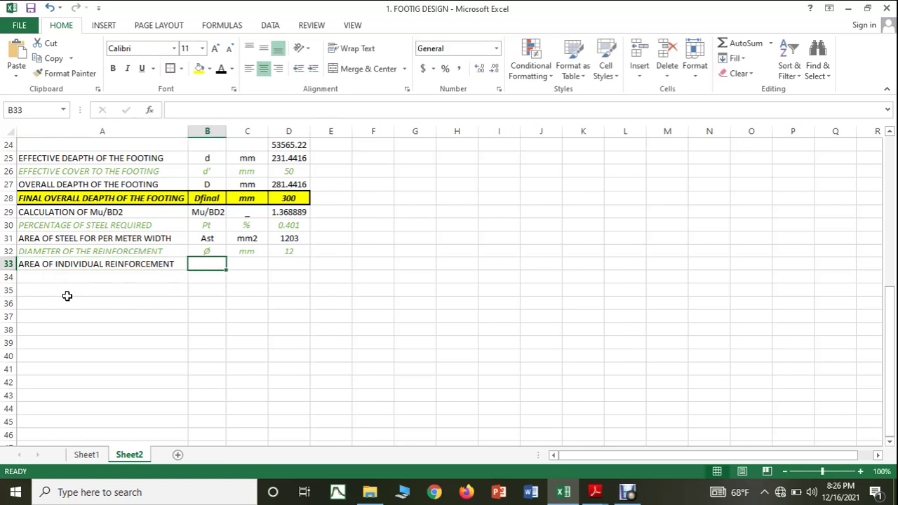
Step: Enter ast as the symbol in B33 and mm2 as the unit in C33 for the individual reinforcement area
type("a")
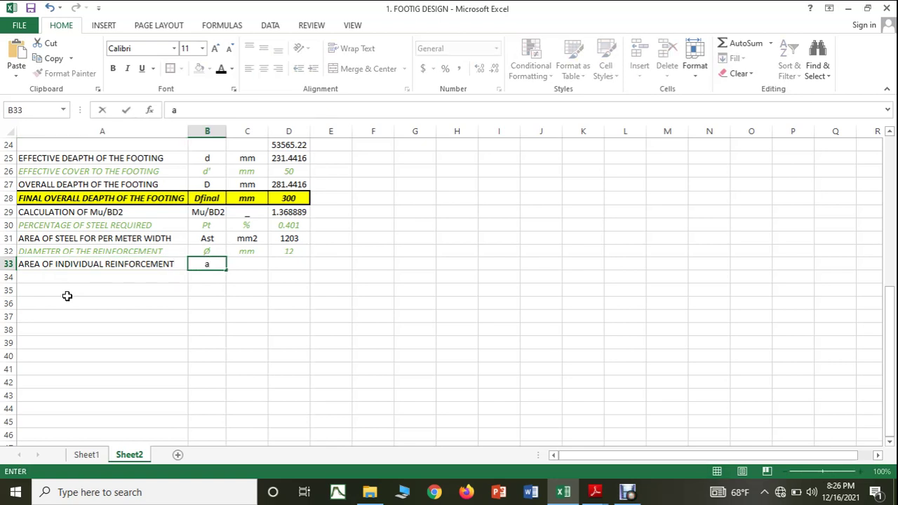
type("st")
key("Tab")
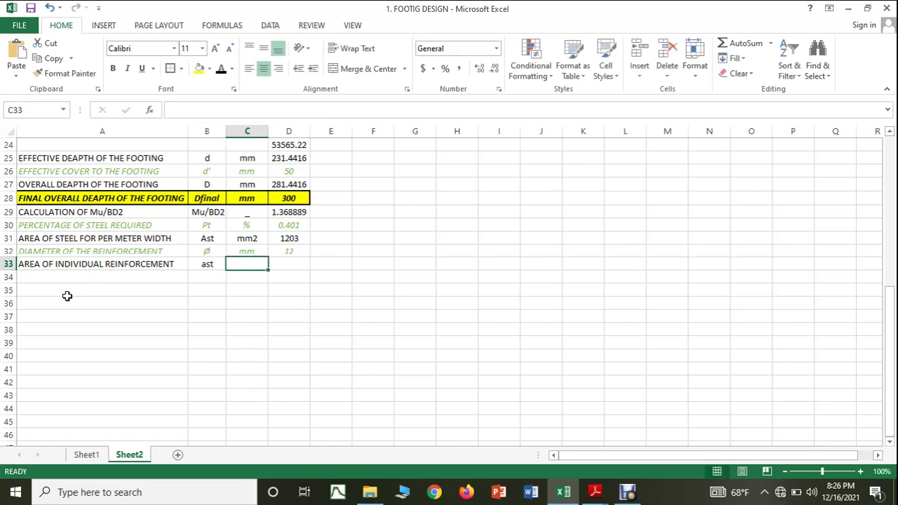
type("mm2")
key("Tab")
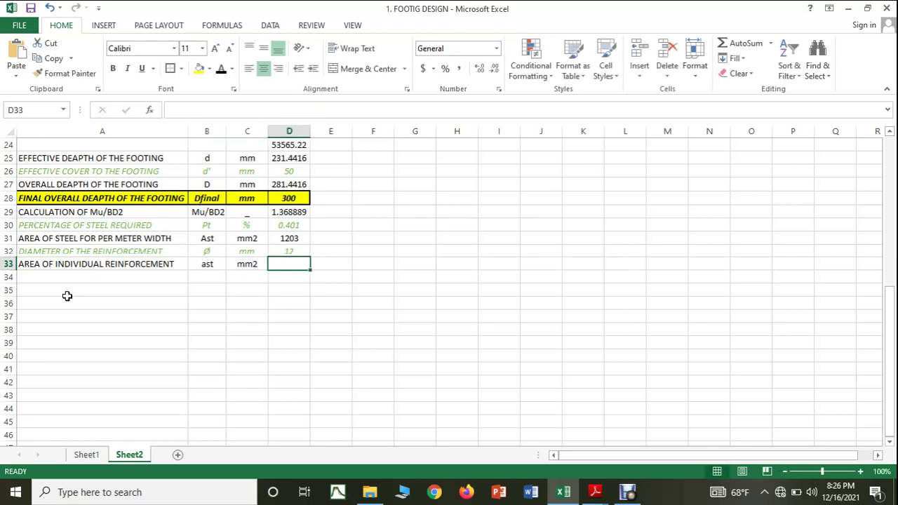
Step: Calculate the area of one bar in D33 with the formula =((3.142*D32*D32)/4)
type("=((3.142")
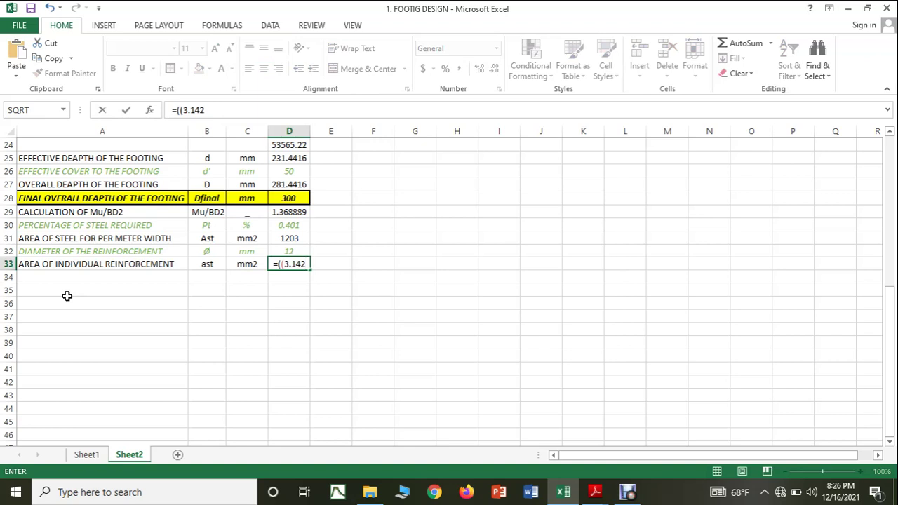
type("*")
left_click(291, 250)
type("*")
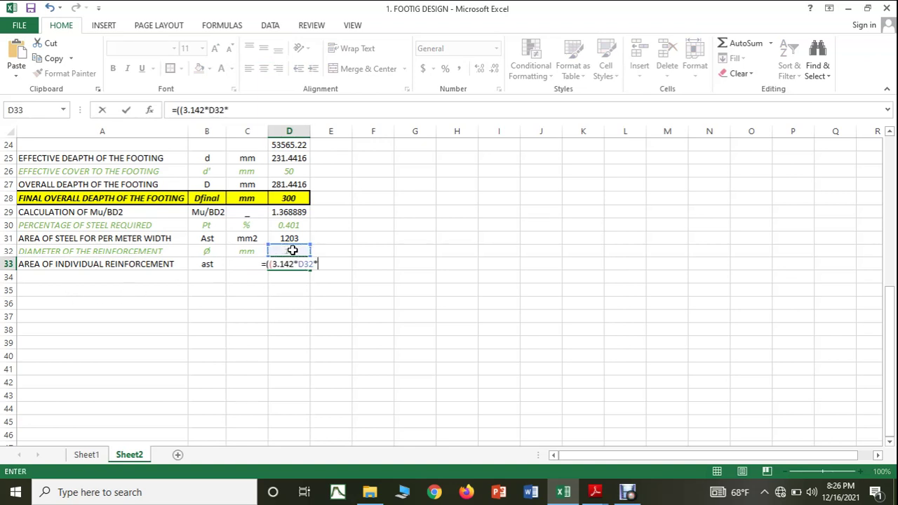
left_click(292, 251)
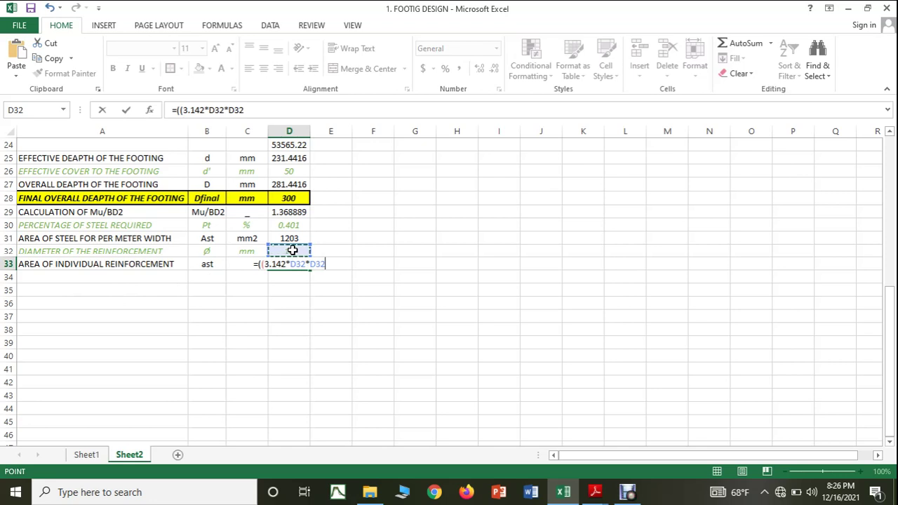
type(")/4")
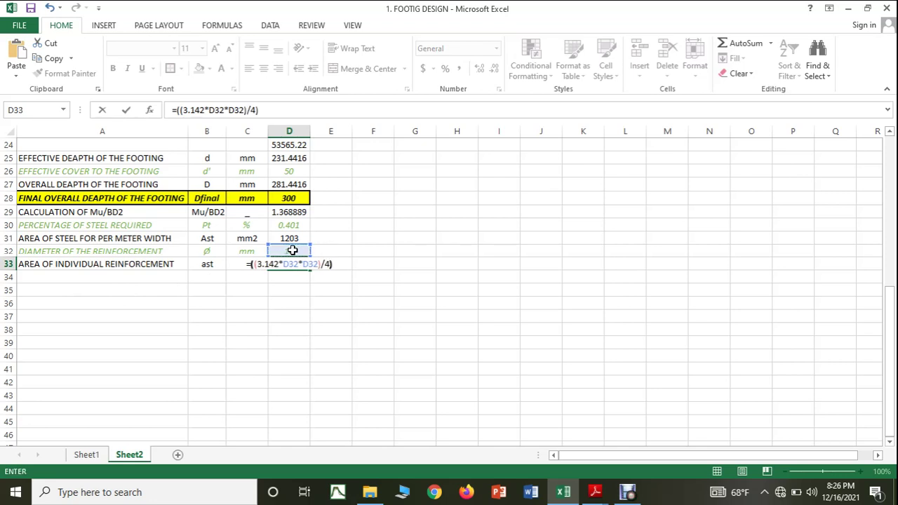
key("Return")
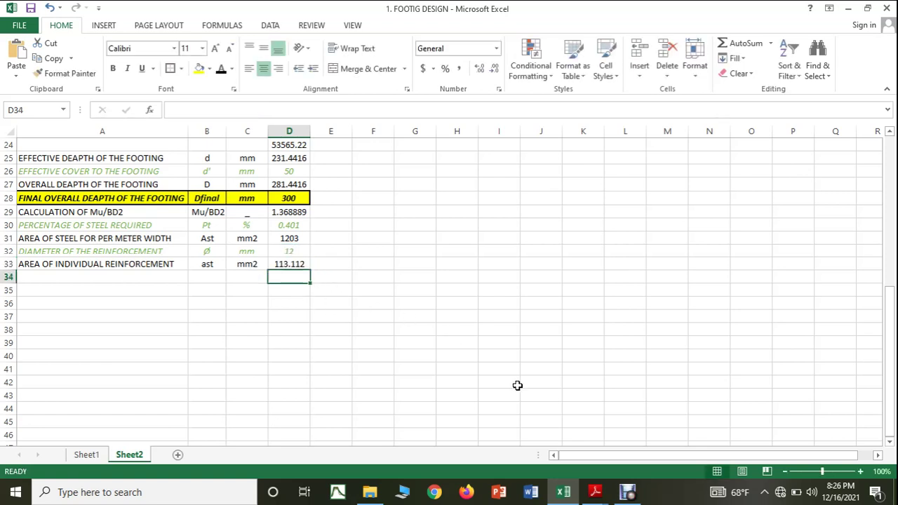
Step: Check the spacing of bars formula in the concentric isolated footing PDF, and label A34 in the Excel sheet as SPACING OF THE REINFORCEMENT
left_click(591, 492)
left_click(560, 466)
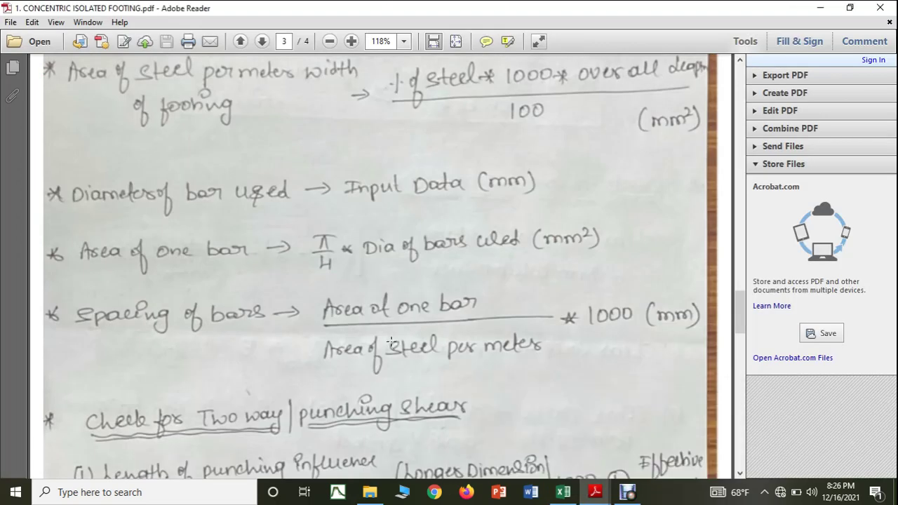
scroll(391, 340, "down", 2)
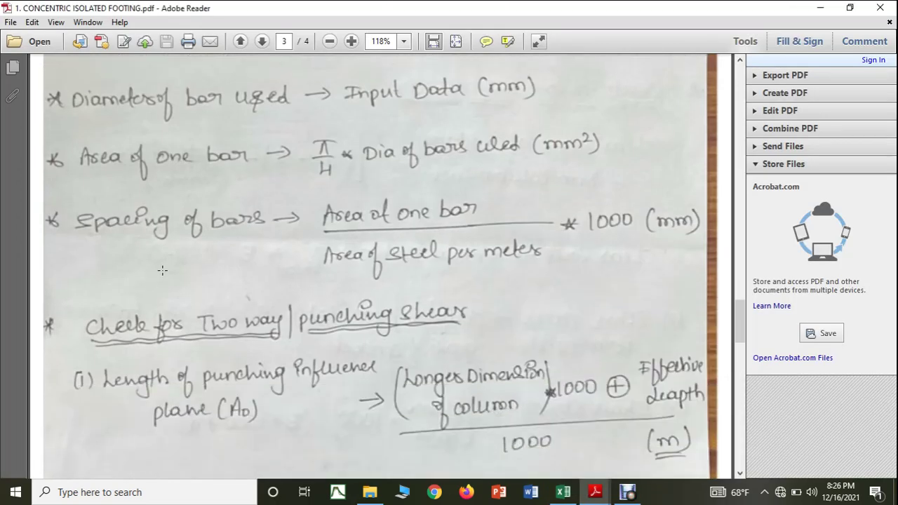
left_click(562, 491)
left_click(49, 281)
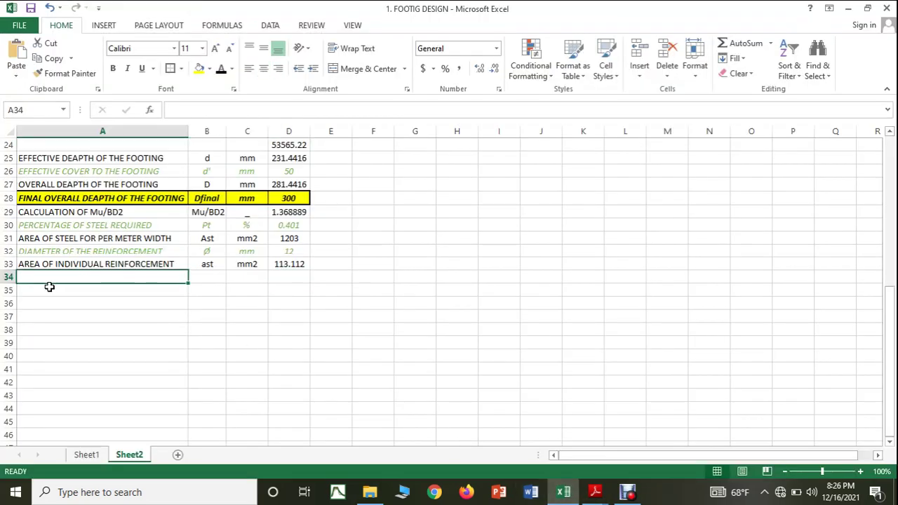
type("SPAC")
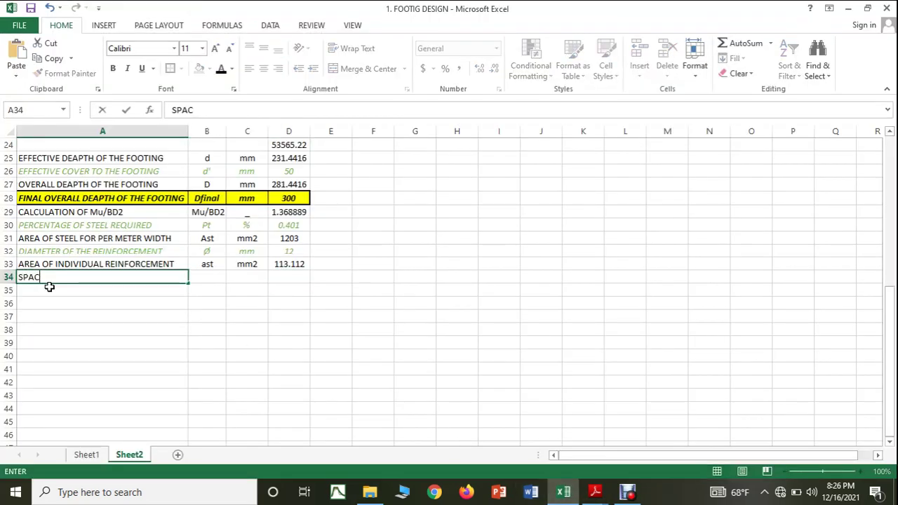
type("ING OF THE RE")
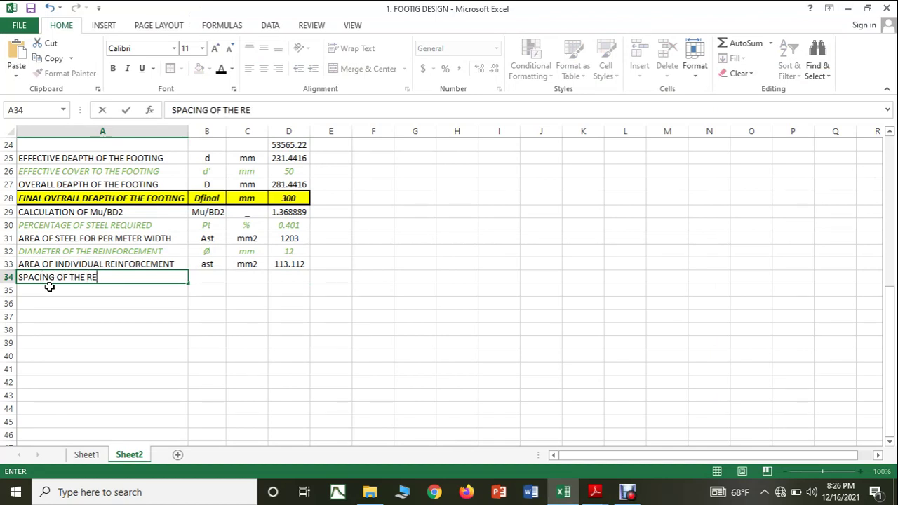
type("INFORCEMENT")
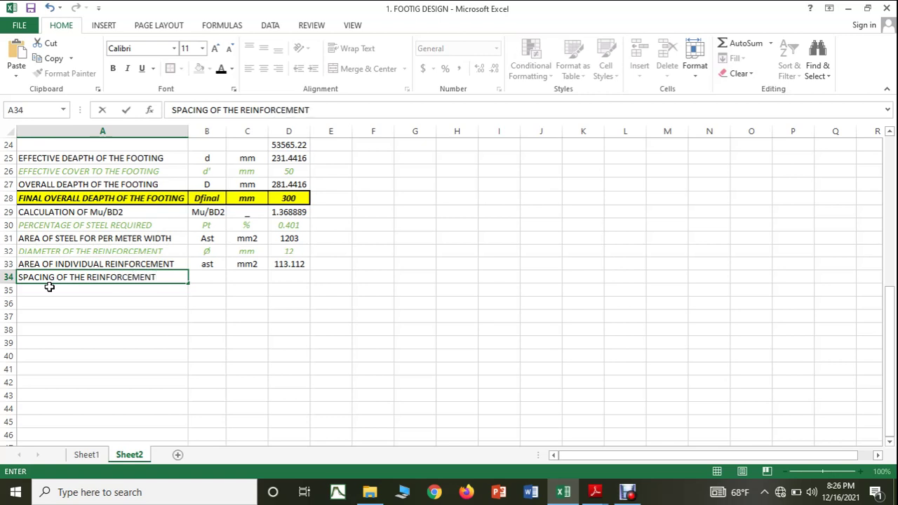
key("Tab")
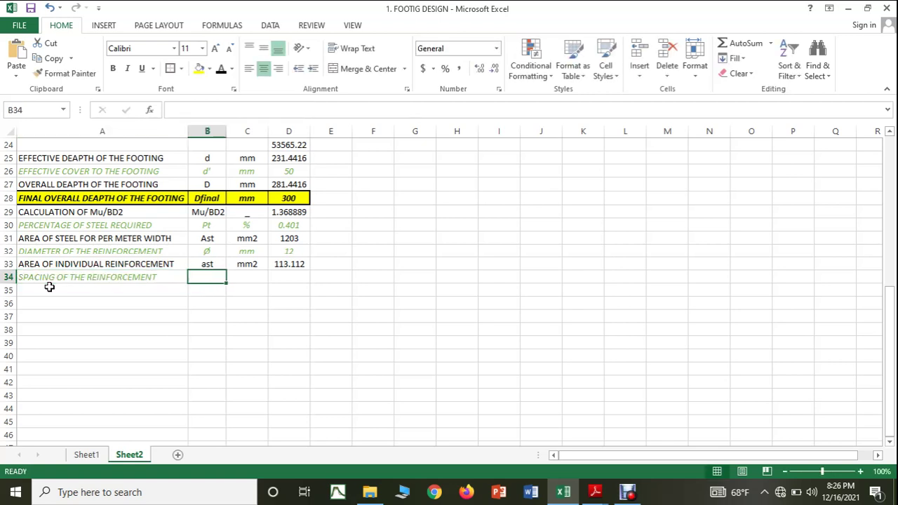
Step: Enter S as the symbol in B34 and mm as the unit in C34 for the reinforcement spacing
type("S")
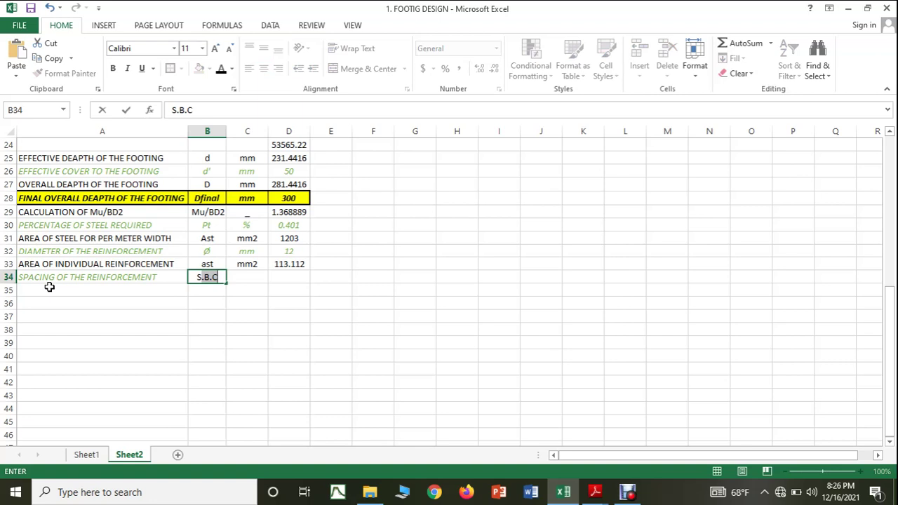
key("BackSpace")
key("Tab")
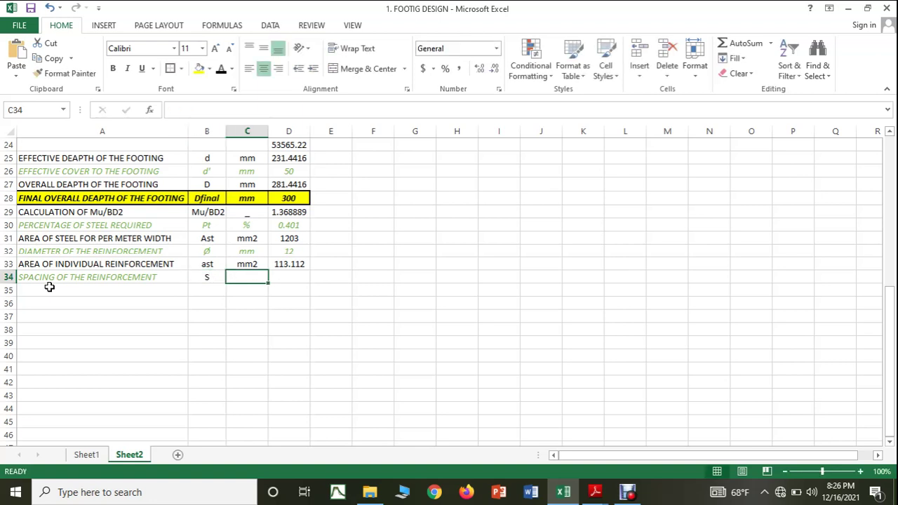
type("mm")
key("Tab")
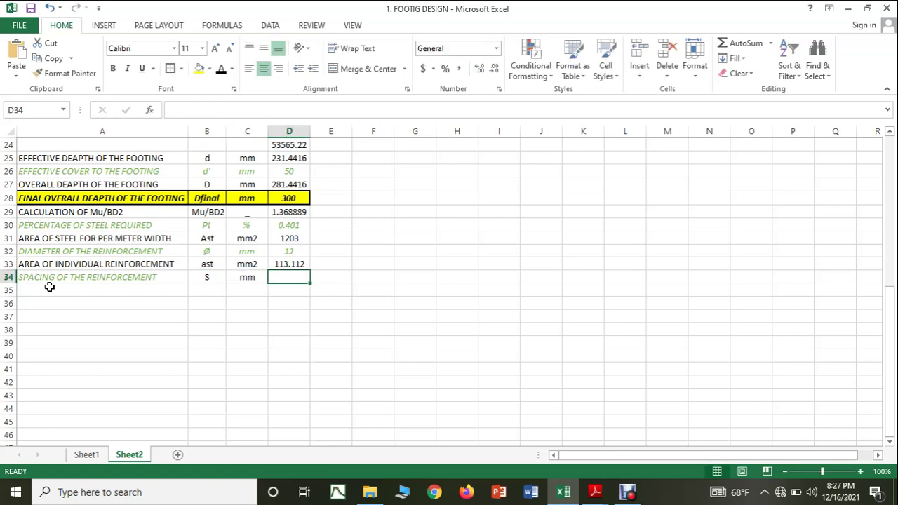
Step: Calculate the reinforcement spacing in D34 with the formula =((D33/D31)*1000)
type("=((")
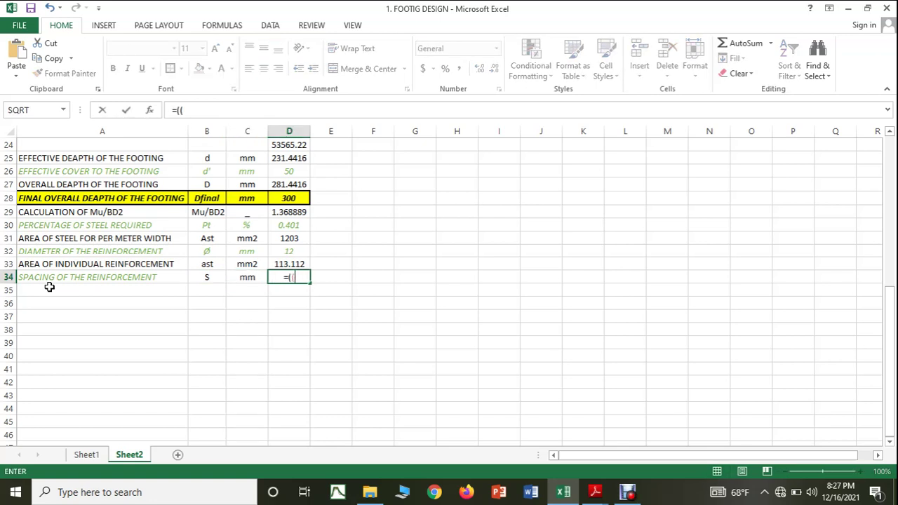
left_click(269, 263)
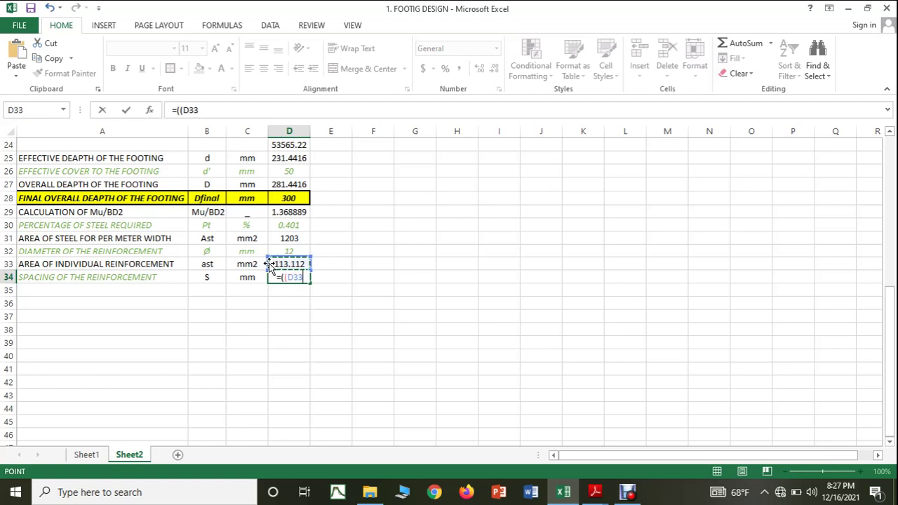
type("/")
left_click(289, 237)
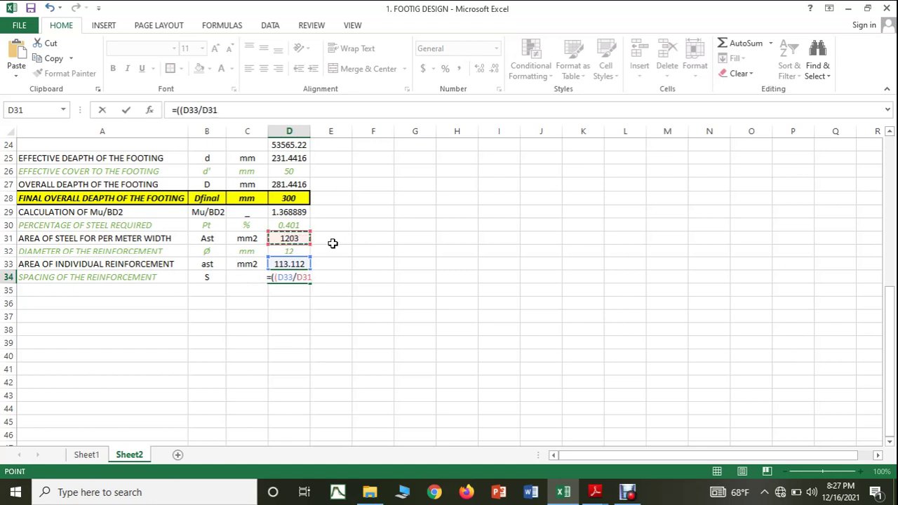
type(")*1")
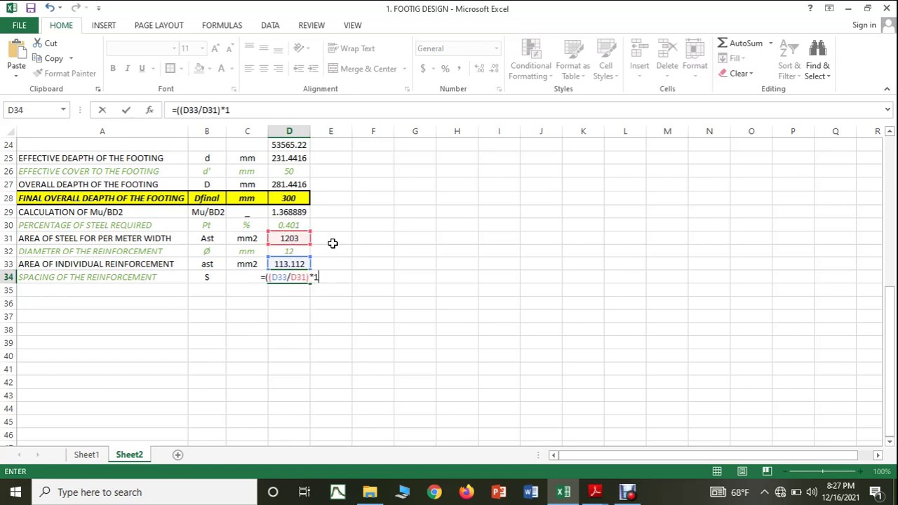
type("000)")
key("Return")
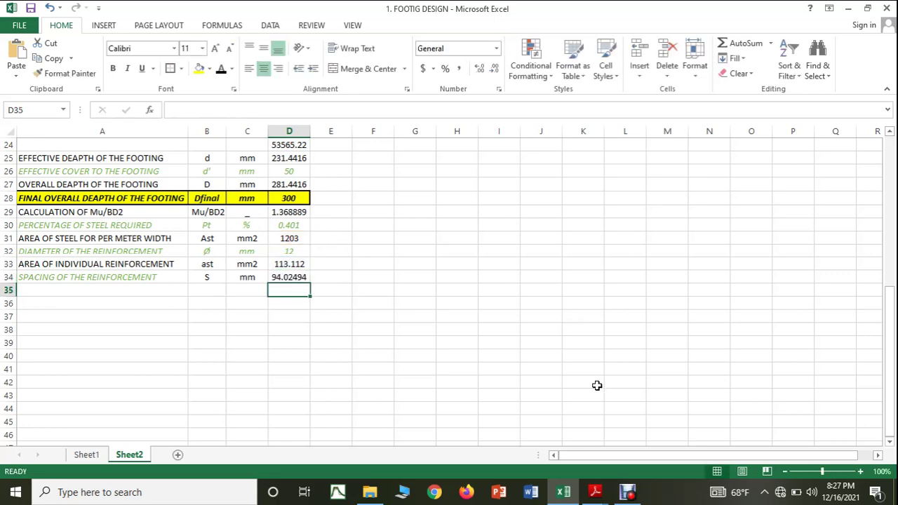
Step: Review the bar formulas in the concentric isolated footing PDF, and set the reinforcement diameter in D32 of the Excel sheet to 16
left_click(595, 491)
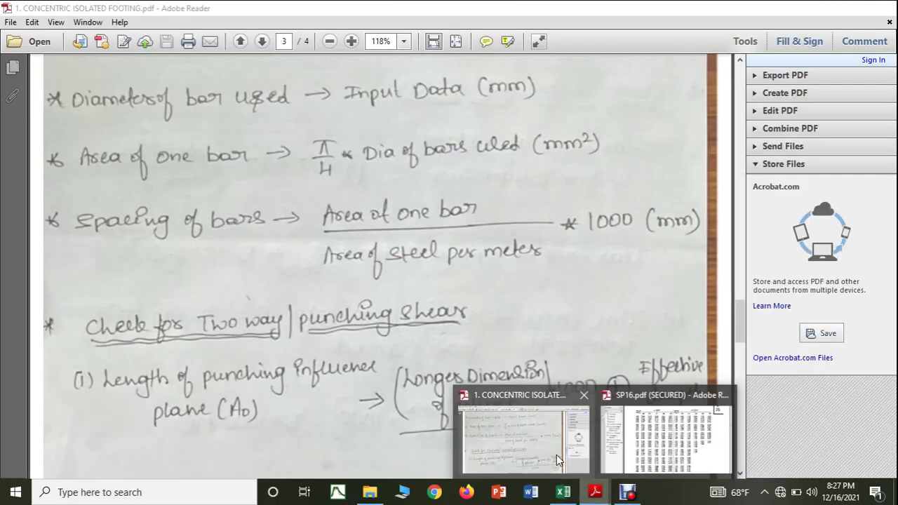
left_click(556, 454)
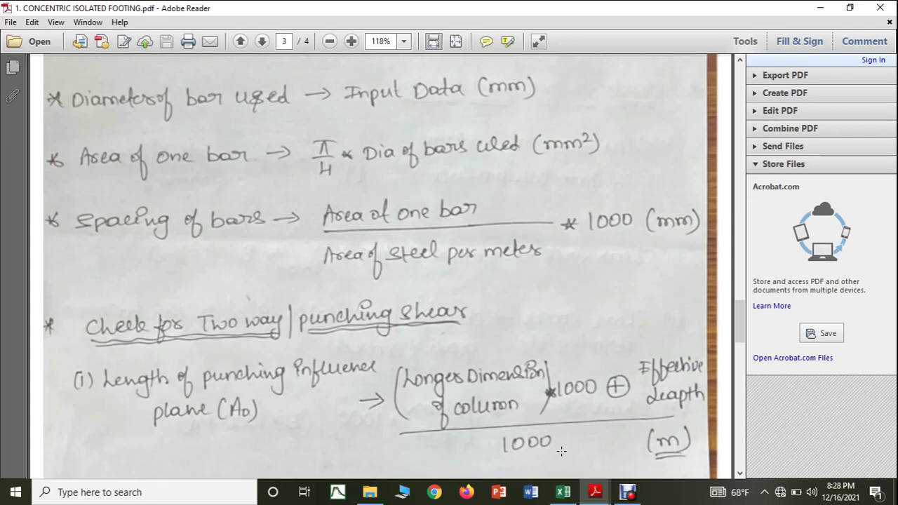
left_click(562, 492)
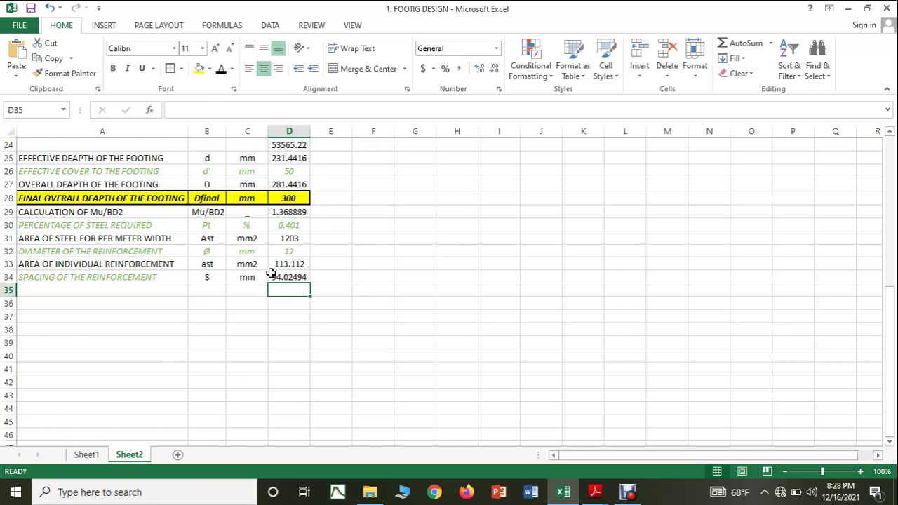
left_click(294, 250)
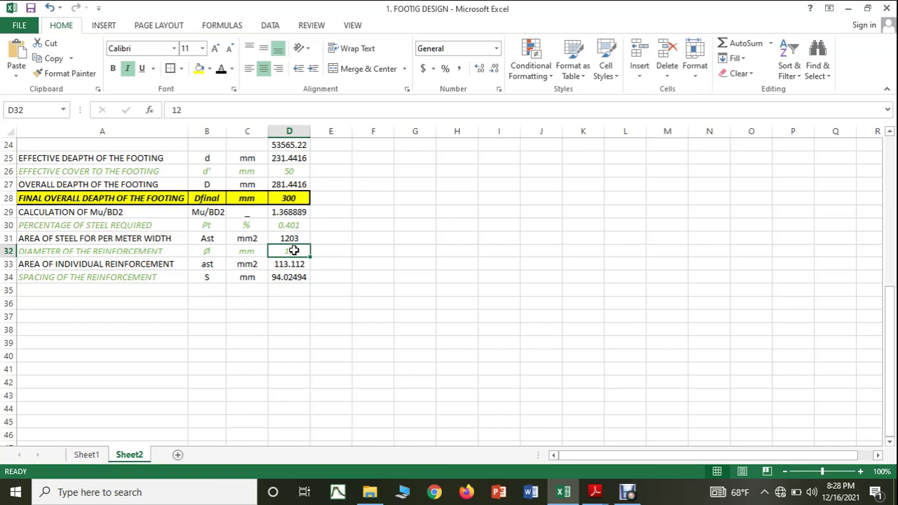
type("16")
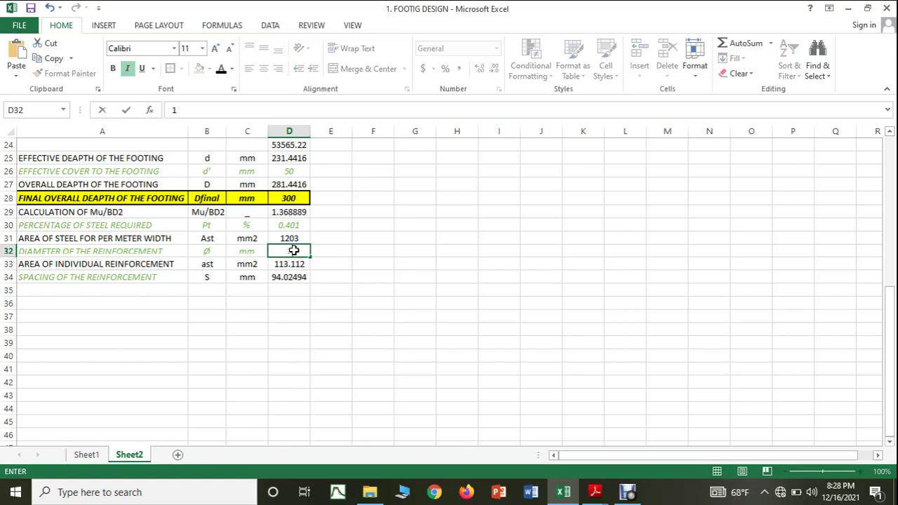
left_click(350, 357)
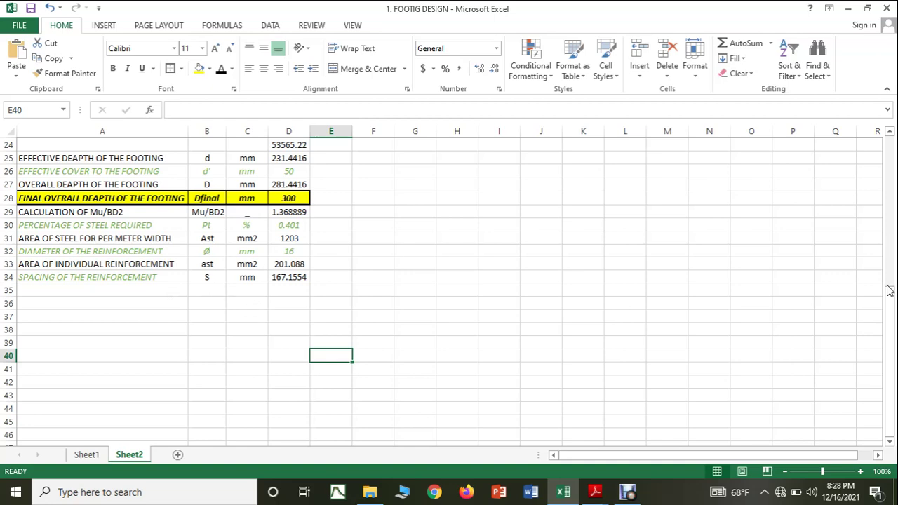
Step: Check the bar spacing notes in the concentric isolated footing PDF, and label A35 in the Excel sheet as FINAL SPACING OF THE REINFORCEMENT
left_click(595, 491)
left_click(530, 468)
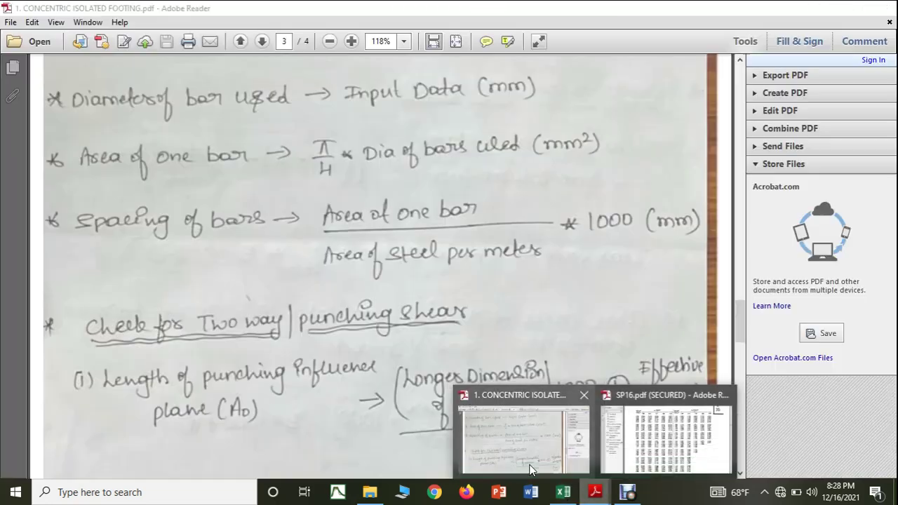
scroll(267, 345, "down", 2)
scroll(292, 348, "up", 1)
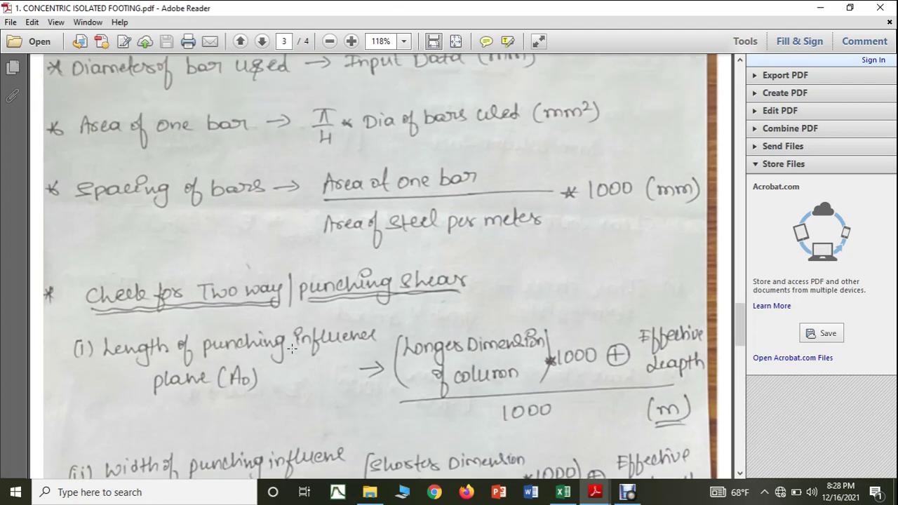
left_click(562, 491)
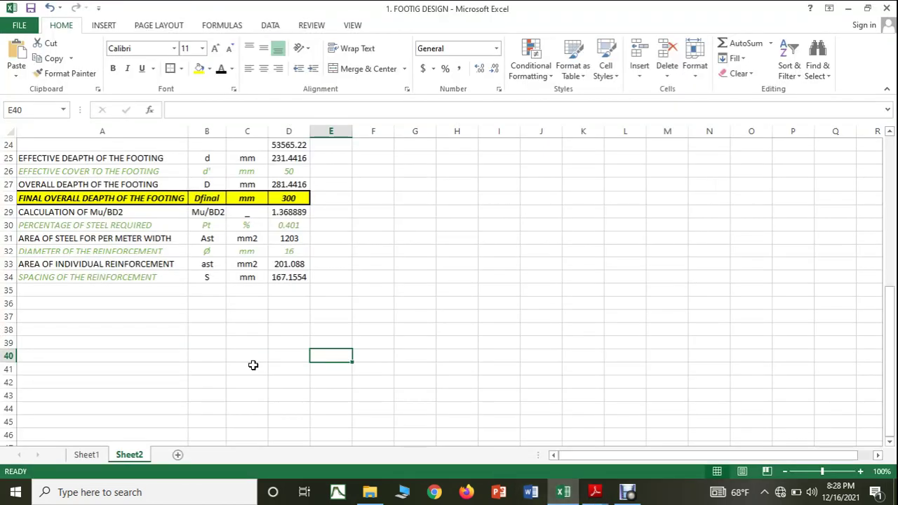
left_click(40, 294)
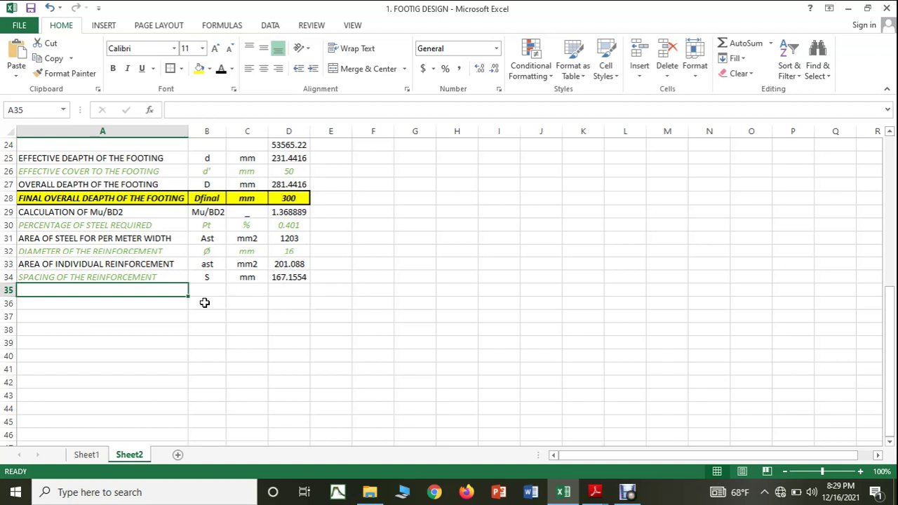
type("FINAL")
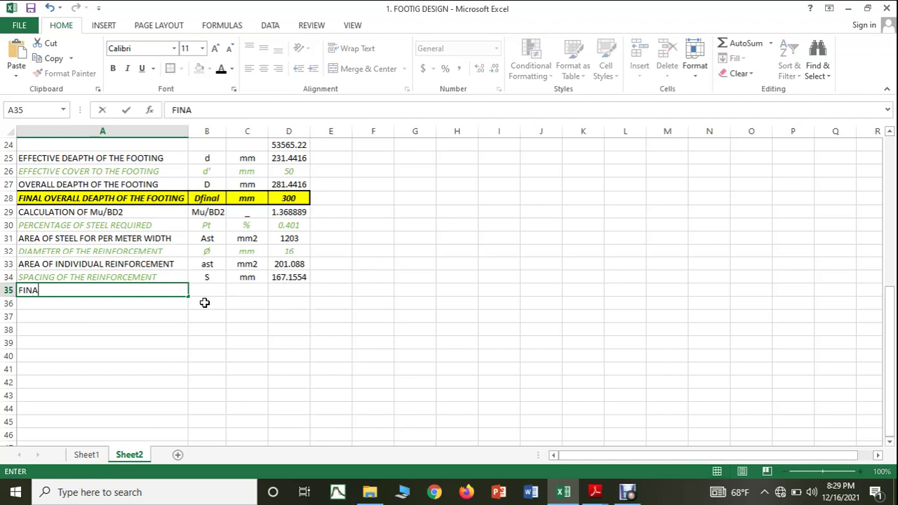
double_click(132, 277)
left_click_drag(19, 277, 176, 281)
key("ctrl+c")
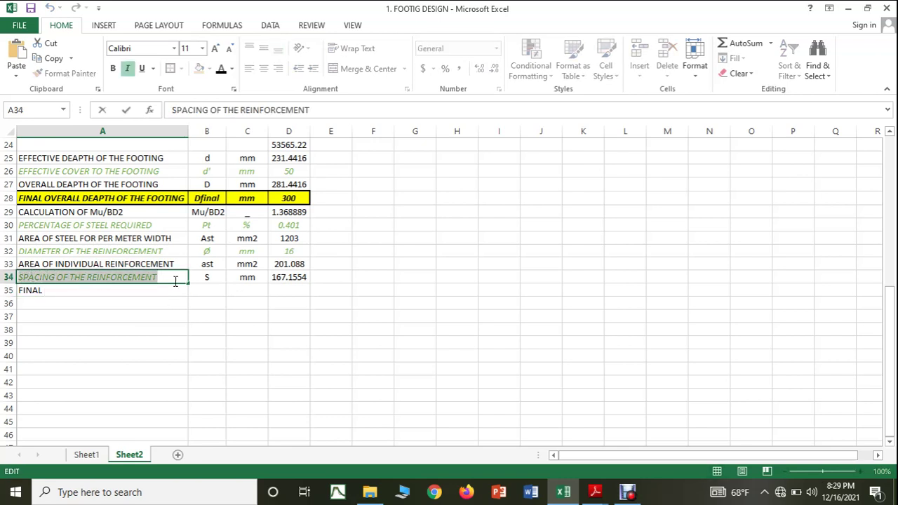
left_click(79, 290)
double_click(79, 290)
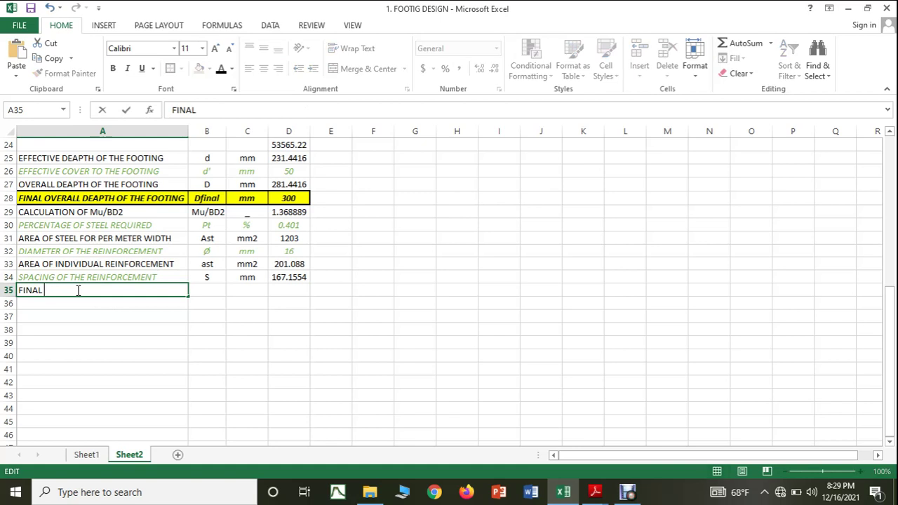
key("ctrl+v")
left_click(151, 344)
Step: Enter Sfinal as the symbol in B35, mm as the unit in C35 and 150 as the final spacing in D35
left_click(202, 291)
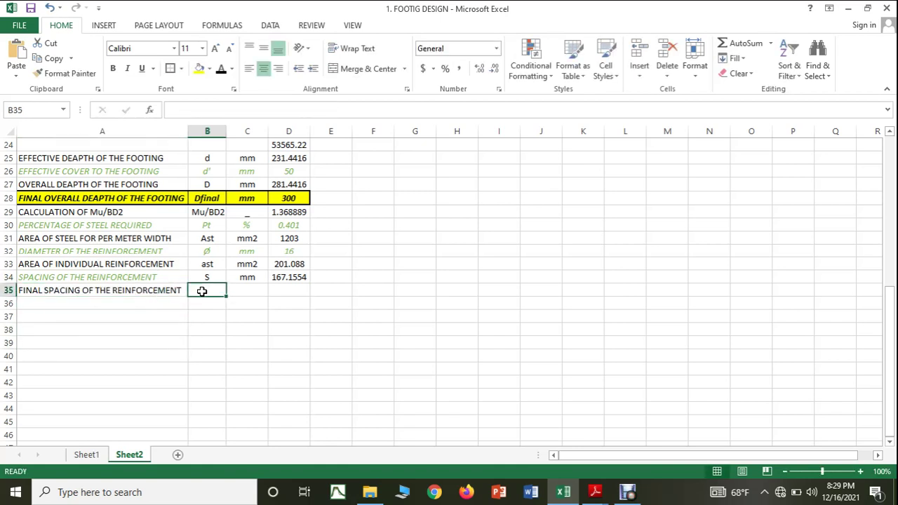
type("Sfinal")
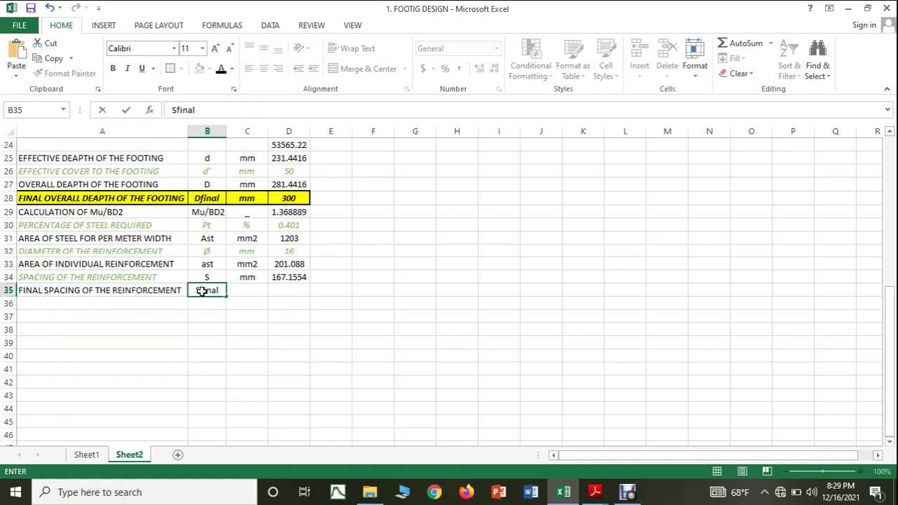
key("Tab")
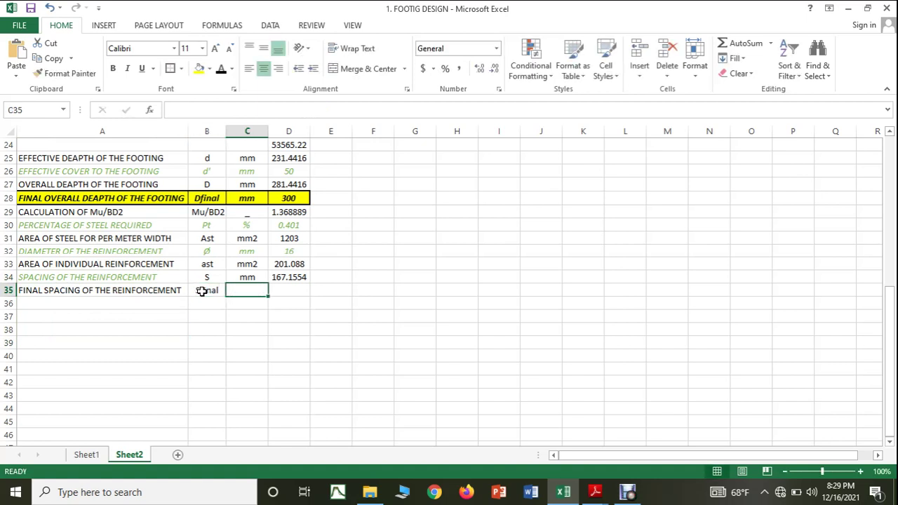
type("mm")
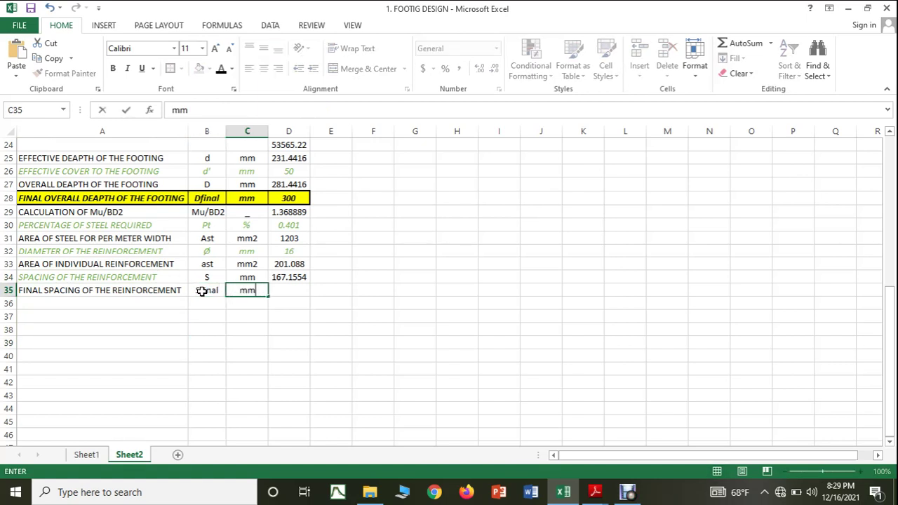
key("Tab")
type("150")
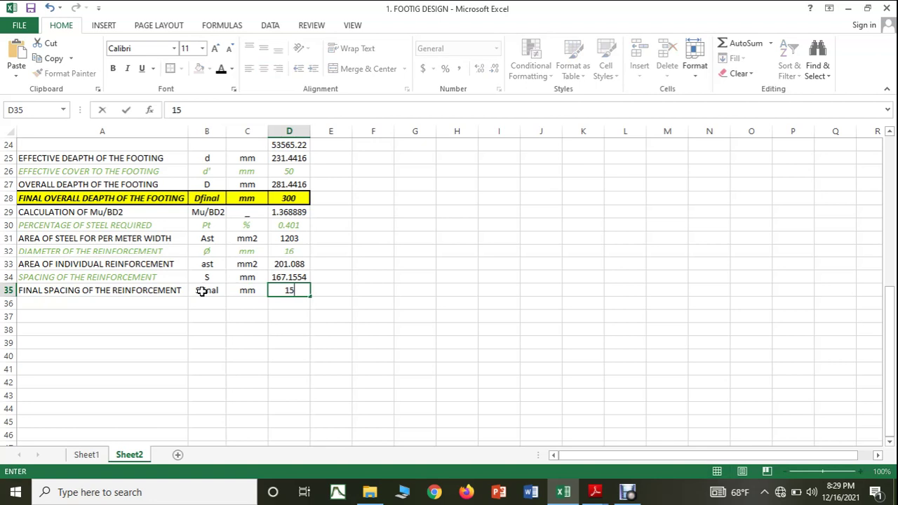
left_click(357, 336)
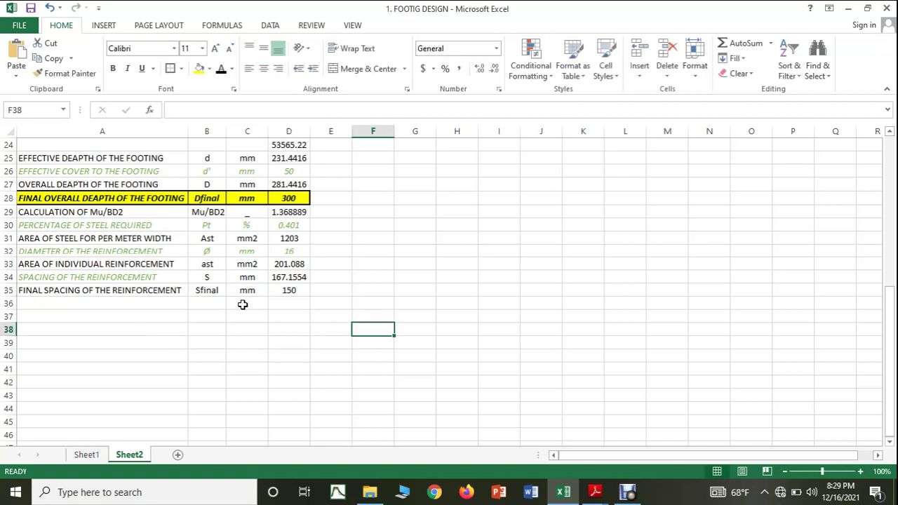
Step: Format the final reinforcement spacing row A35:D35 as bold italic with a yellow fill
left_click_drag(35, 290, 297, 289)
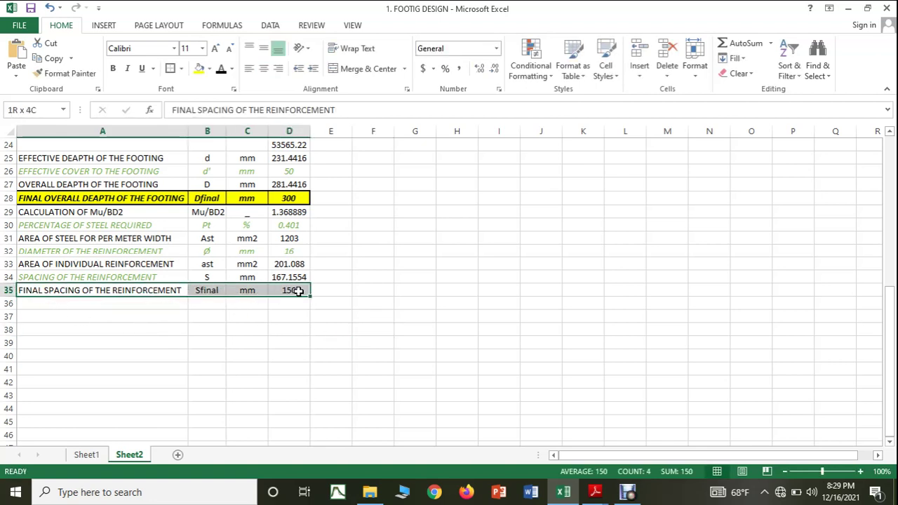
left_click(114, 69)
left_click(128, 68)
left_click(199, 68)
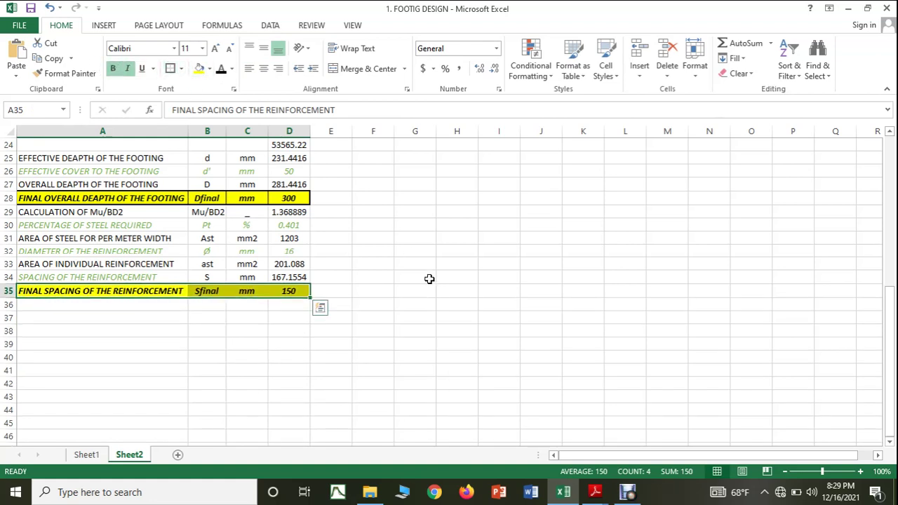
left_click(440, 297)
Step: Apply all borders and a thick box border to the final reinforcement spacing row A35:D35
left_click_drag(158, 291, 301, 293)
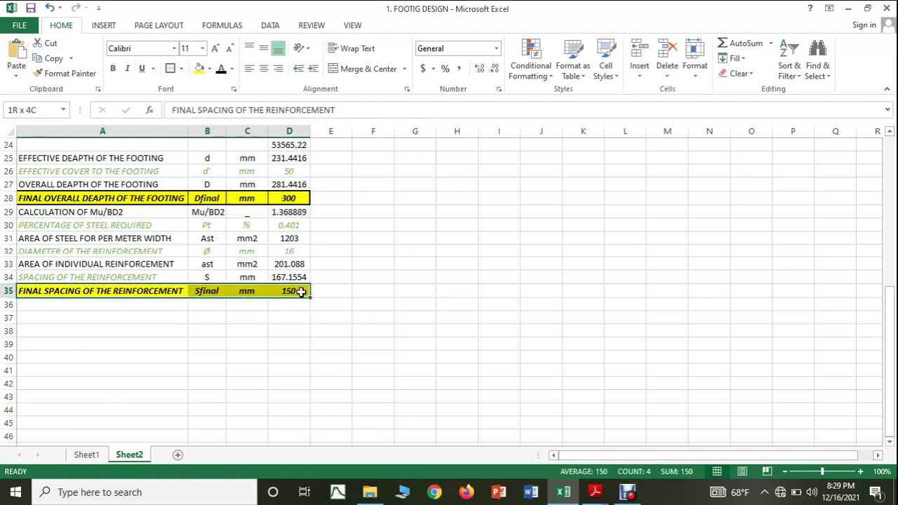
left_click(181, 68)
left_click(196, 181)
left_click(529, 261)
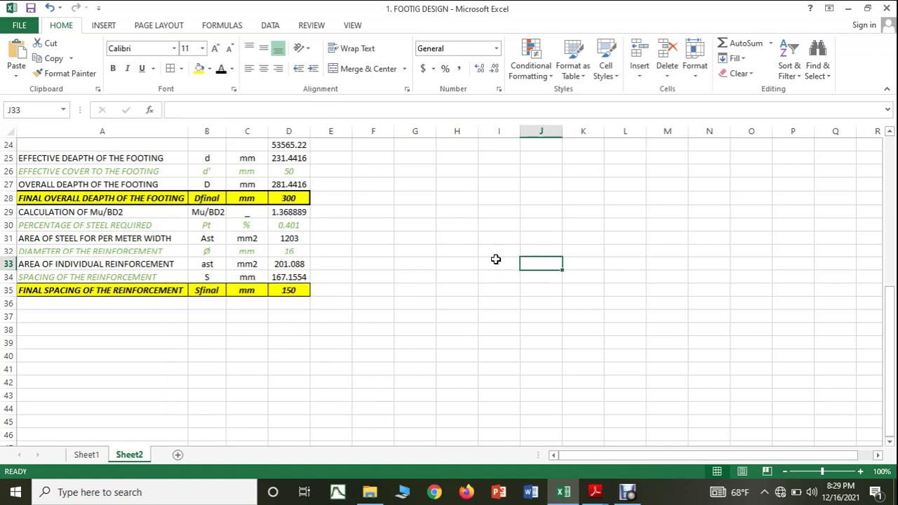
left_click_drag(108, 295, 293, 291)
left_click(180, 68)
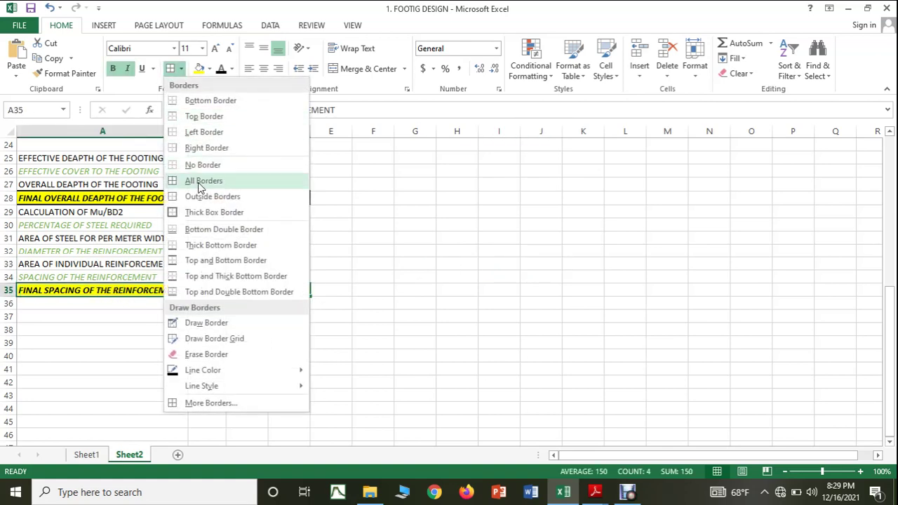
left_click(204, 212)
left_click(405, 268)
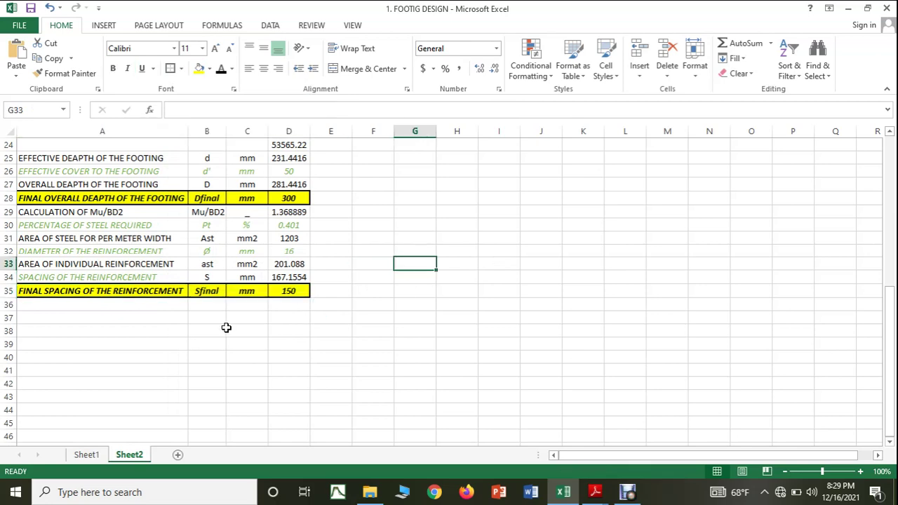
Step: Review the two-way punching shear check formulas on page 3 of the concentric isolated footing PDF
mouse_move(595, 491)
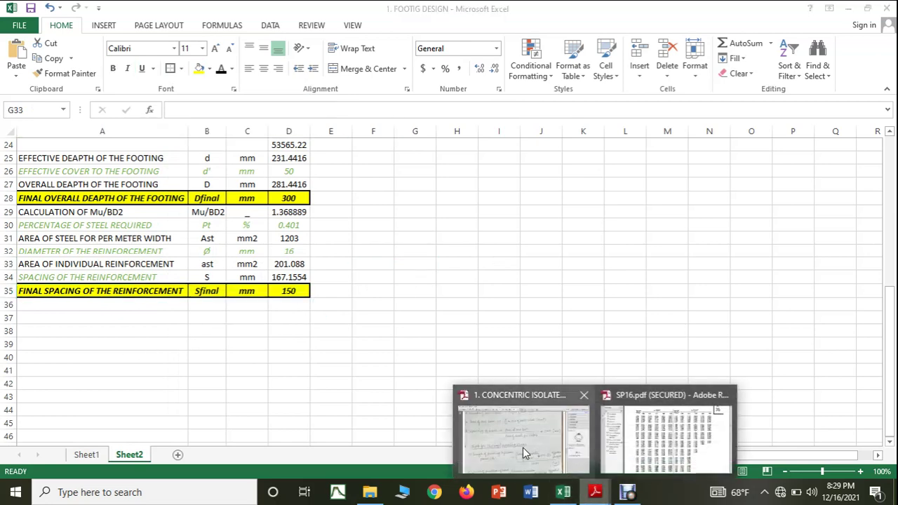
left_click(522, 447)
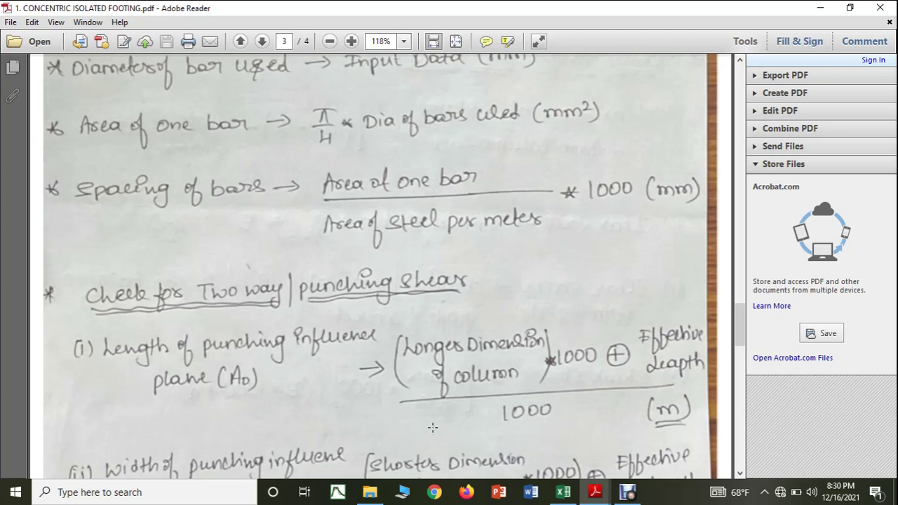
scroll(494, 357, "down", 2)
scroll(495, 357, "down", 2)
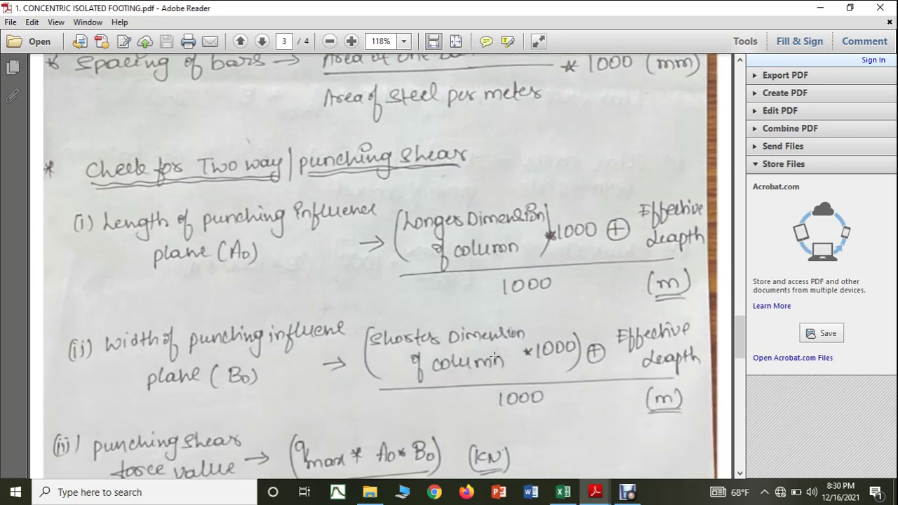
scroll(495, 357, "down", 2)
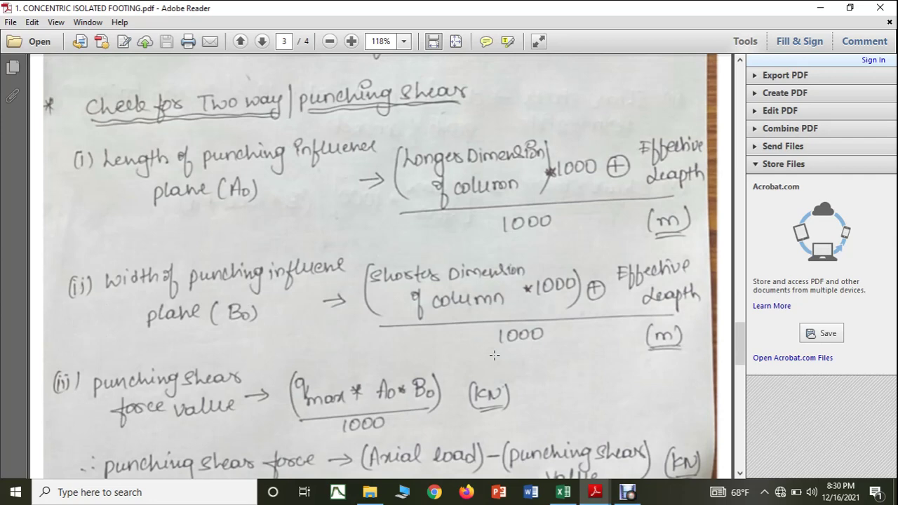
scroll(494, 356, "down", 5)
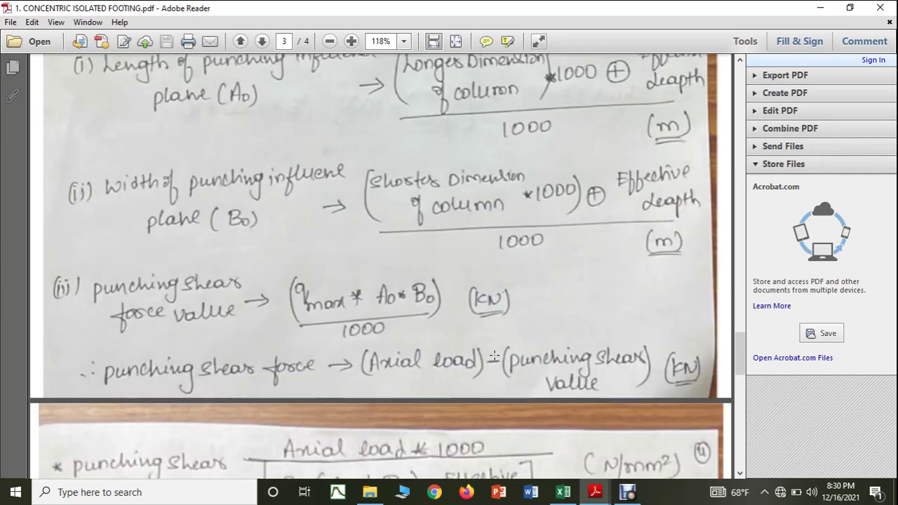
scroll(494, 356, "up", 1)
scroll(495, 356, "up", 5)
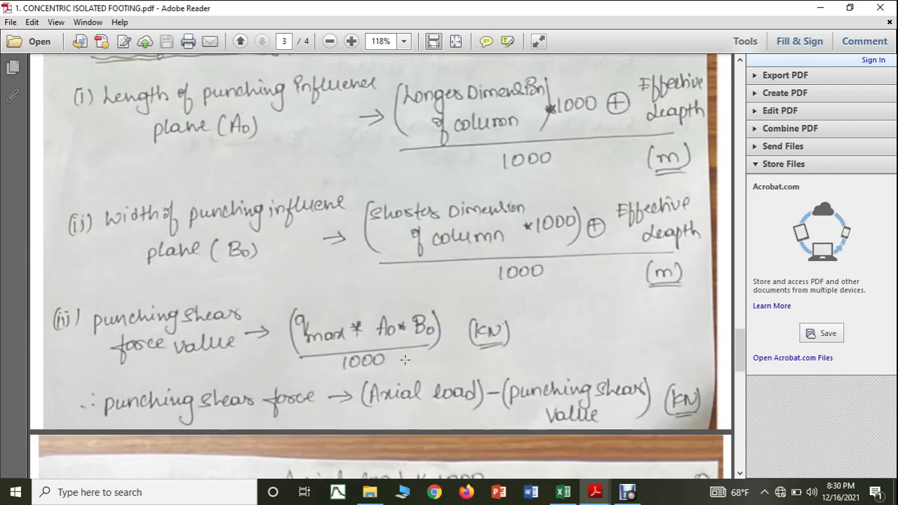
Step: Merge and center A37:D37 in the Excel sheet and enter the heading TWO WAY/PUNCHING SHEAR
left_click(563, 492)
left_click_drag(57, 317, 295, 319)
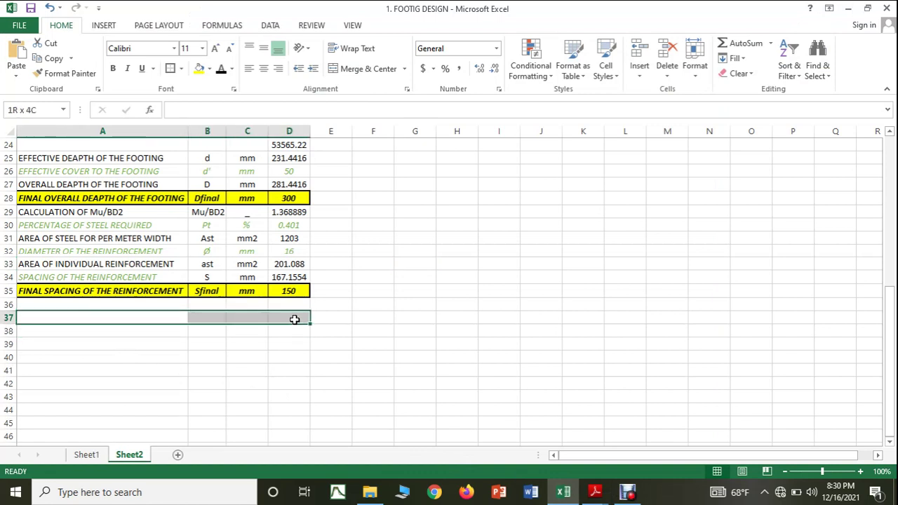
left_click(348, 69)
double_click(149, 317)
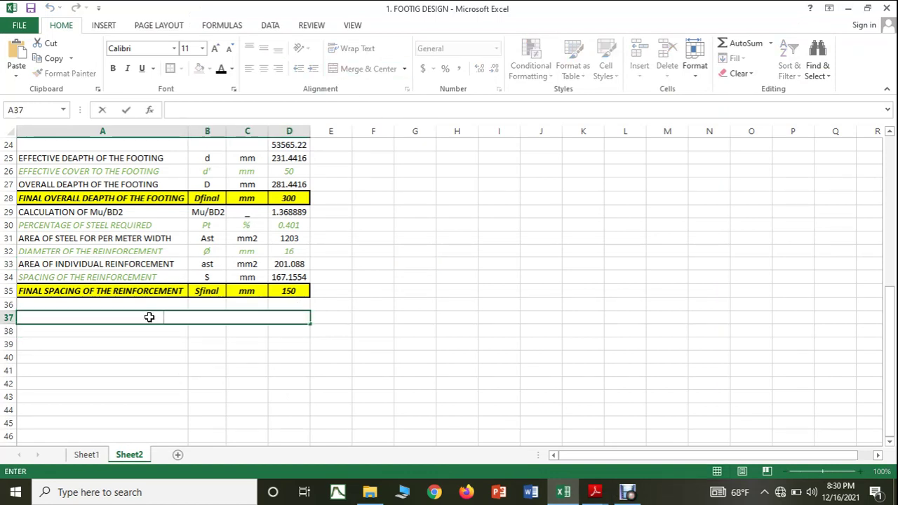
type("TWO WA")
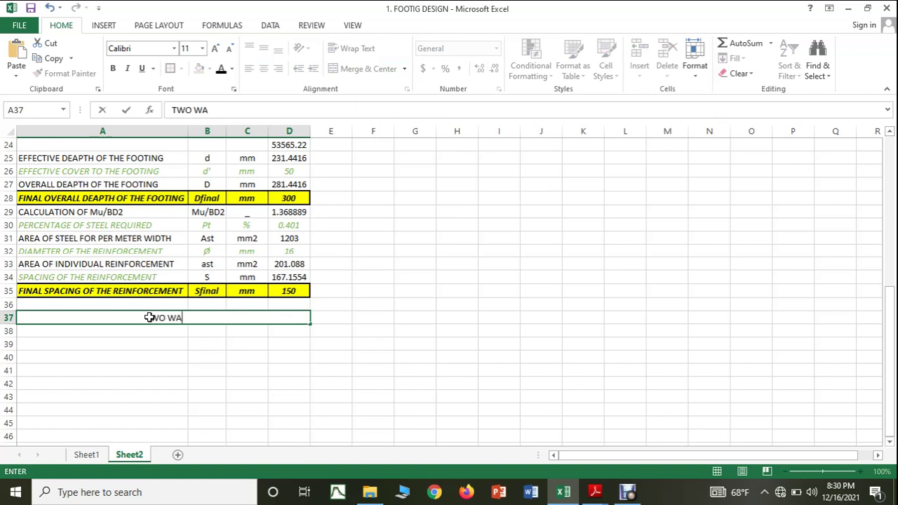
type("Y/PU")
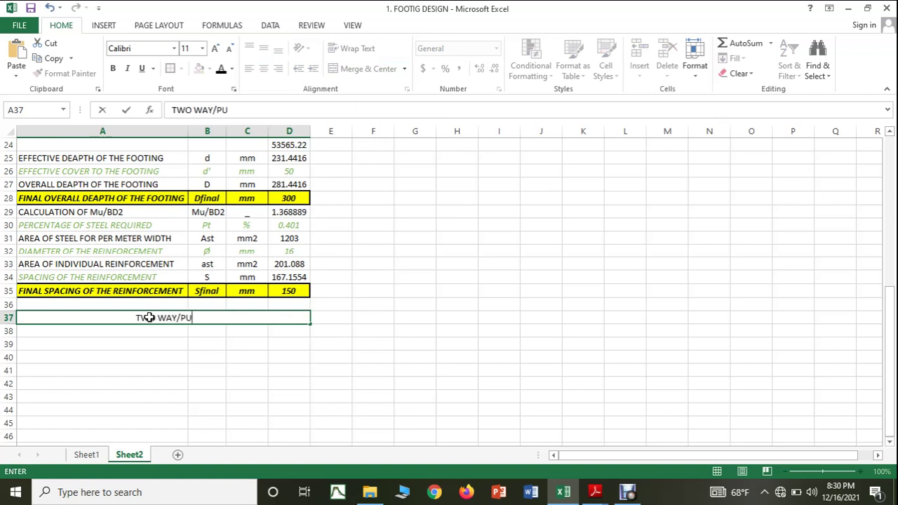
type("NCHI")
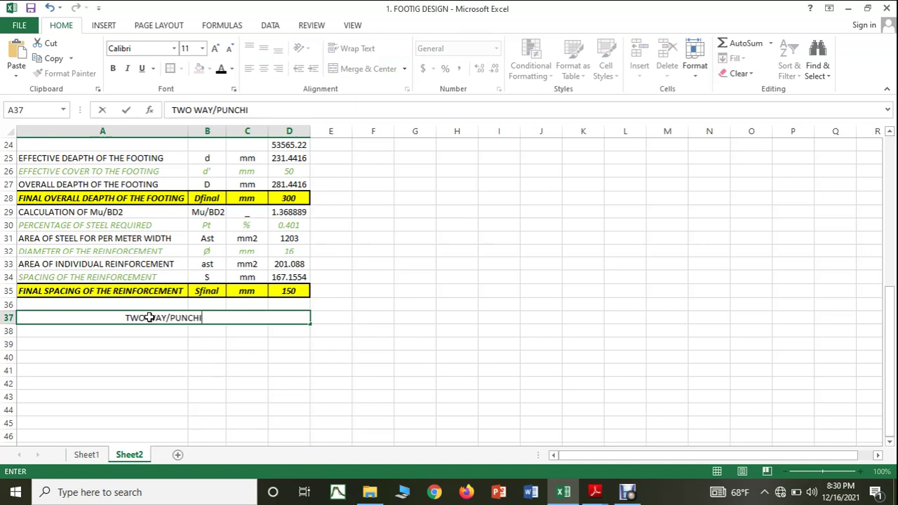
type("NG SHE")
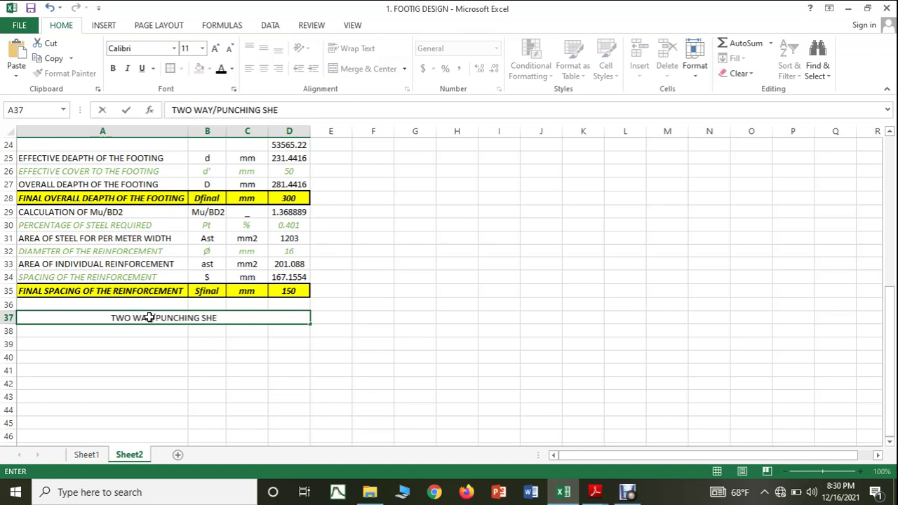
type("AR")
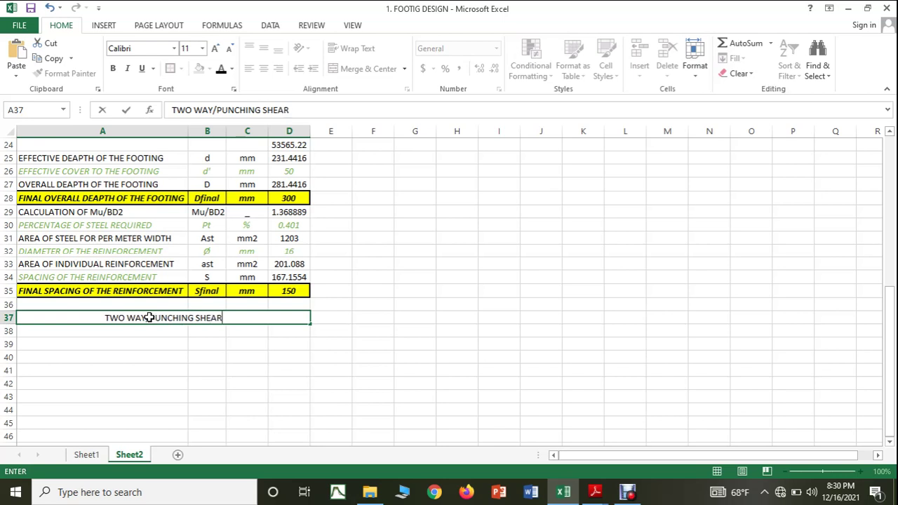
left_click(214, 418)
Step: Make the TWO WAY/PUNCHING SHEAR heading in row 37 bold and underlined
left_click(137, 317)
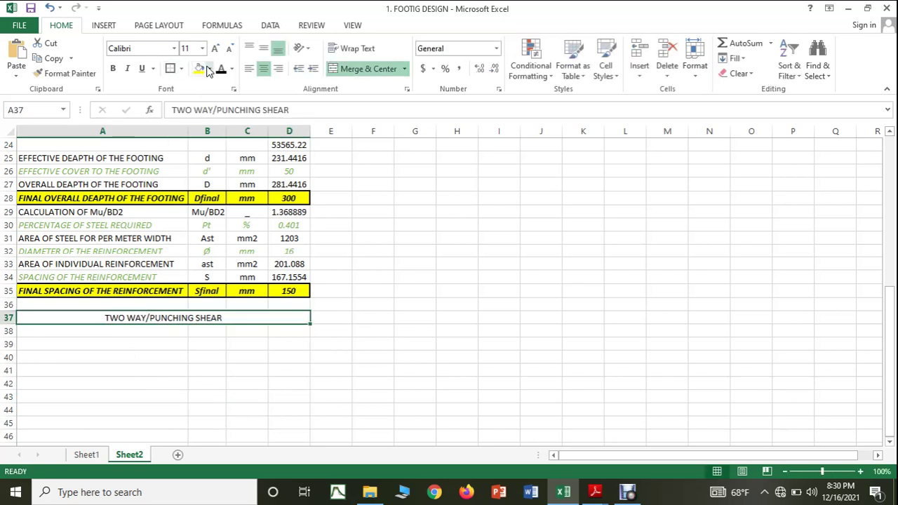
left_click(112, 68)
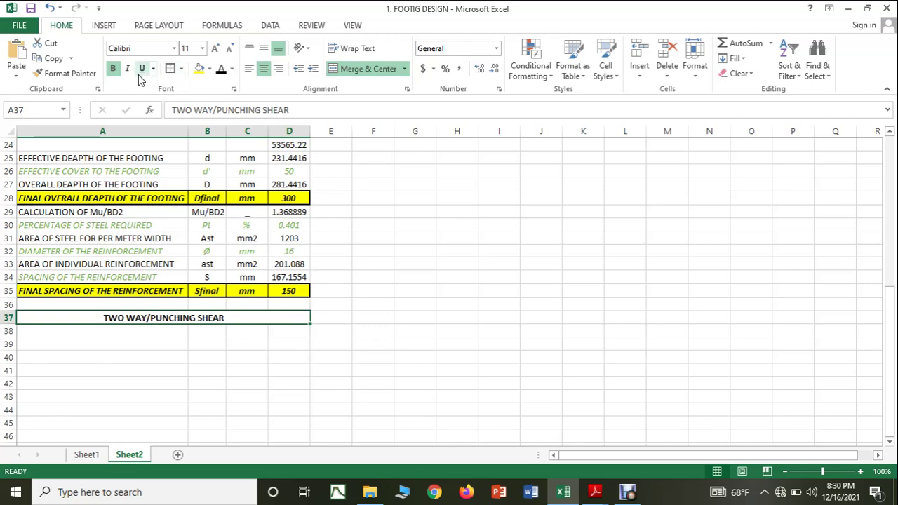
left_click(141, 68)
left_click(444, 290)
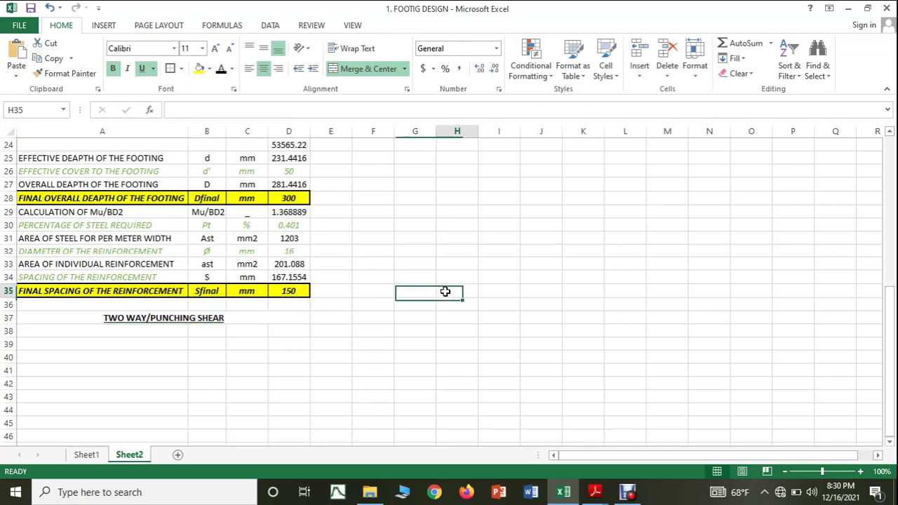
Step: Select A38 below the punching shear heading, and check the length of punching influence plane formula in the concentric isolated footing PDF
left_click(120, 330)
mouse_move(594, 491)
left_click(534, 450)
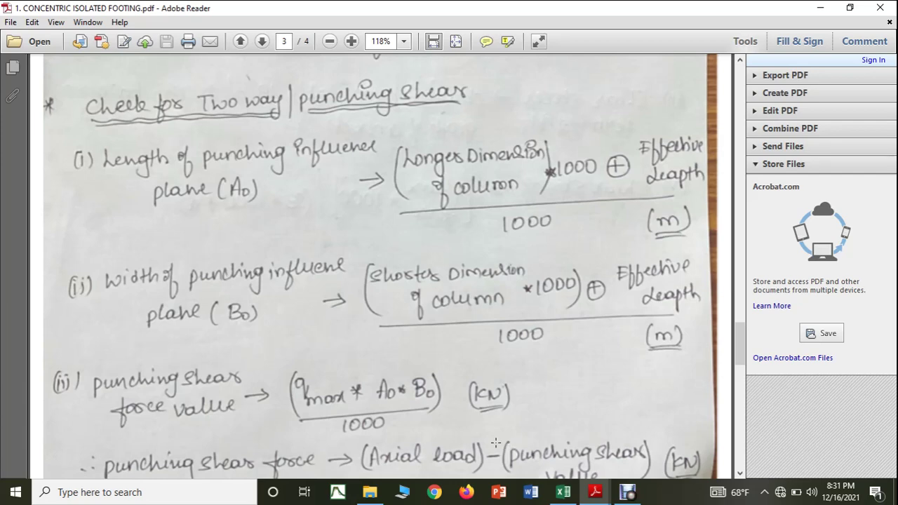
Step: Switch to the Excel footing design workbook and label cell A38 "LENGTH OF PUNCHING INFLUENCE PLANE"
left_click(563, 491)
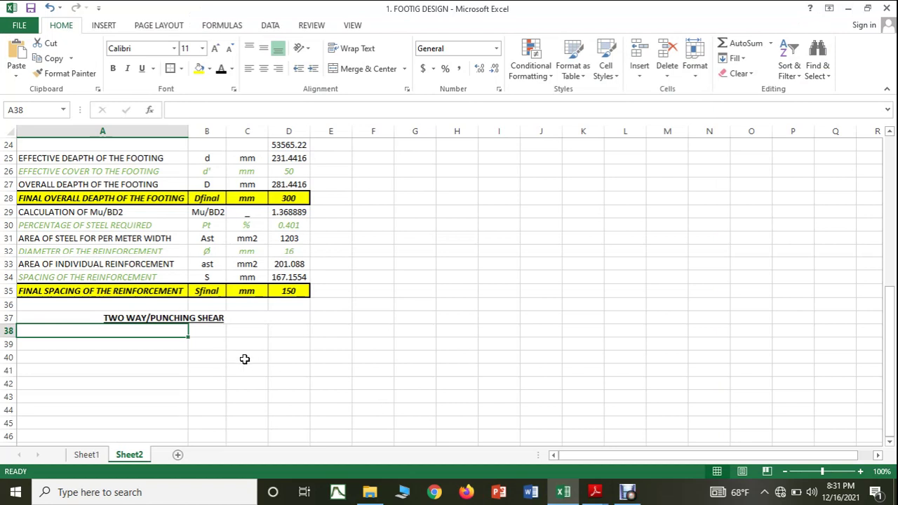
type("LEN")
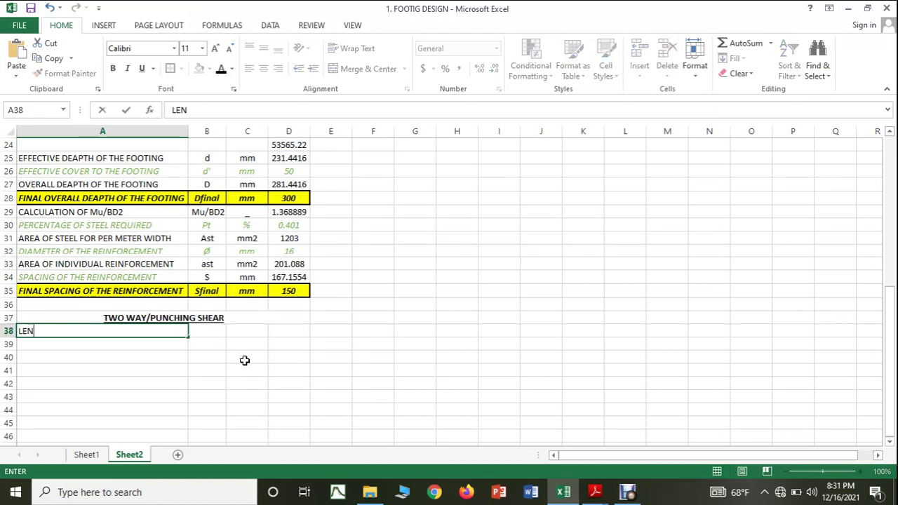
type("GTH OF PU")
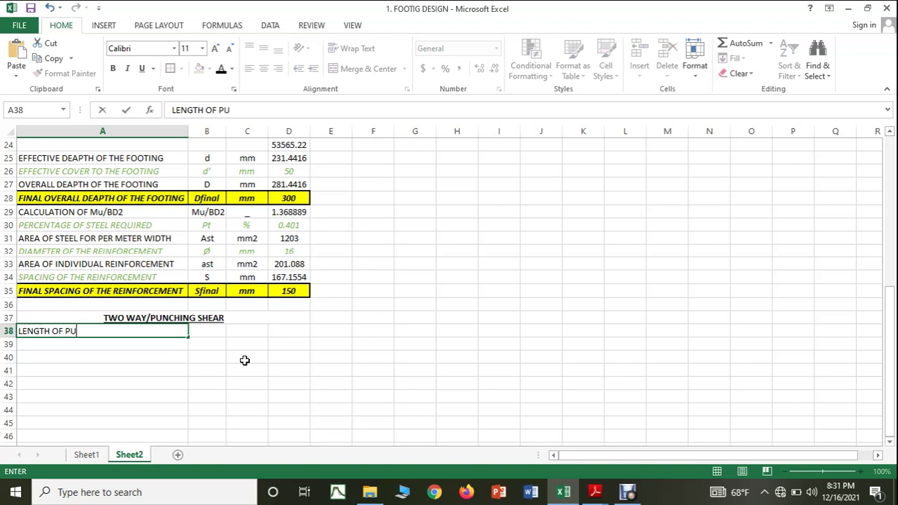
type("NCHING INFLUENCE PLANE")
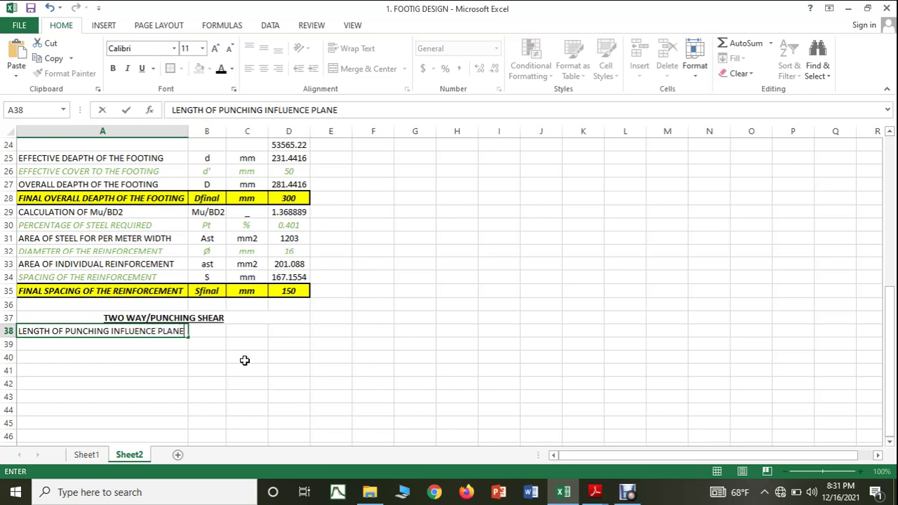
key("Tab")
Step: Enter the symbol Ao in B38 and the unit mm in C38 for the punching influence plane length
type("A")
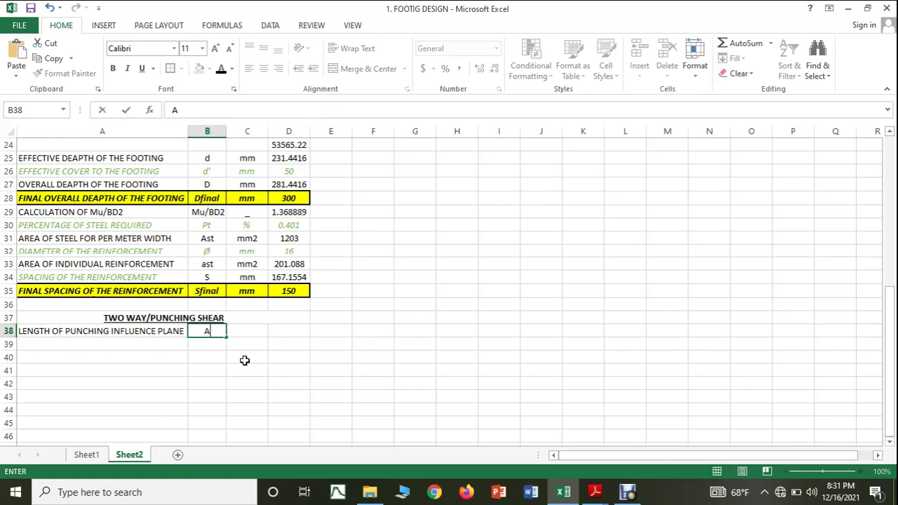
type("o")
key("Tab")
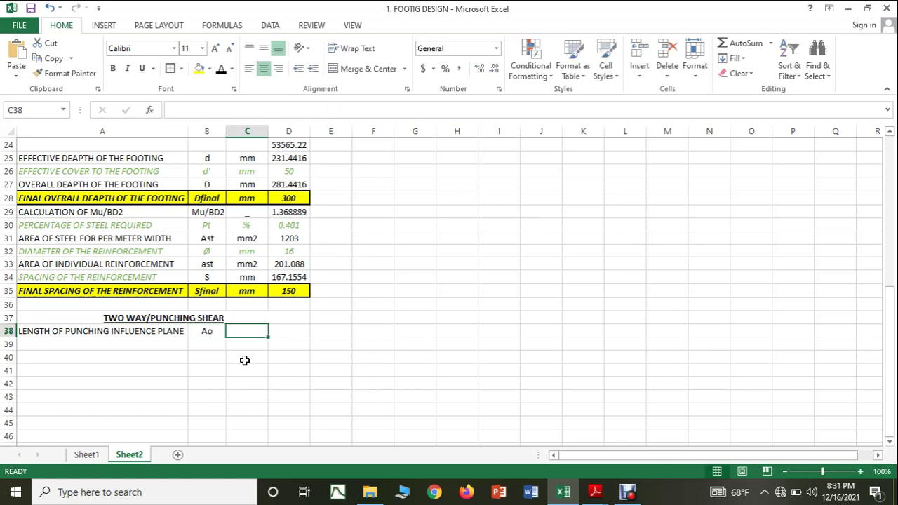
type("mm")
key("BackSpace")
type("m")
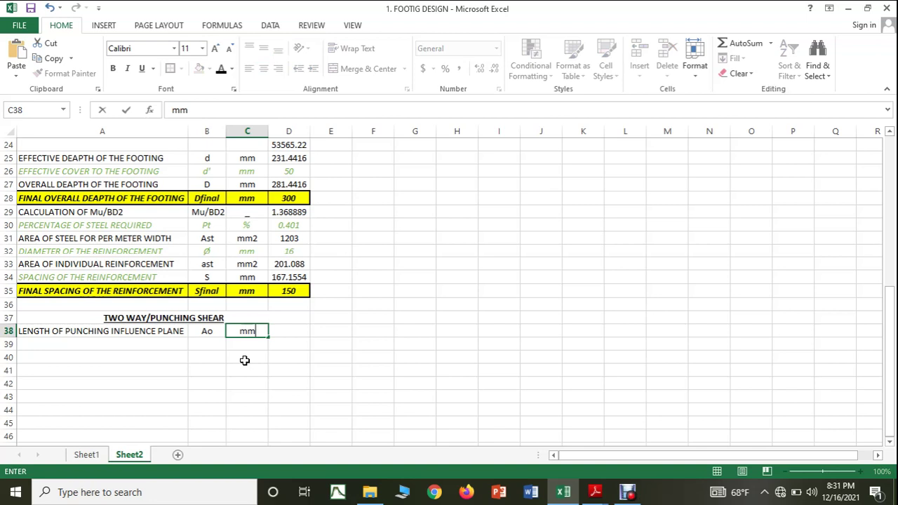
left_click(278, 334)
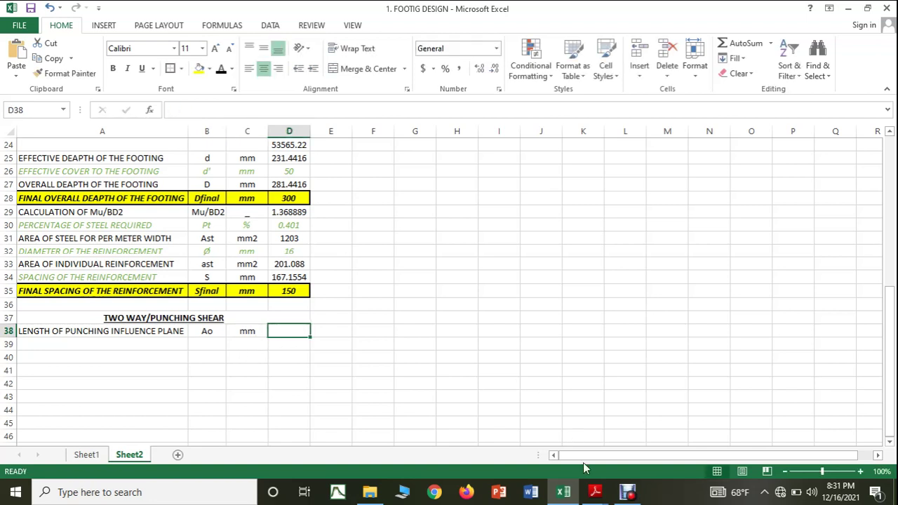
Step: Read the Ao formula in the PDF notes in Adobe Reader, then review the column dimension rows in the Excel sheet
mouse_move(594, 492)
left_click(482, 445)
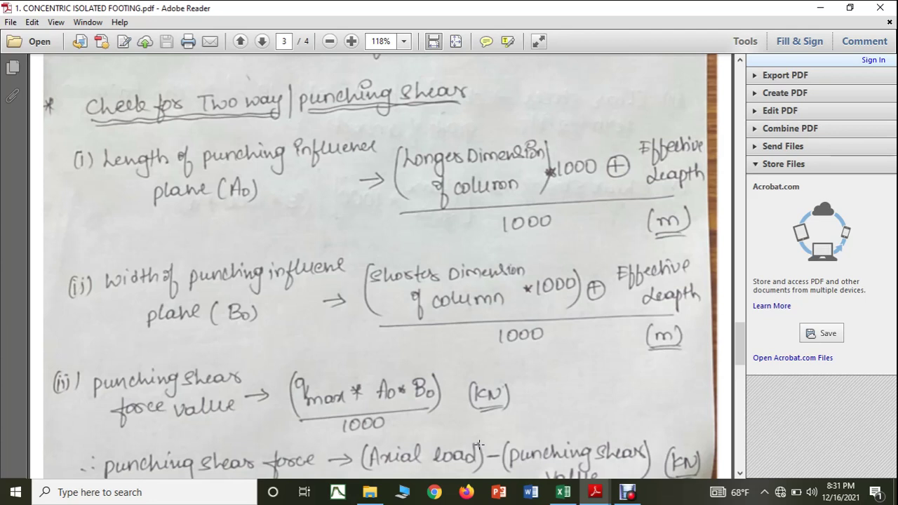
left_click(562, 491)
scroll(323, 303, "up", 2)
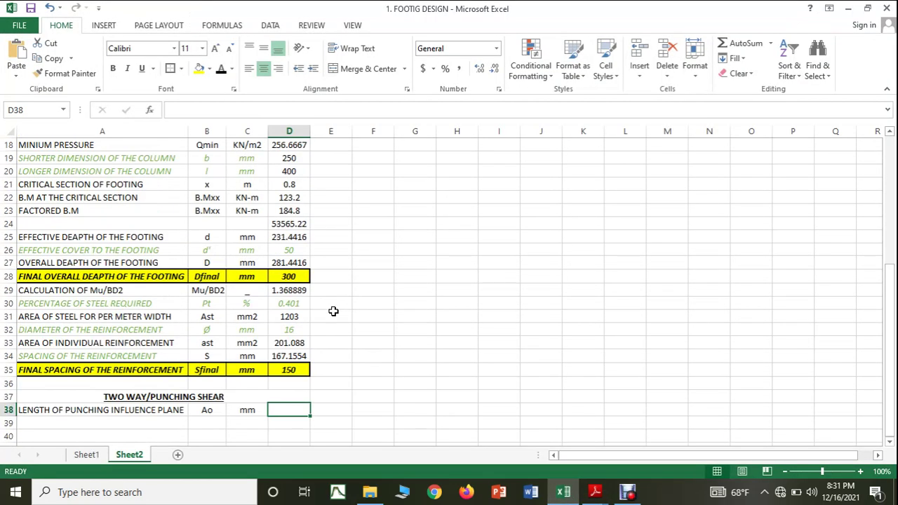
scroll(333, 311, "up", 2)
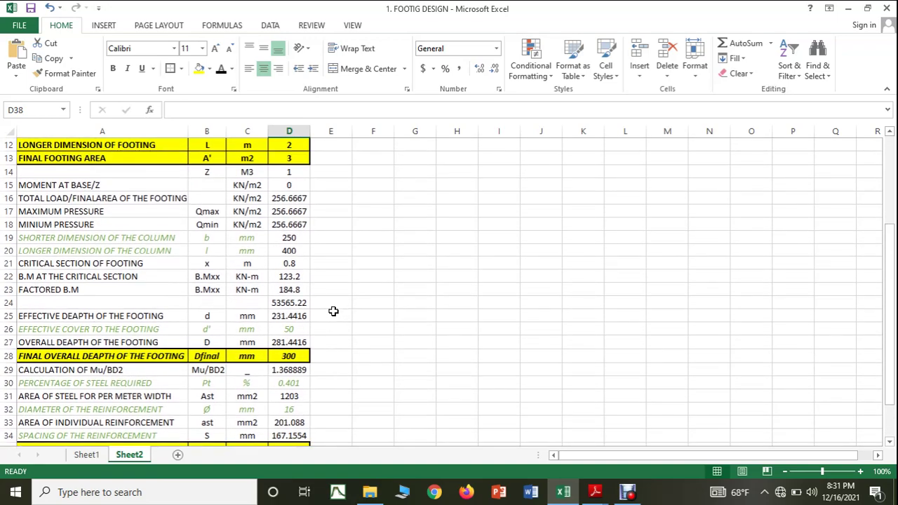
scroll(336, 310, "up", 2)
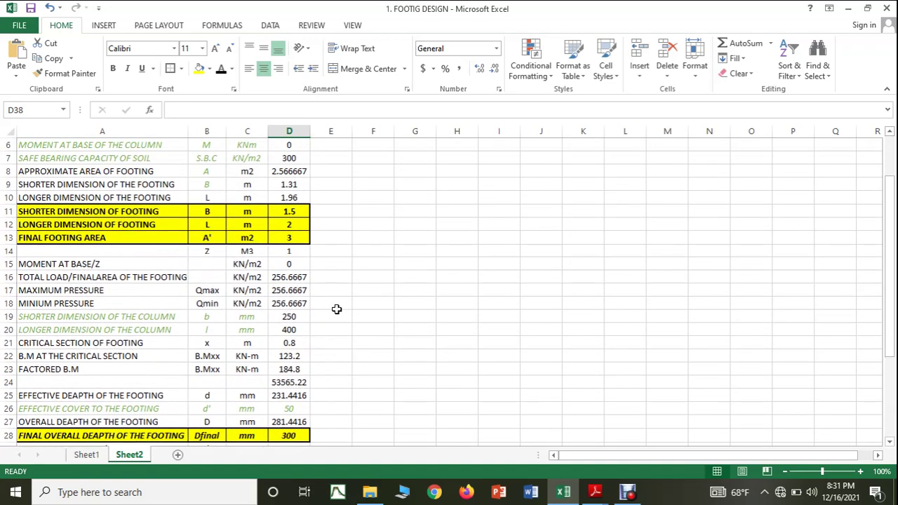
scroll(337, 309, "up", 1)
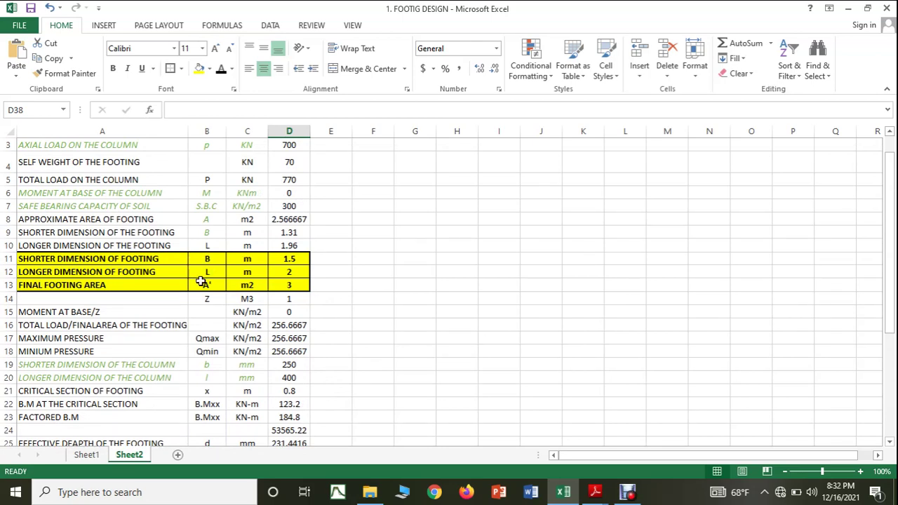
scroll(200, 281, "down", 1)
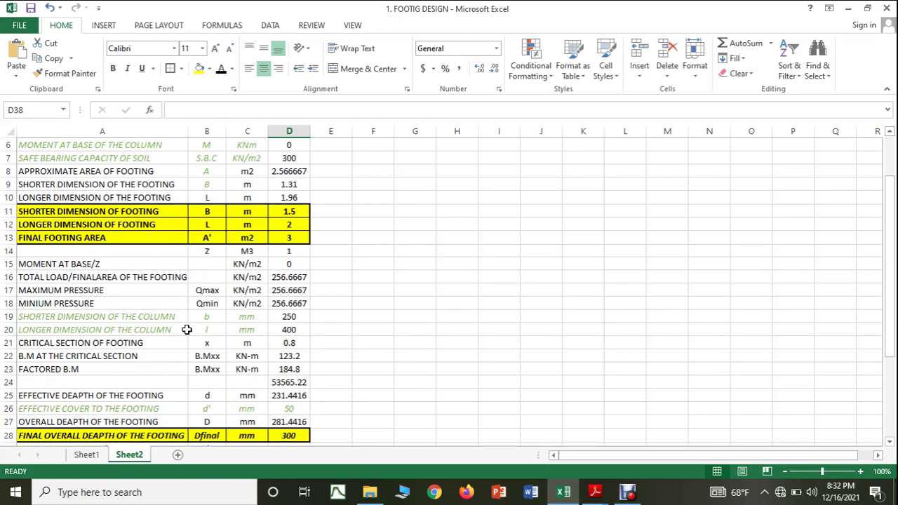
Step: Change the shorter column dimension's unit in C19 to m and set its value in D19 to 0.250
double_click(263, 316)
key("BackSpace")
left_click(278, 319)
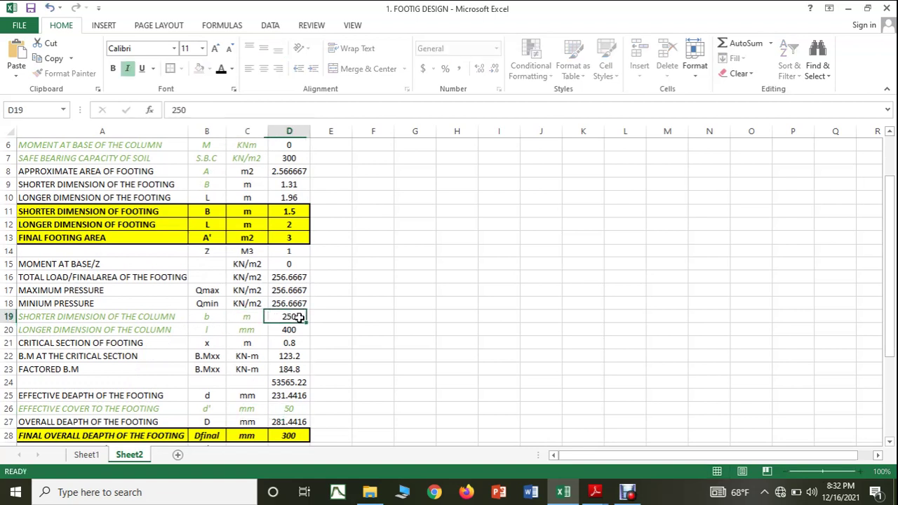
double_click(274, 317)
type("0.")
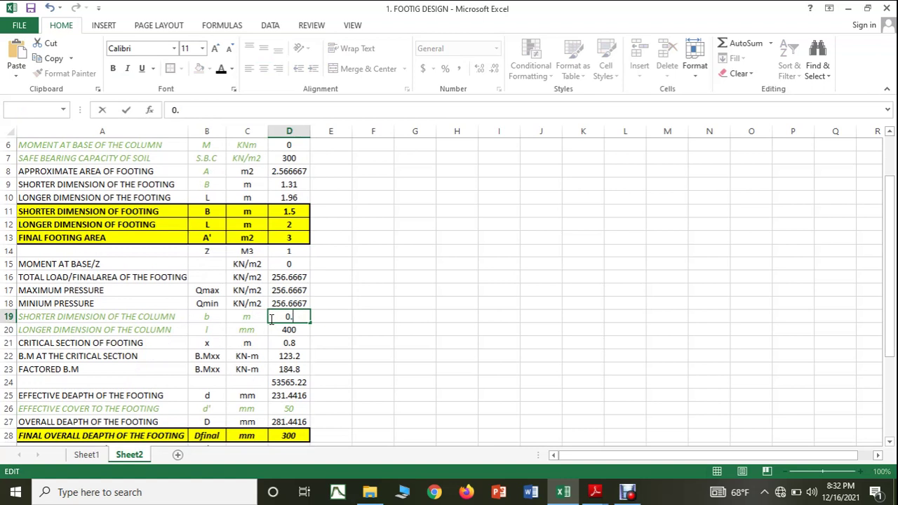
type("250")
Step: Change the longer column dimension's unit in C20 to m and set its value in D20 to 0.40
double_click(261, 331)
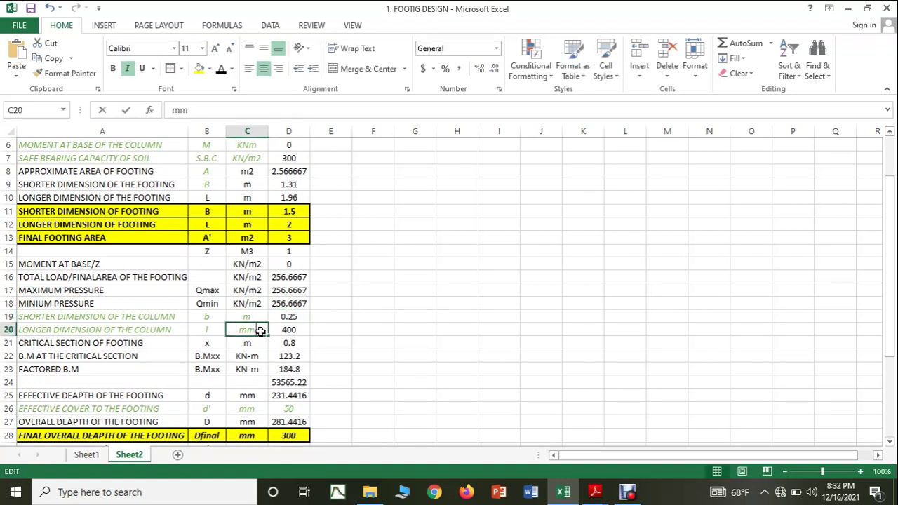
key("BackSpace")
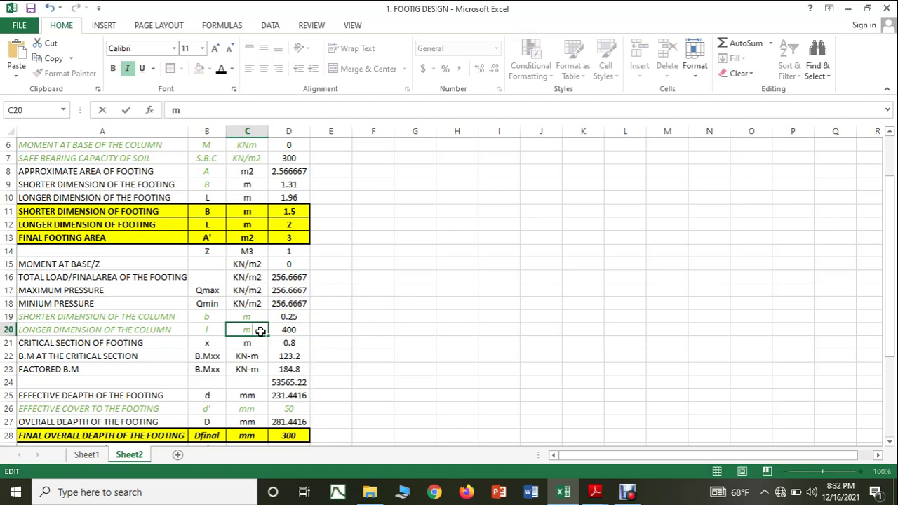
left_click(288, 330)
double_click(290, 330)
type("0.400")
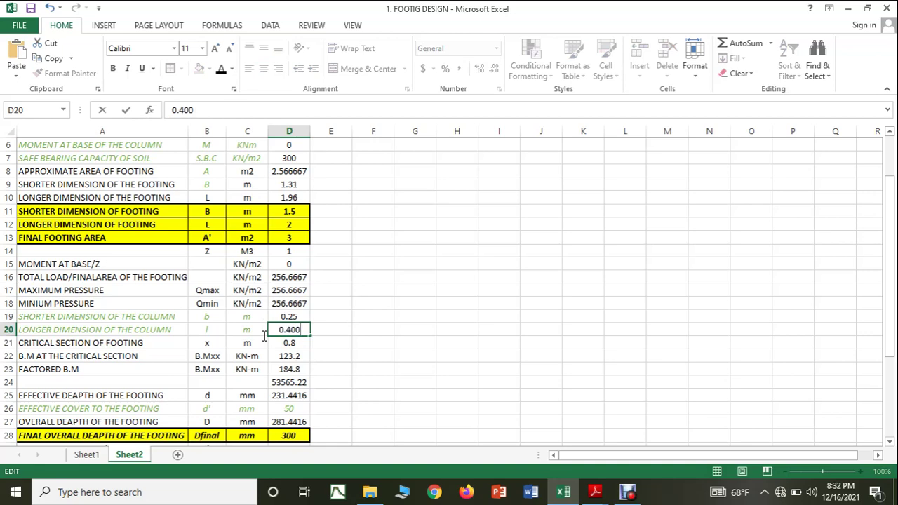
key("BackSpace")
left_click(360, 303)
Step: Format the longer column dimension in D20 to display two decimal places
scroll(360, 303, "down", 2)
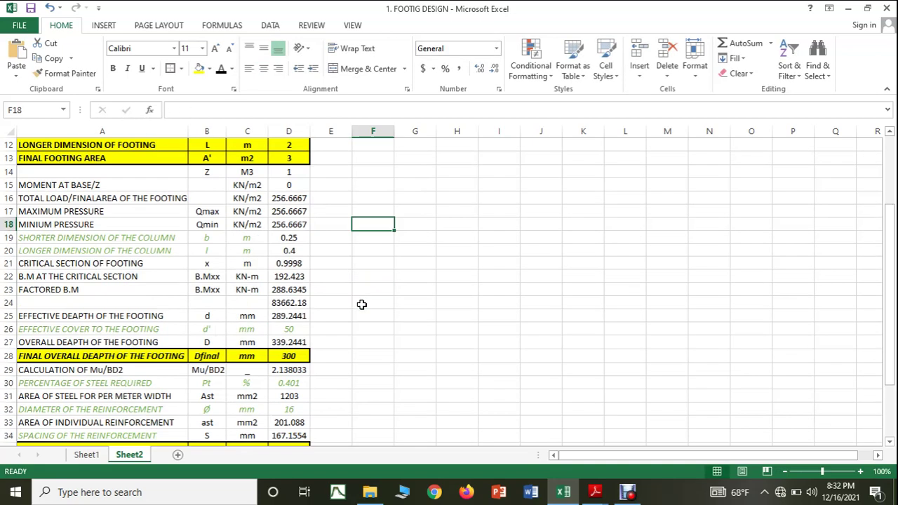
left_click(298, 251)
left_click(479, 69)
left_click(485, 280)
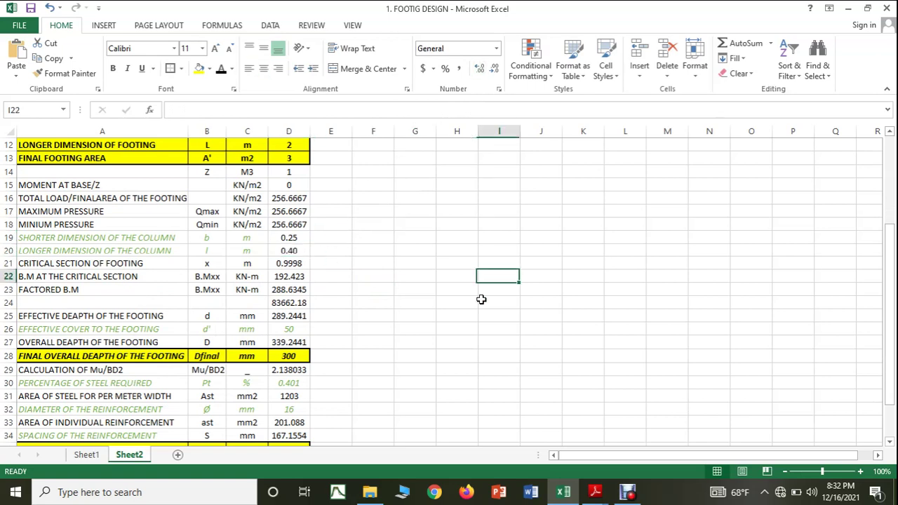
Step: Recheck the Ao formula in the PDF notes, then begin the formula in Excel cell D38 as =((D20*1000)+ using the longer column dimension
scroll(453, 347, "down", 2)
scroll(452, 347, "down", 2)
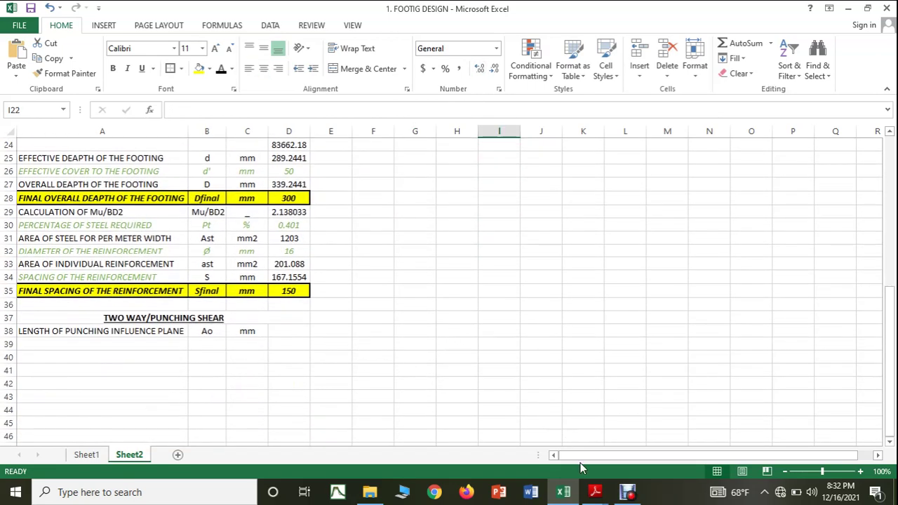
left_click(594, 493)
left_click(535, 460)
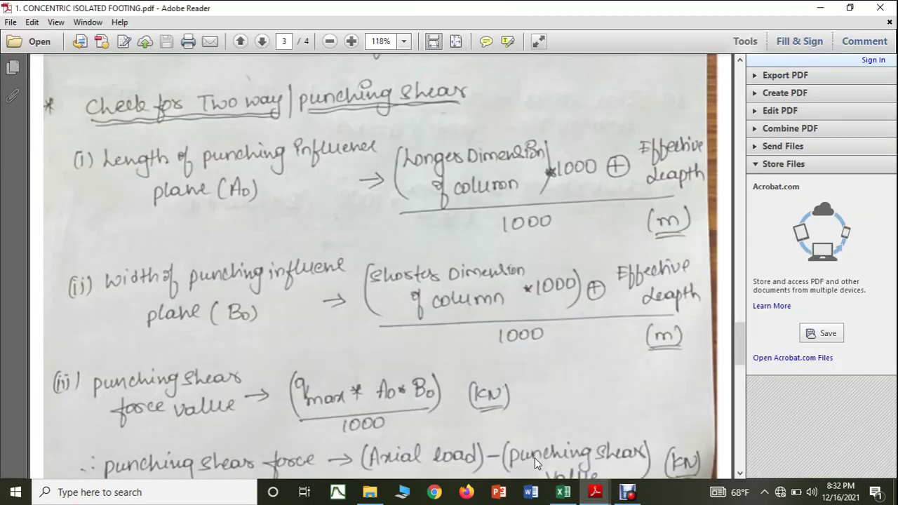
left_click(563, 491)
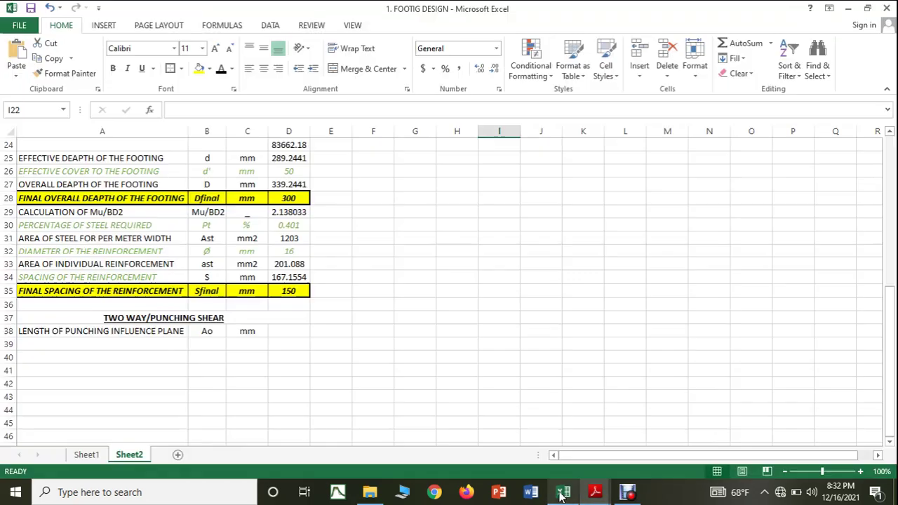
left_click(281, 334)
type("=")
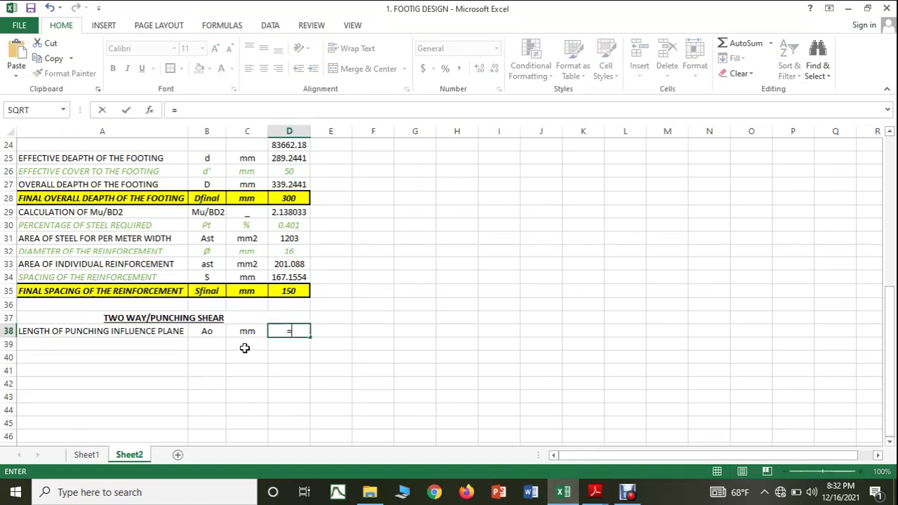
type("((")
scroll(235, 353, "up", 2)
scroll(235, 352, "up", 1)
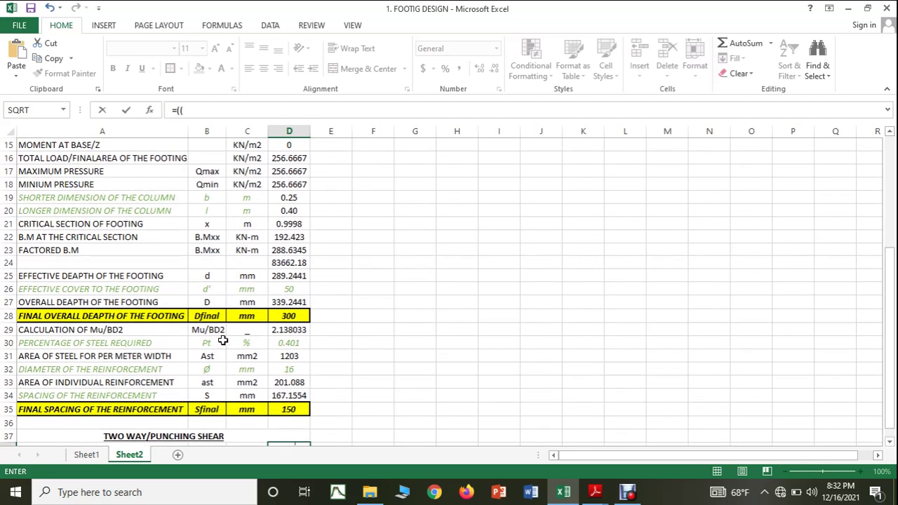
left_click(290, 213)
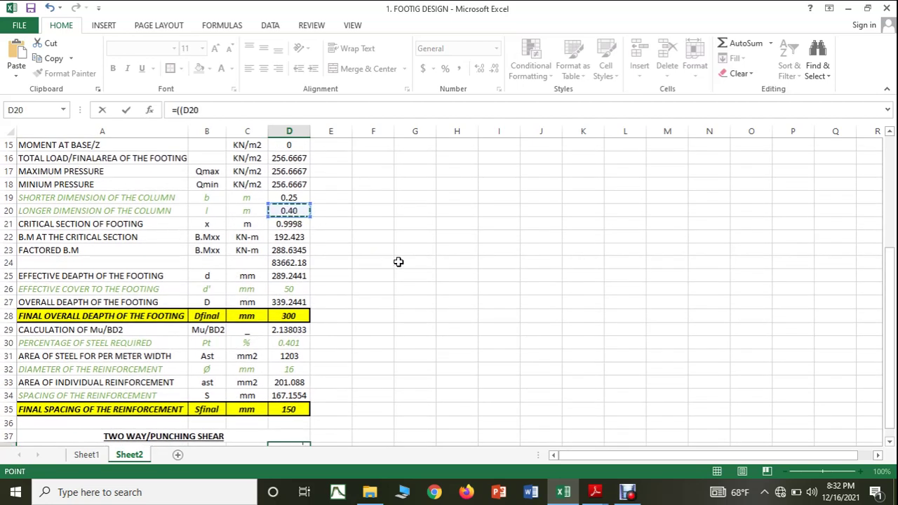
scroll(427, 268, "down", 2)
type("*1")
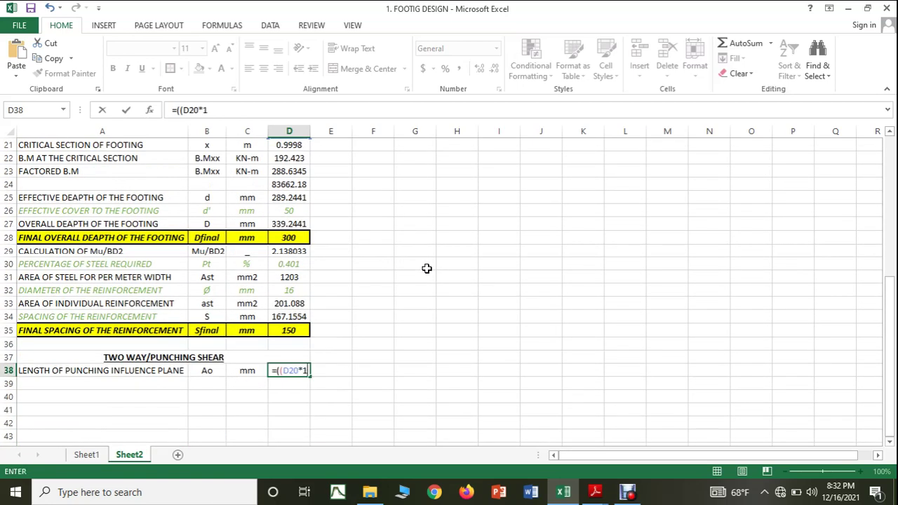
type("000)+")
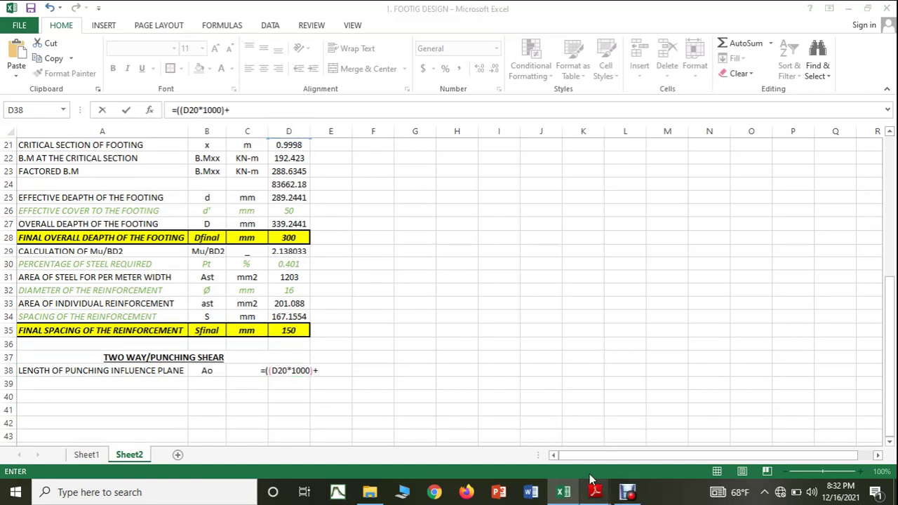
Step: Consult the Ao formula in the PDF notes and complete Excel cell D38 as =((D20*1000)+D25)/1000, using the effective depth
mouse_move(593, 487)
left_click(540, 451)
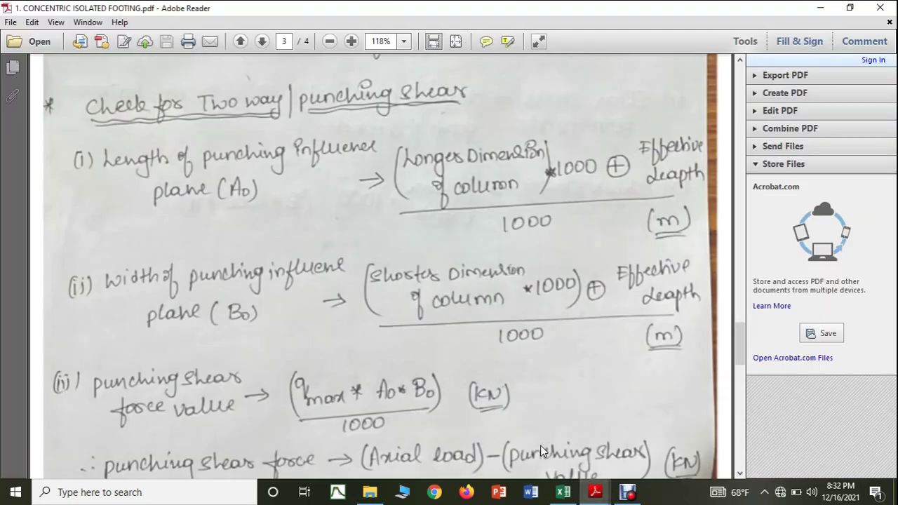
left_click(563, 491)
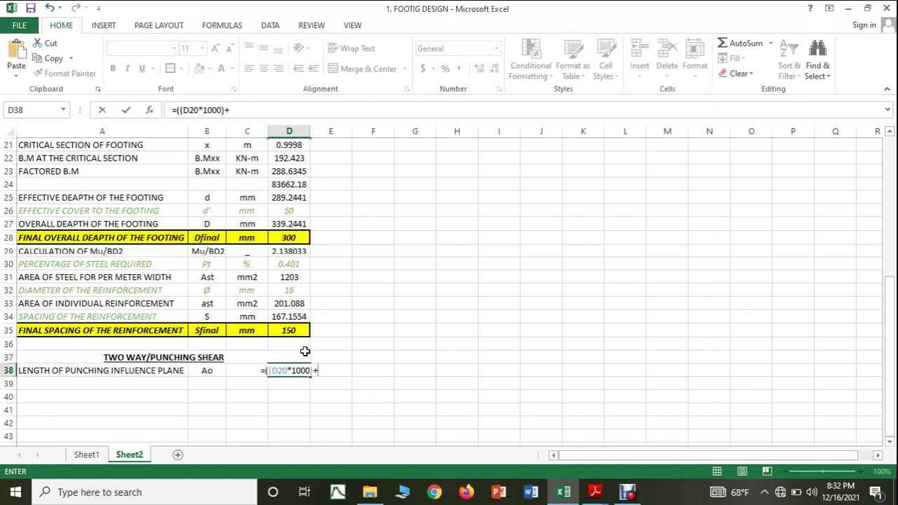
left_click(297, 198)
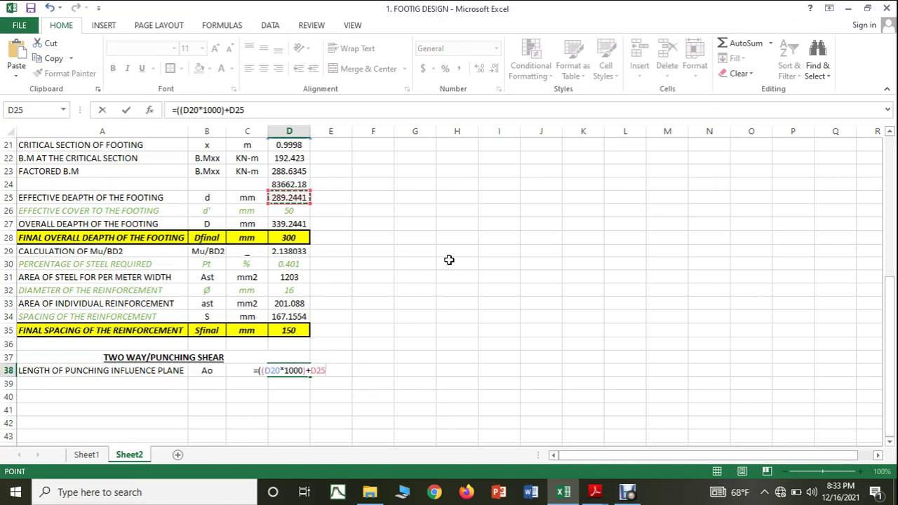
mouse_move(593, 490)
left_click(568, 454)
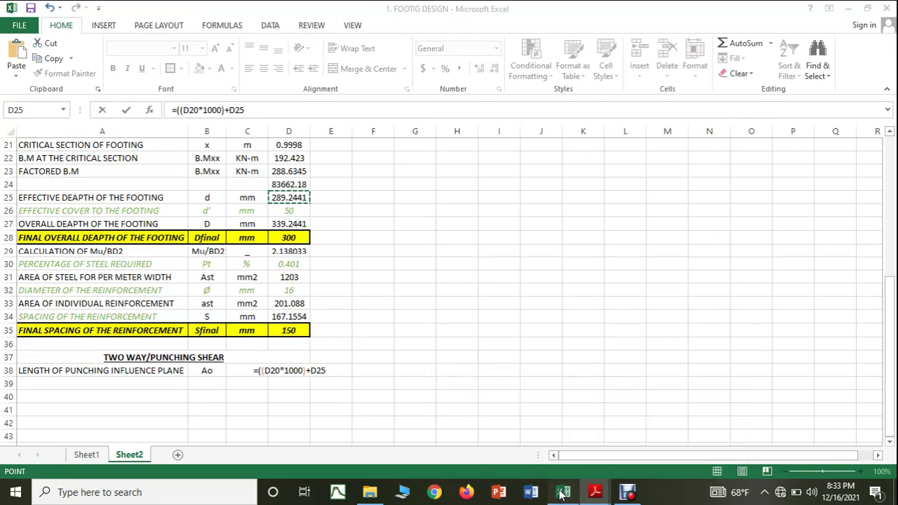
type(")")
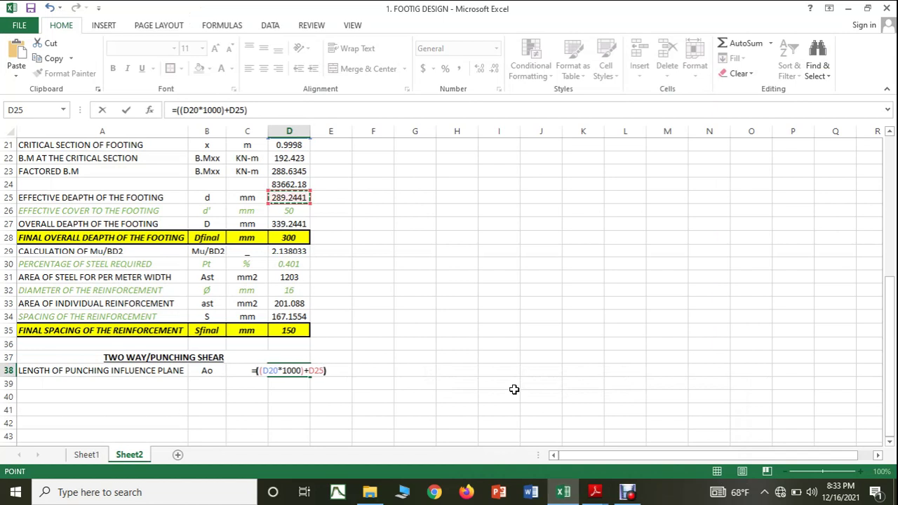
type("/1000")
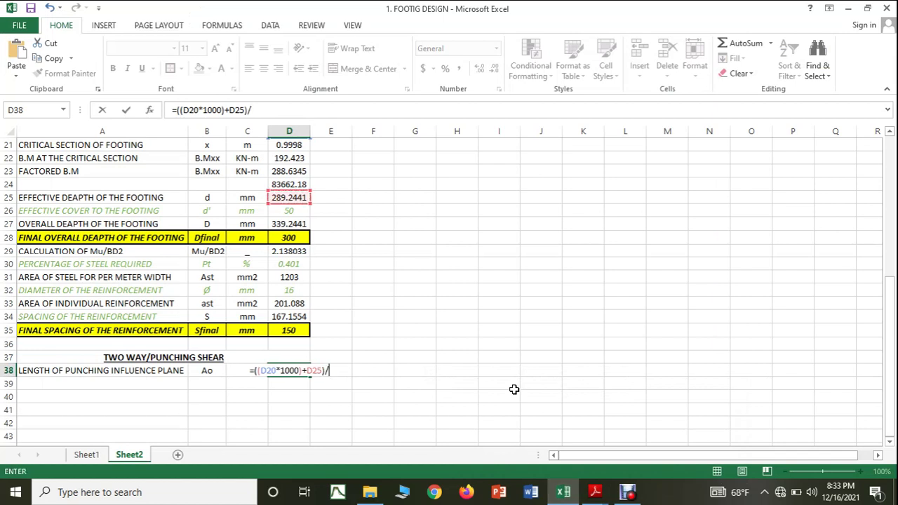
key("Return")
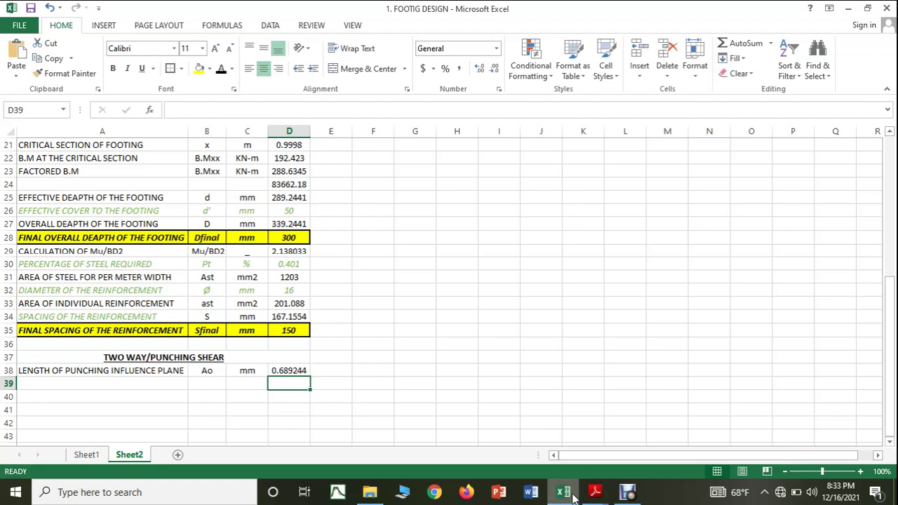
Step: Remove the division by 1000 from the Ao formula in D38, leaving =((D20*1000)+D25)
mouse_move(572, 495)
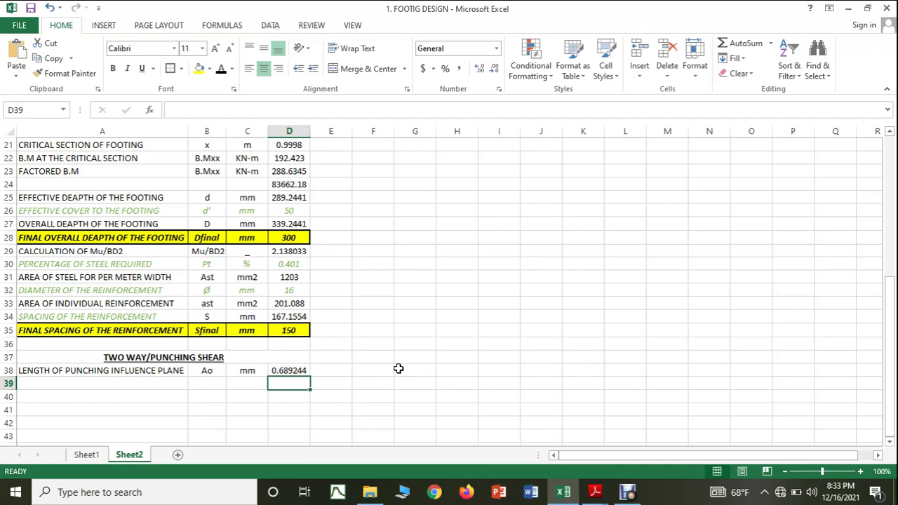
left_click(294, 372)
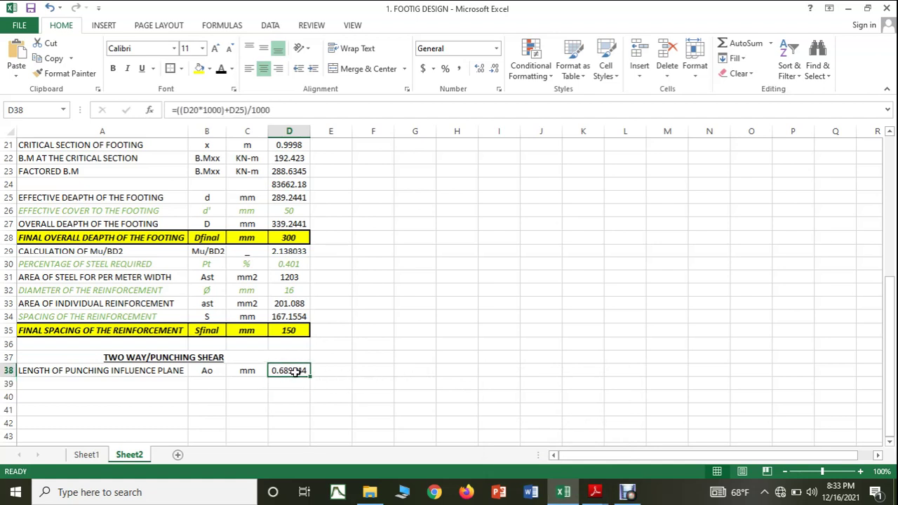
left_click(297, 115)
key("BackSpace")
key("BackSpace")
key("BackSpace")
key("BackSpace")
key("BackSpace")
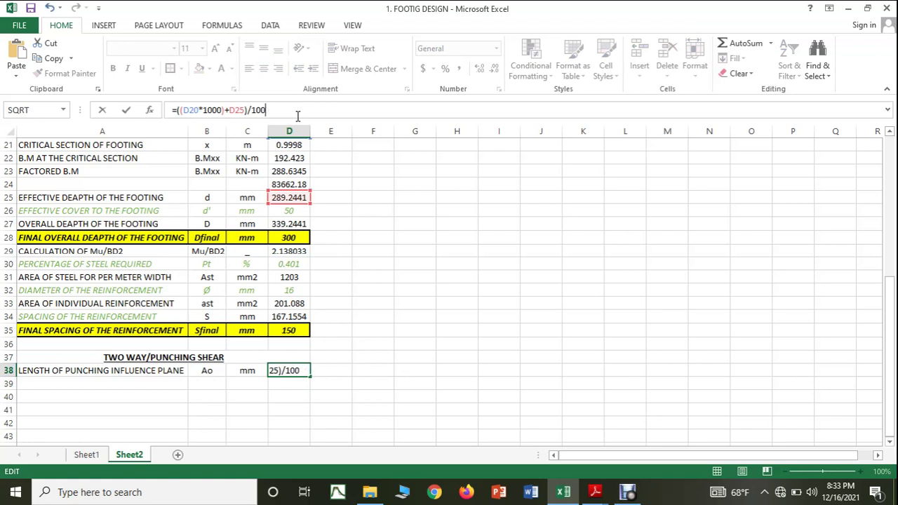
key("Return")
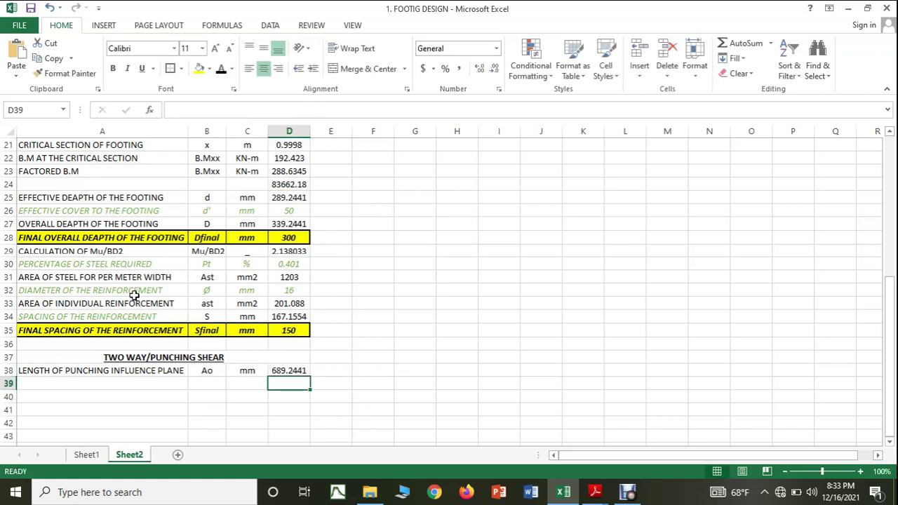
Step: Copy the A38 label into A39, reword it as SHORTER OF PUNCHING INFLUENCE PLANE, and widen column A to fit it
left_click(86, 371)
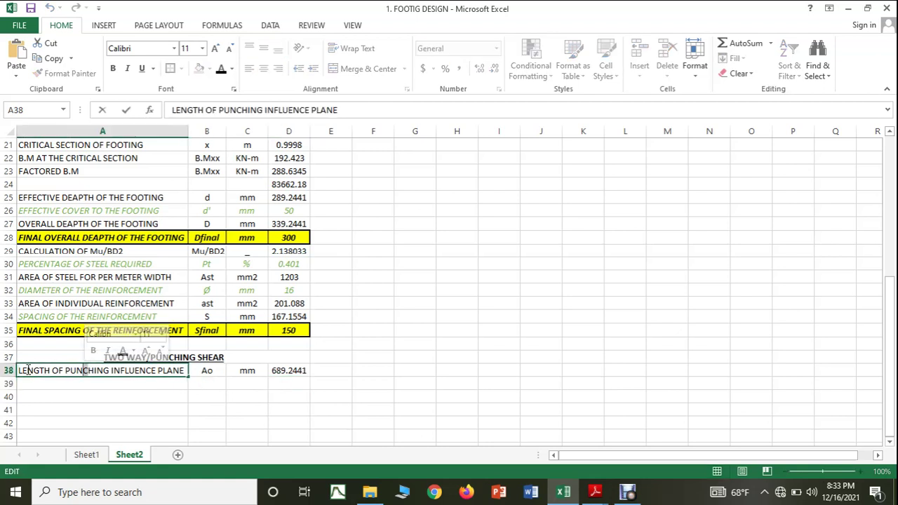
double_click(87, 371)
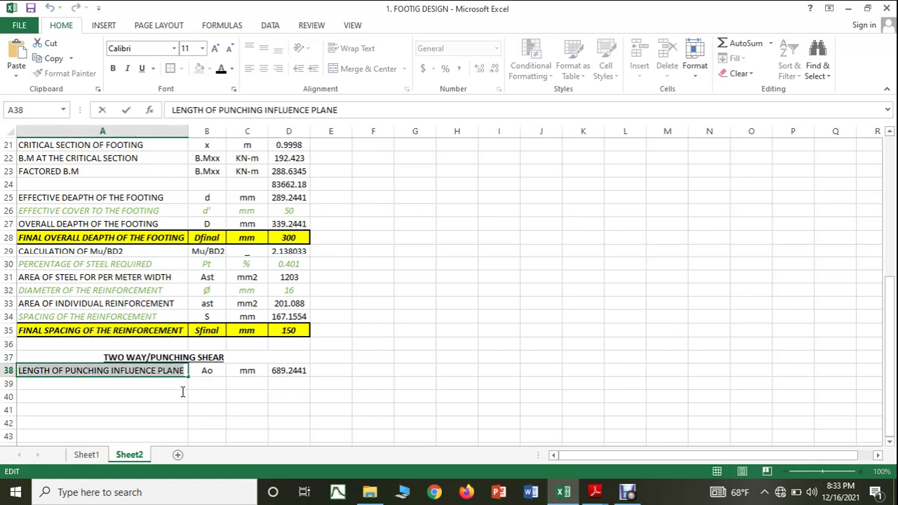
left_click(68, 383)
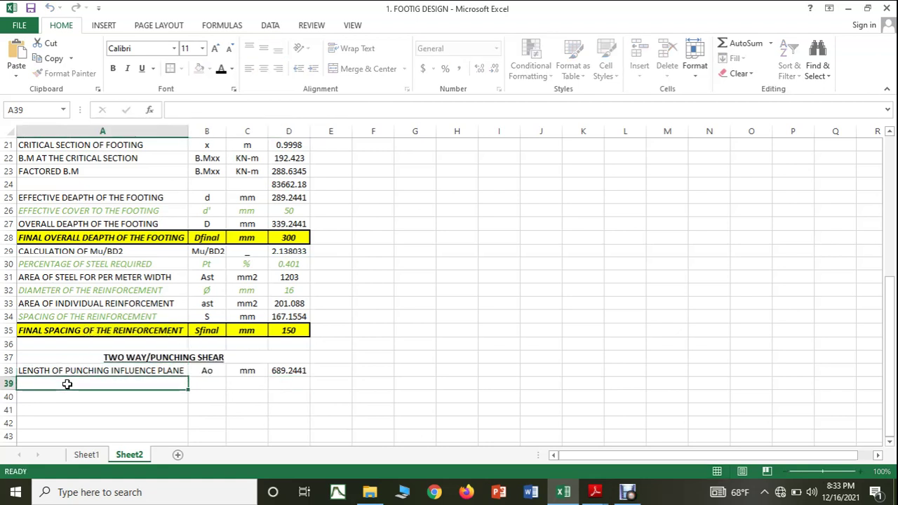
type("LENGTH OF PUNCHING INFLUENCE PLANE")
double_click(24, 383)
type("SHORTE")
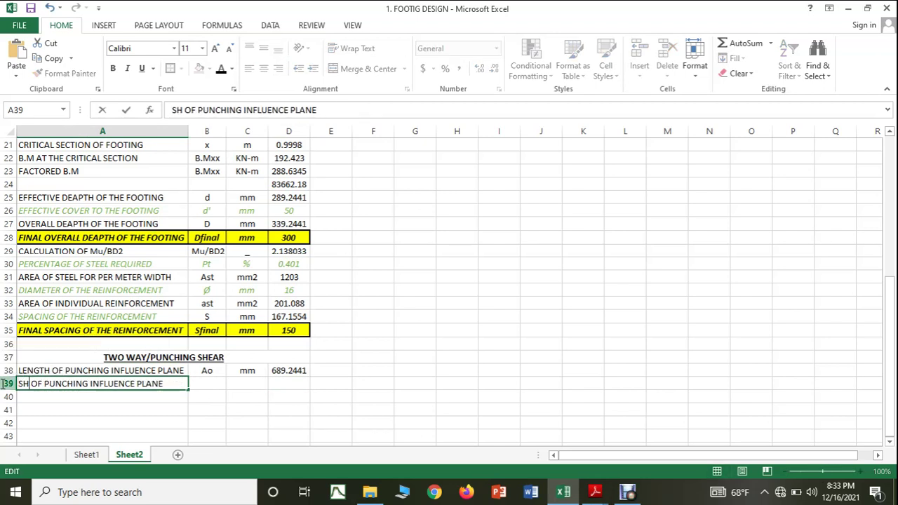
type("R")
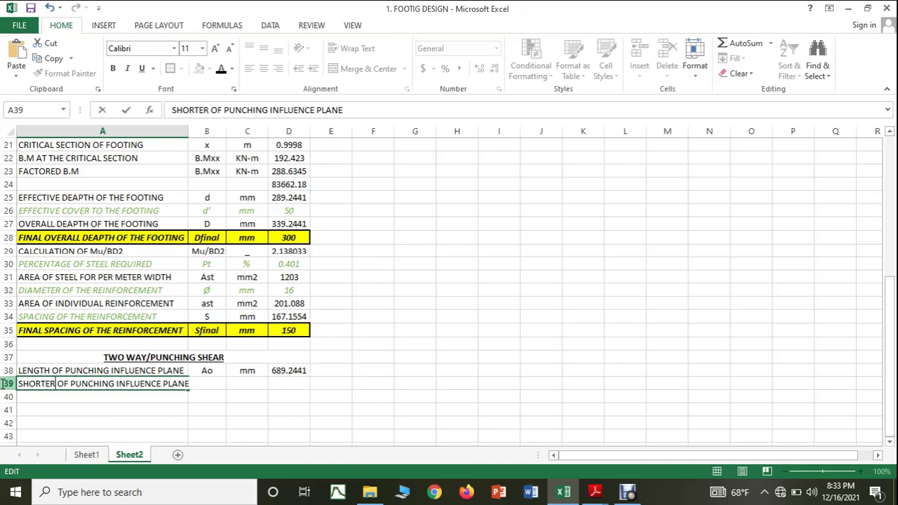
left_click(257, 413)
left_click_drag(188, 131, 195, 131)
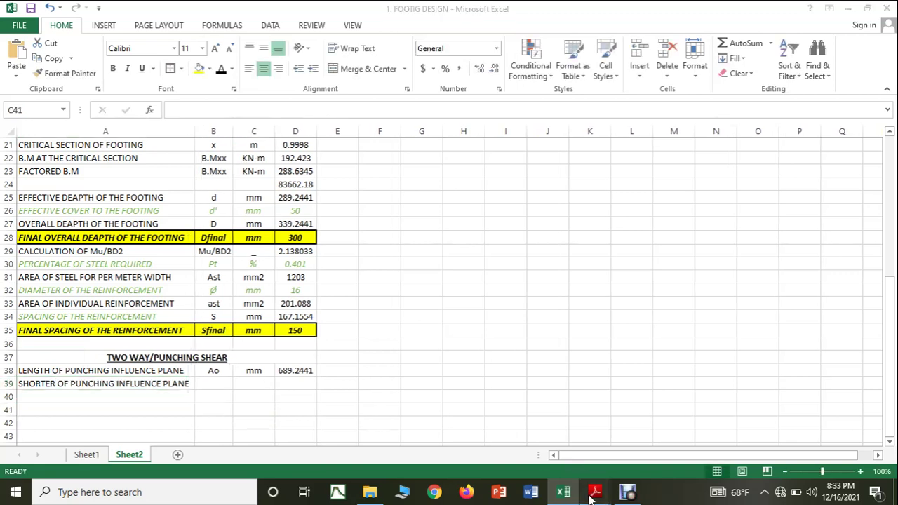
Step: Check the width symbol in the PDF notes, then enter Bo in B39 and the unit mm in C39 in Excel
left_click(498, 450)
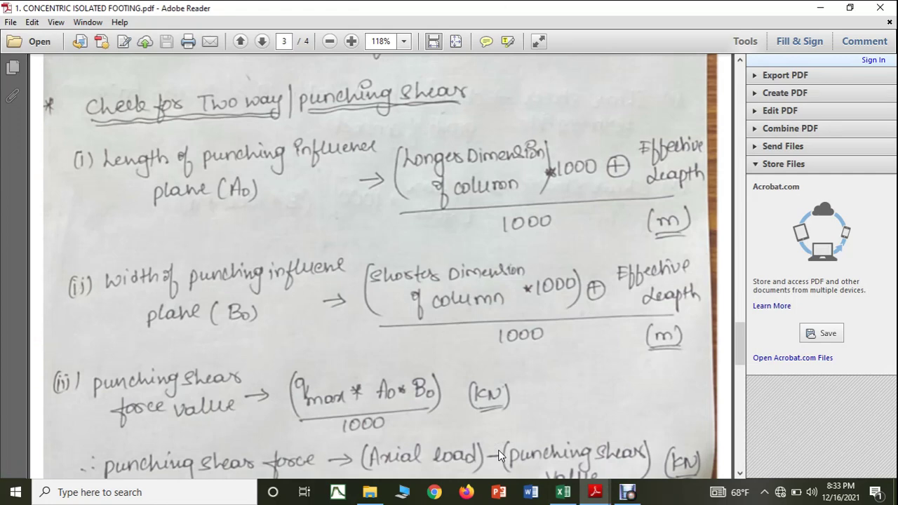
left_click(563, 493)
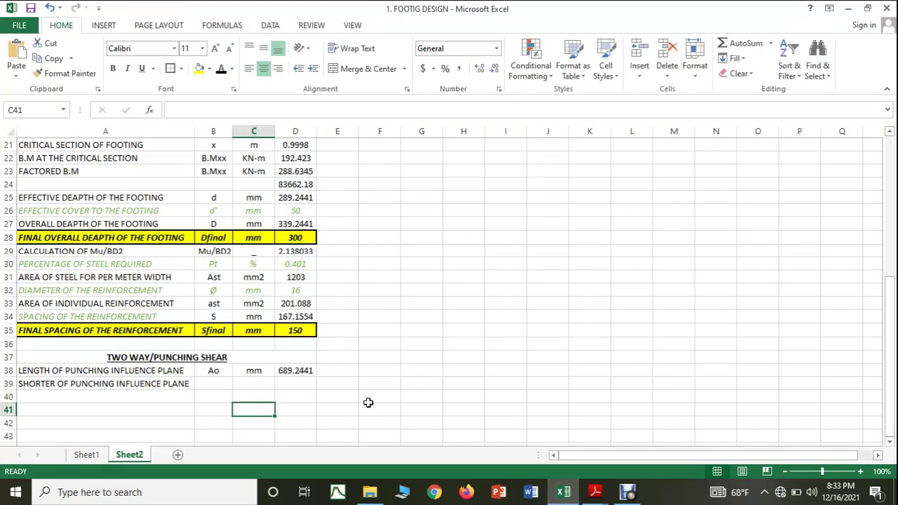
left_click(211, 386)
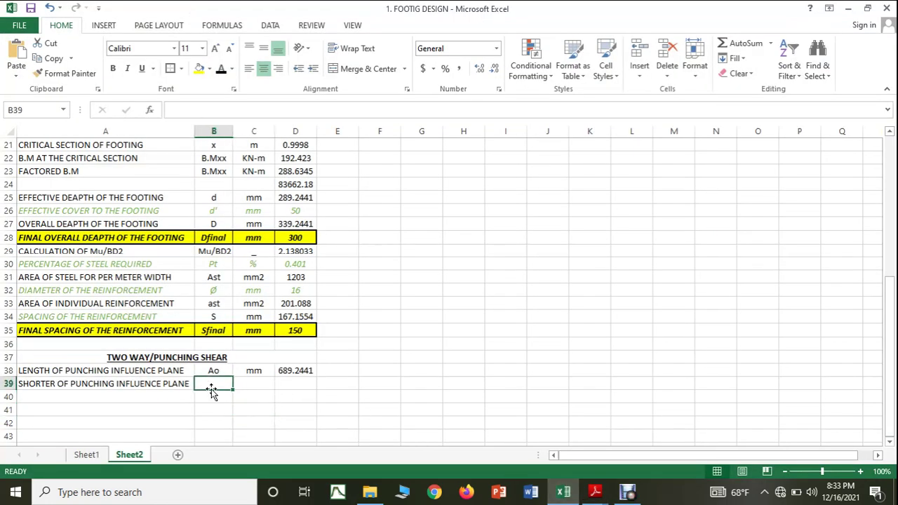
type("Bo")
key("Tab")
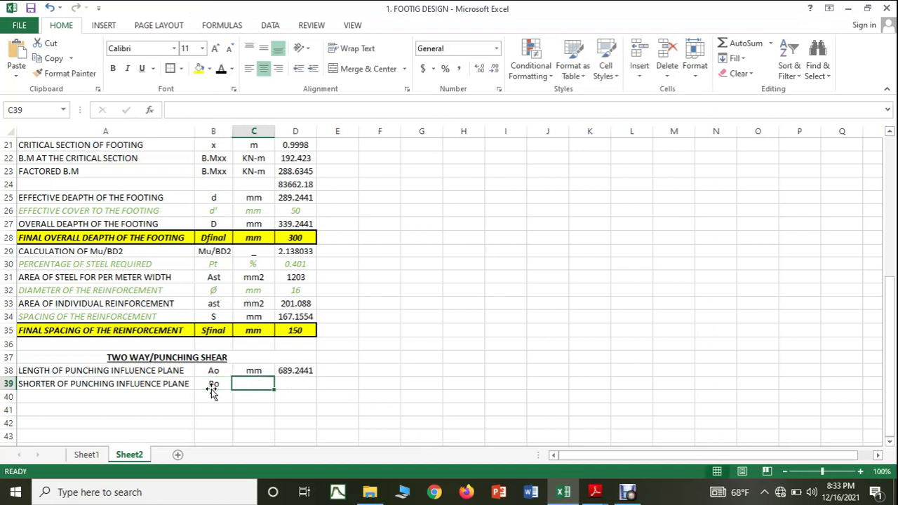
type("mm")
key("Tab")
Step: Enter the Bo formula =((D19*1000+D25)) in D39, using the shorter column dimension and the effective depth
type("=((")
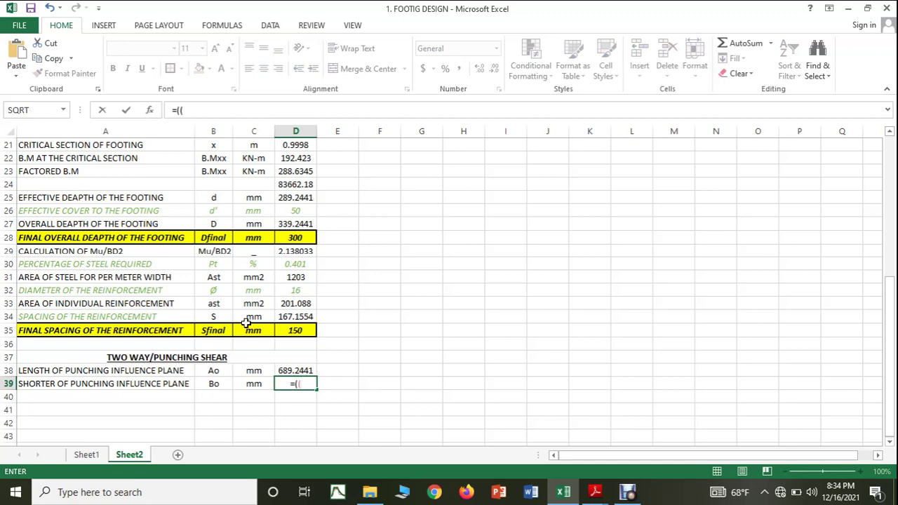
scroll(242, 319, "up", 2)
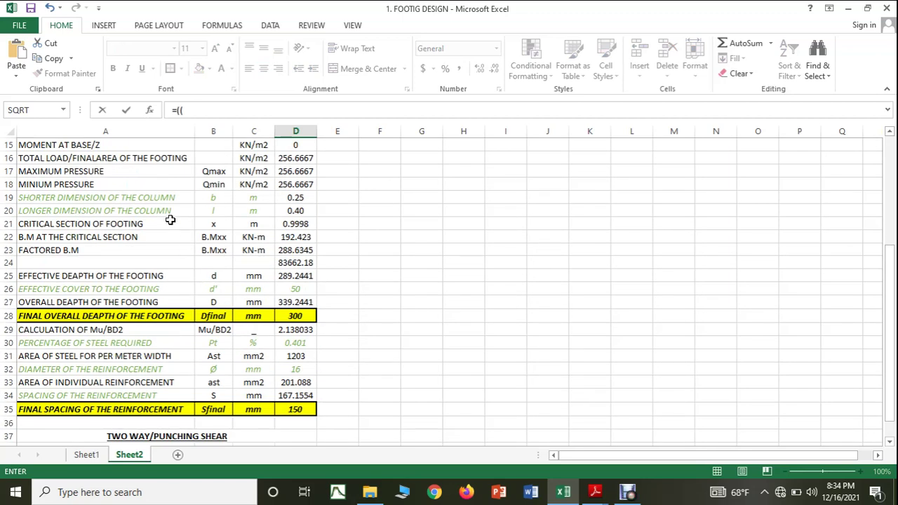
left_click(295, 197)
scroll(405, 264, "down", 2)
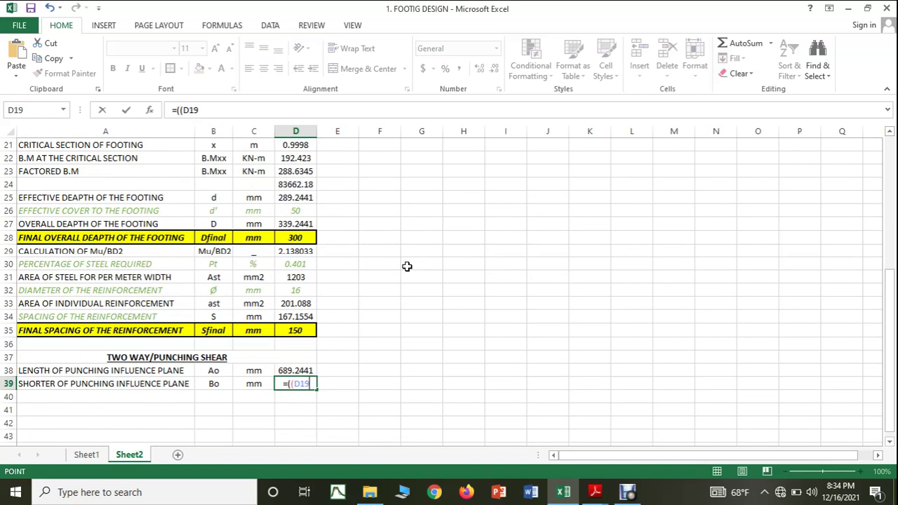
type("*1000")
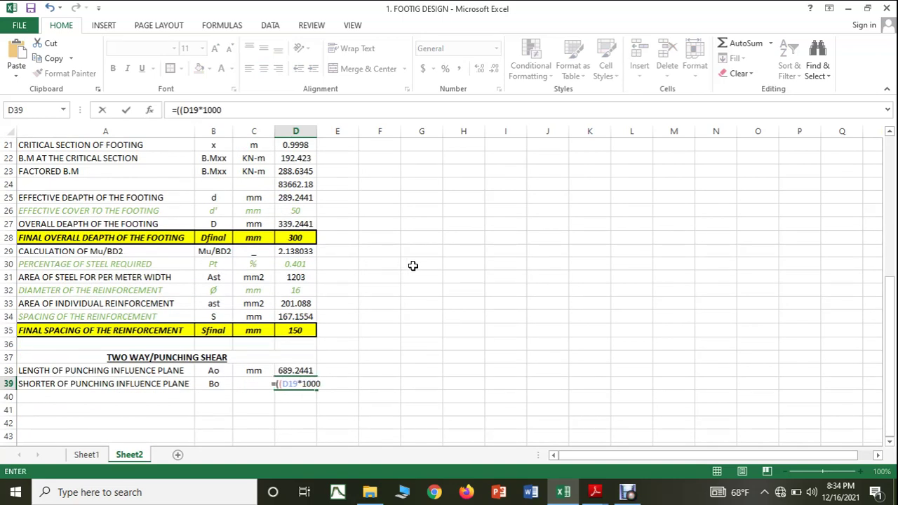
type("+")
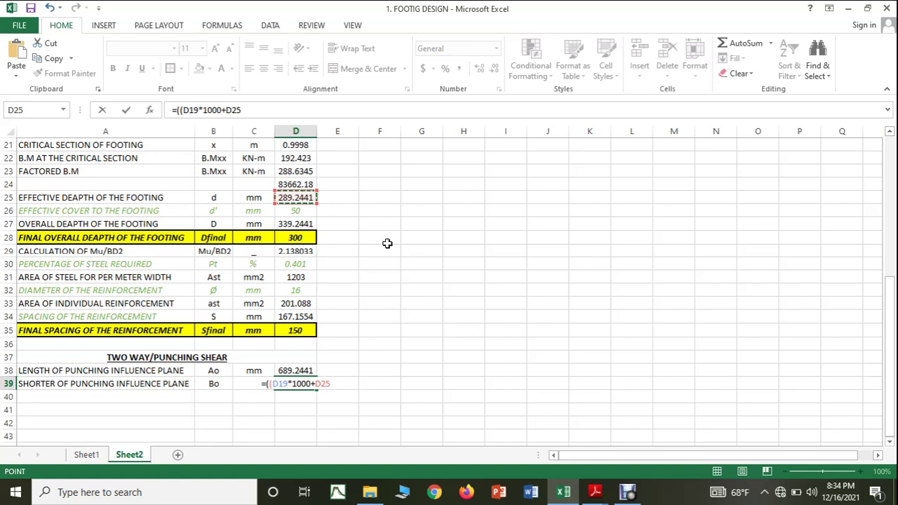
type("))")
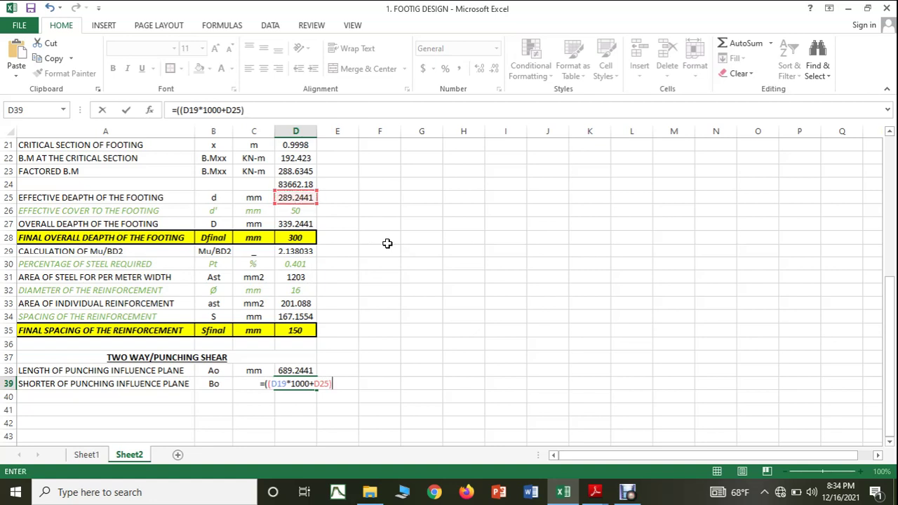
key("Return")
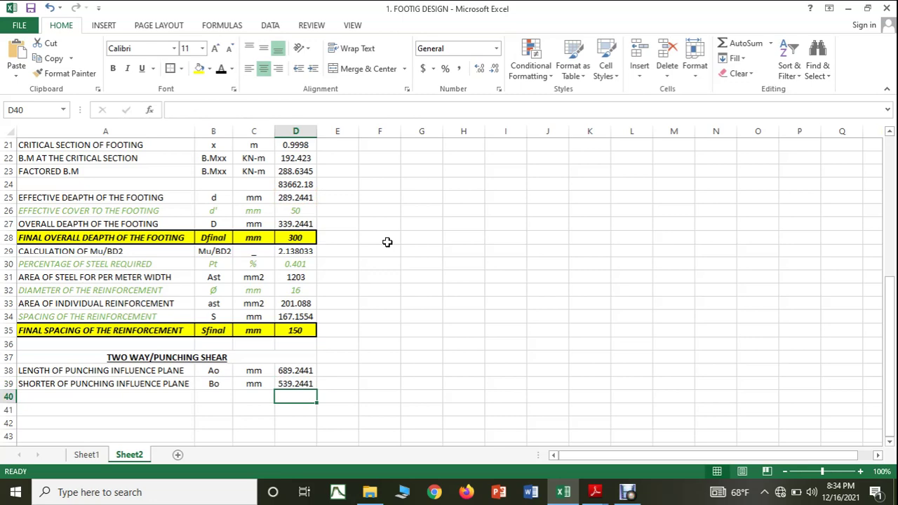
Step: Read the punching shear force value formula in the PDF notes, then label A40 PUNCHING SHEAR VALUE in Excel
left_click(595, 489)
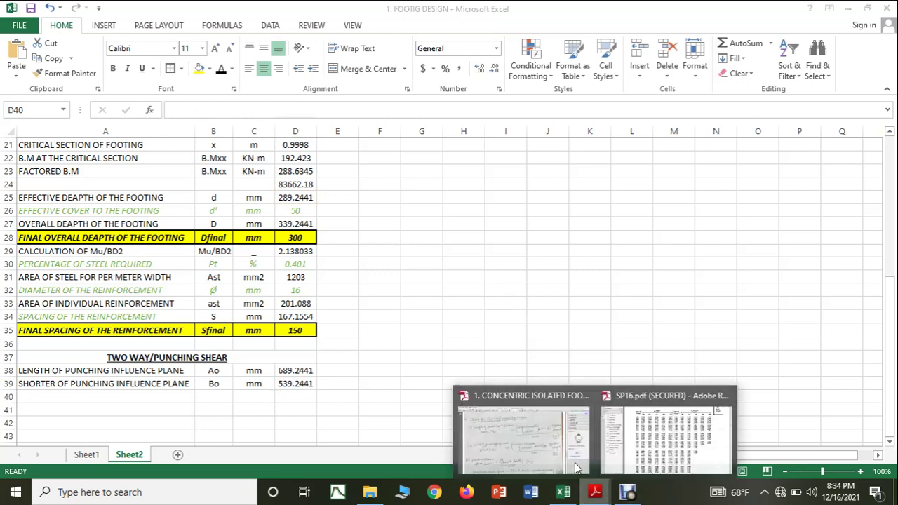
left_click(545, 448)
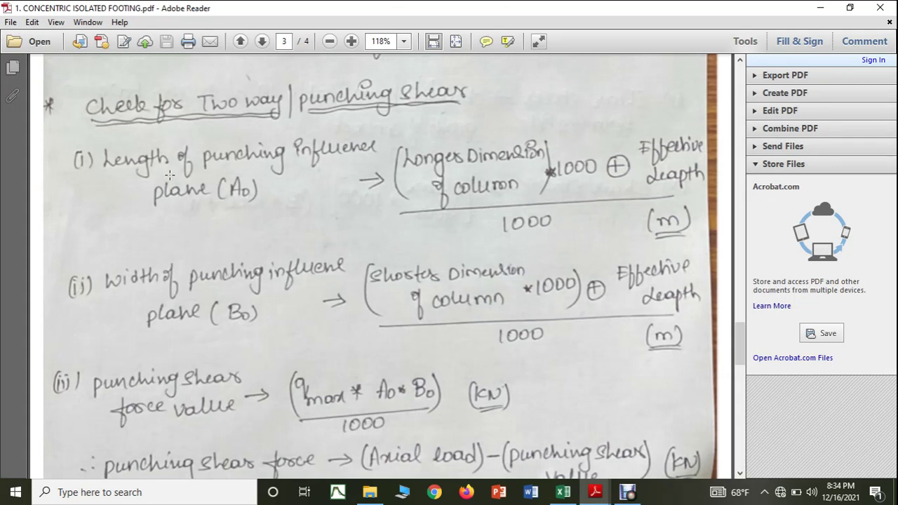
scroll(191, 238, "down", 2)
scroll(192, 239, "down", 1)
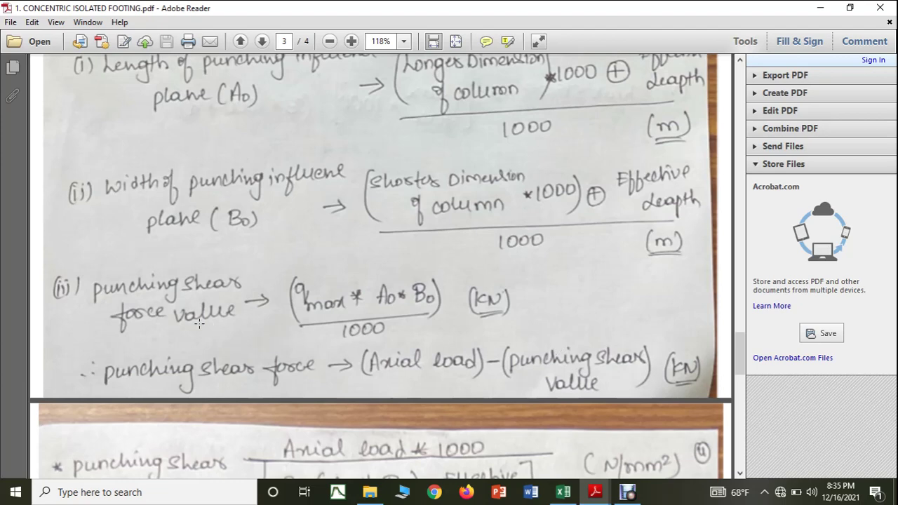
key("alt+Tab")
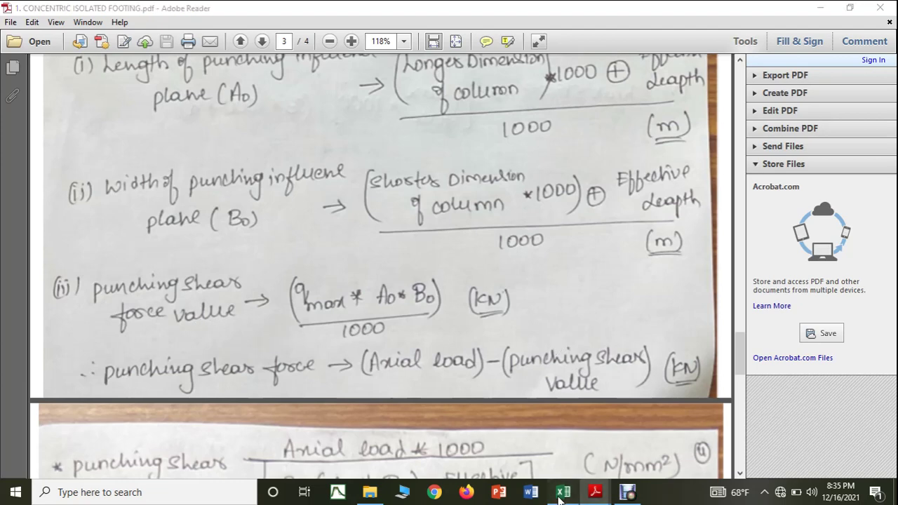
left_click(101, 397)
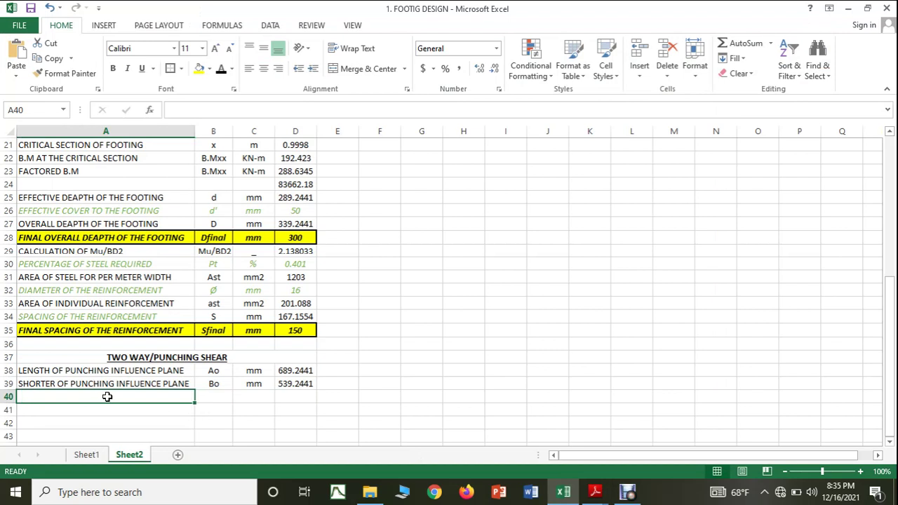
type("P")
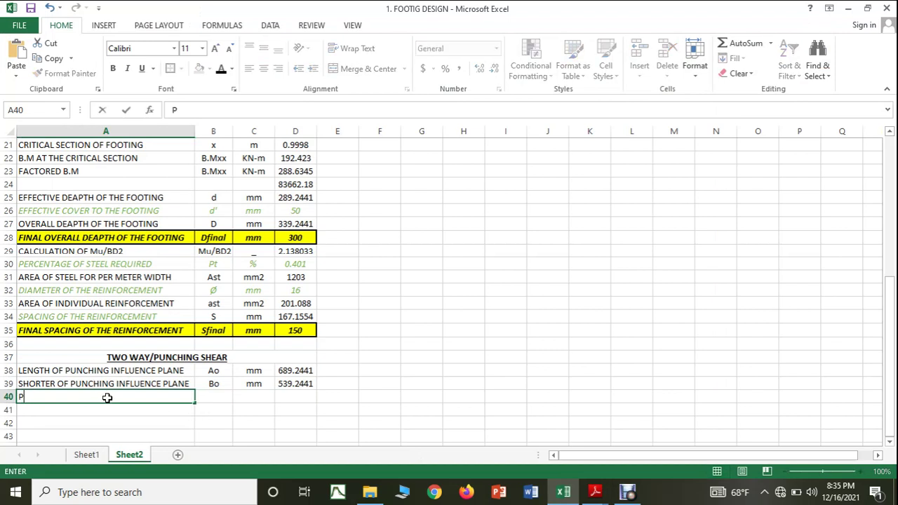
type("UNCHING")
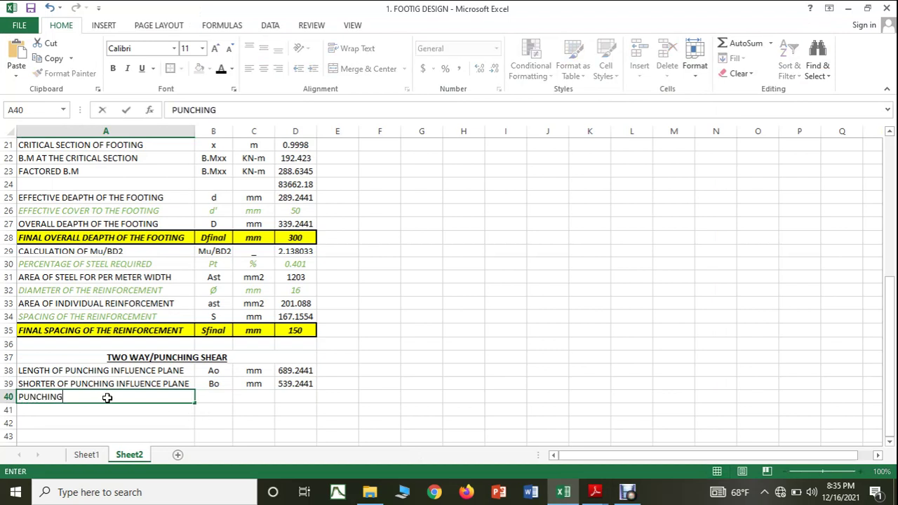
type(" SHEAR VALU")
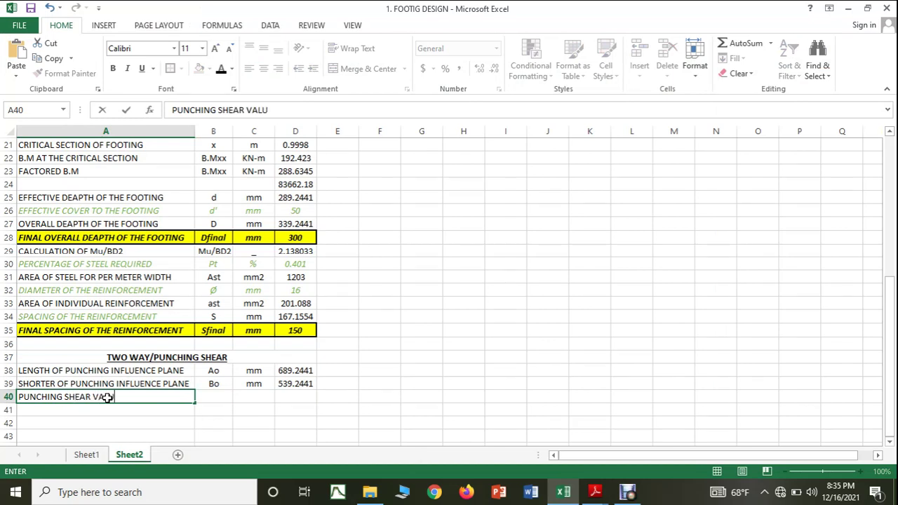
type("E")
Step: Check the unit of the punching shear value in the PDF notes, then enter KN in C40 in Excel
left_click(248, 394)
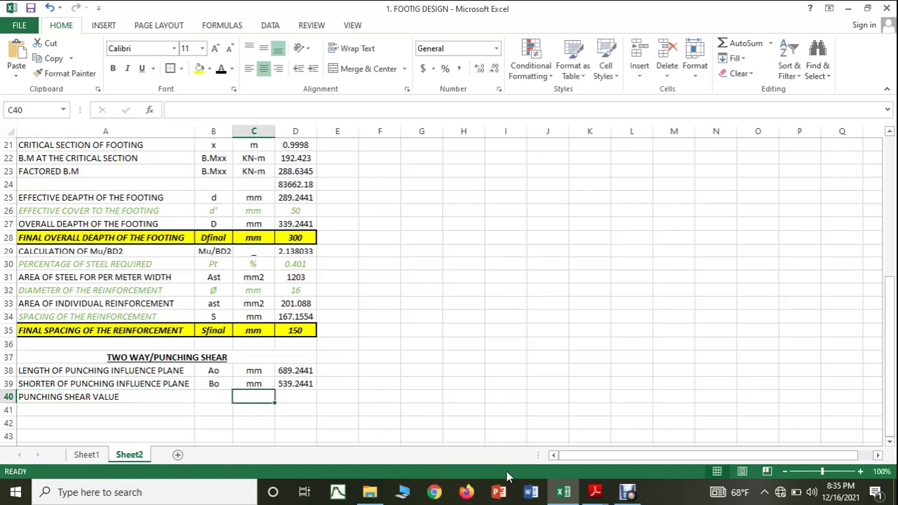
mouse_move(591, 495)
mouse_move(660, 446)
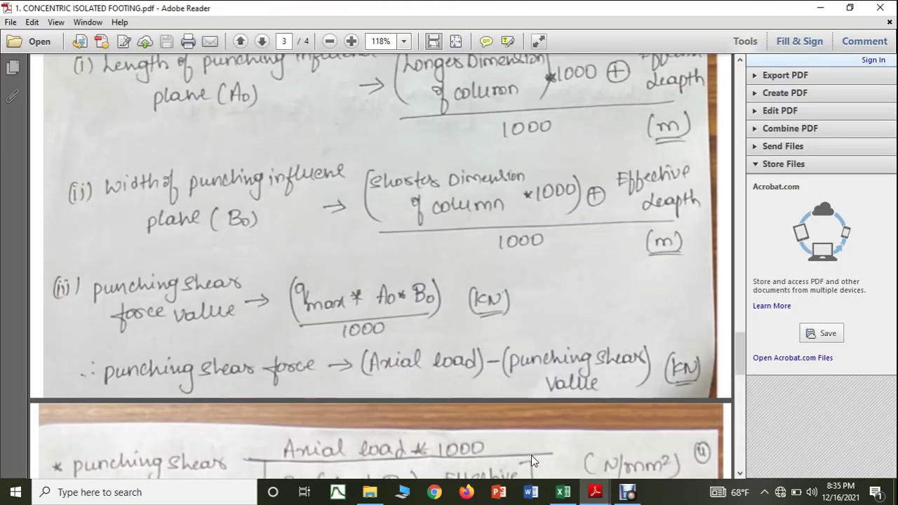
left_click(522, 438)
left_click(565, 491)
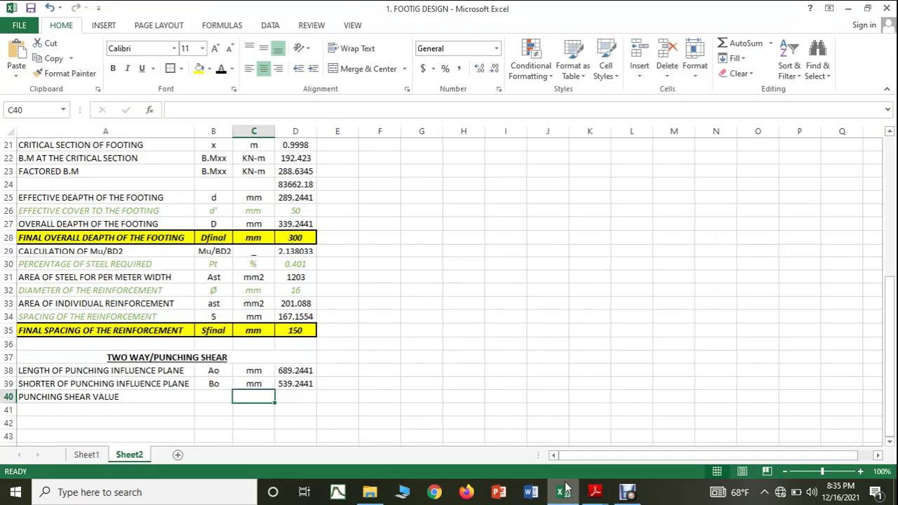
type("KN")
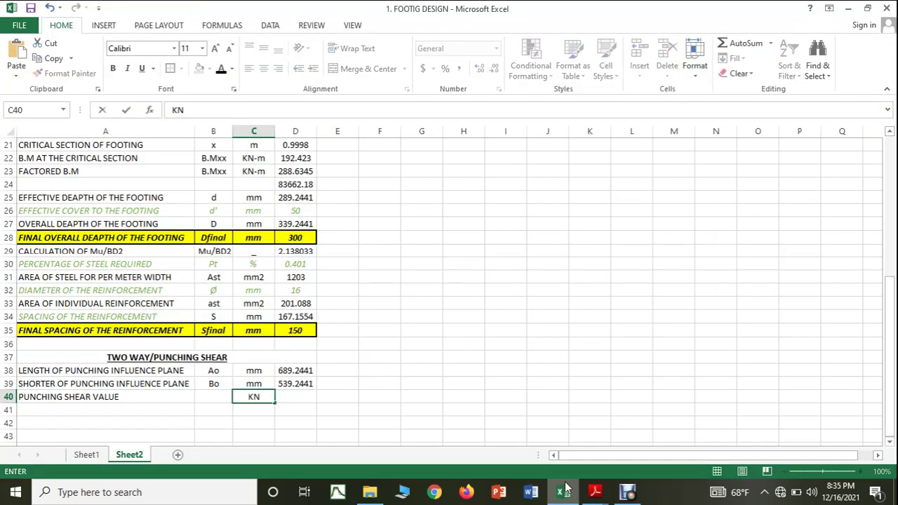
key("Tab")
Step: Close the SP16 PDF and consult the punching shear value formula in the concentric isolated footing notes in Adobe Reader
mouse_move(595, 491)
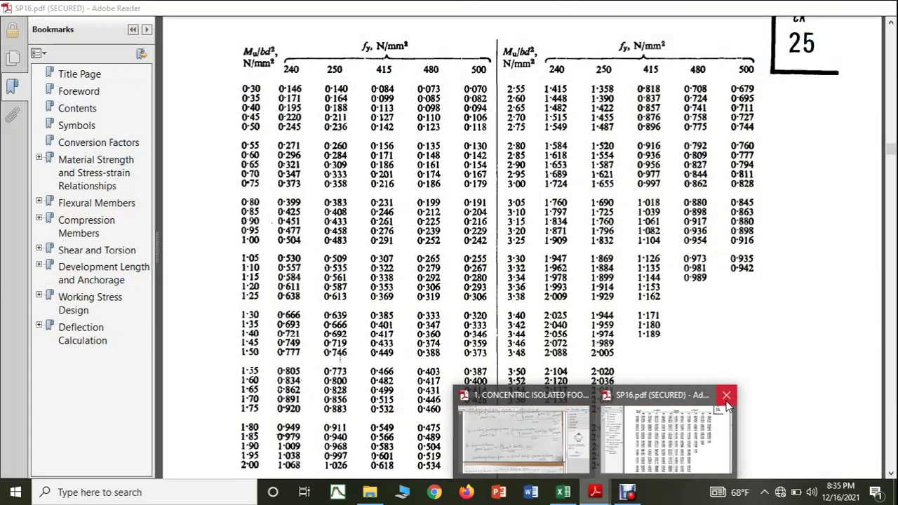
left_click(727, 394)
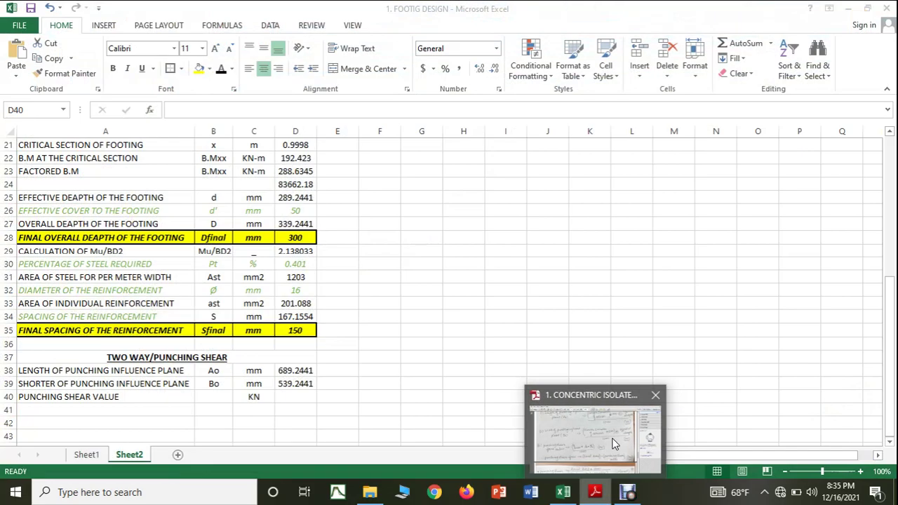
left_click(611, 443)
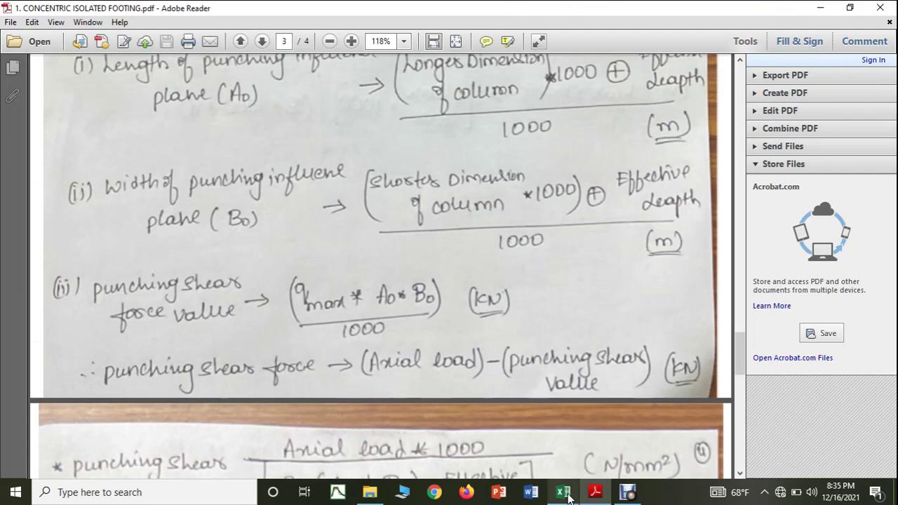
Step: In Excel, enter the punching shear value formula =(D17*D38*D39)/1000 in D40, using maximum pressure, Ao and Bo
left_click(562, 492)
type("=")
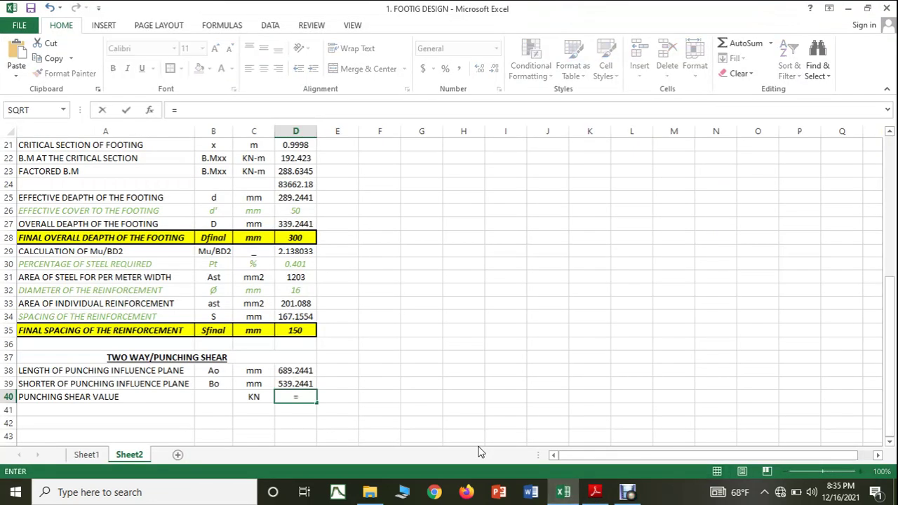
type("(")
scroll(304, 368, "up", 2)
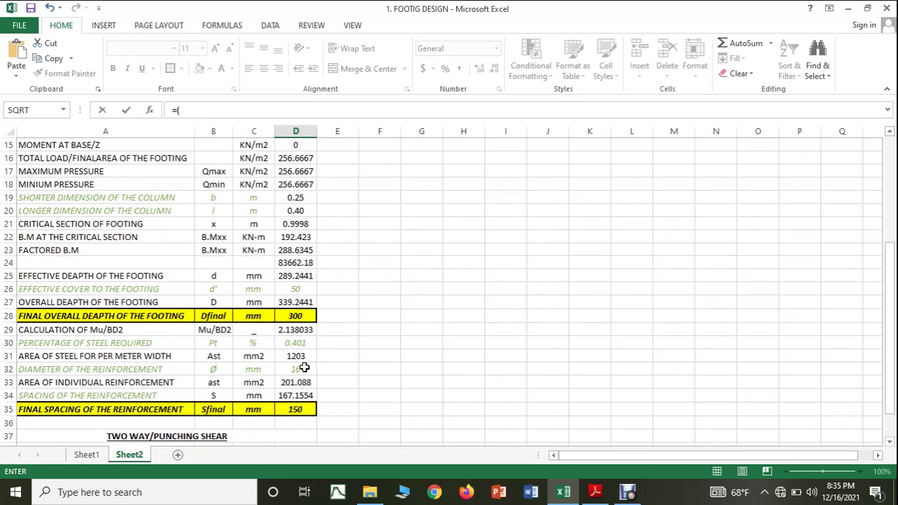
left_click(285, 172)
type("*")
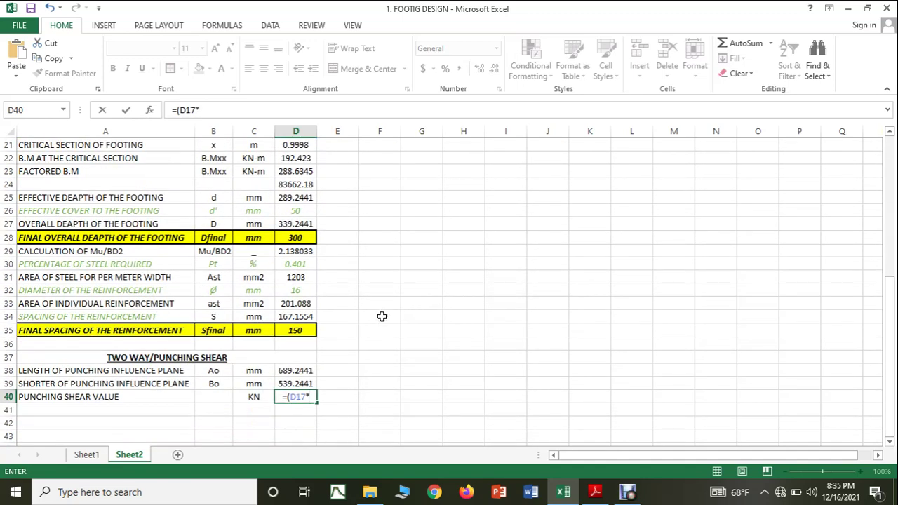
left_click(286, 371)
type("*")
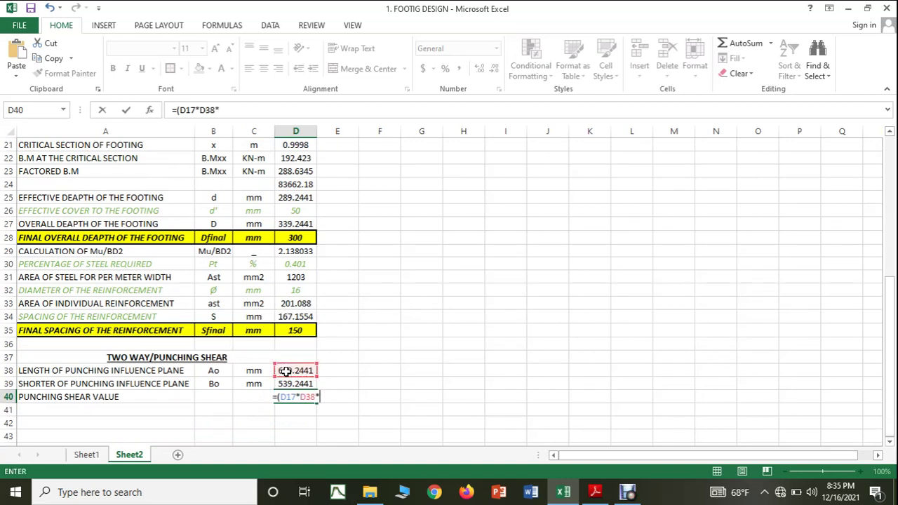
left_click(289, 383)
type(")/1000")
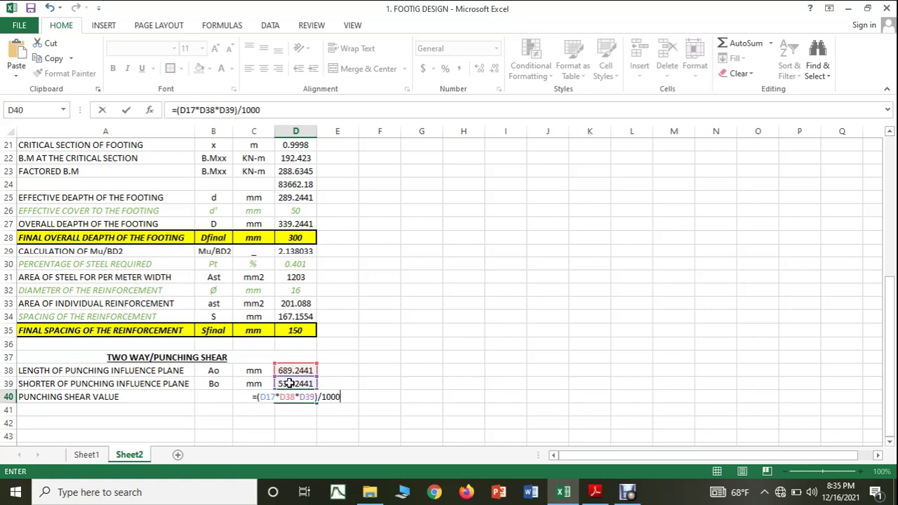
key("Return")
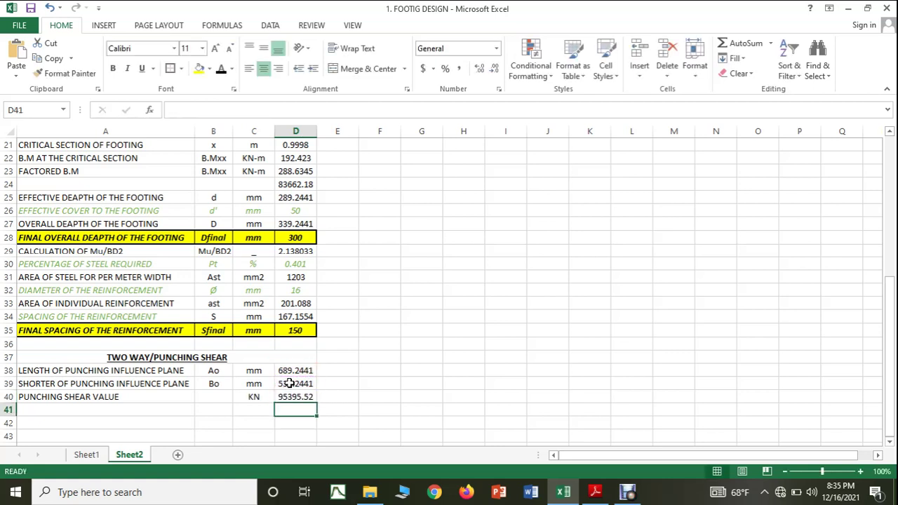
Step: Try appending a multiplication by 1000 to the D40 formula, as =(D17*D38*D39)/1000*1000
left_click(293, 396)
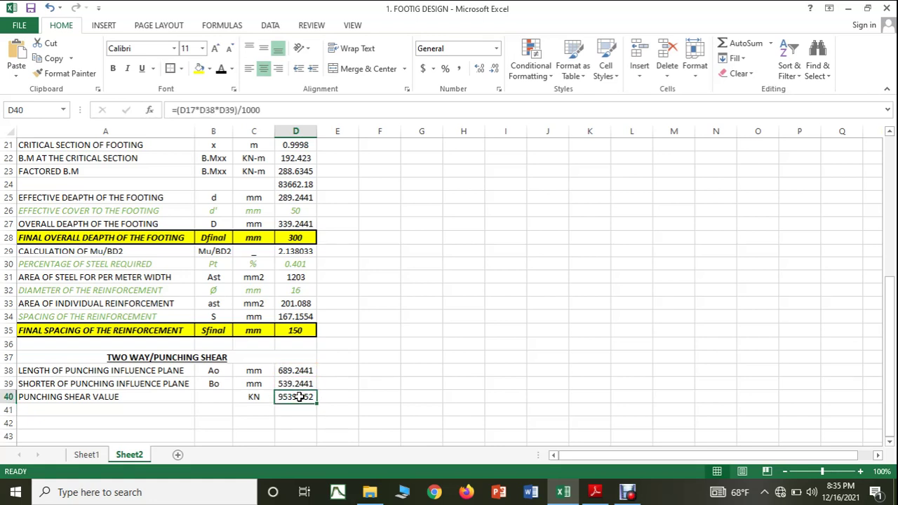
left_click(271, 110)
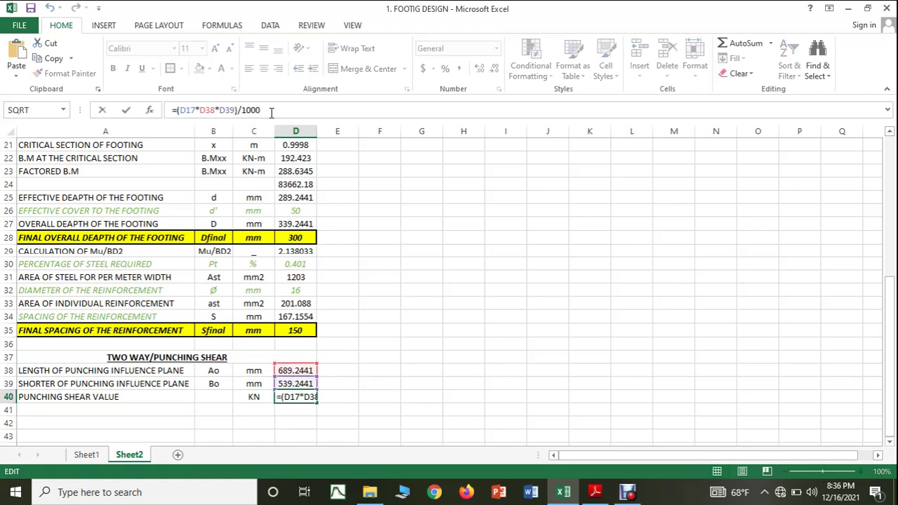
type("*1000")
key("Return")
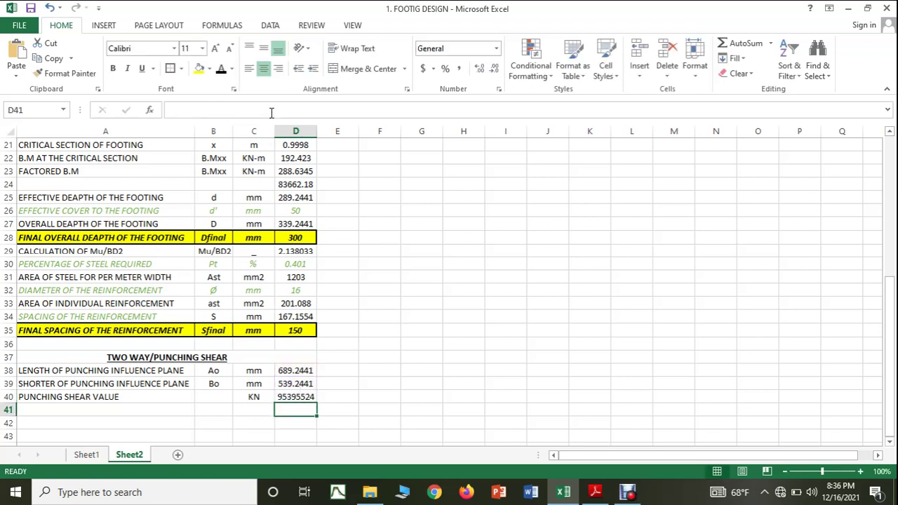
Step: Replace the trailing factors in the D40 formula with a single divisor of 1000000, as =(D17*D38*D39)/1000000
left_click(295, 397)
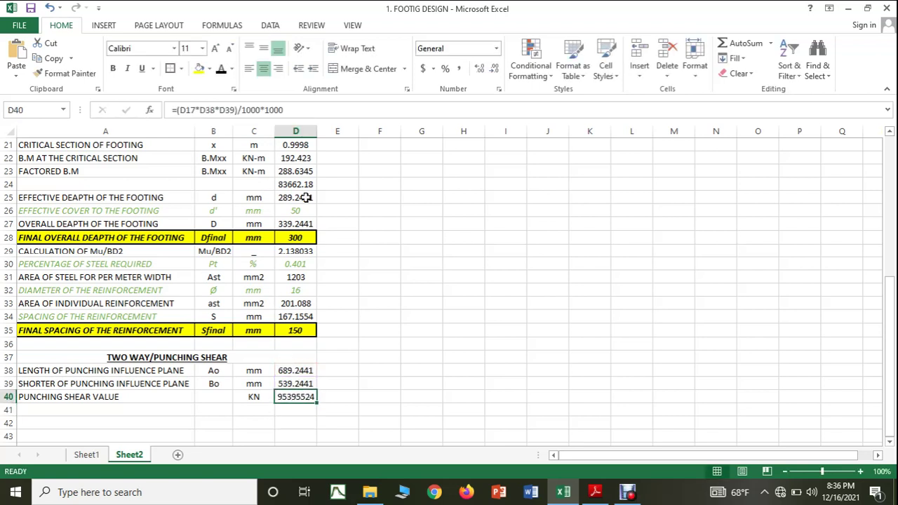
left_click(295, 110)
key("BackSpace")
key("BackSpace")
key("BackSpace")
key("BackSpace")
key("BackSpace")
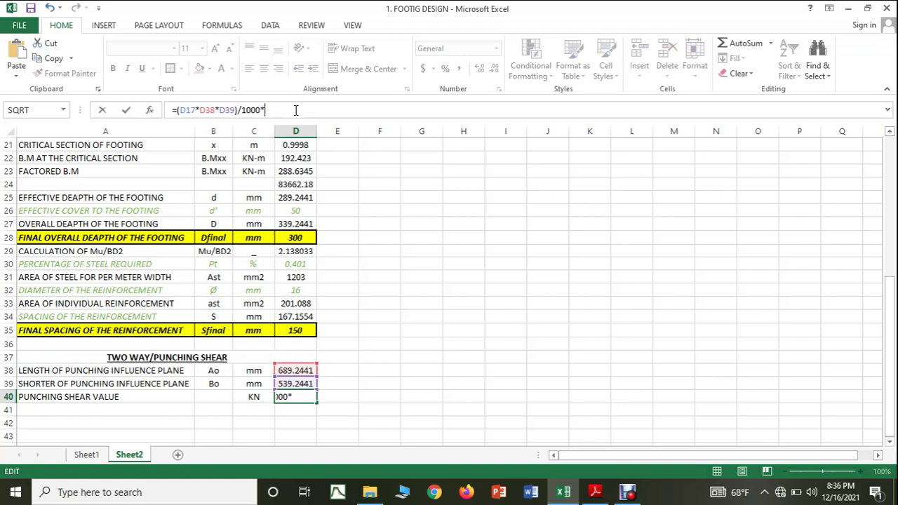
type("000")
key("Return")
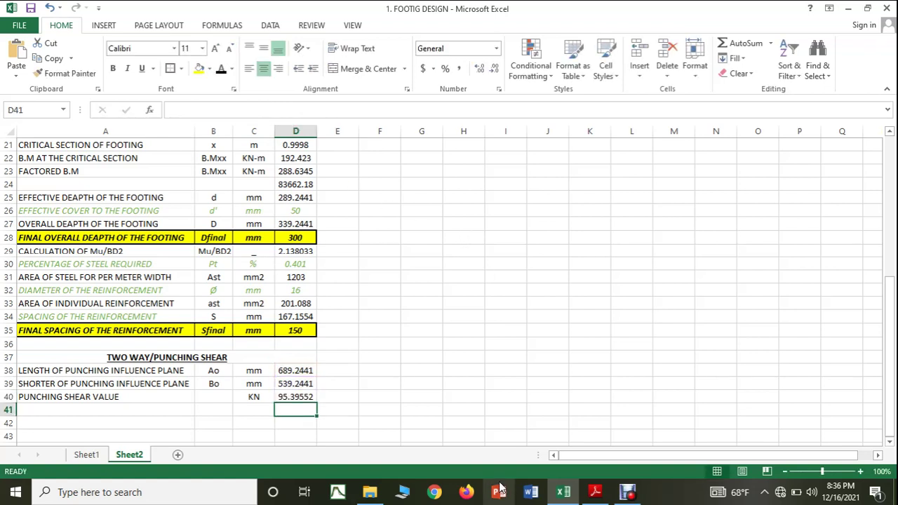
Step: Recheck the punching shear value formula in the Adobe Reader notes and erase the D40 formula in Excel back to its opening =(
left_click(594, 493)
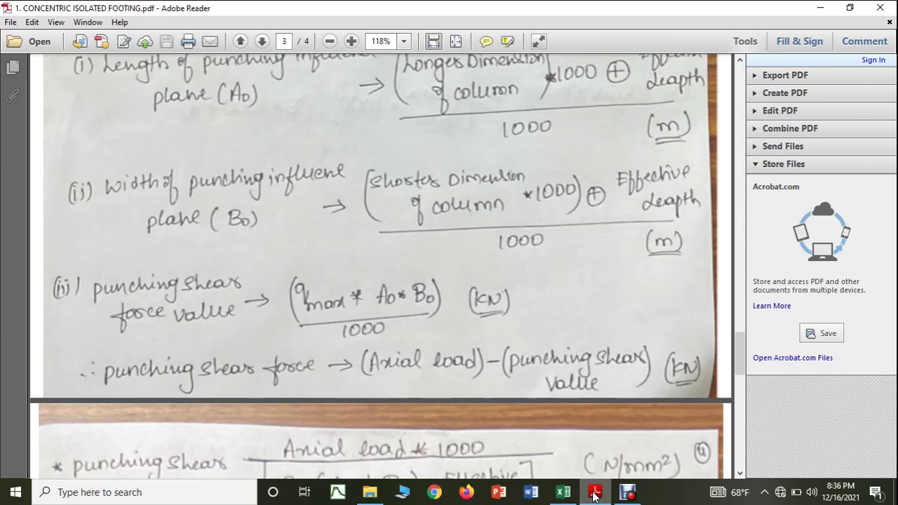
left_click(595, 493)
scroll(341, 316, "up", 3)
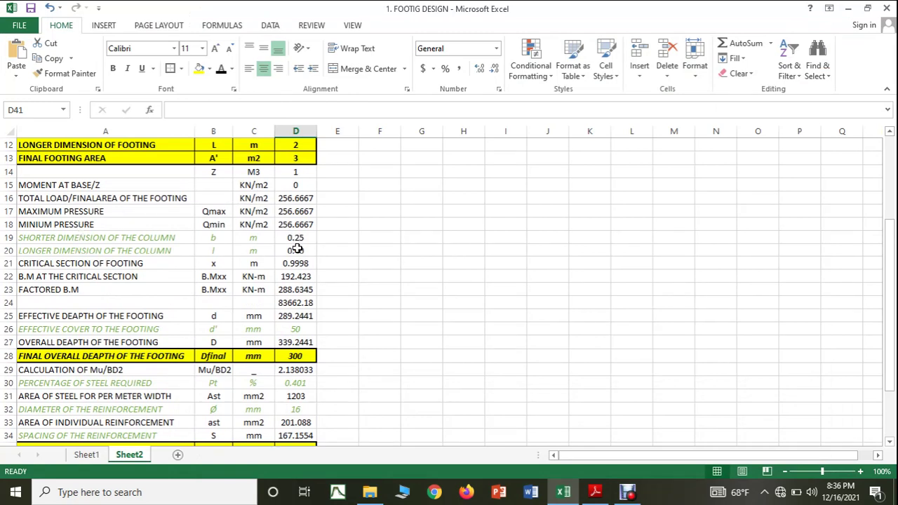
scroll(297, 249, "down", 4)
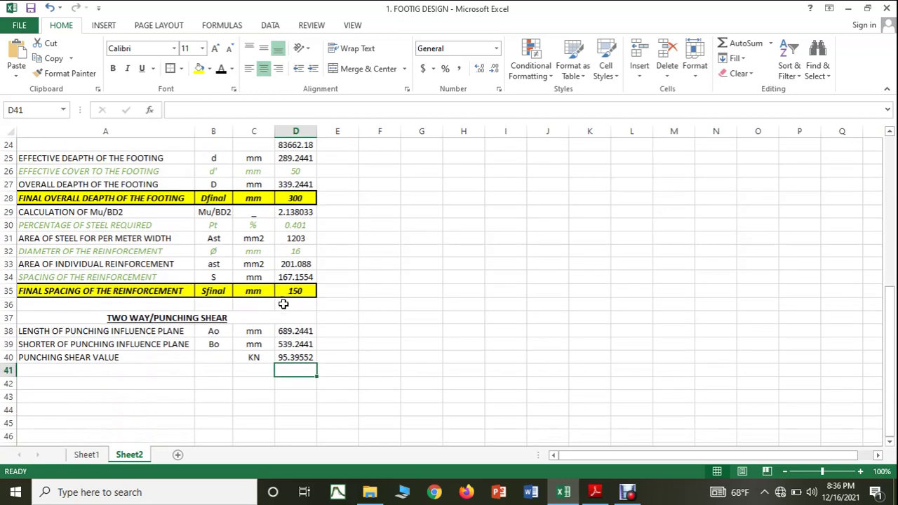
left_click(301, 358)
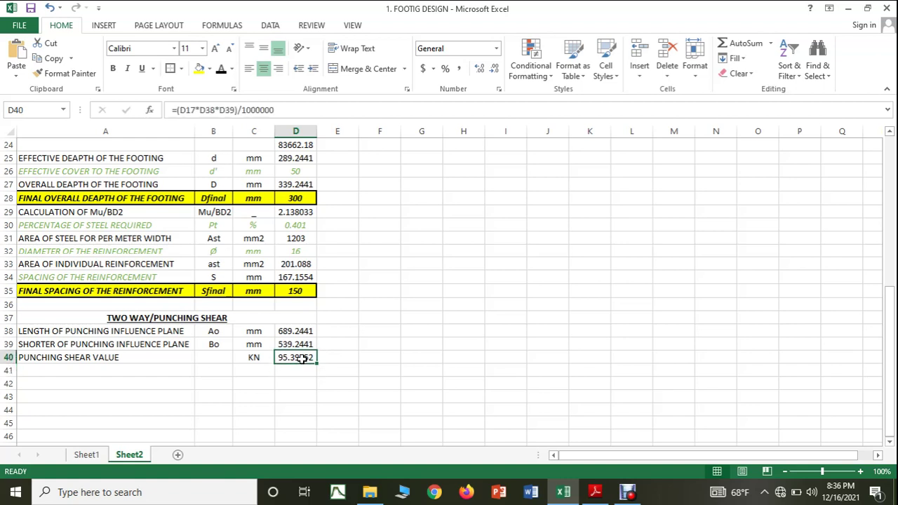
left_click(293, 111)
key("BackSpace")
key("BackSpace")
key("BackSpace")
key("BackSpace")
key("BackSpace")
key("BackSpace")
key("BackSpace")
key("BackSpace")
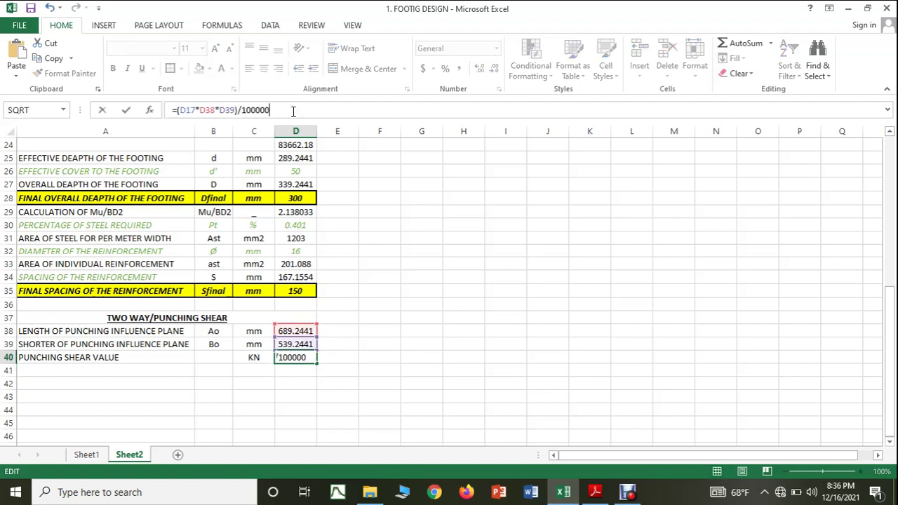
key("BackSpace")
key("BackSpace")
key("BackSpace")
key("BackSpace")
key("BackSpace")
key("BackSpace")
key("BackSpace")
key("BackSpace")
key("BackSpace")
key("BackSpace")
key("BackSpace")
key("BackSpace")
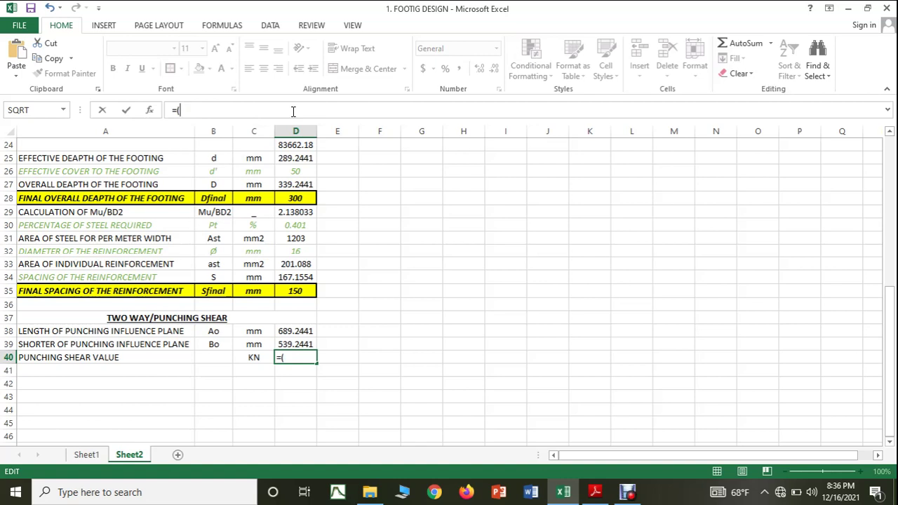
Step: Rebuild the punching shear value formula in D40 as =((D38/1000)*(D39/1000)), converting Ao and Bo to metres
type("(")
left_click(295, 330)
type("/")
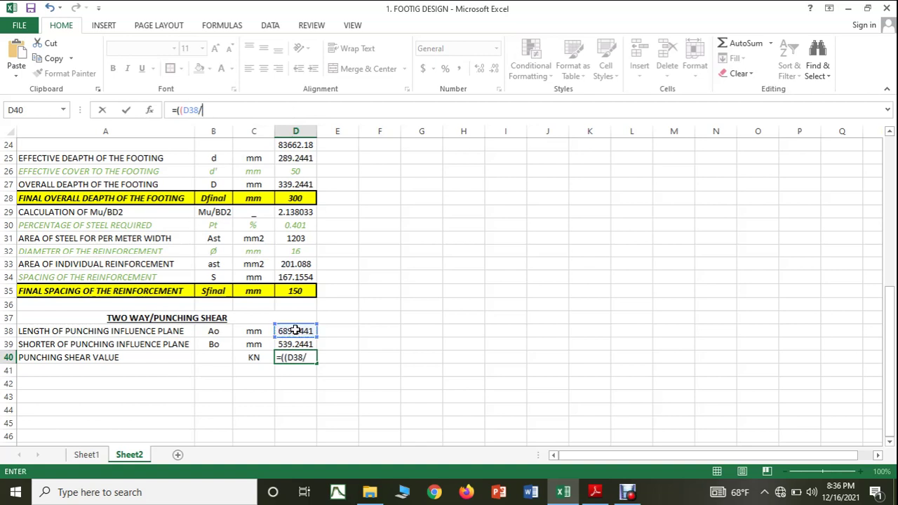
type("1000)*(")
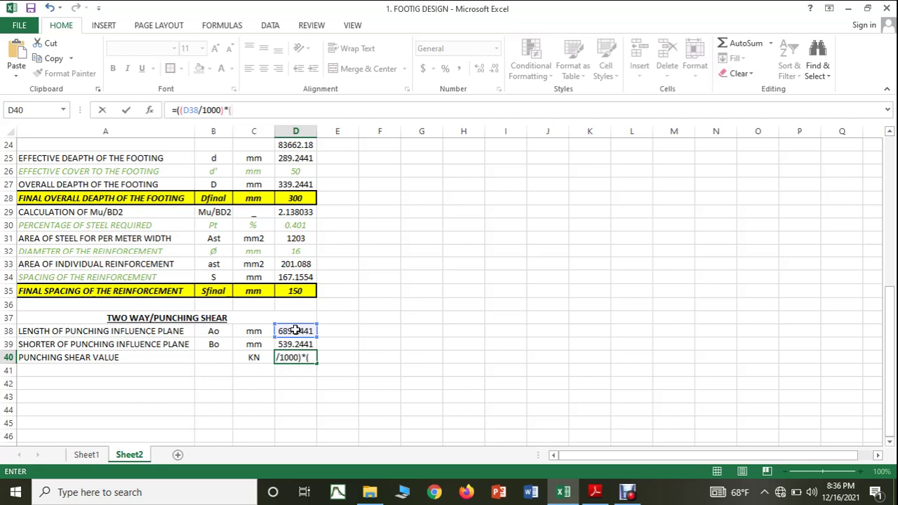
left_click(289, 343)
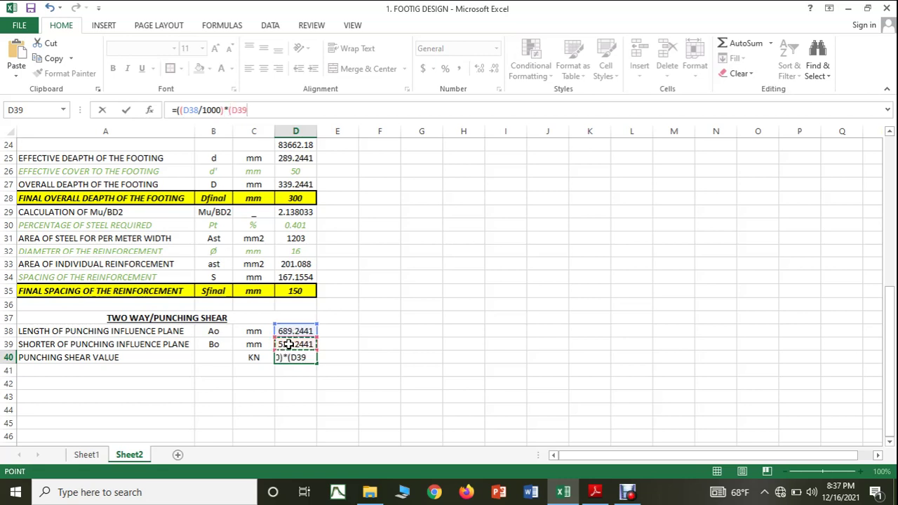
type("/1000")
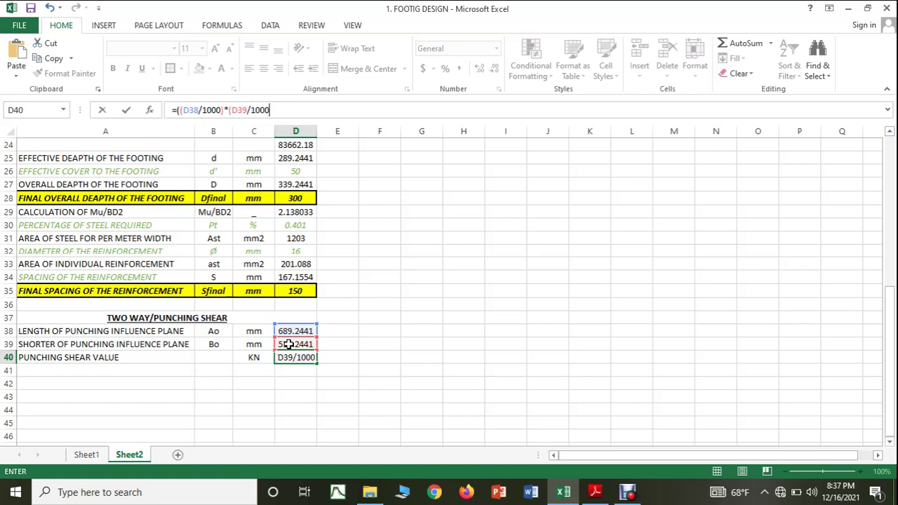
type("))")
key("Left")
key("Left")
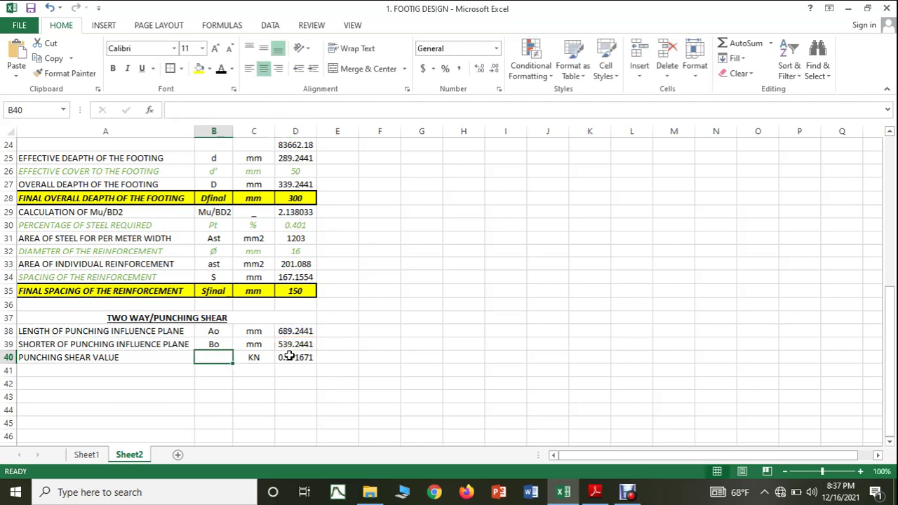
Step: Extend the D40 formula with the maximum pressure in D17, as =(((D38/1000)*(D39/1000))*D17)
left_click(290, 356)
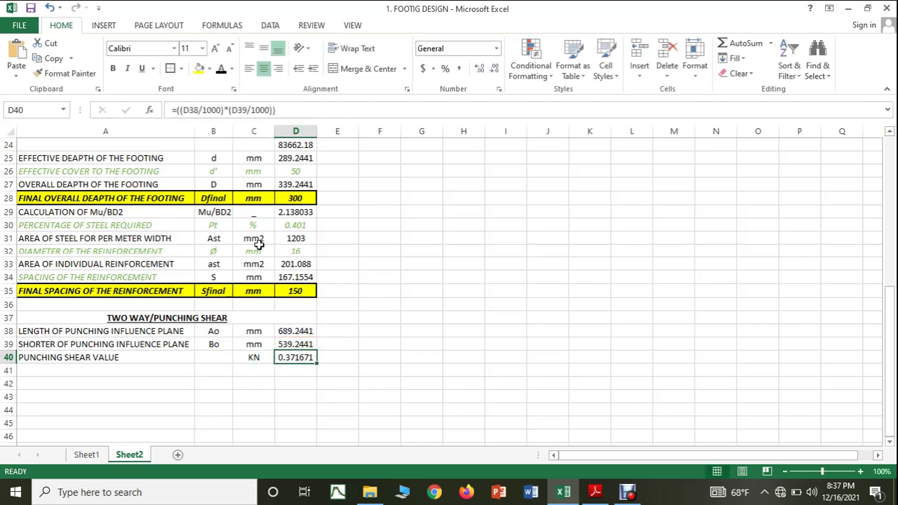
left_click(198, 112)
type("(")
left_click(289, 110)
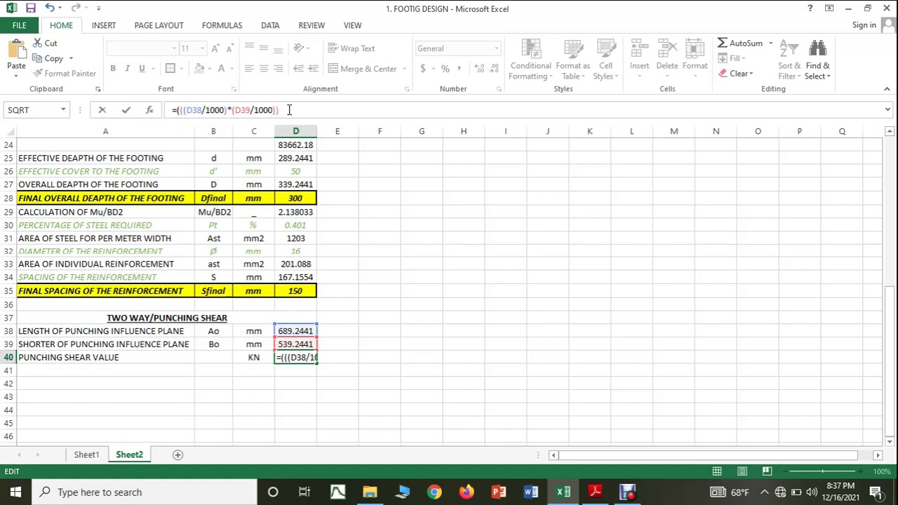
type("*")
left_click_drag(889, 343, 892, 299)
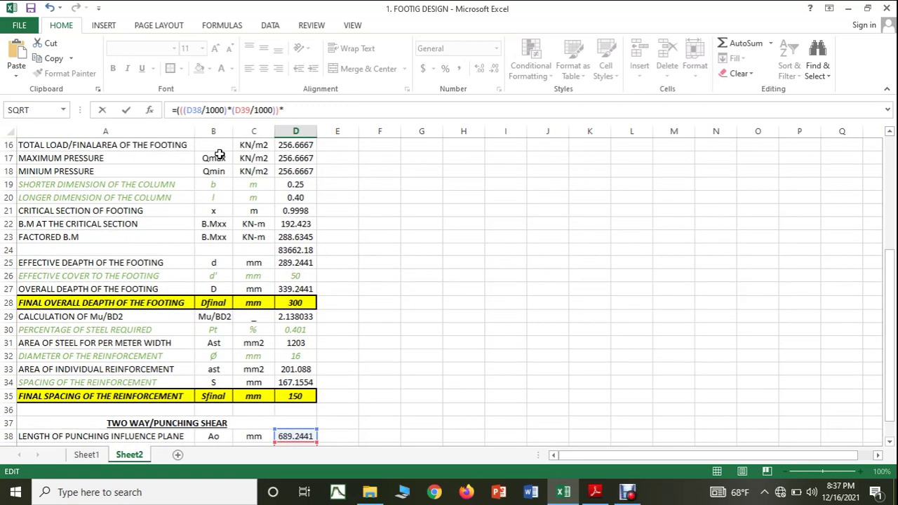
left_click(298, 157)
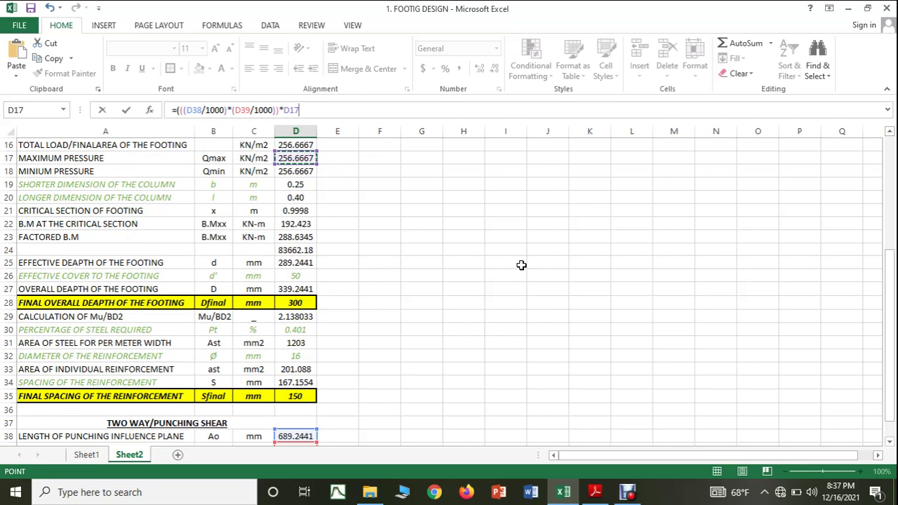
type(")")
key("Return")
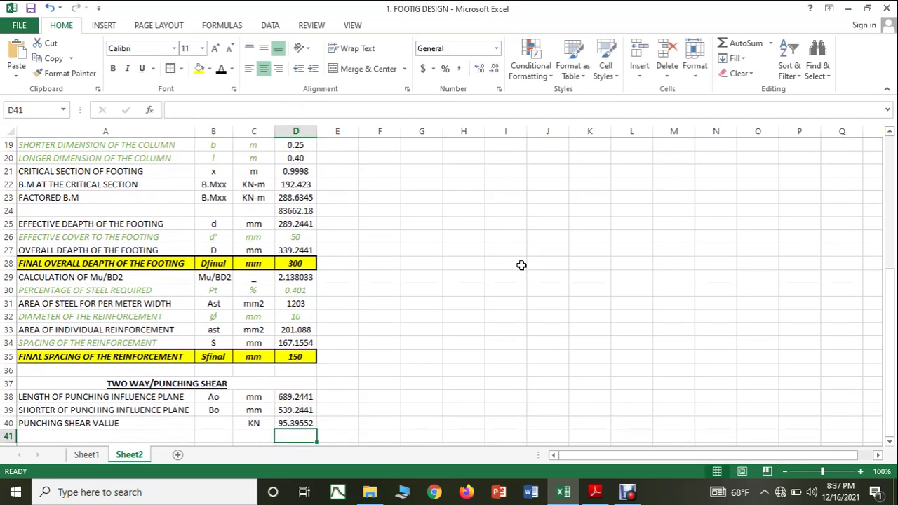
Step: Check the next item in the Adobe Reader notes and label row 41 in Excel PUNCHING SHEAR FORCE with unit KN
scroll(509, 270, "down", 3)
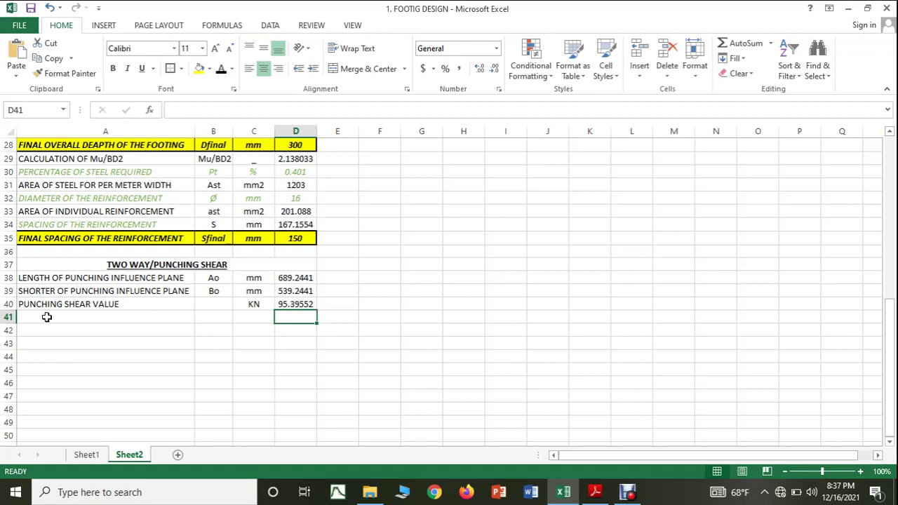
left_click(595, 492)
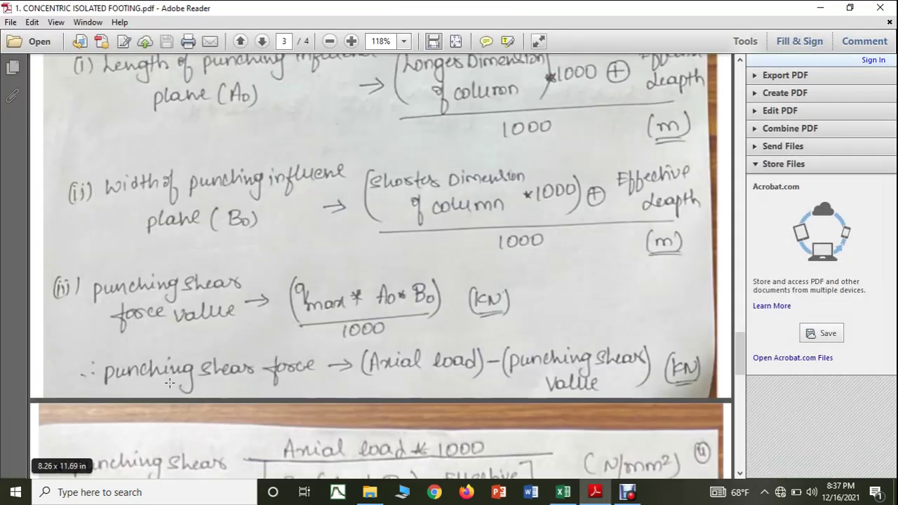
left_click(562, 491)
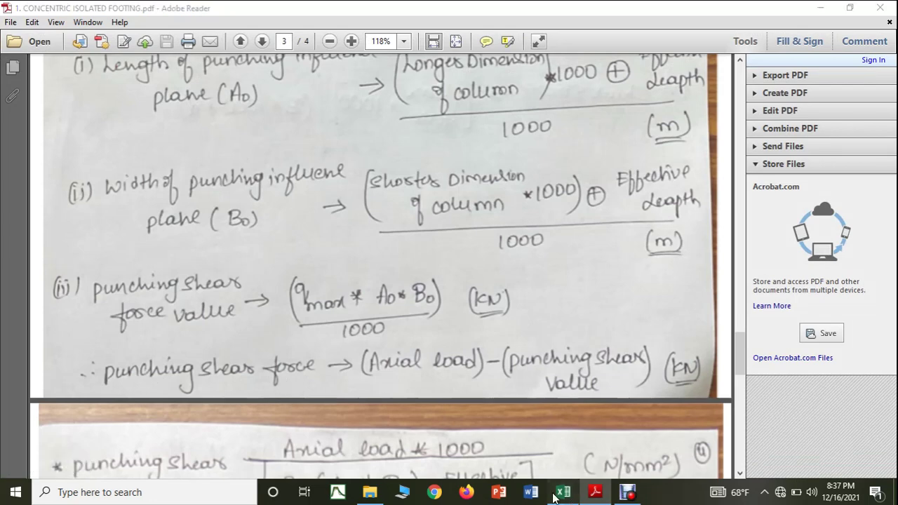
type("PUNCHING ")
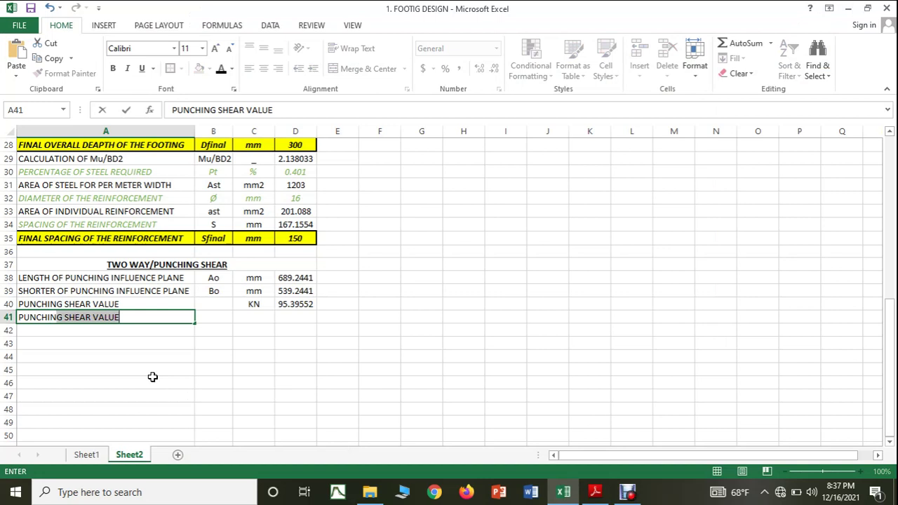
type("SHER")
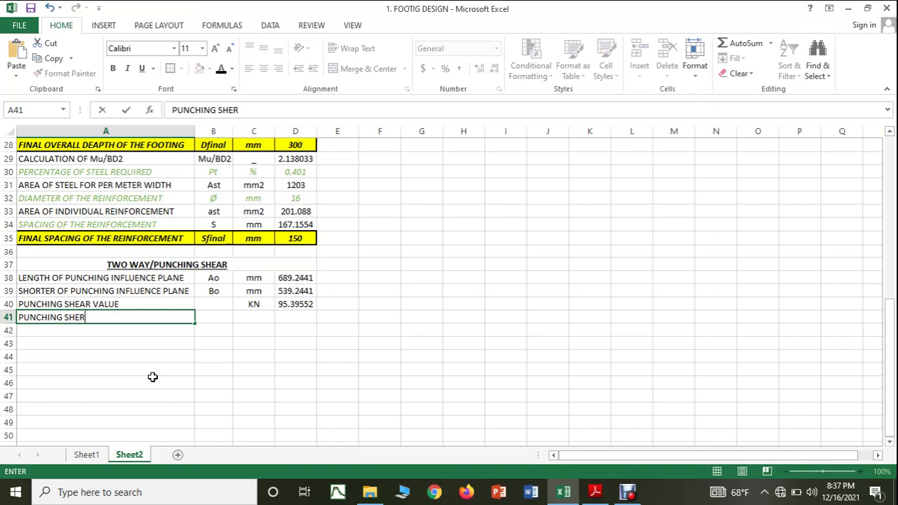
key("BackSpace")
type("AR")
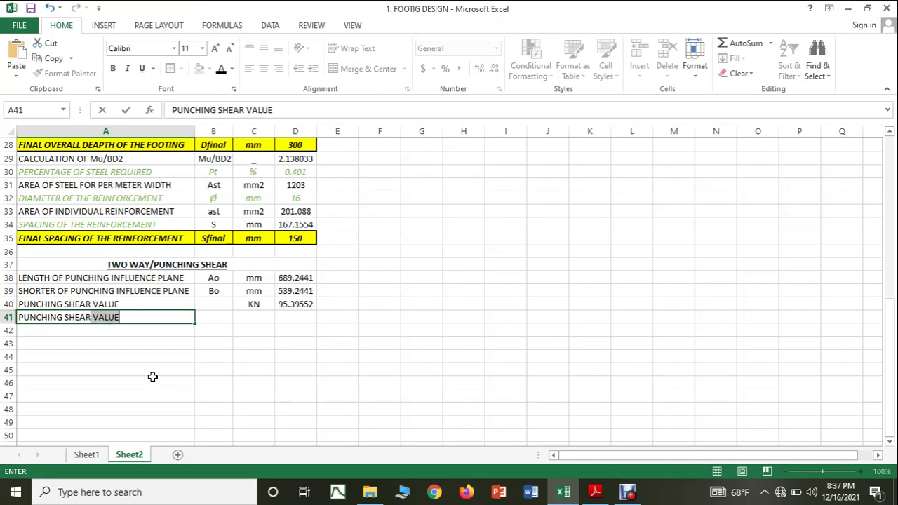
type(" FORCE")
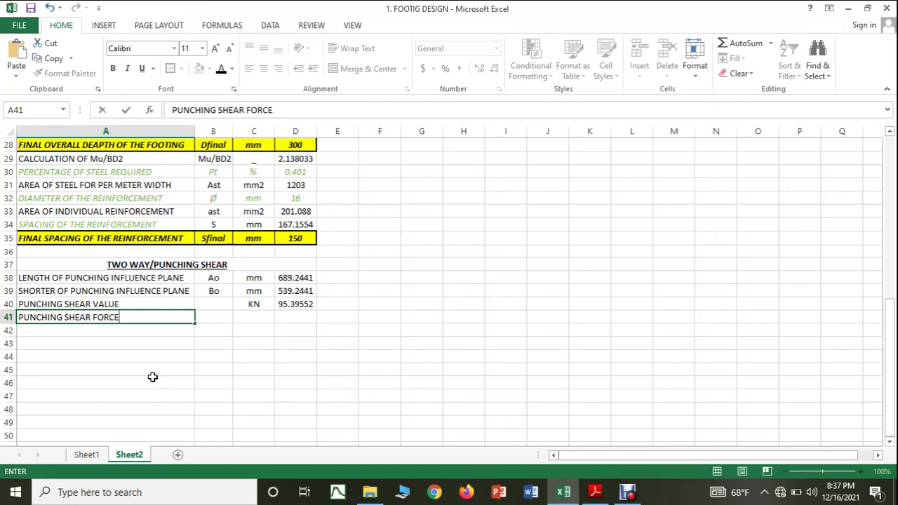
key("Tab")
key("Tab")
type("KN")
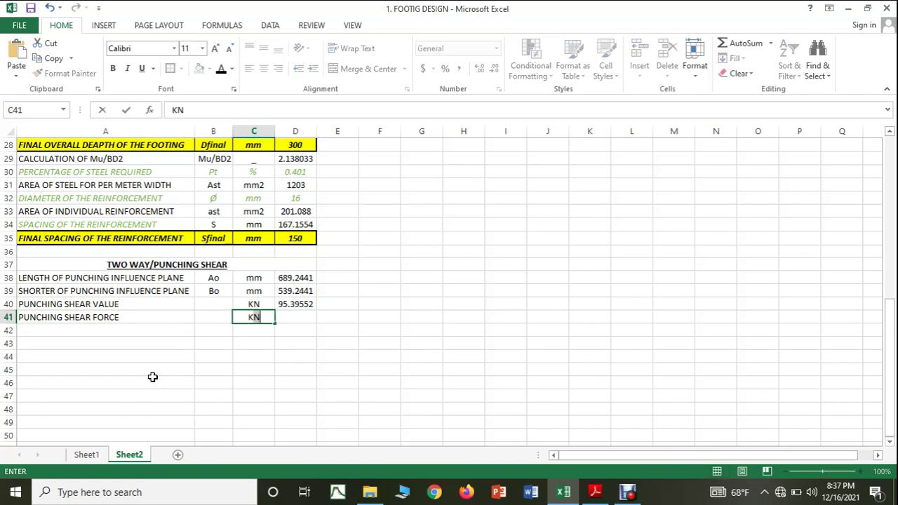
key("Tab")
Step: Enter the punching shear force formula =(D3-D40) in D41, subtracting the punching shear value from the axial load
type("=")
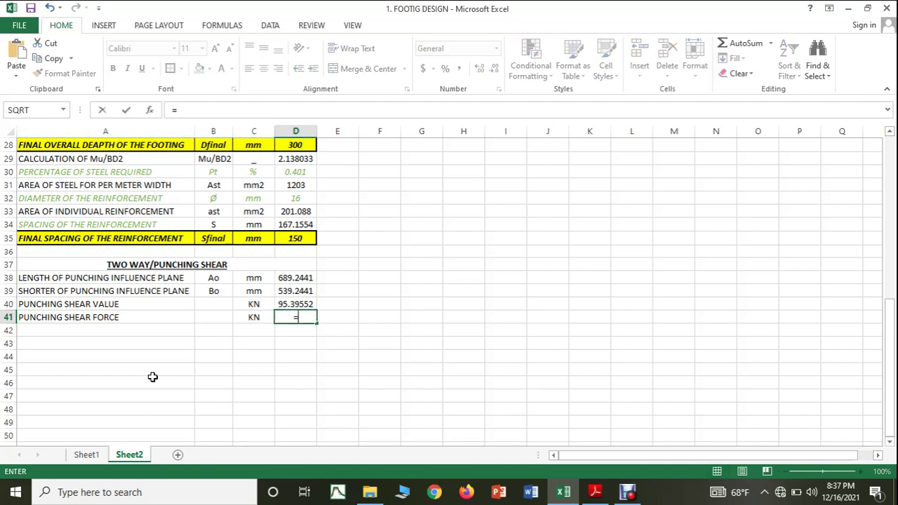
type("(")
scroll(152, 377, "up", 9)
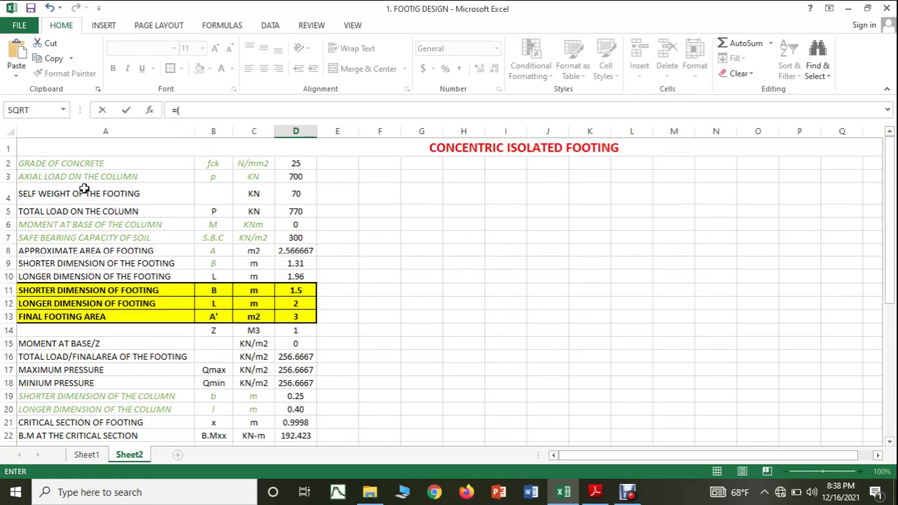
left_click(291, 175)
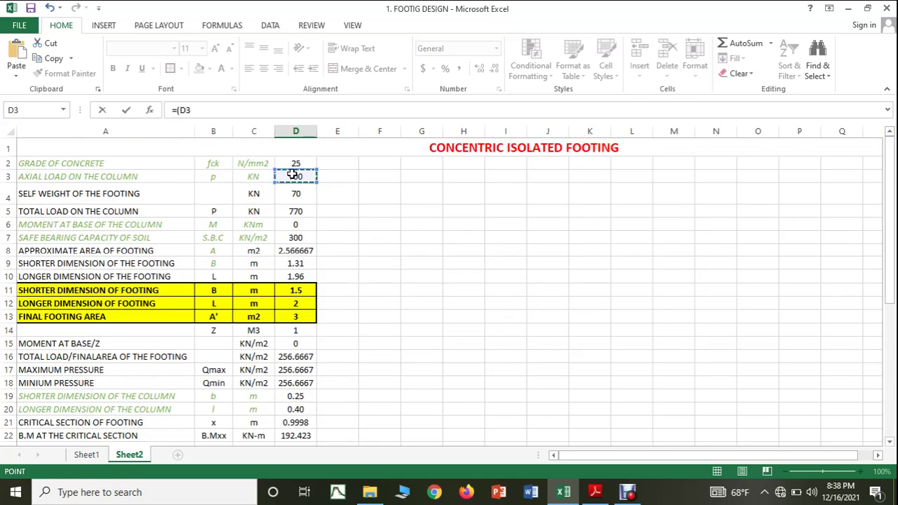
type("-")
scroll(293, 183, "down", 2)
scroll(300, 175, "up", 1)
left_click(306, 225)
type(")")
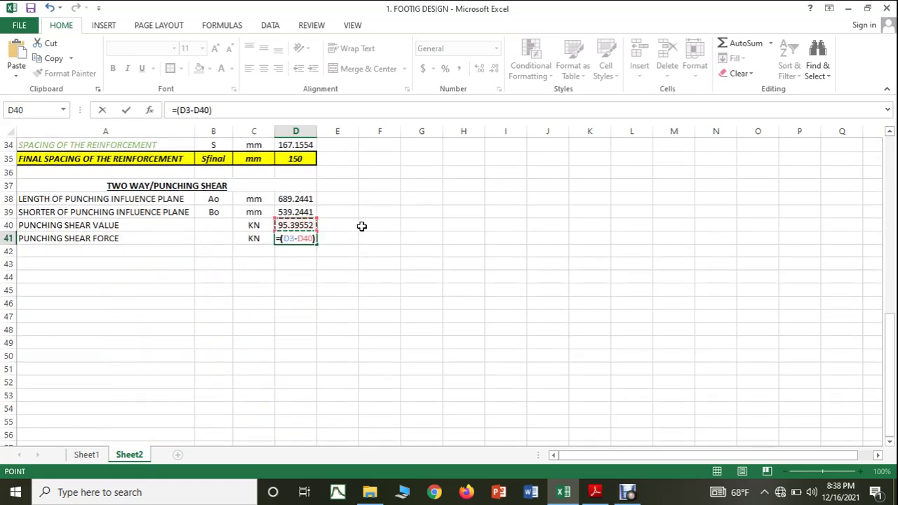
key("Return")
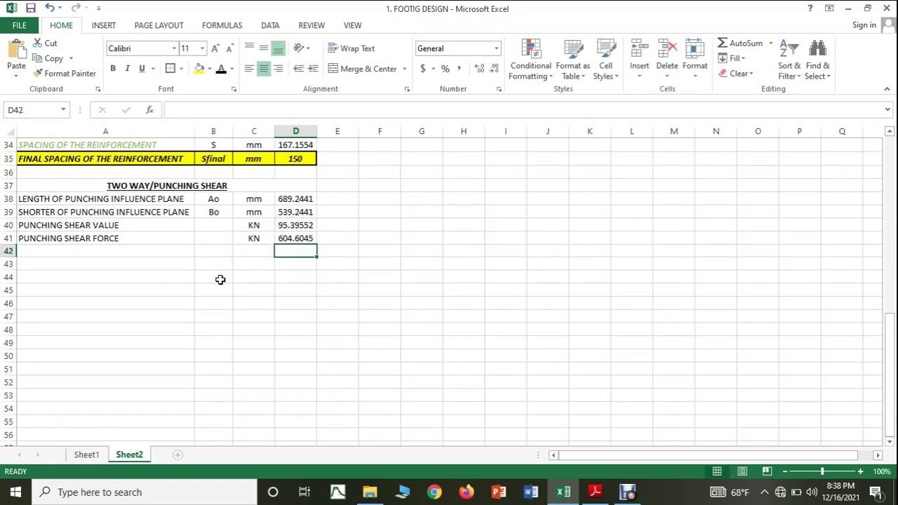
Step: Check the punching shear stress formula in the Adobe Reader notes, and start its denominator in Excel cell D42 as =((D38+D39)*2*
left_click(596, 491)
scroll(263, 268, "down", 5)
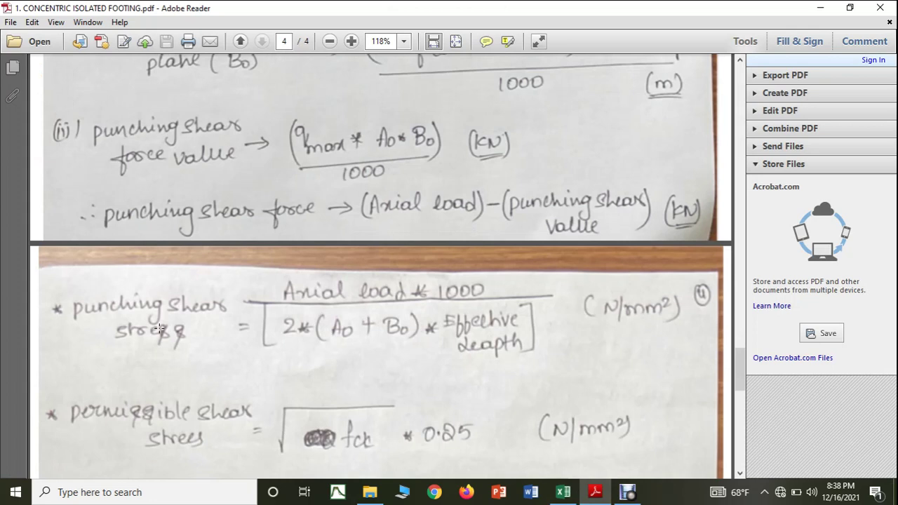
scroll(159, 328, "down", 2)
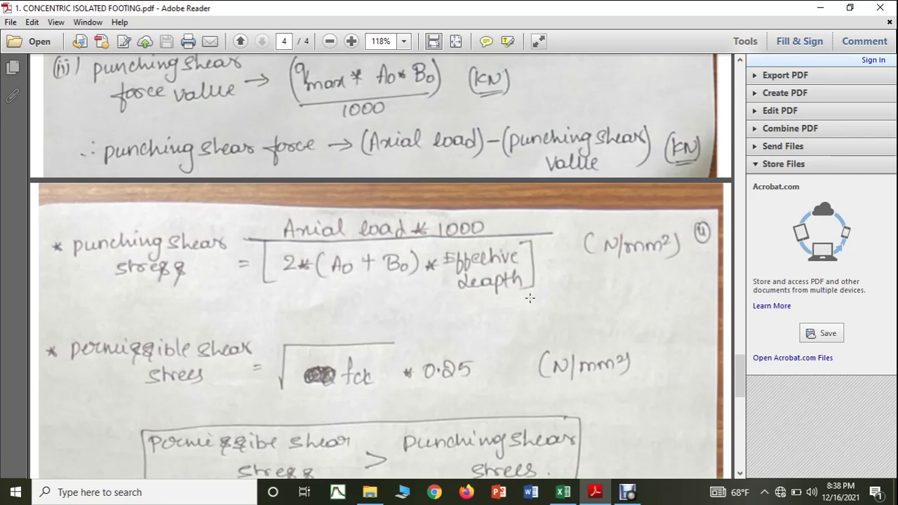
mouse_move(564, 499)
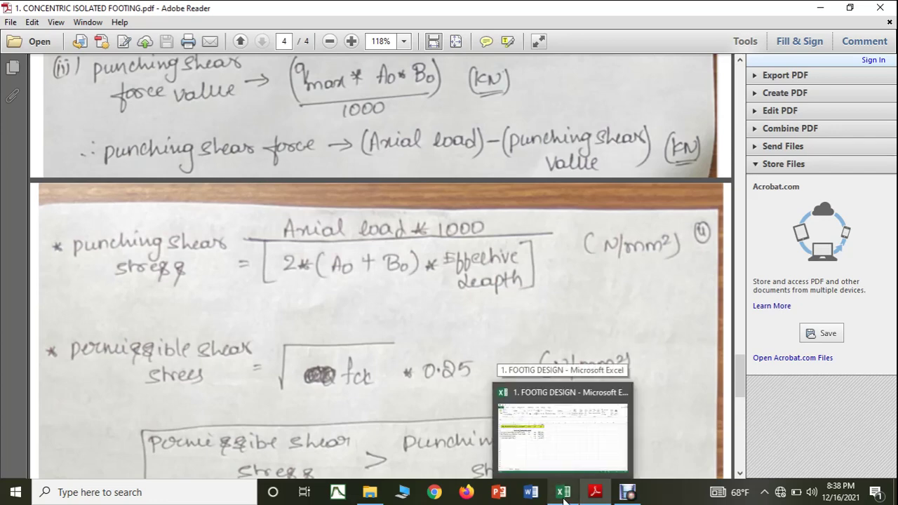
left_click(563, 499)
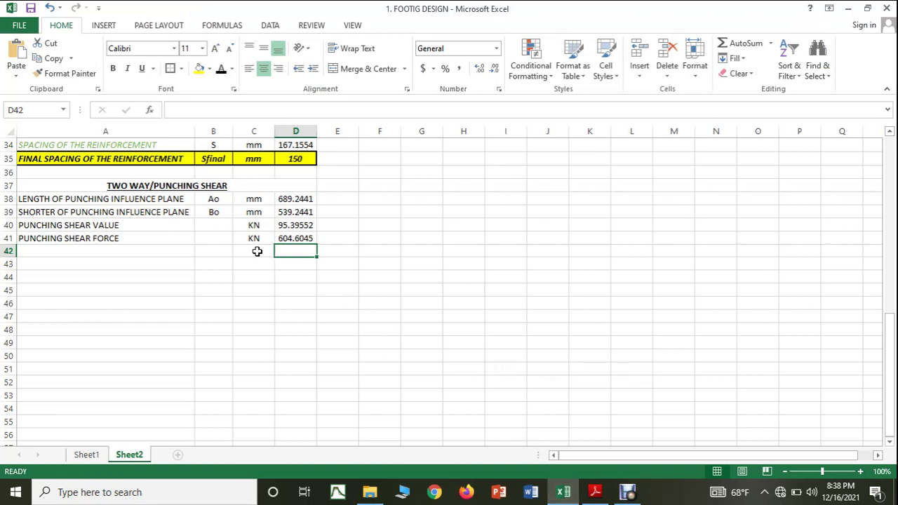
type("=")
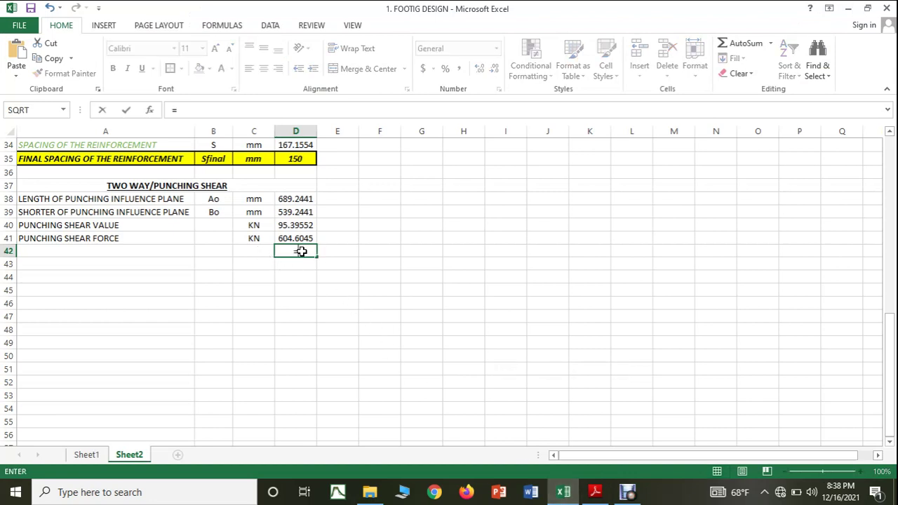
type("((")
left_click(295, 198)
type("+")
left_click(289, 211)
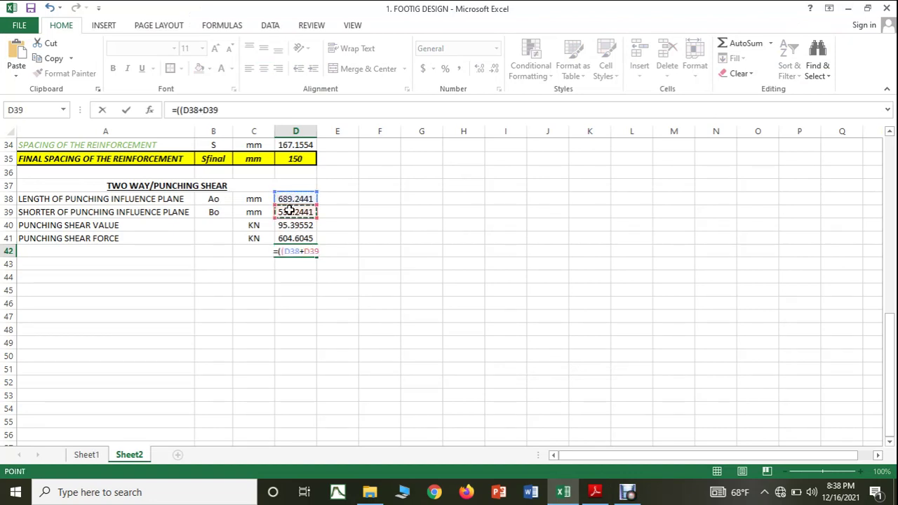
type(")*2*")
Step: Complete the denominator in D42 with the effective depth in D25, as =((D38+D39)*2*D25)
scroll(280, 210, "up", 2)
scroll(80, 192, "up", 2)
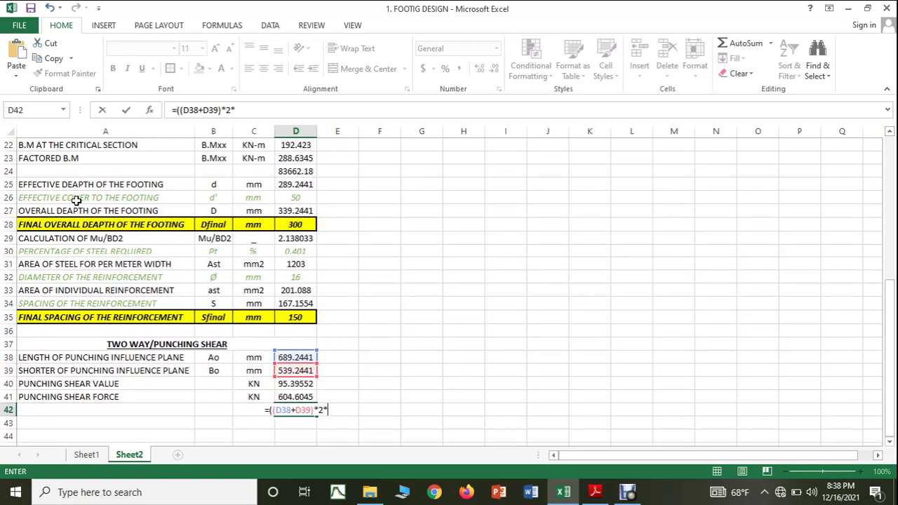
left_click(295, 184)
scroll(440, 249, "down", 1)
type(")")
key("Return")
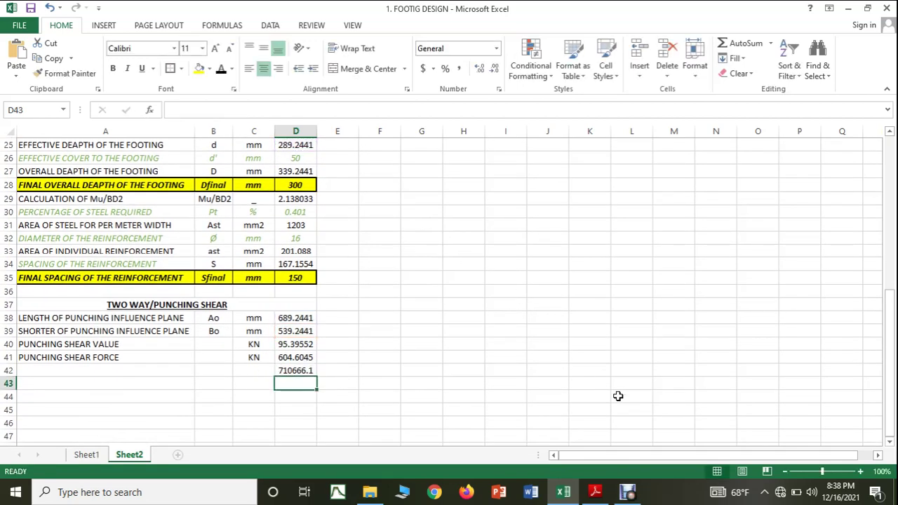
Step: Recheck the stress formula in the Adobe Reader notes and label row 43 in Excel PUNCHING SHEAR STRESS with unit N/mm2
mouse_move(604, 496)
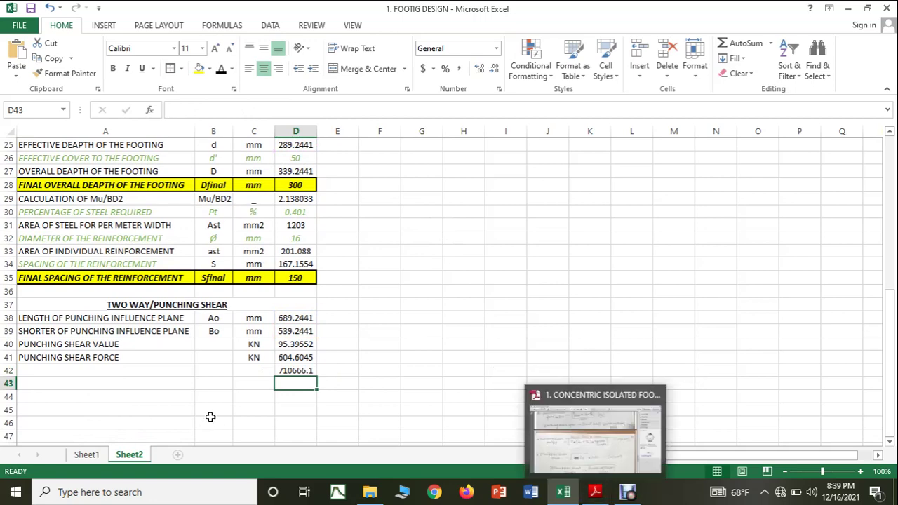
left_click(589, 496)
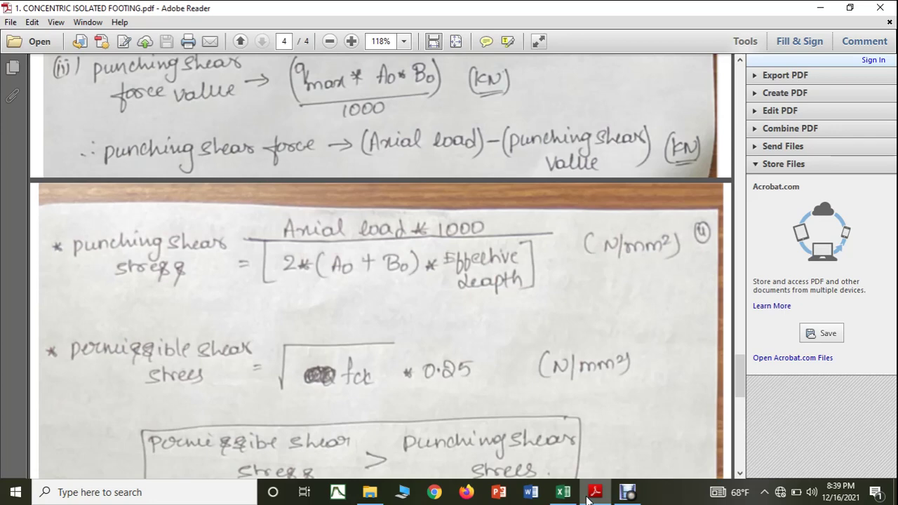
left_click(563, 491)
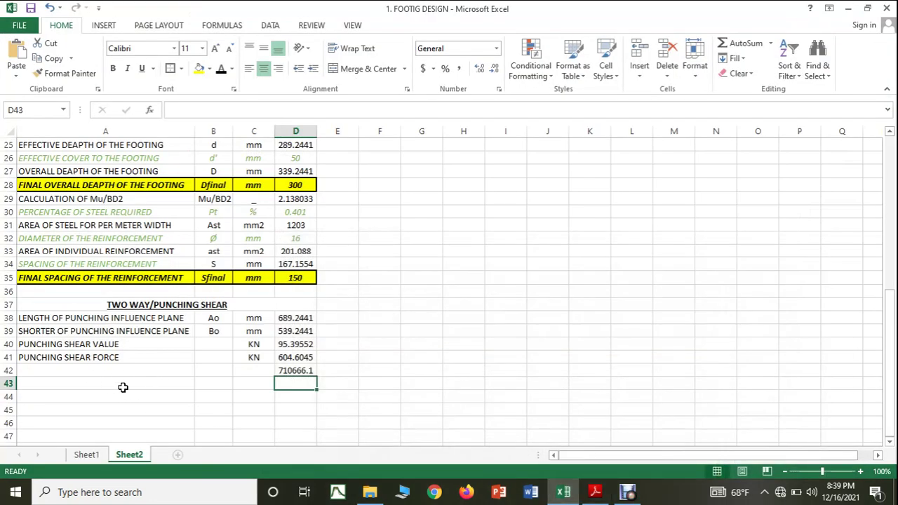
left_click(101, 385)
type("PU")
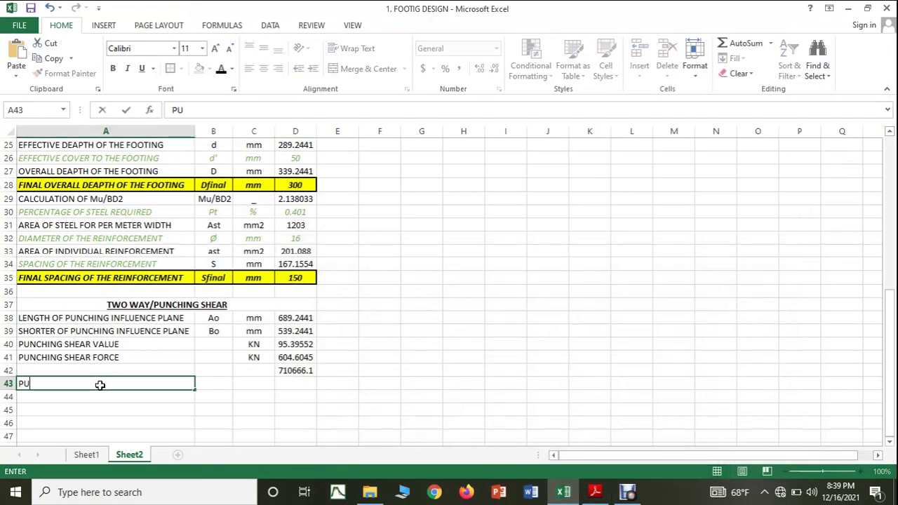
type("NCHING SHEAR STRESS")
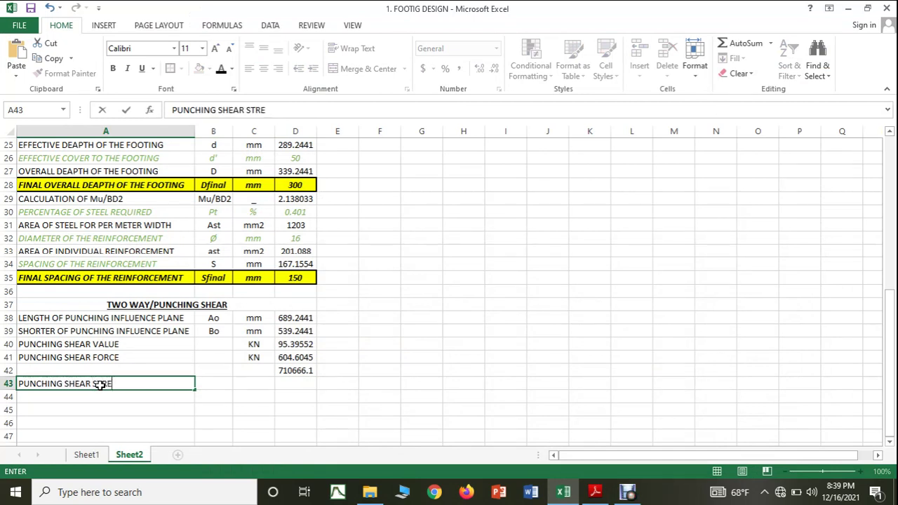
key("Tab")
key("Tab")
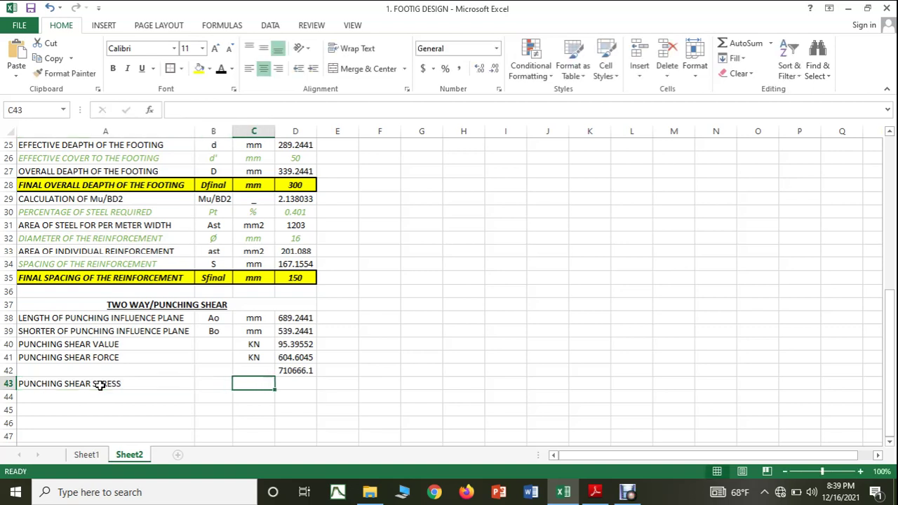
type("N/mm2")
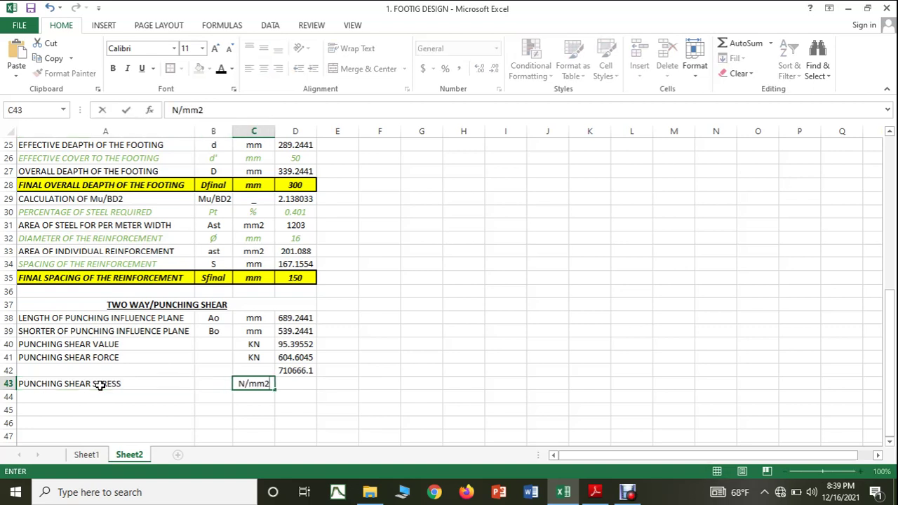
key("Tab")
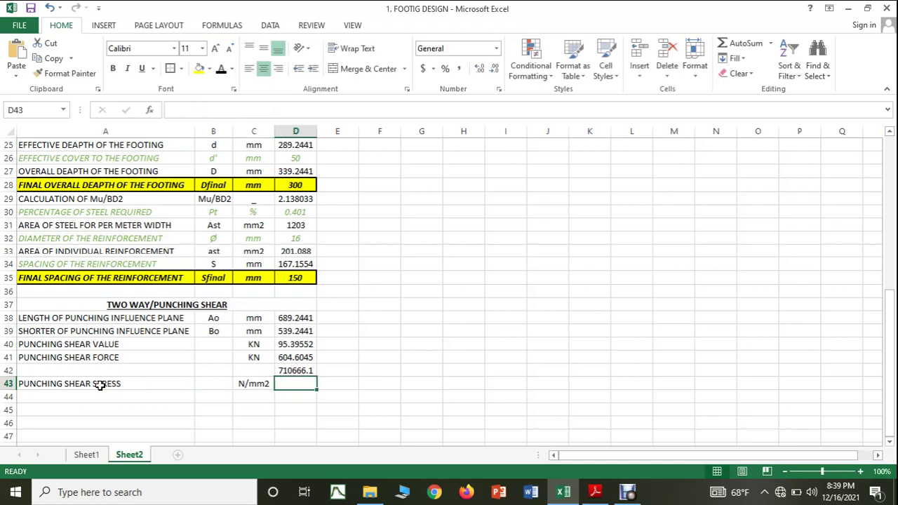
Step: Enter the punching shear stress formula =((D41*1000)/D42) in D43, checking it against the Adobe Reader notes
type("=((")
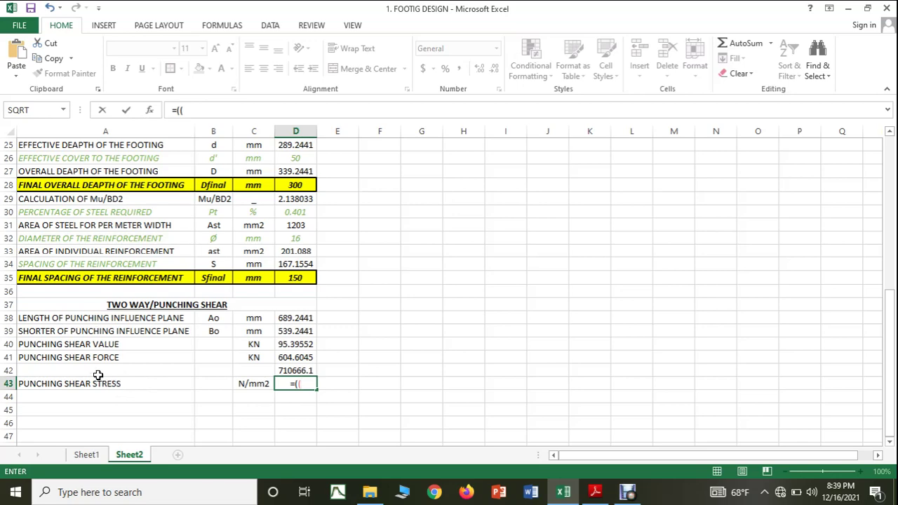
left_click(595, 495)
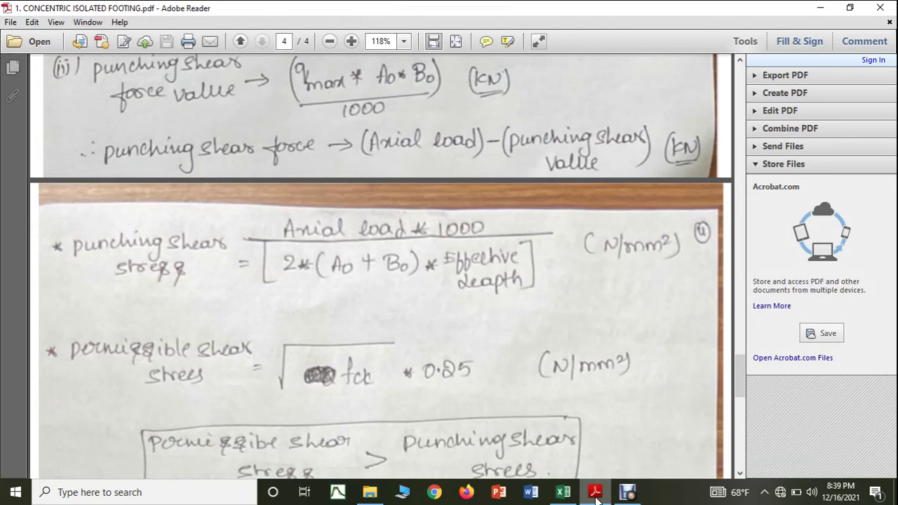
left_click(595, 497)
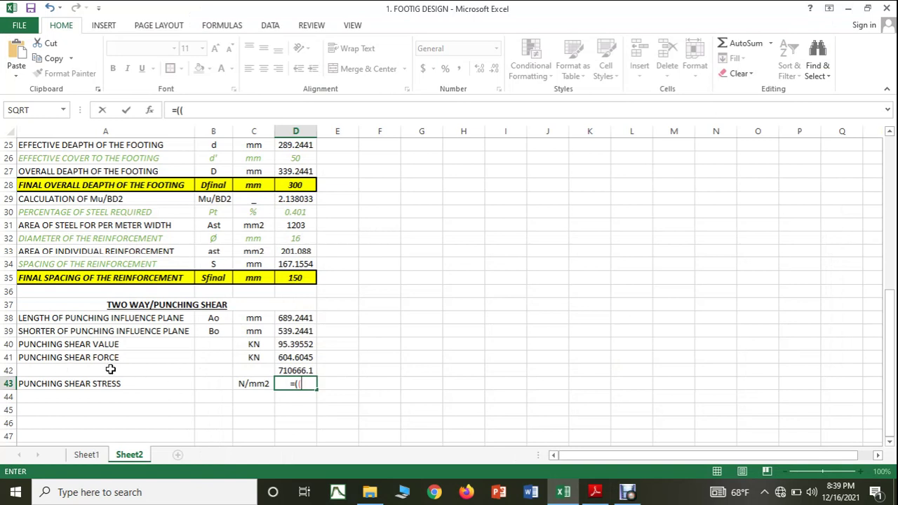
left_click(286, 359)
type("*")
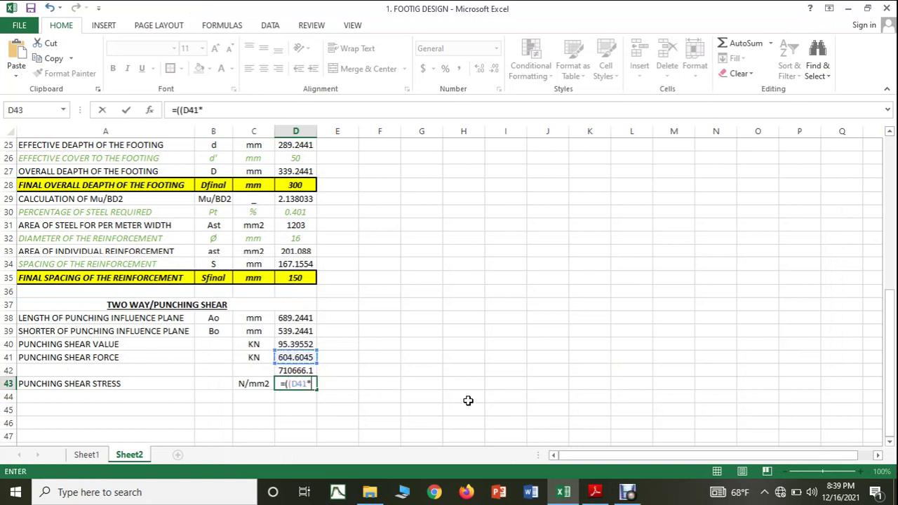
type("1000")
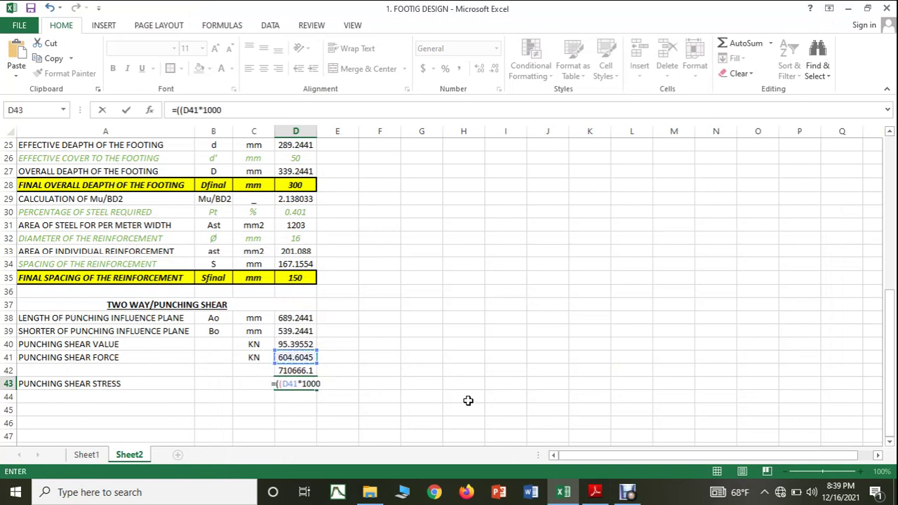
type(")/")
left_click(295, 371)
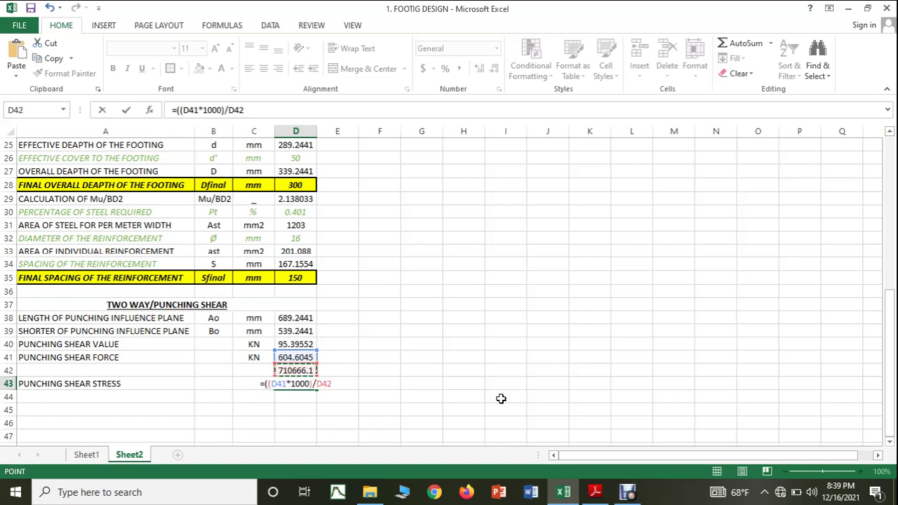
type(")")
key("Return")
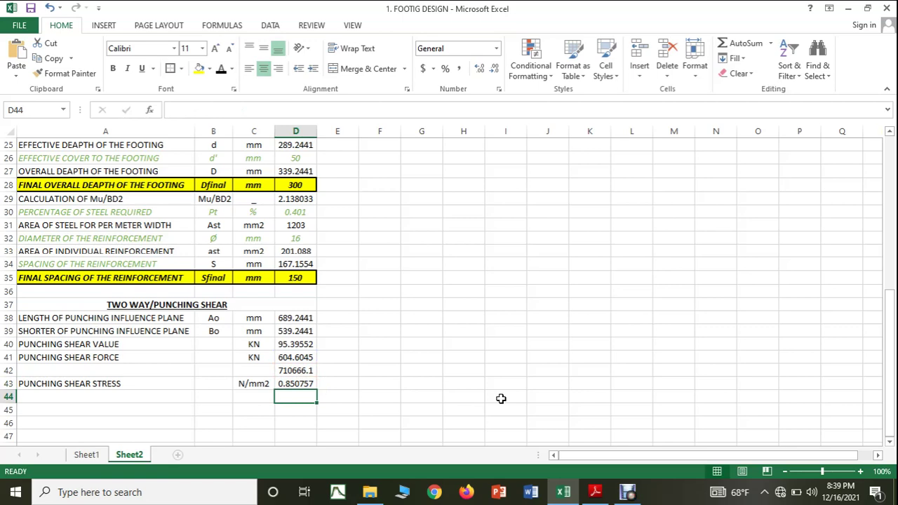
Step: Read the permissible stress formula in the Adobe Reader notes and enter PERMISSIBLE SHEAR STRESS in A44 in Excel
left_click(592, 492)
scroll(468, 352, "down", 1)
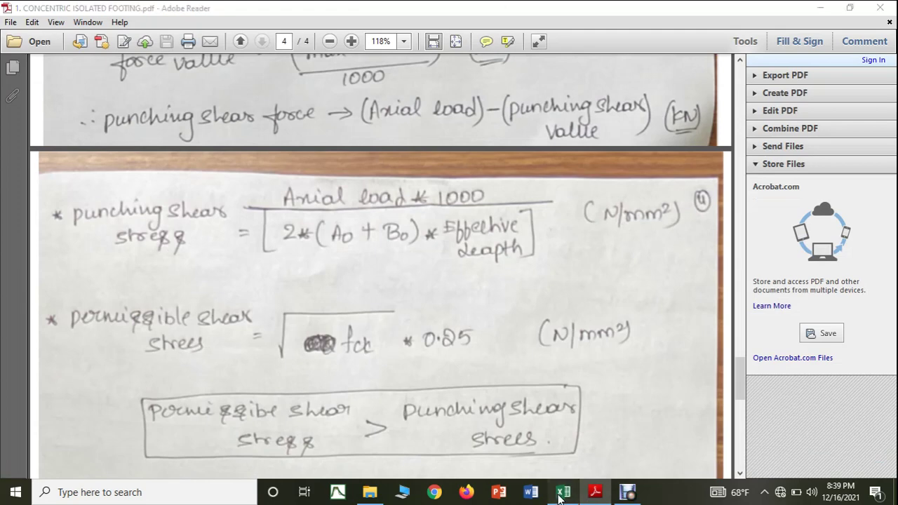
left_click(562, 492)
left_click_drag(61, 396, 60, 384)
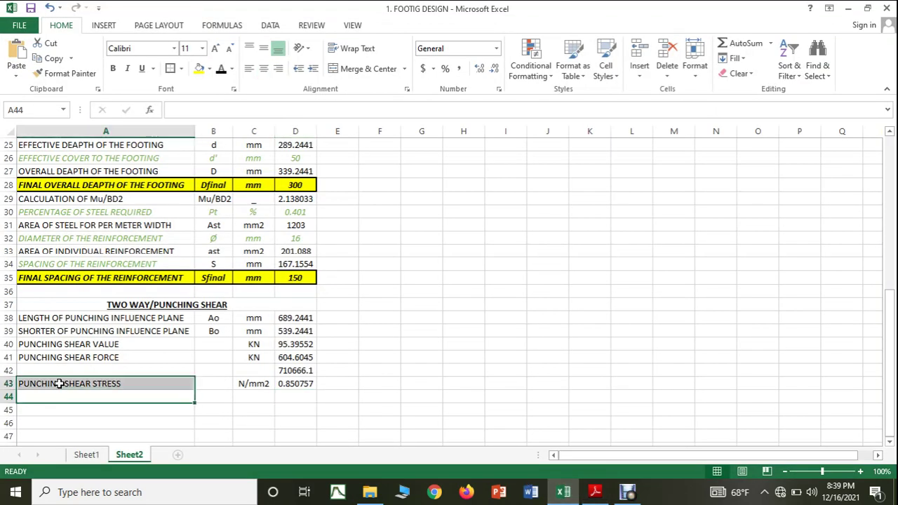
left_click(60, 396)
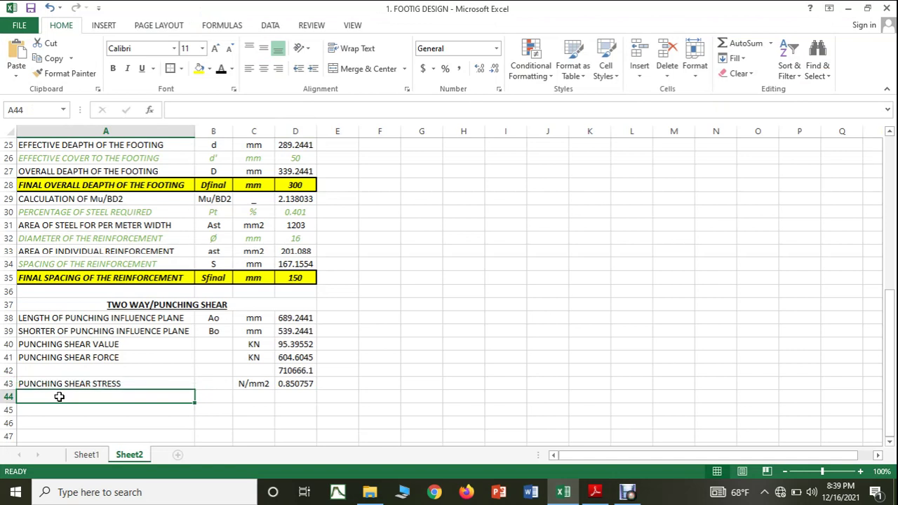
type("PERMISSIBLE")
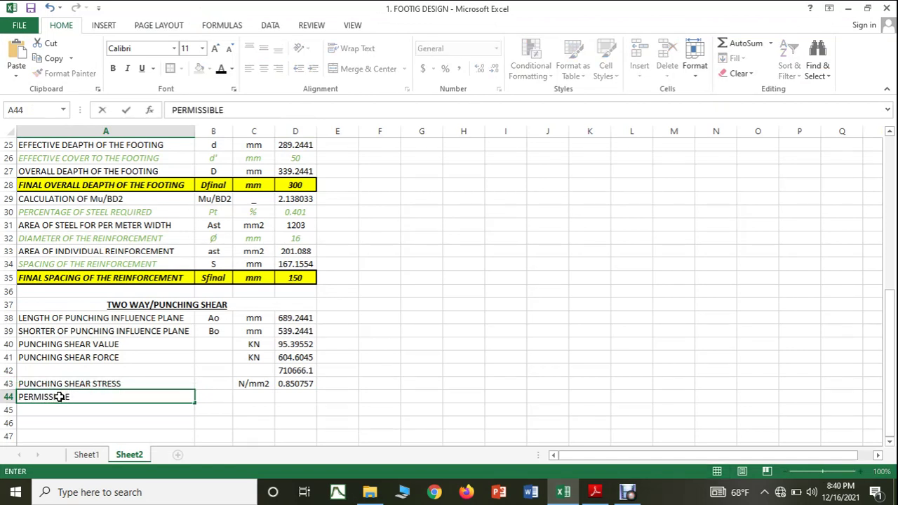
type(" SHEAR STRESS")
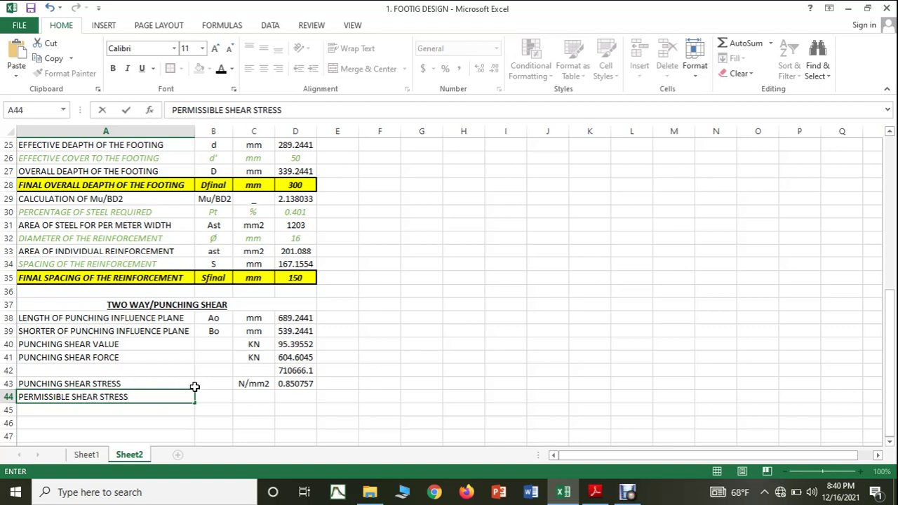
Step: Copy the unit N/mm2 from C43 to C44 for the permissible shear stress row
left_click(249, 397)
left_click(253, 382)
key("ctrl+c")
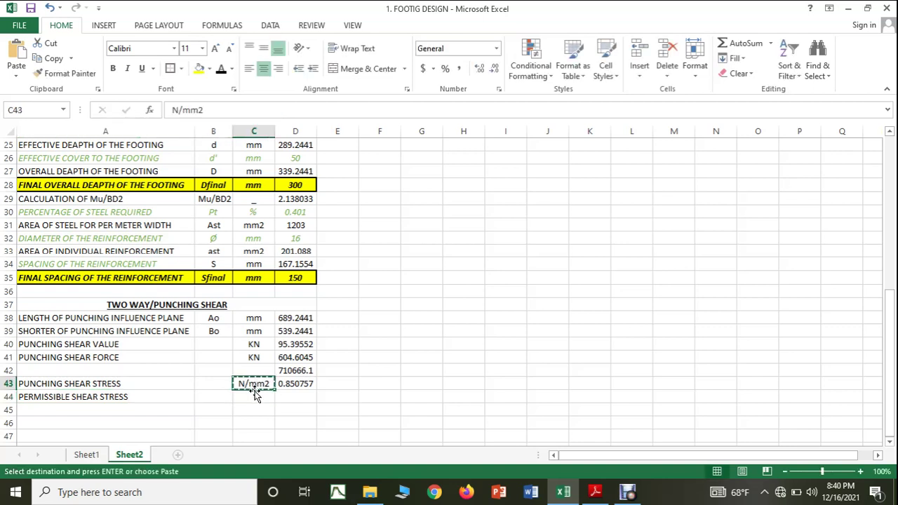
left_click(253, 396)
key("ctrl+v")
left_click(303, 397)
key("Escape")
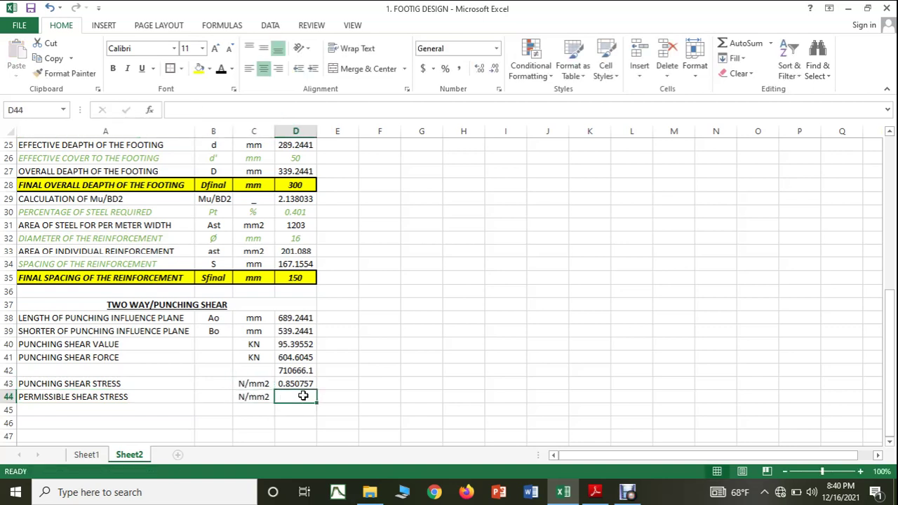
Step: Enter the permissible shear stress formula =0.25*SQRT(D2) in D44, referencing the concrete grade
type("0")
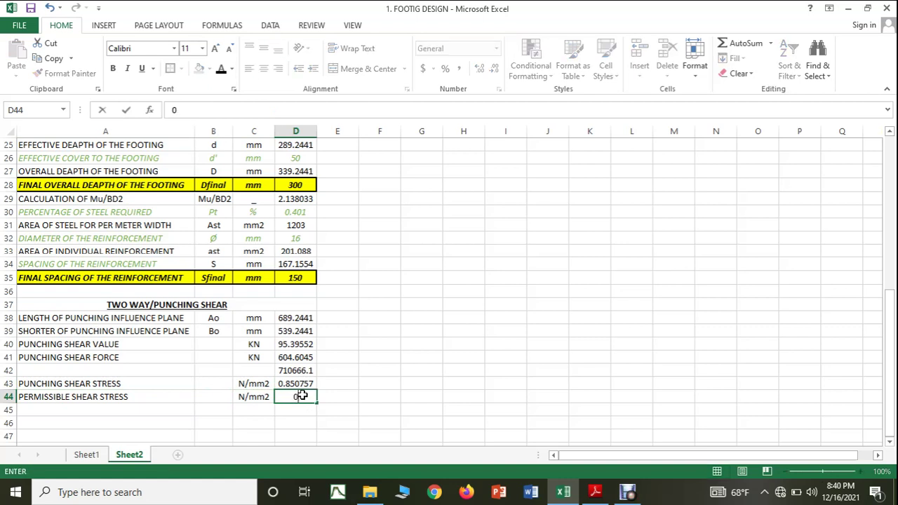
type(".2=0.25*")
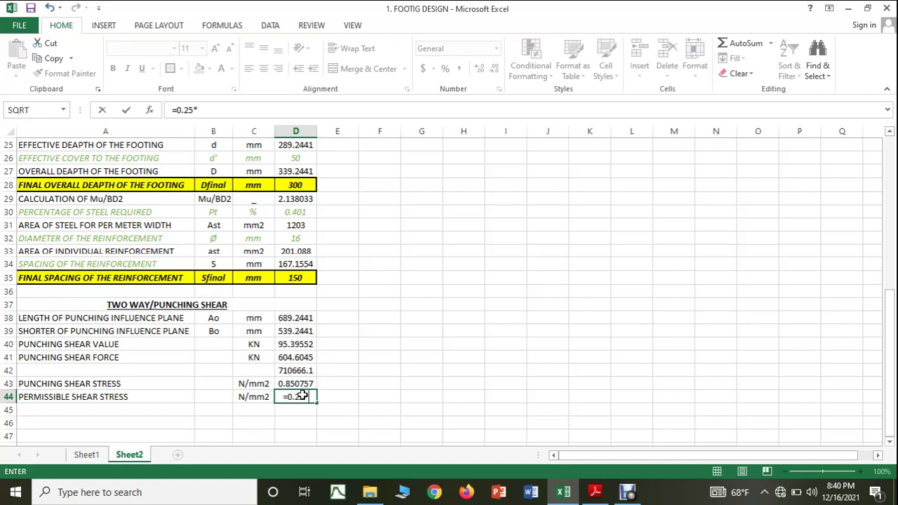
type("SQ")
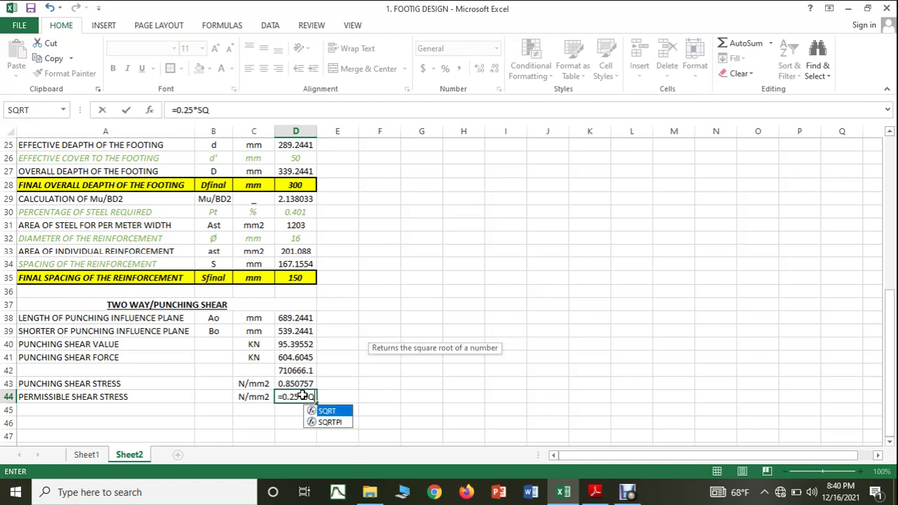
type("RT")
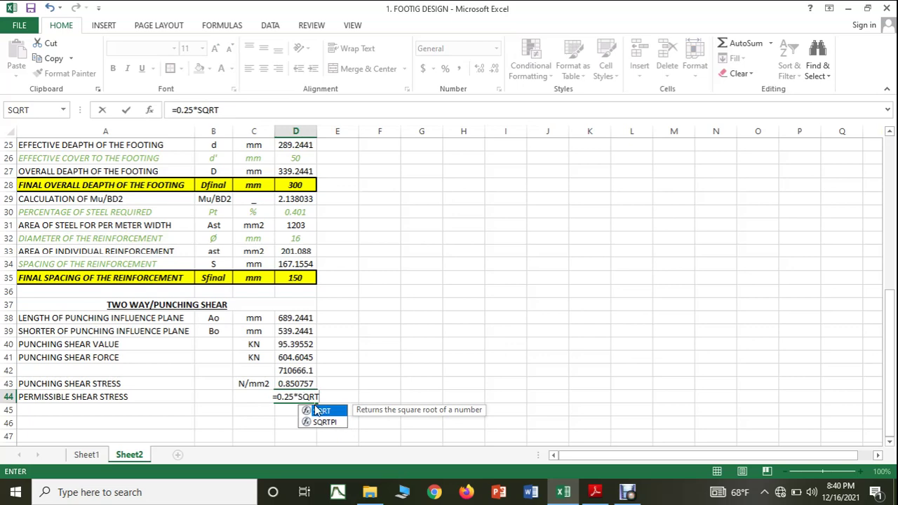
double_click(324, 412)
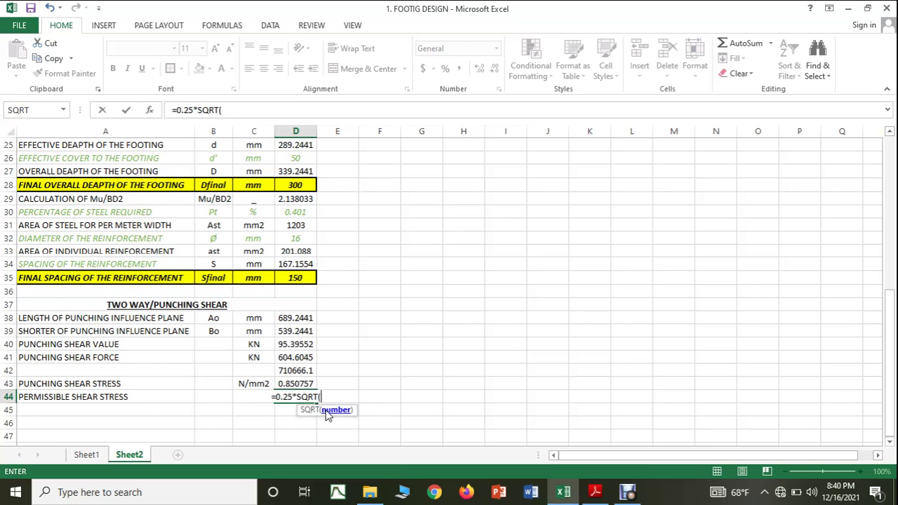
scroll(314, 330, "up", 8)
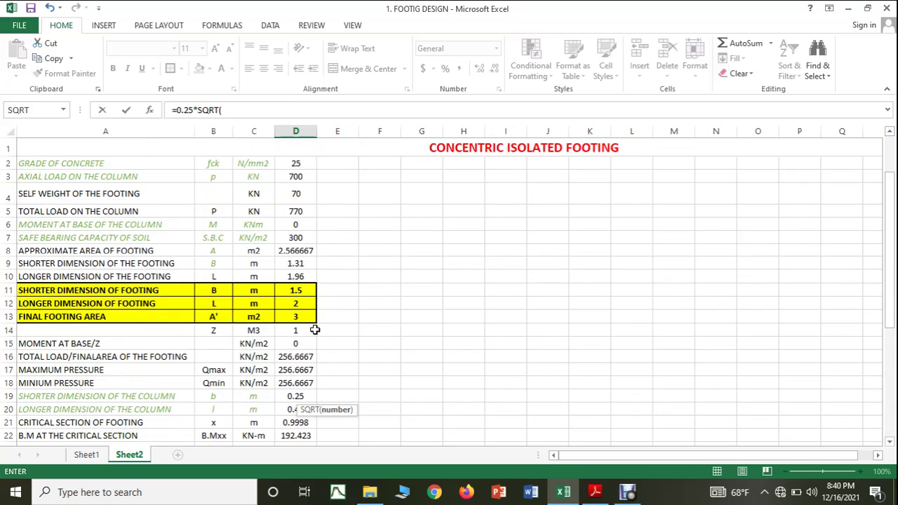
left_click(295, 164)
scroll(413, 230, "down", 13)
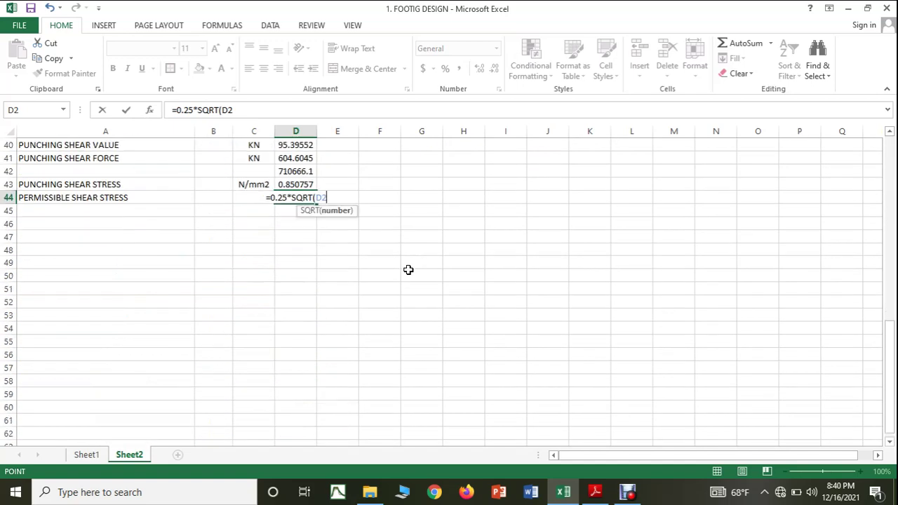
type(")")
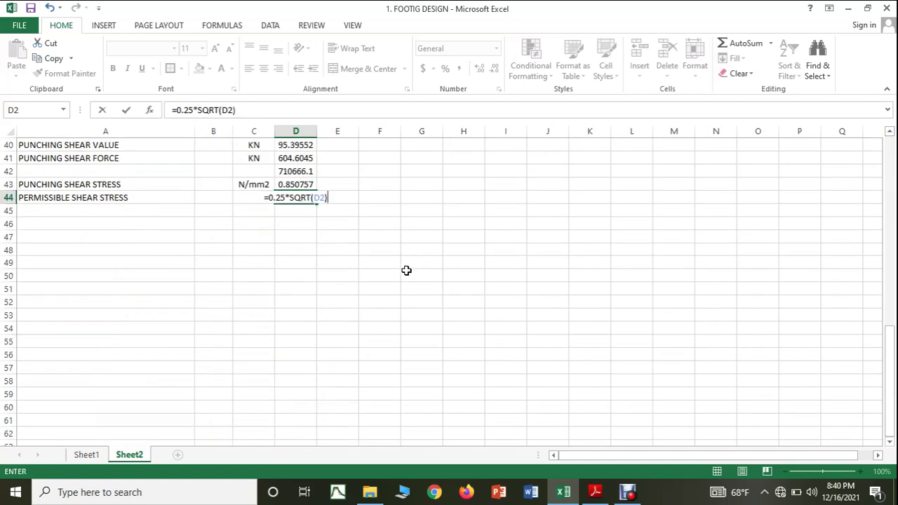
key("Return")
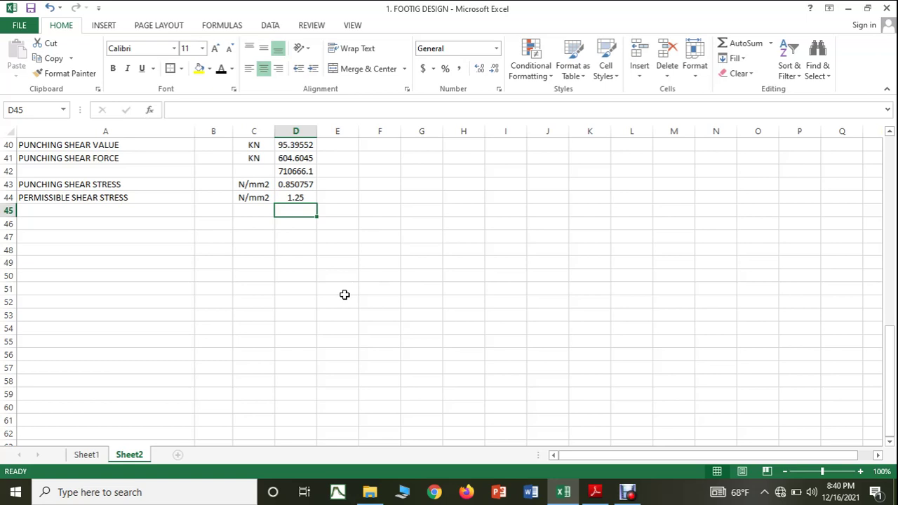
Step: Read the acceptance condition for punching shear in the Adobe Reader notes and compare the two stress values in Excel against it
left_click(595, 494)
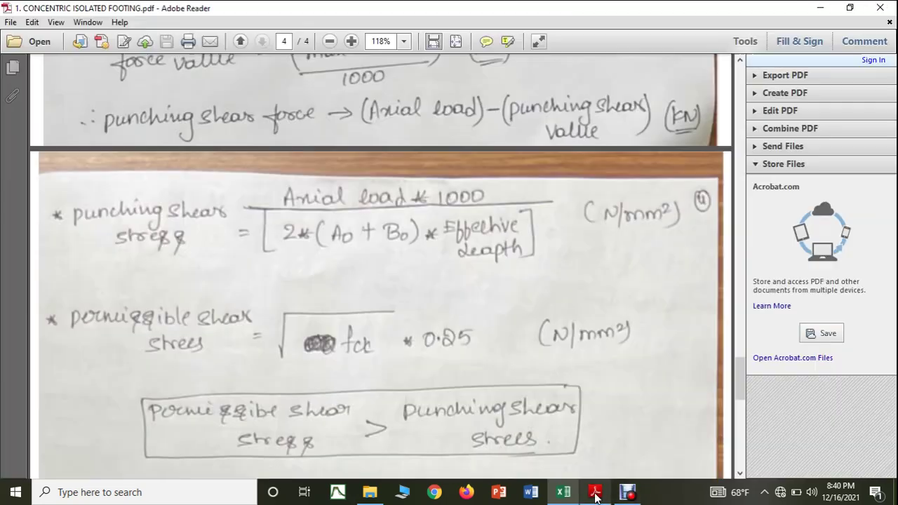
scroll(377, 365, "down", 2)
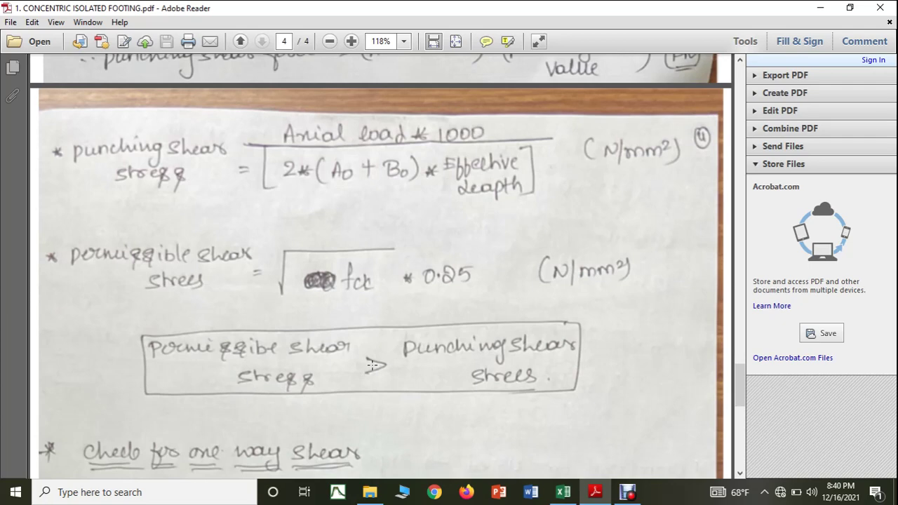
left_click(570, 493)
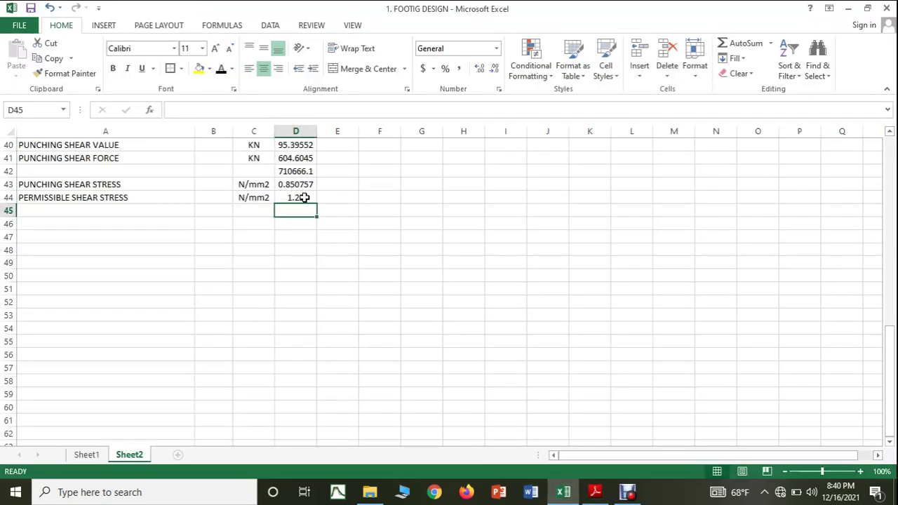
scroll(297, 210, "up", 3)
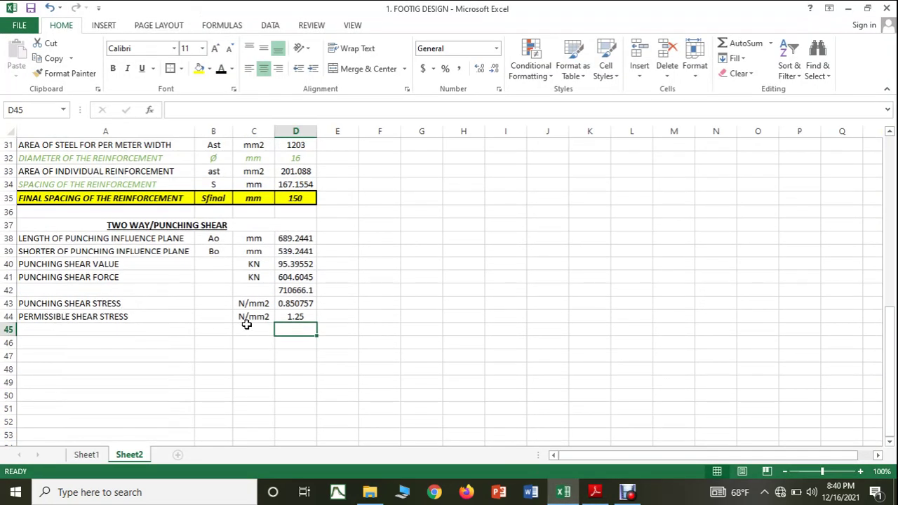
scroll(367, 341, "up", 3)
scroll(367, 341, "down", 2)
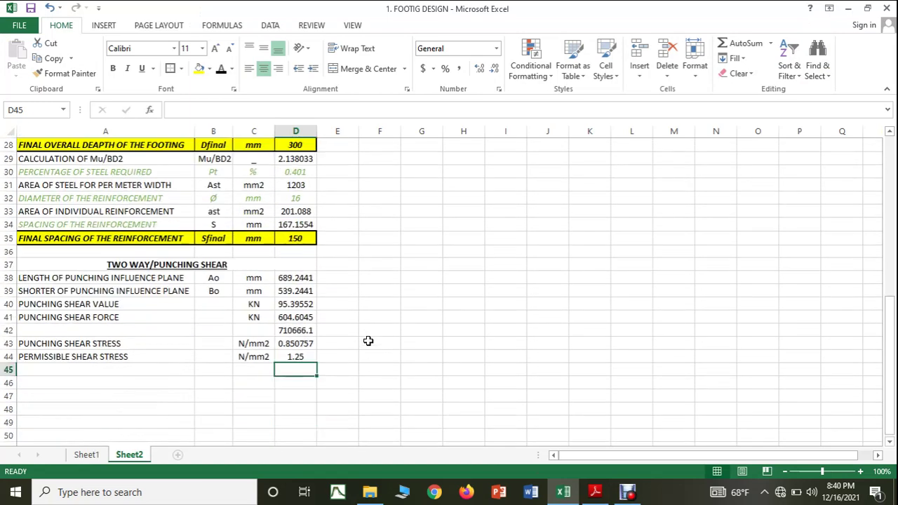
Step: Merge and center A46:D46 and enter the section heading ONE WAY SHEAR
left_click_drag(133, 383, 290, 383)
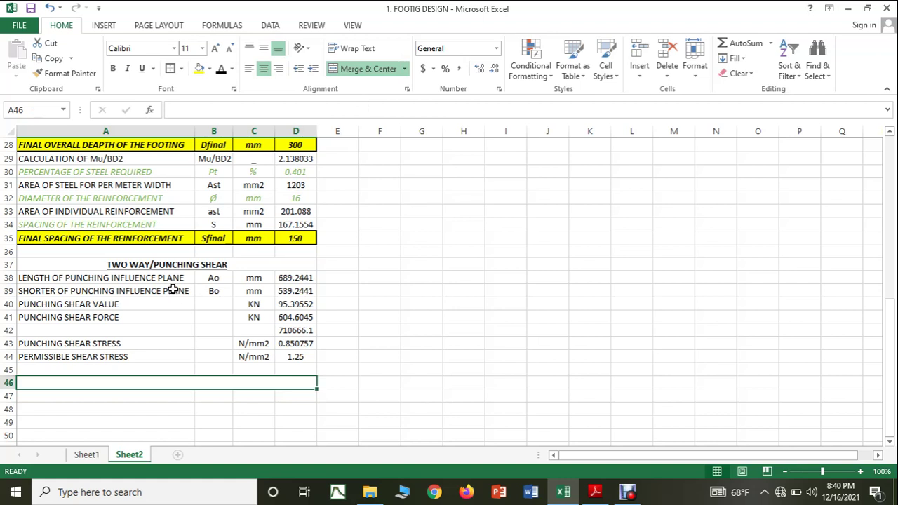
double_click(168, 382)
type("ONE WAY")
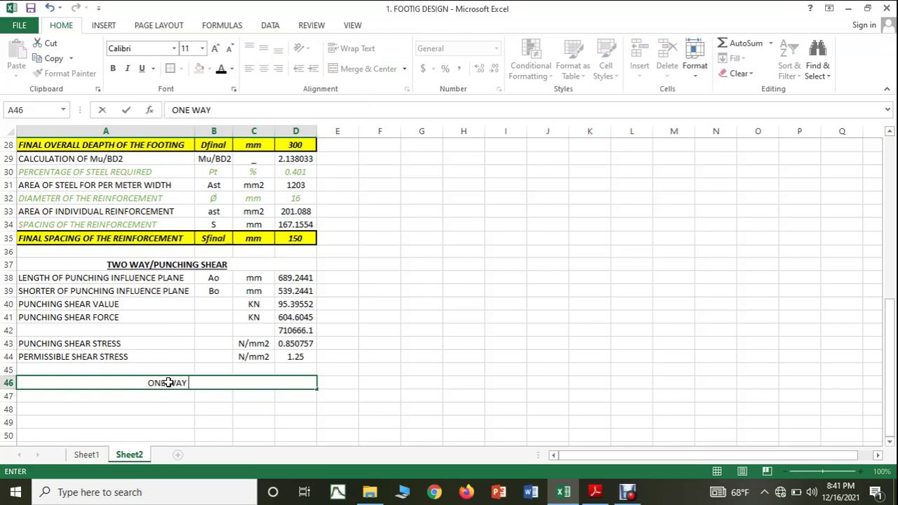
type(" SHEAR")
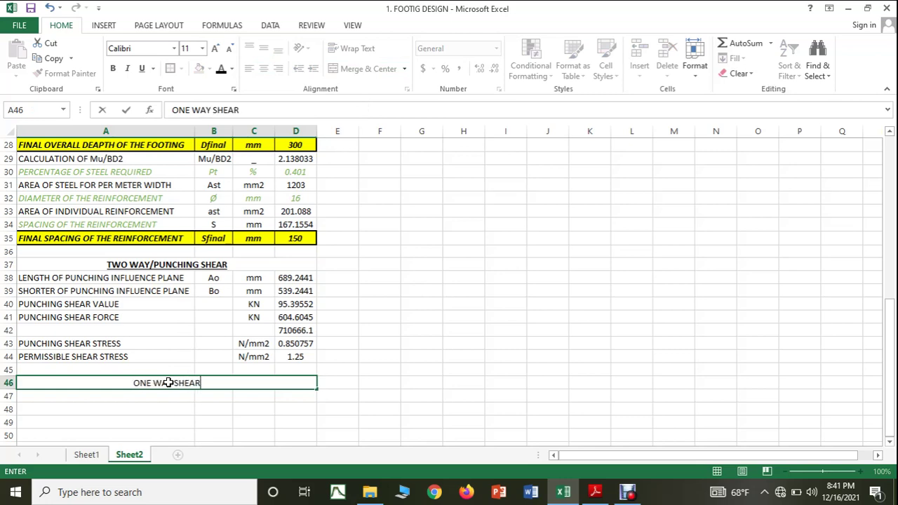
left_click(494, 399)
scroll(421, 389, "down", 1)
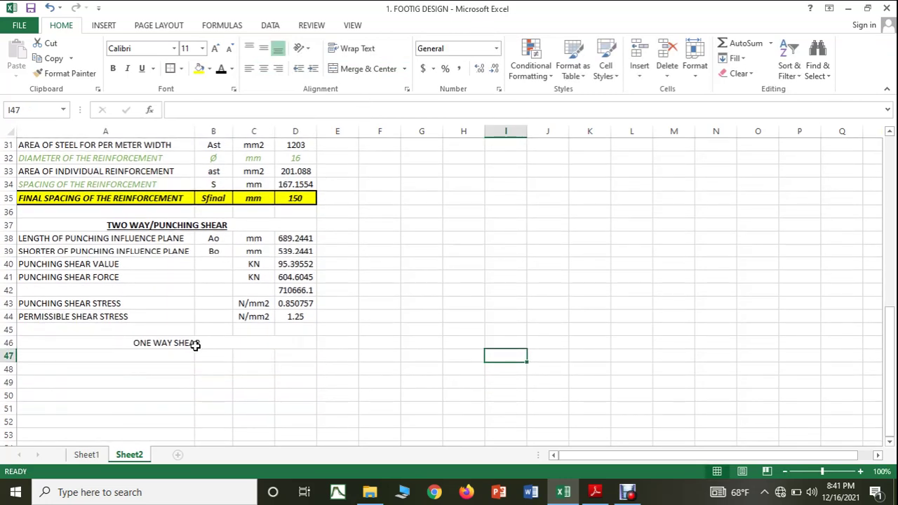
Step: Make the ONE WAY SHEAR heading bold and underlined
left_click(182, 342)
left_click(113, 69)
left_click(142, 69)
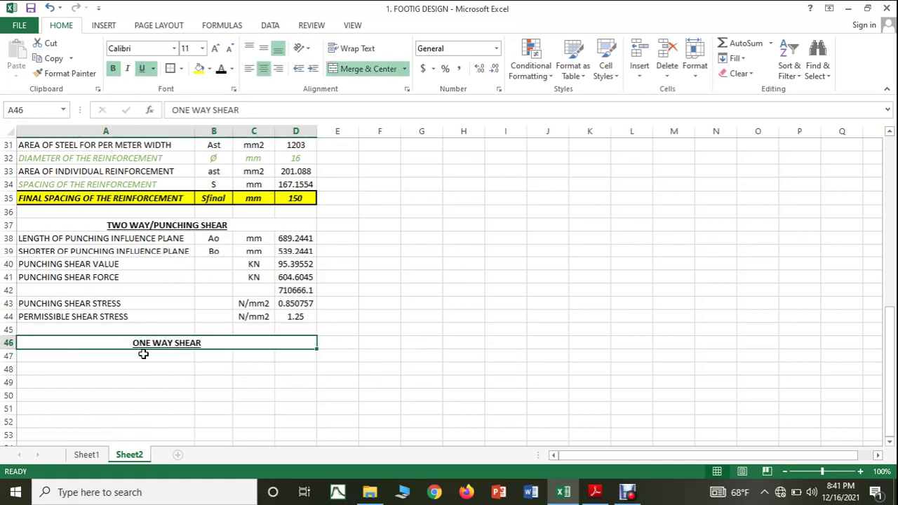
Step: Read the one way shear check formulas in the Adobe Reader notes and return to A47 in Excel
left_click(116, 357)
left_click(595, 492)
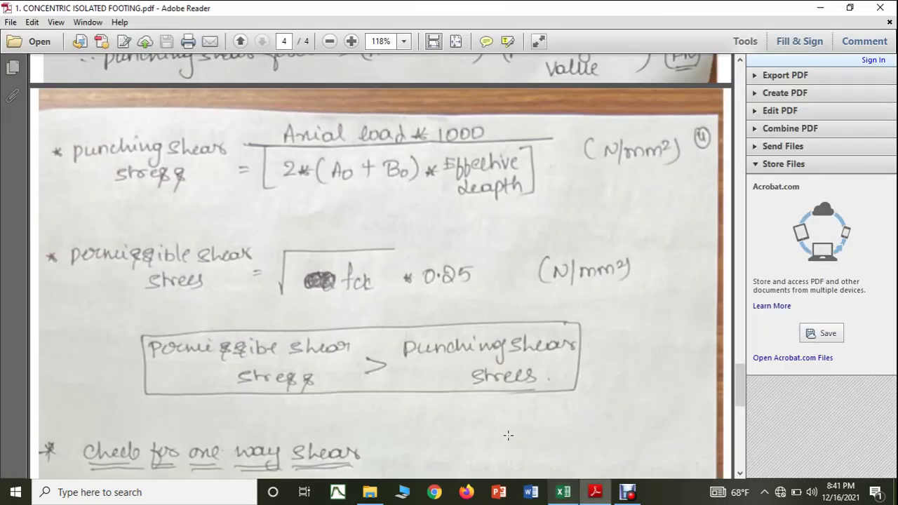
scroll(353, 352, "down", 5)
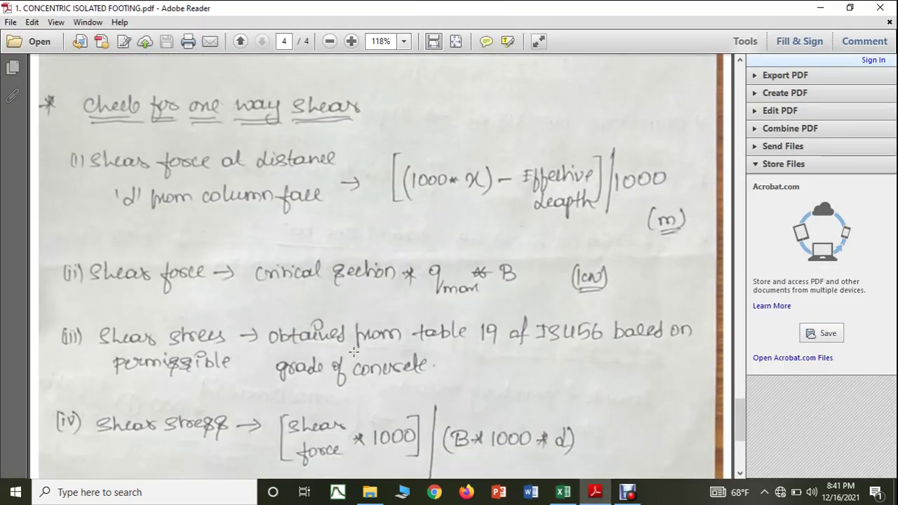
scroll(354, 353, "down", 2)
scroll(353, 352, "up", 2)
left_click(564, 492)
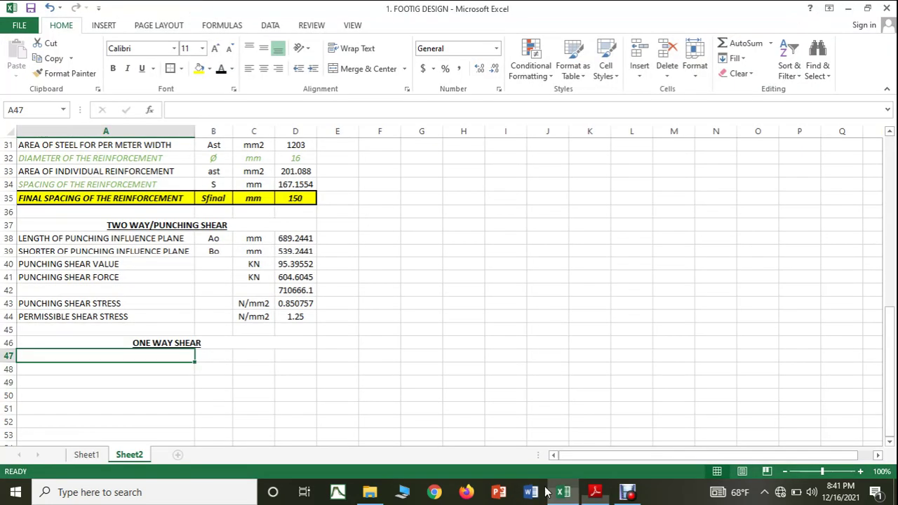
Step: Label A47 SHEAR FORCE AT "d" FROM COLUMN FACE, with everything except the d in capitals
type("S")
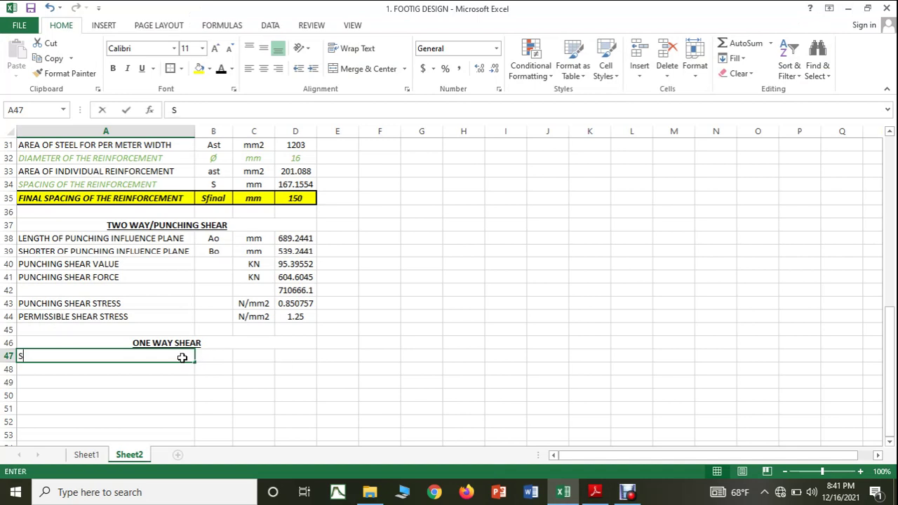
type("HEAR F")
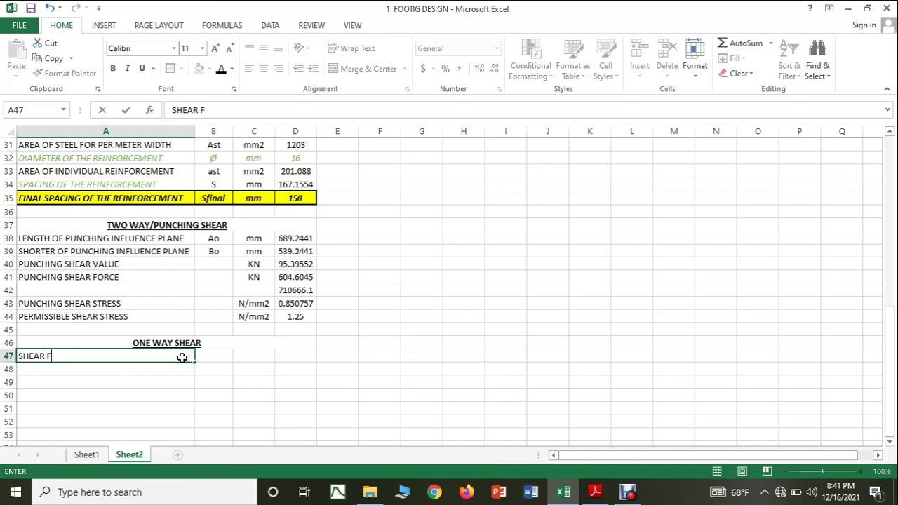
type("ORCE AT \"d")
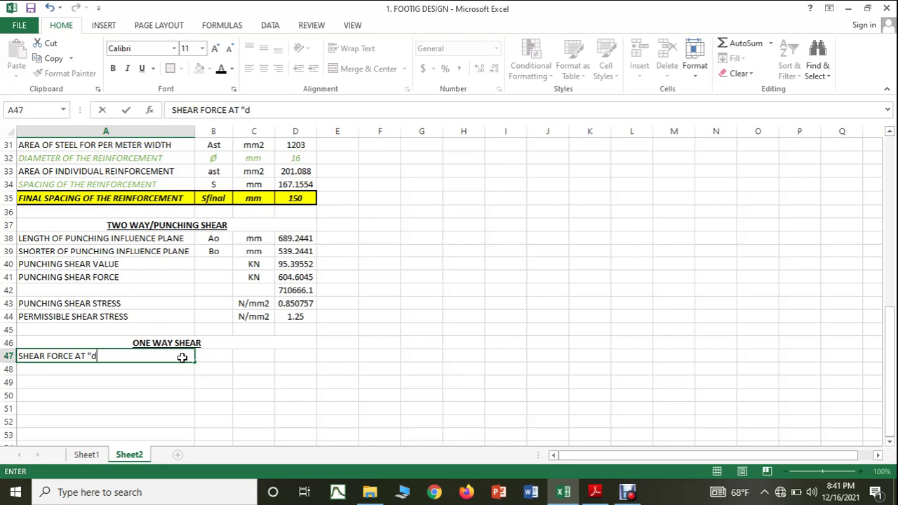
type("\" from cl")
key("BackSpace")
type("olumn")
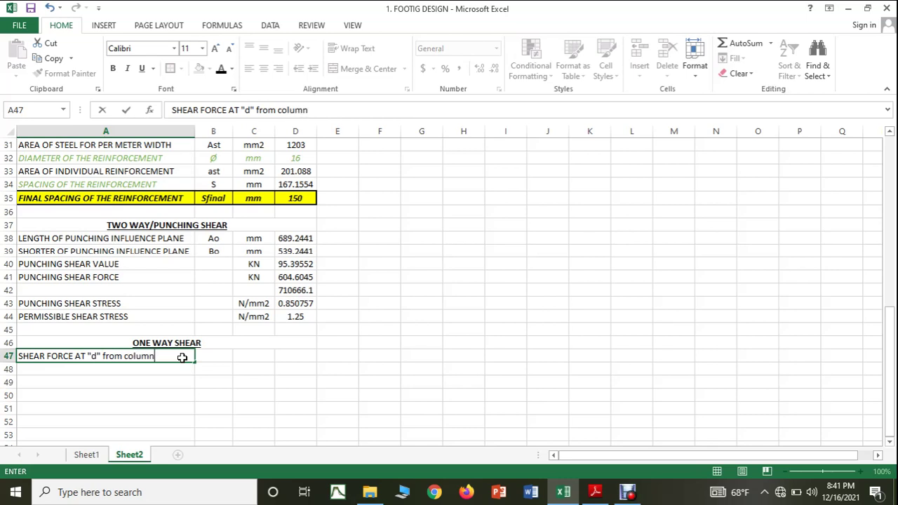
type(" face")
left_click_drag(185, 357, 102, 356)
type("FRO")
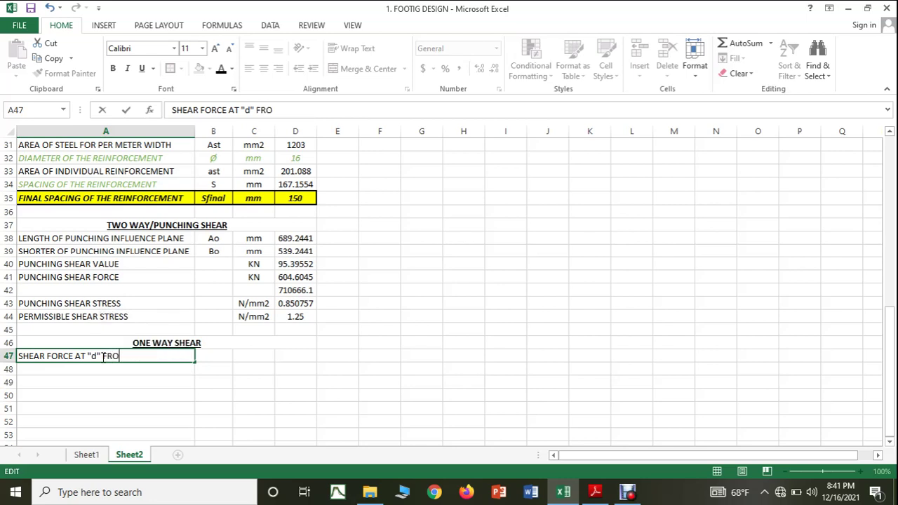
type("M COL")
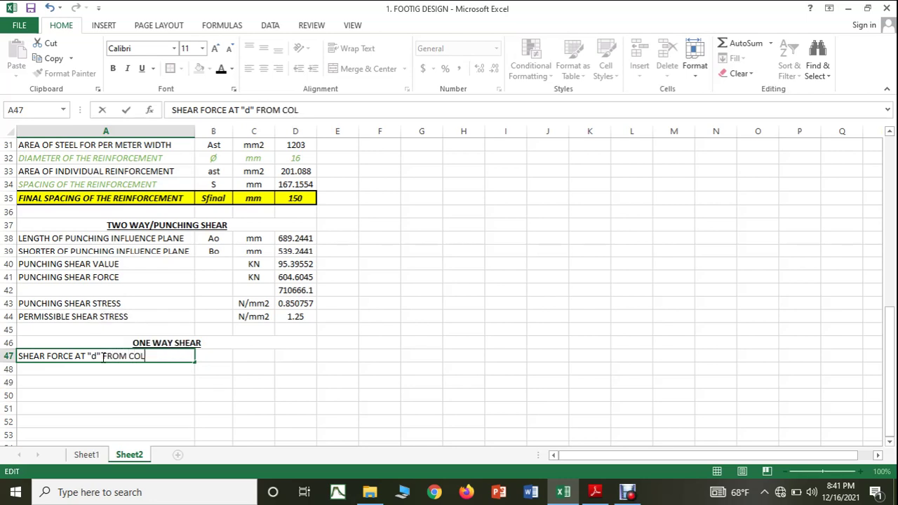
type("UMN FACE")
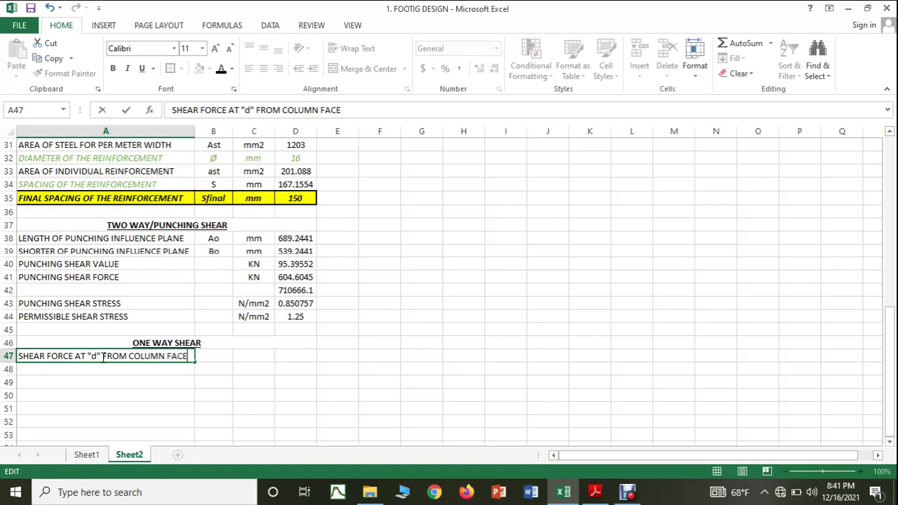
left_click(257, 390)
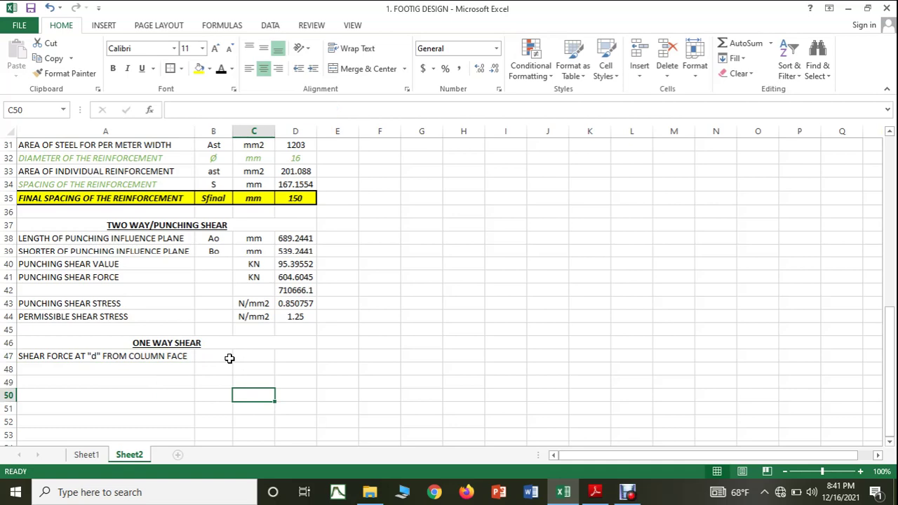
Step: Check the unit in the Adobe Reader notes and enter m in C47 in Excel for the first one way shear row
left_click(595, 491)
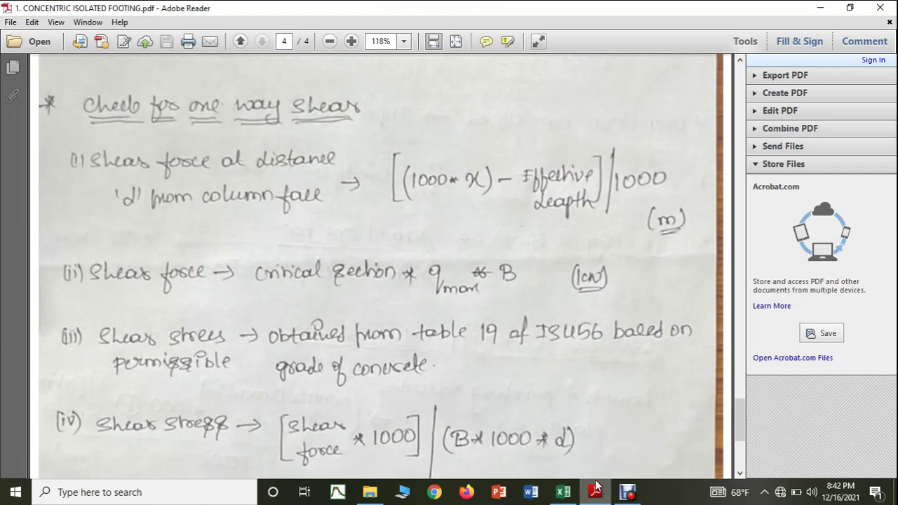
left_click(562, 491)
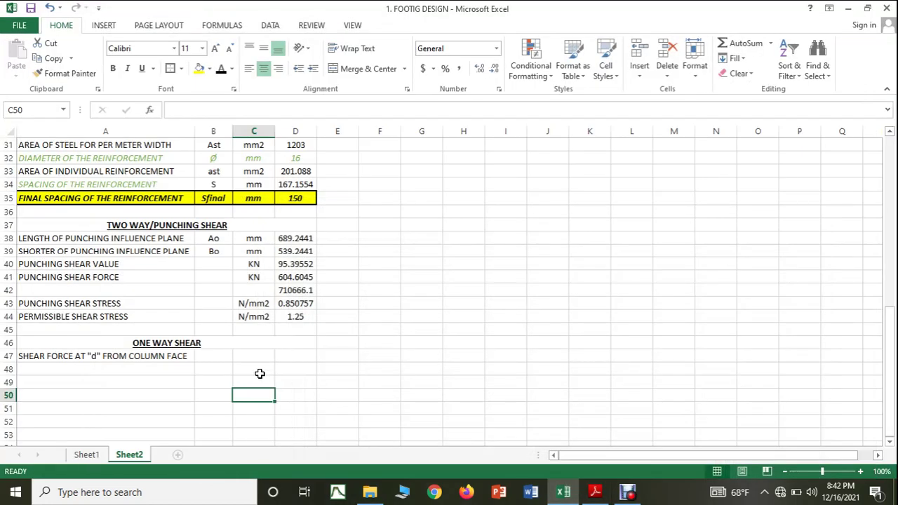
left_click(253, 361)
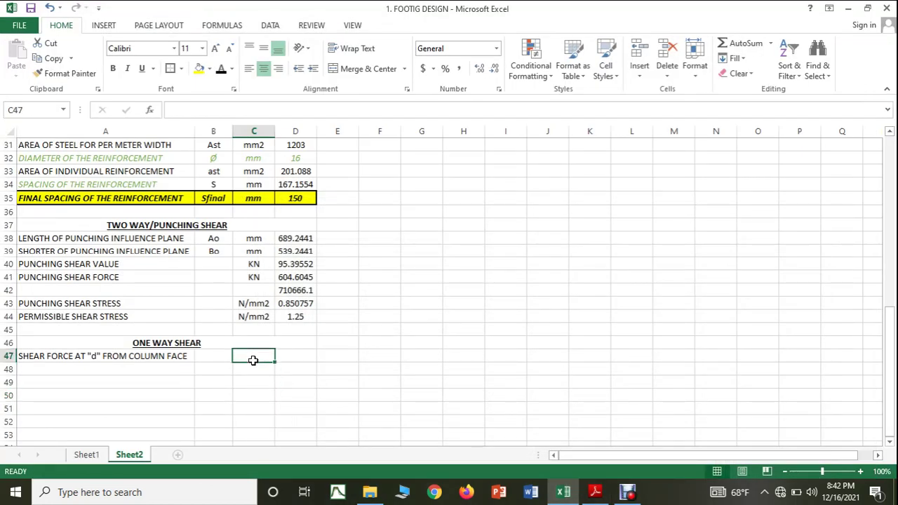
type("m")
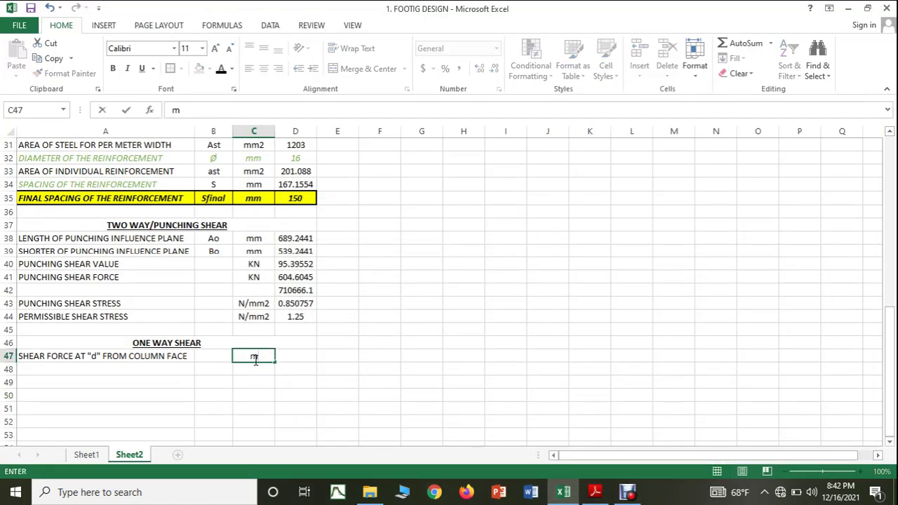
left_click(295, 354)
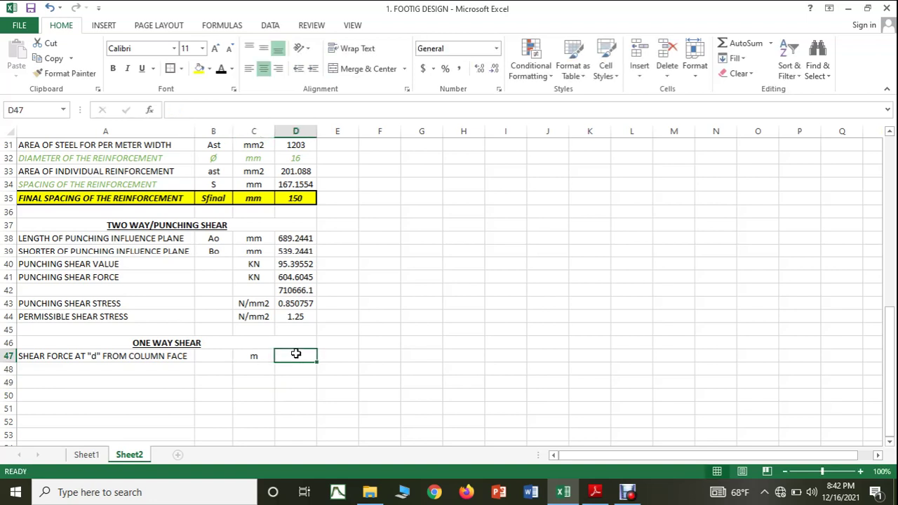
Step: Enter the formula =((1000*D21)-D25) in D47, checking the expression against the handwritten notes in Adobe Reader
type("=((1000")
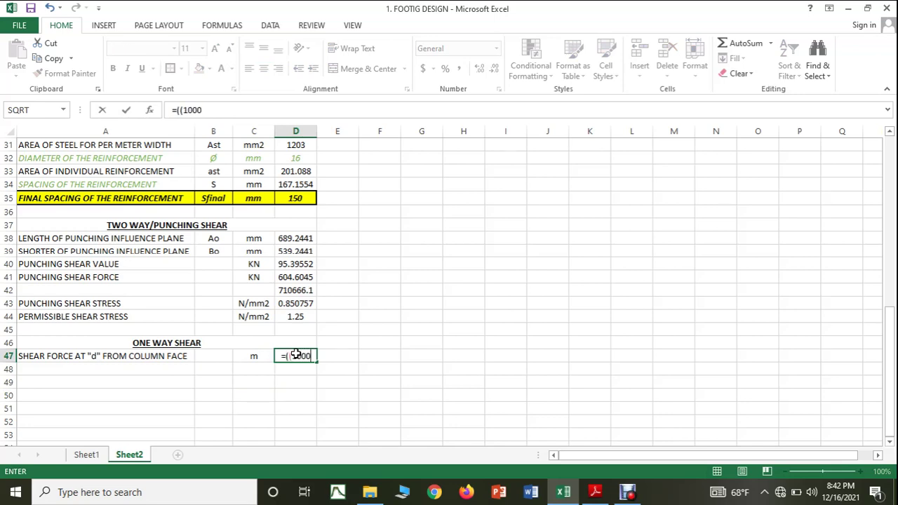
type("*")
scroll(297, 348, "up", 3)
scroll(297, 347, "up", 2)
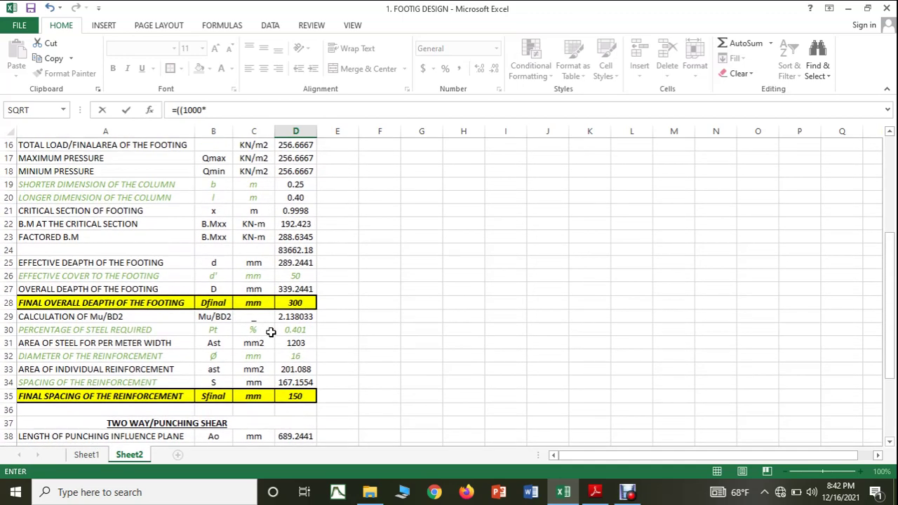
left_click(306, 210)
left_click(595, 493)
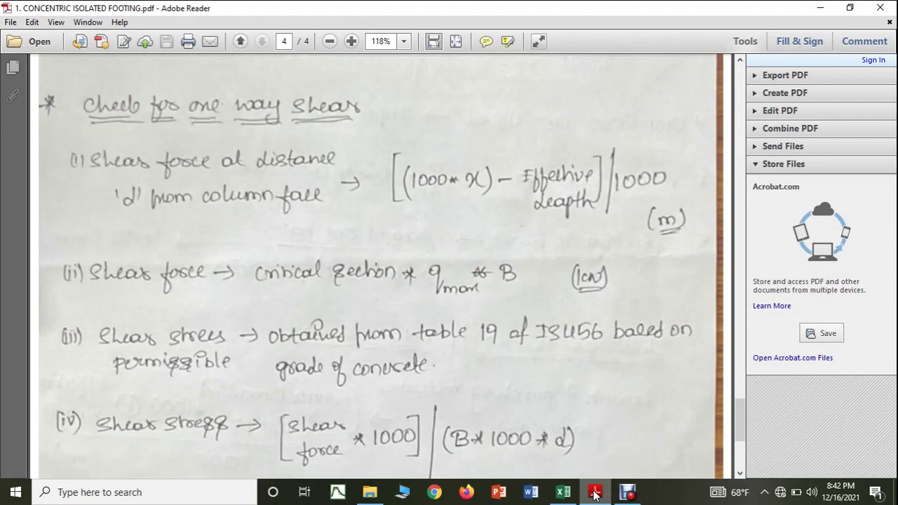
left_click(595, 493)
scroll(548, 427, "down", 3)
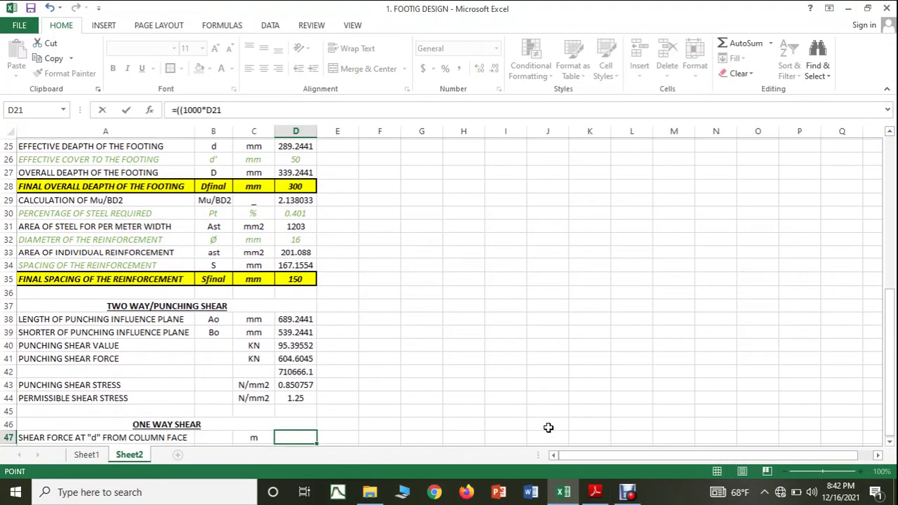
scroll(549, 427, "down", 1)
type(")")
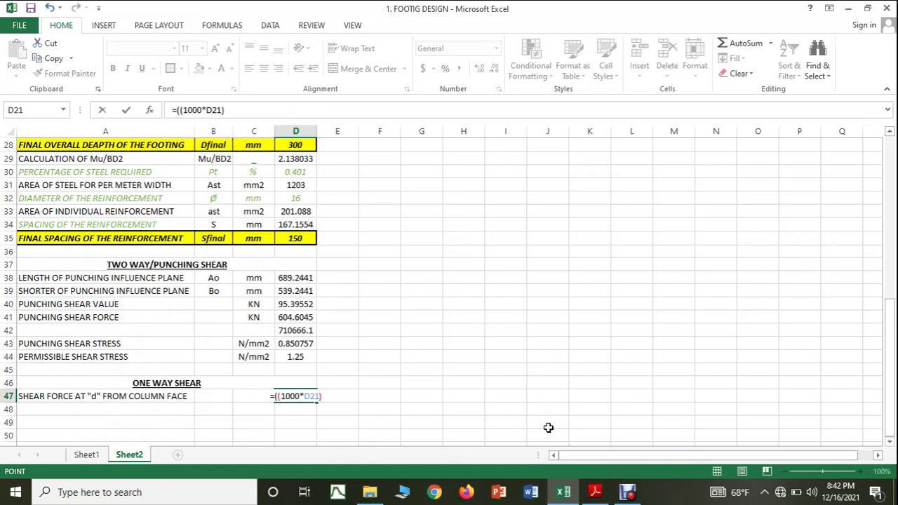
type("-")
scroll(543, 426, "up", 2)
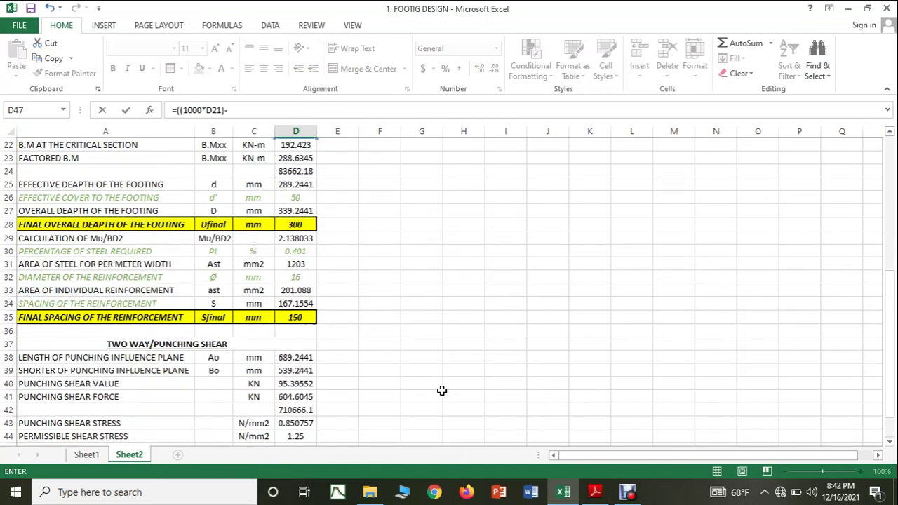
left_click(289, 184)
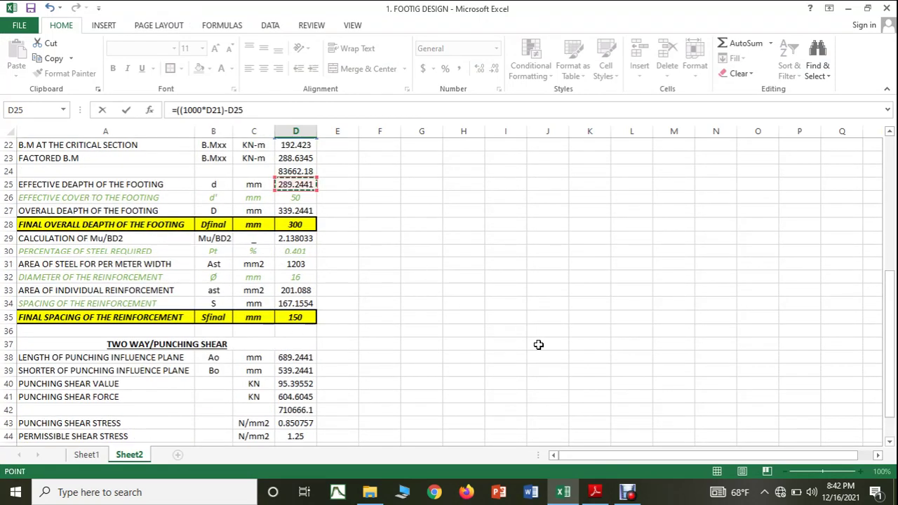
scroll(538, 344, "down", 3)
type(")")
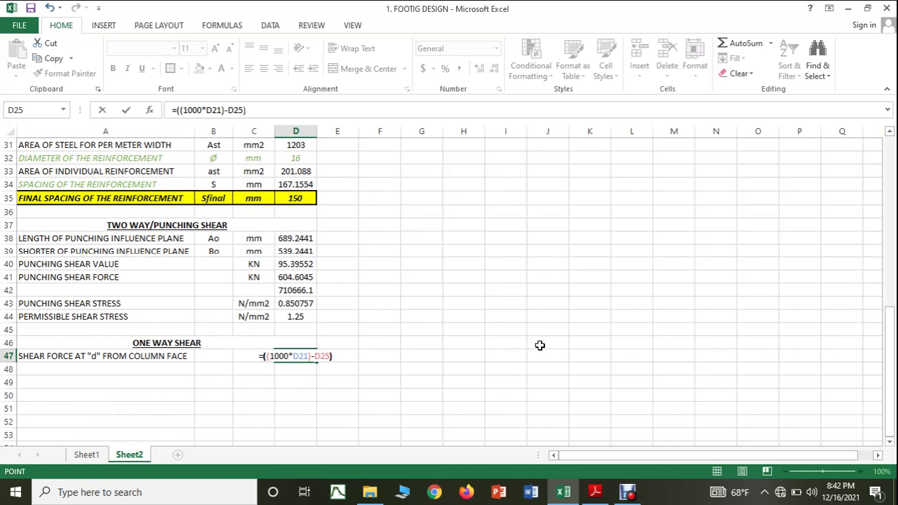
key("Return")
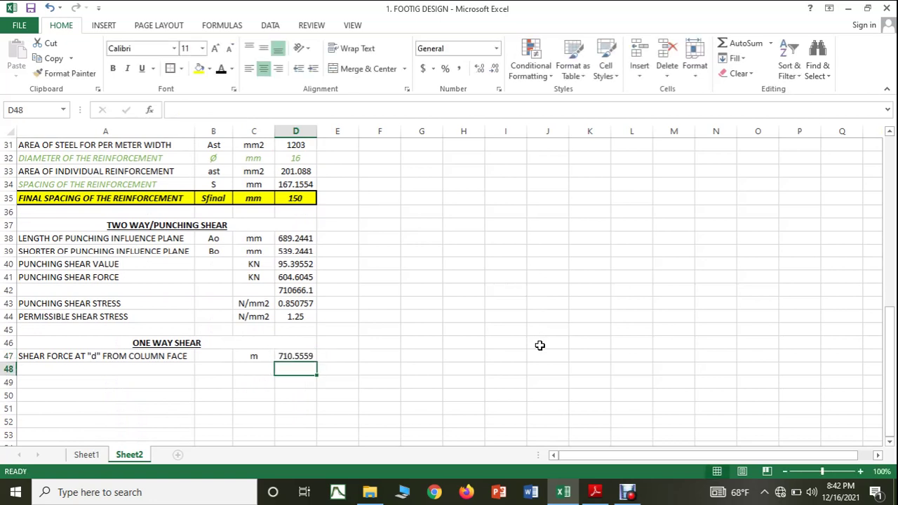
Step: Divide the formula in D47 by 1000 to convert the distance from the column face to metres
left_click(301, 356)
left_click(260, 110)
type("/1000")
key("Return")
Step: Check the second one way shear item in the Adobe Reader notes, and in Excel label A48 SHEAR FORCE with unit KN in C48
left_click(596, 493)
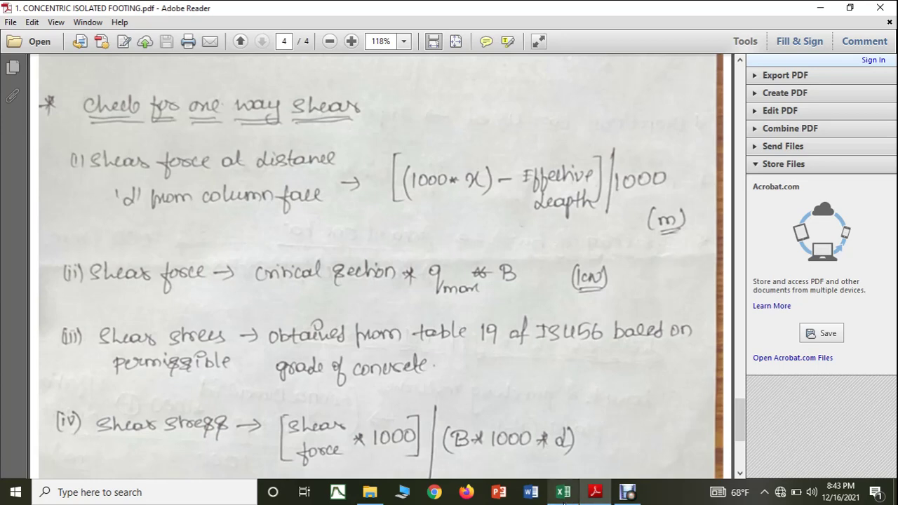
left_click(563, 492)
left_click(76, 369)
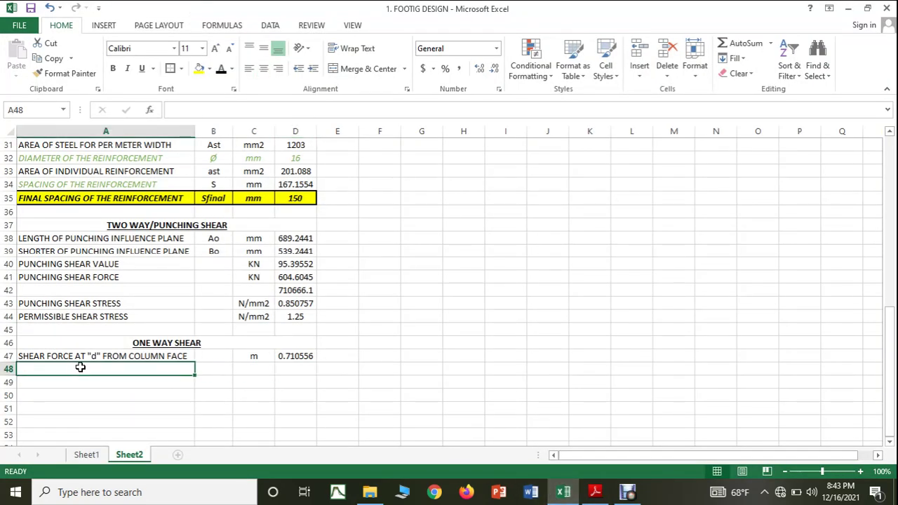
type("SHEAR ")
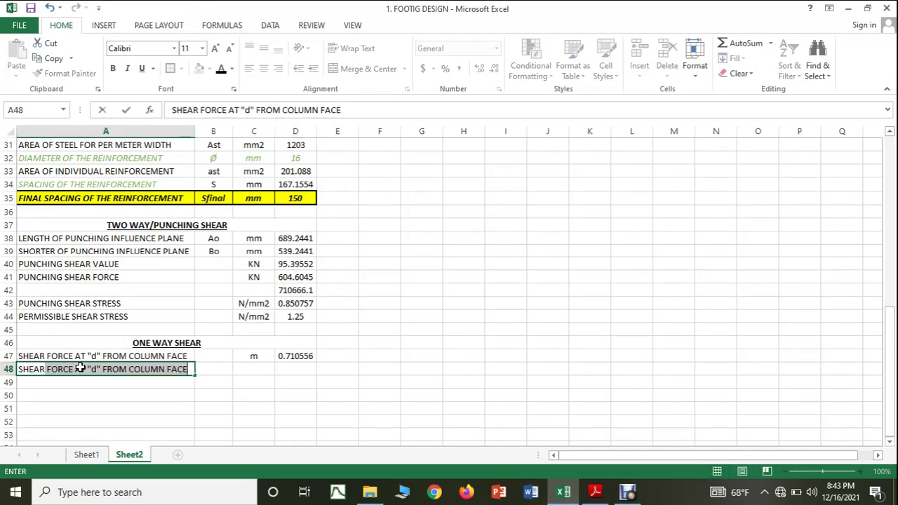
type("FORCE")
key("Delete")
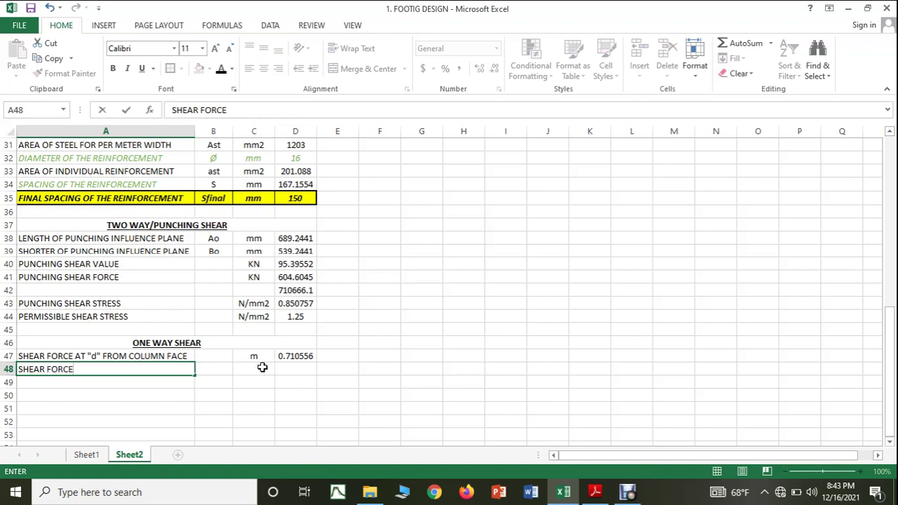
left_click(262, 367)
type("KN")
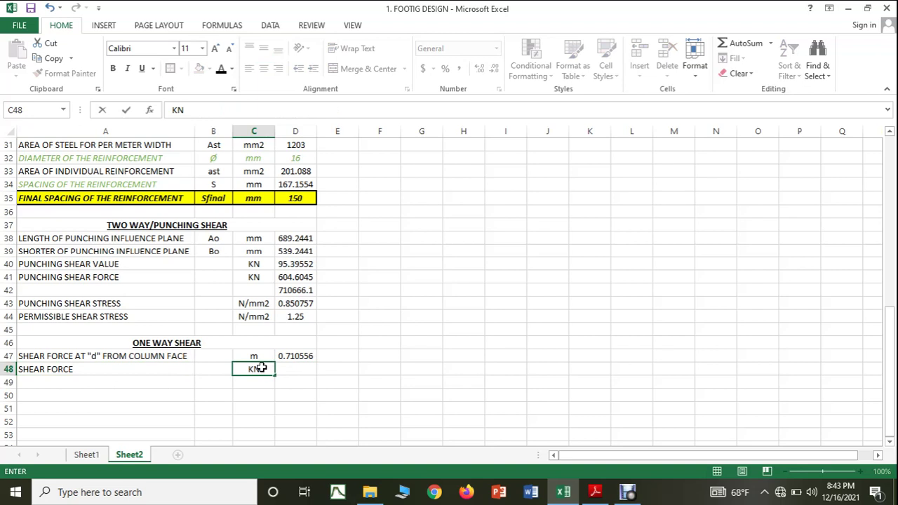
key("Tab")
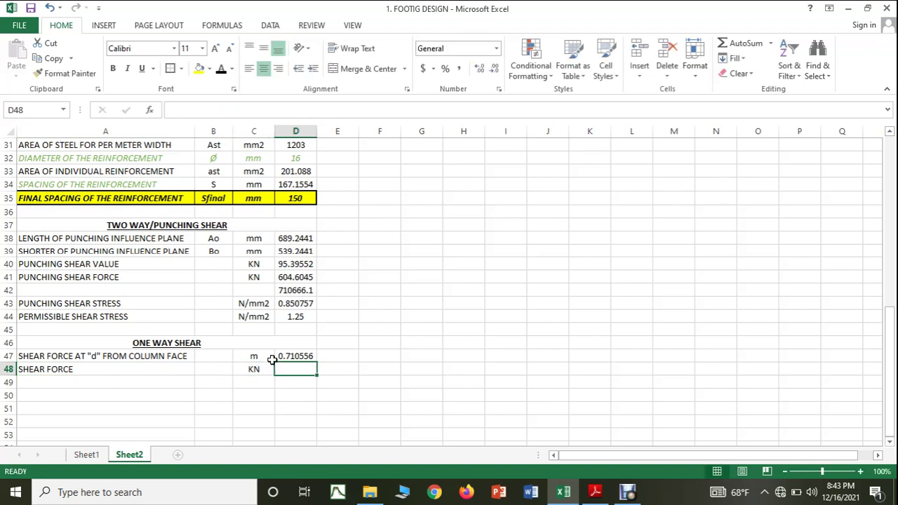
Step: Enter the shear force formula =(D47*D17*D11) in D48, checking its factors against the notes in Adobe Reader
type("=(")
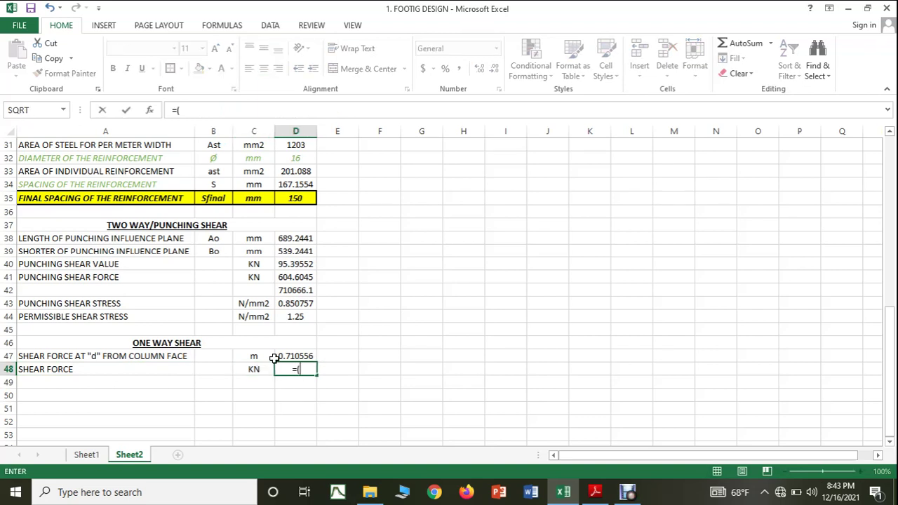
left_click(282, 355)
type("*")
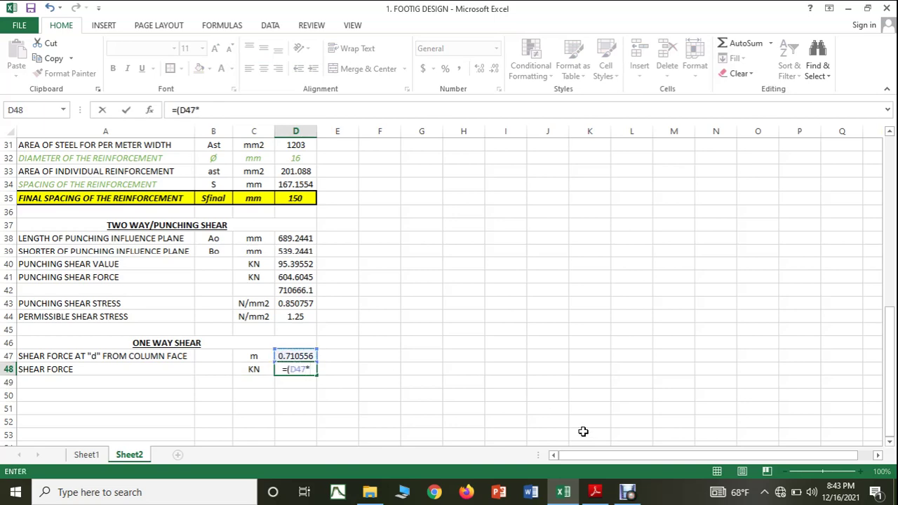
left_click(594, 491)
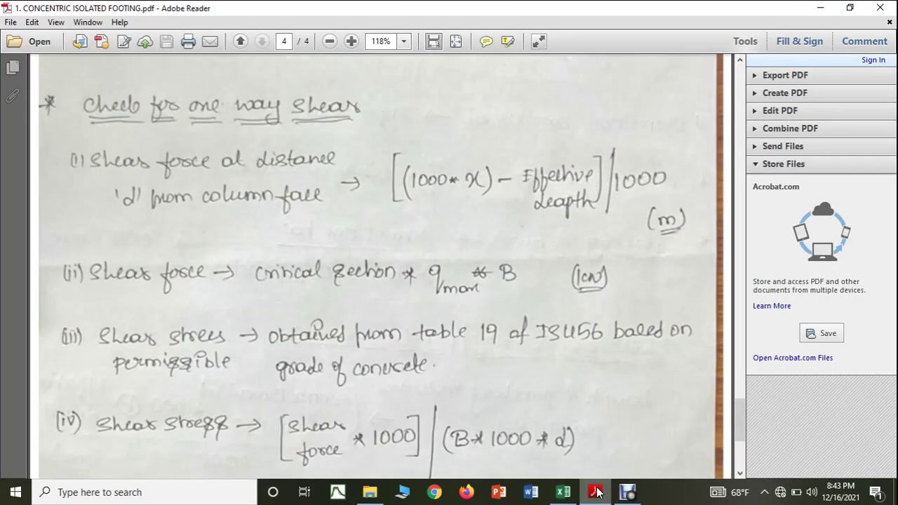
left_click(596, 492)
scroll(321, 350, "up", 5)
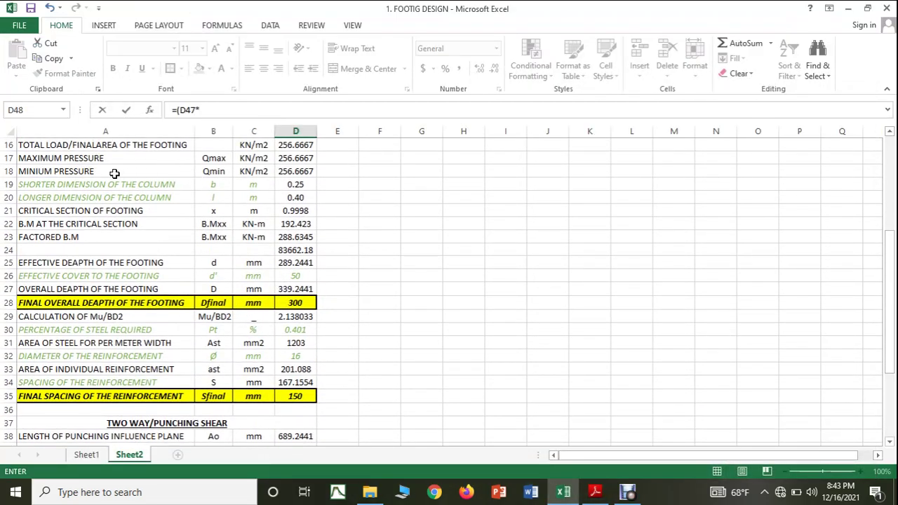
left_click(309, 158)
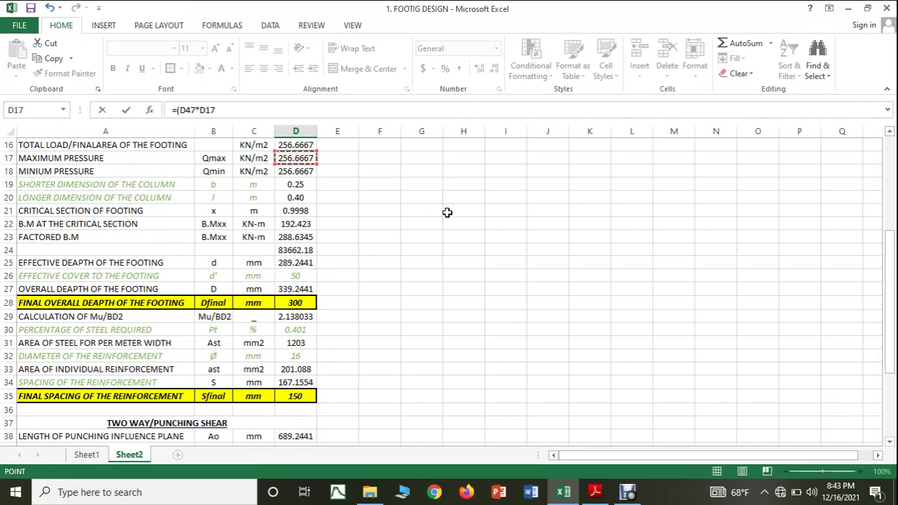
scroll(523, 254, "down", 3)
scroll(522, 254, "down", 3)
type("*")
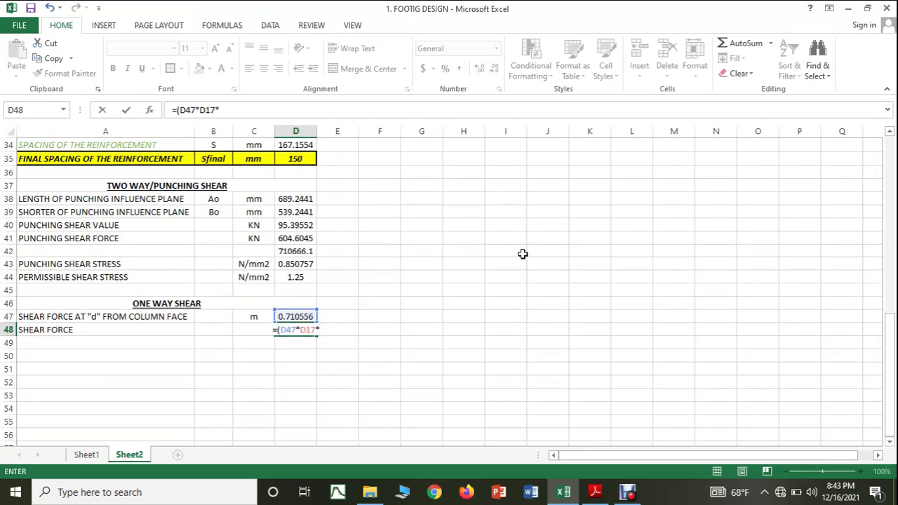
left_click(588, 493)
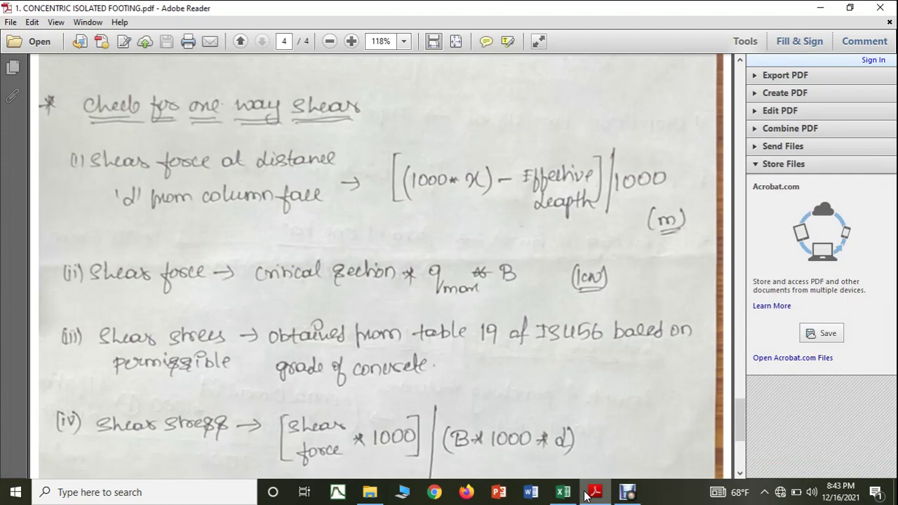
left_click(563, 491)
scroll(454, 394, "up", 1)
scroll(454, 395, "up", 4)
scroll(450, 378, "up", 4)
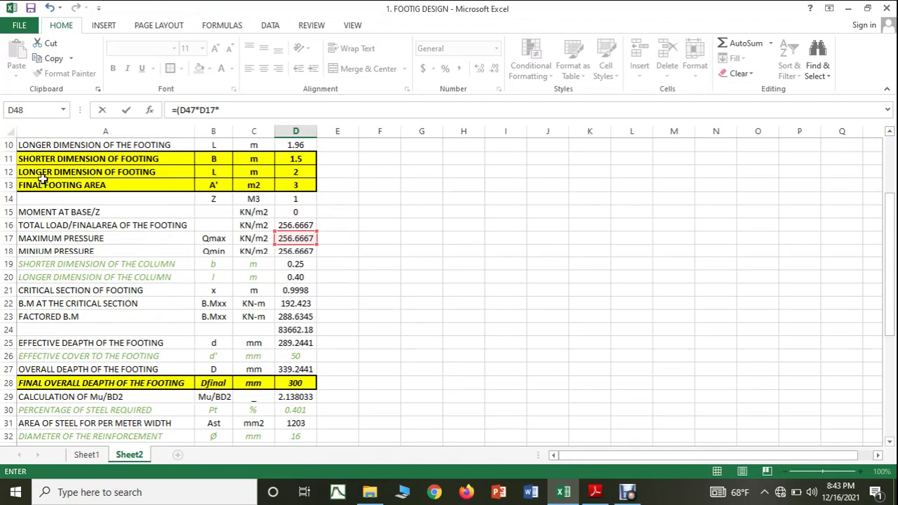
left_click(281, 157)
scroll(394, 236, "down", 9)
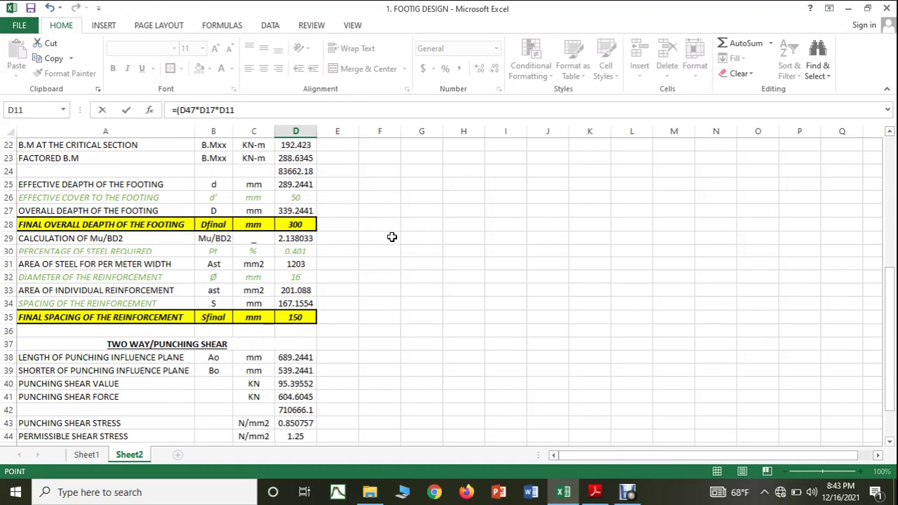
type(")")
key("Return")
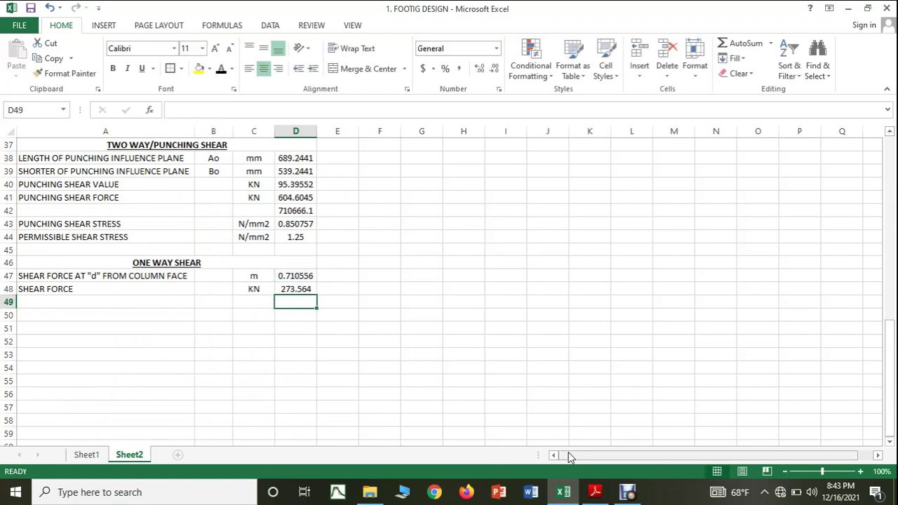
Step: Read the shear stress formula in the Adobe Reader notes, and in Excel label A49 SHEAR STRESS with unit N/mm2 in C49
left_click(595, 492)
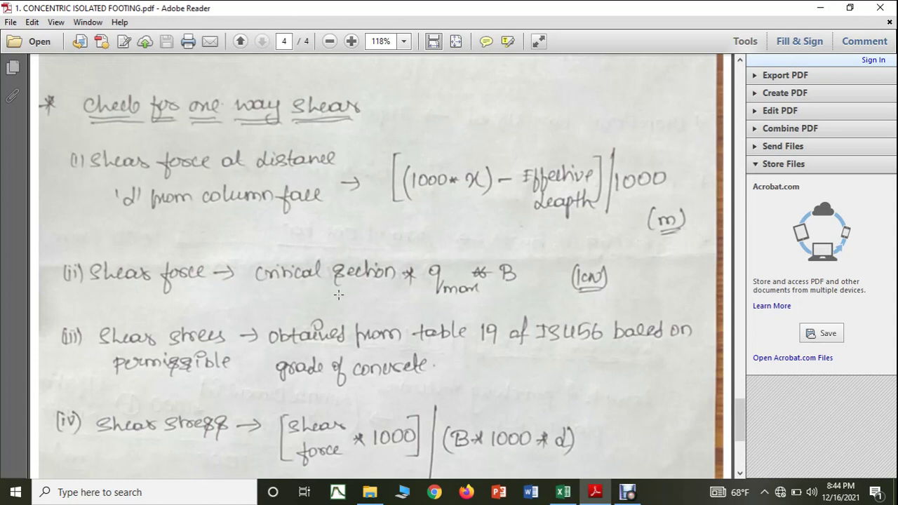
scroll(337, 297, "down", 1)
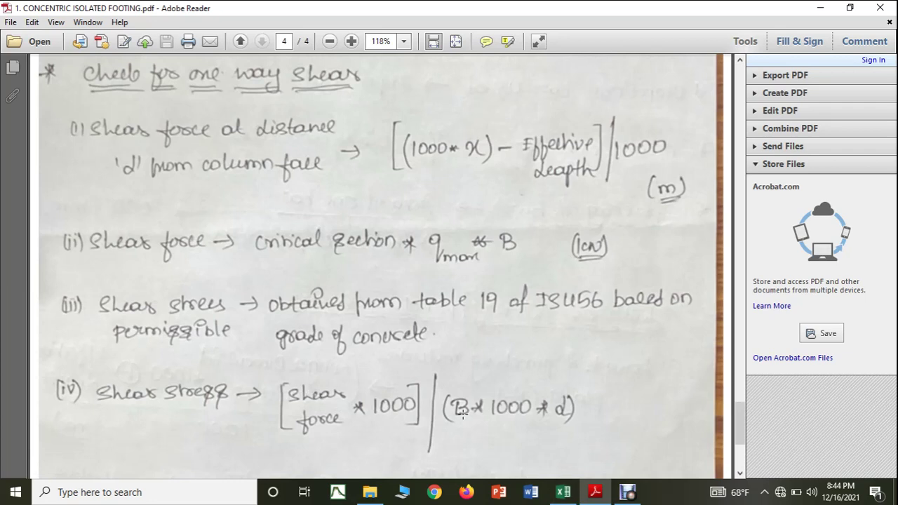
left_click(562, 491)
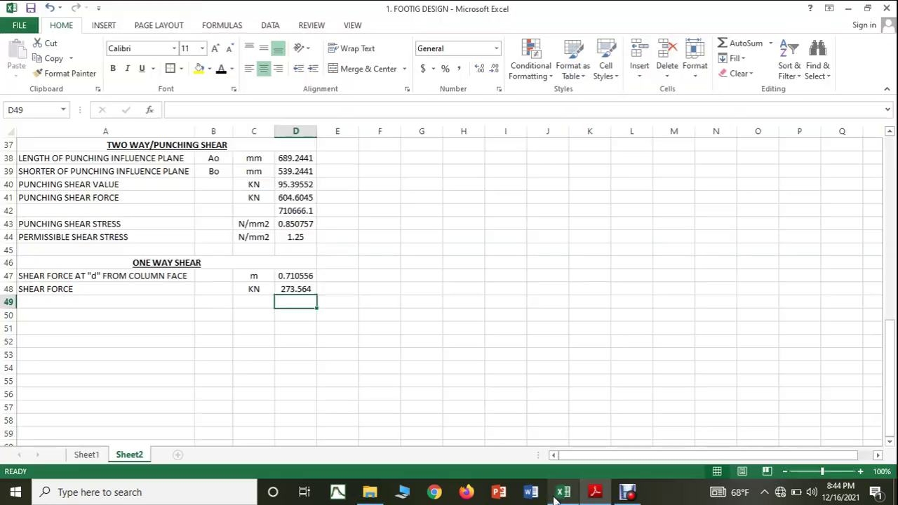
left_click(77, 302)
type("HEAR STRESS")
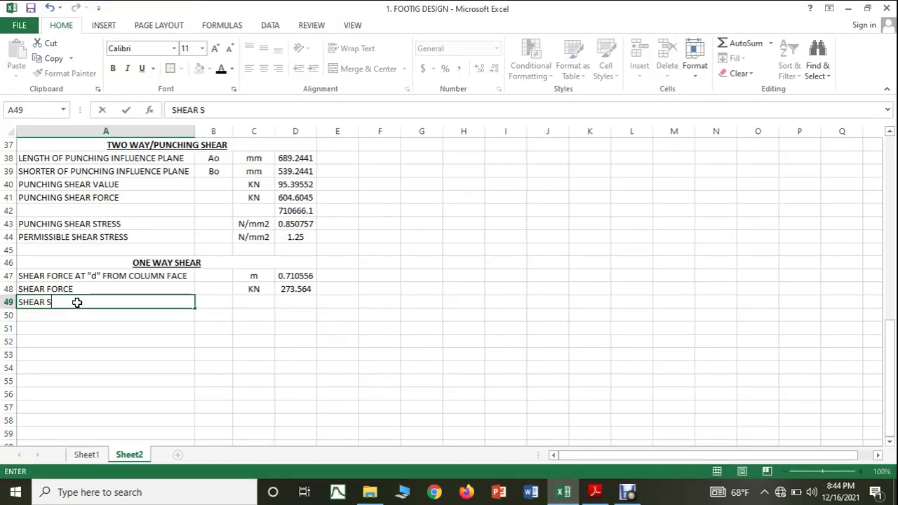
left_click(241, 291)
left_click(240, 301)
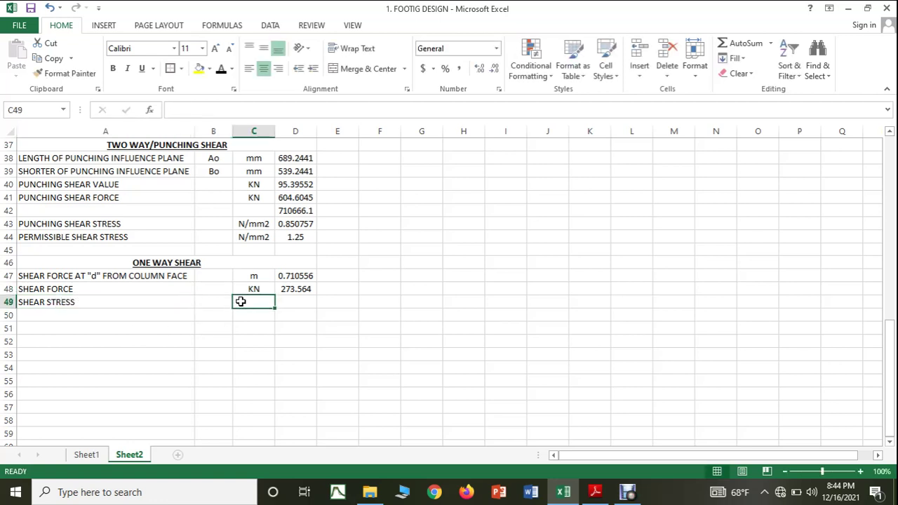
type("N/mm")
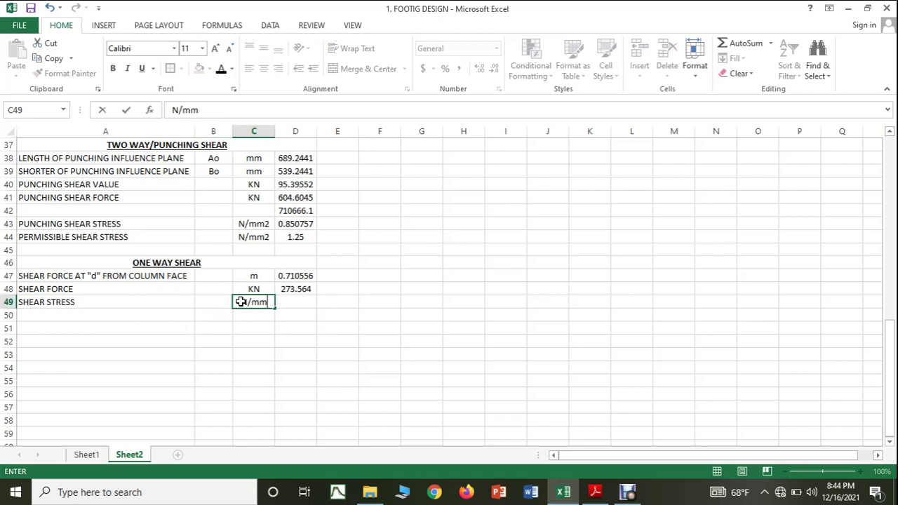
type("2")
key("Tab")
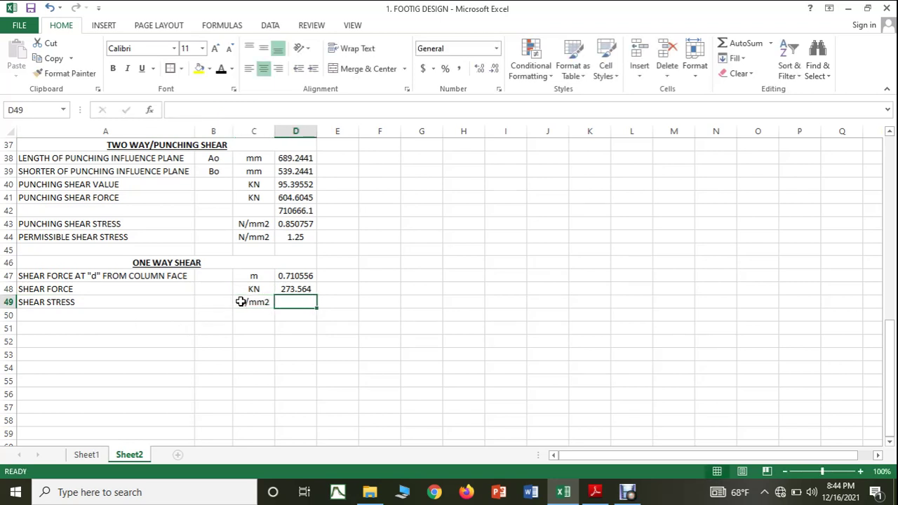
Step: Begin the shear stress formula in D49 with =((D48*1000)/( and check its divisor in the Adobe Reader notes
type("=")
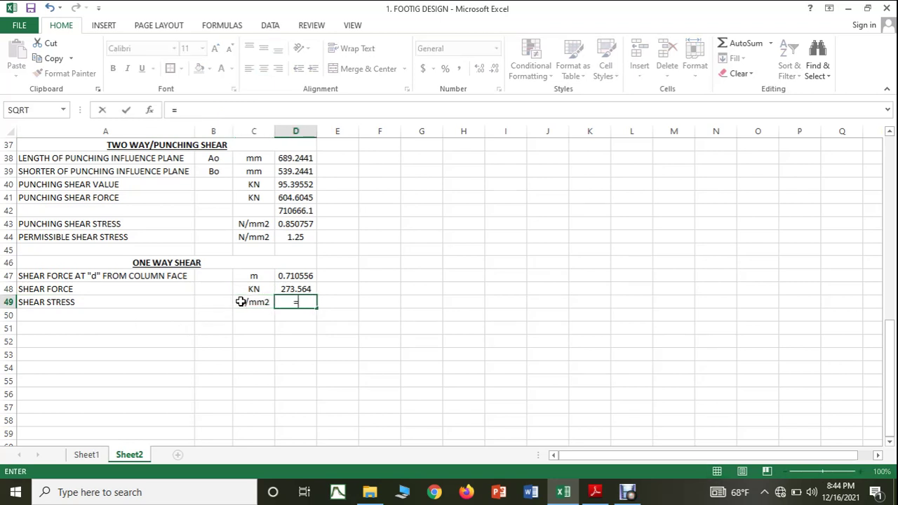
type("((")
left_click(283, 290)
type("*1")
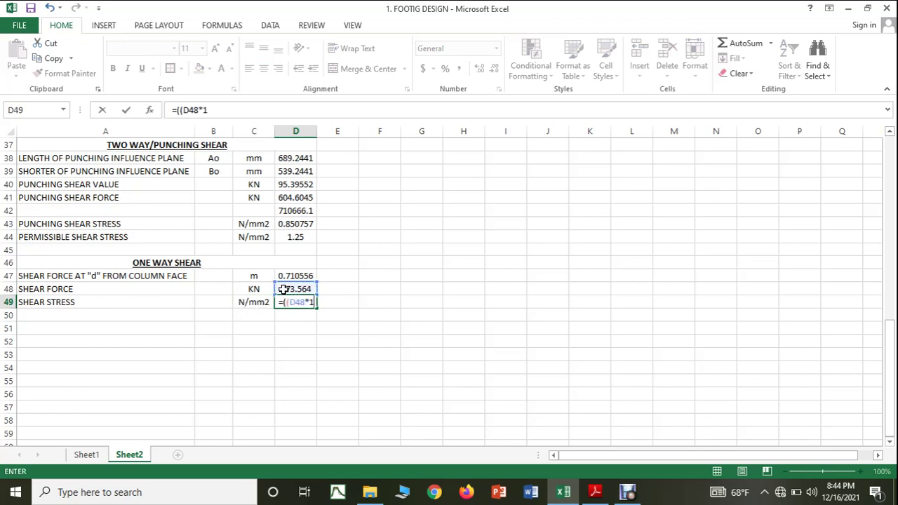
type("000)")
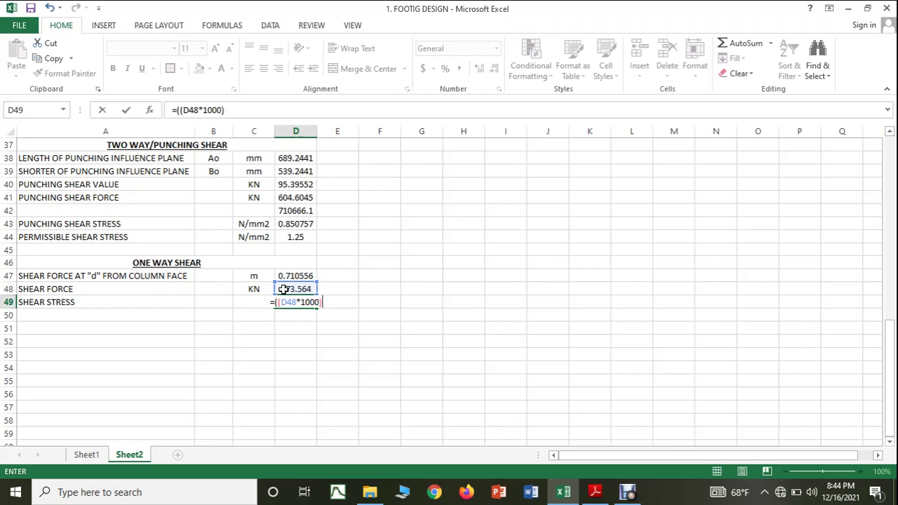
type("/(")
left_click(594, 492)
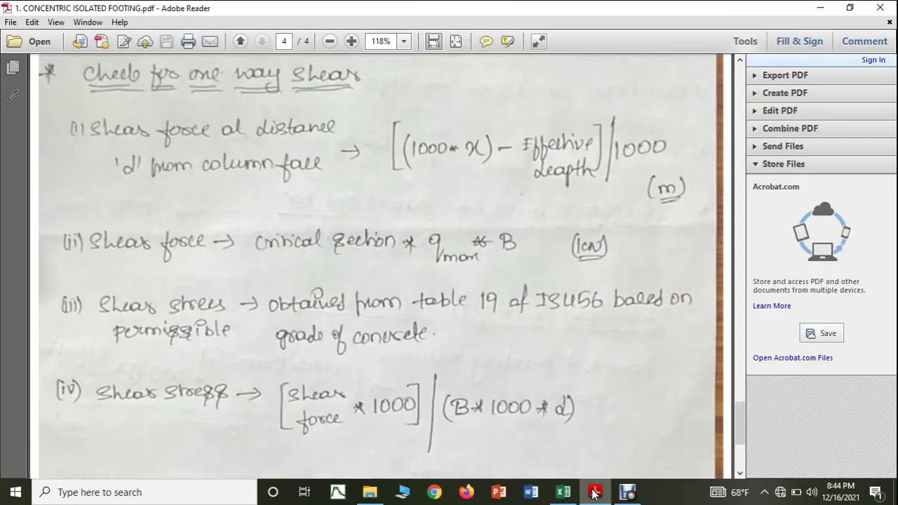
left_click(595, 492)
Step: Back in Excel, add D11*1000 as the first factors of the divisor in the D49 shear stress formula
scroll(266, 261, "up", 3)
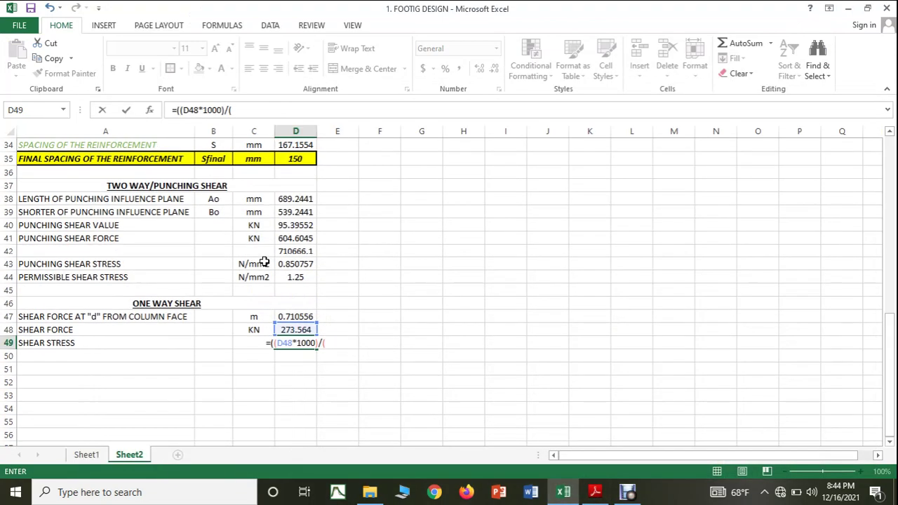
scroll(266, 261, "up", 1)
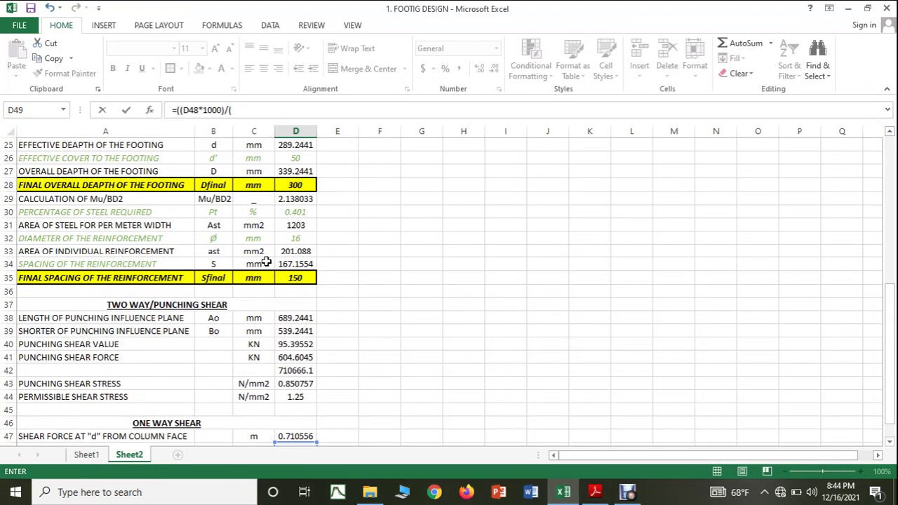
scroll(265, 261, "up", 3)
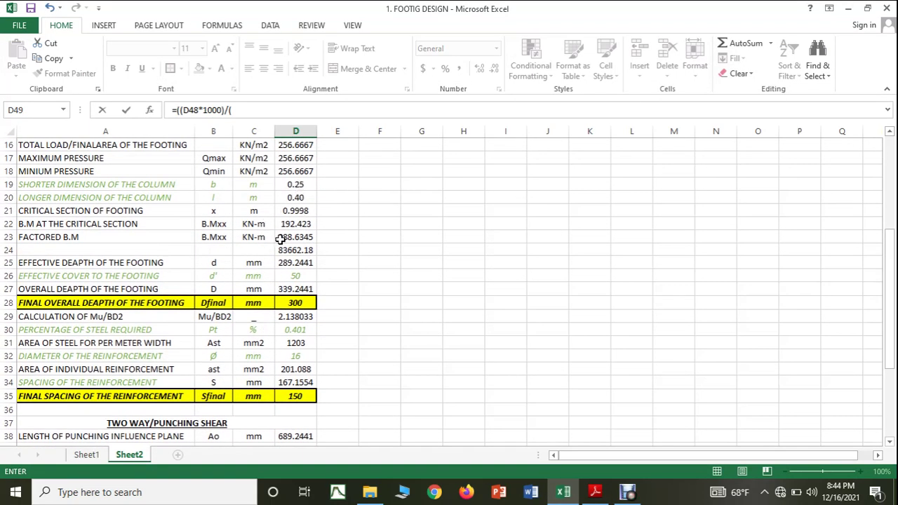
scroll(290, 315, "up", 2)
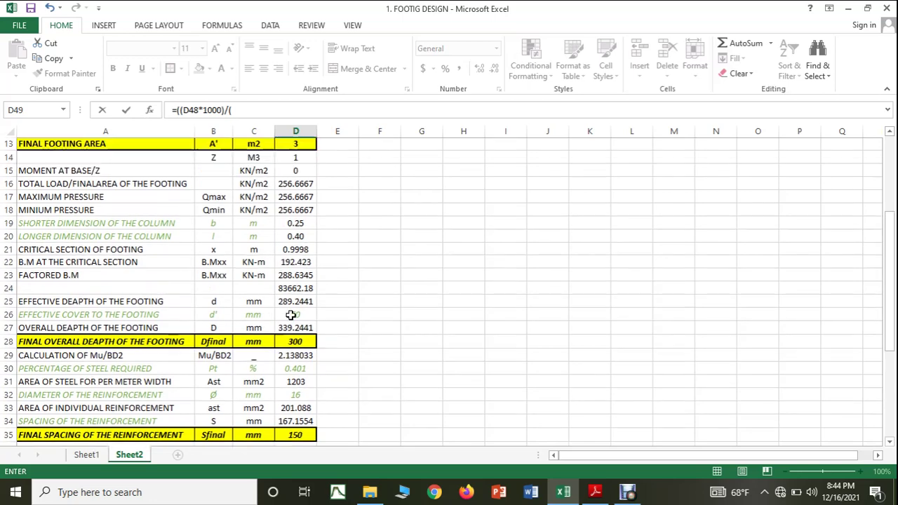
left_click(296, 155)
scroll(438, 258, "down", 9)
scroll(438, 259, "down", 3)
scroll(439, 257, "up", 1)
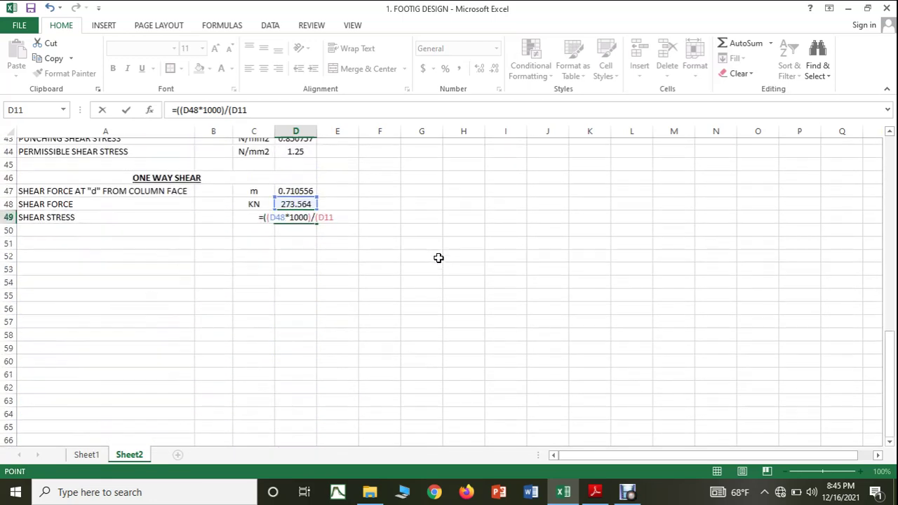
type("*1000")
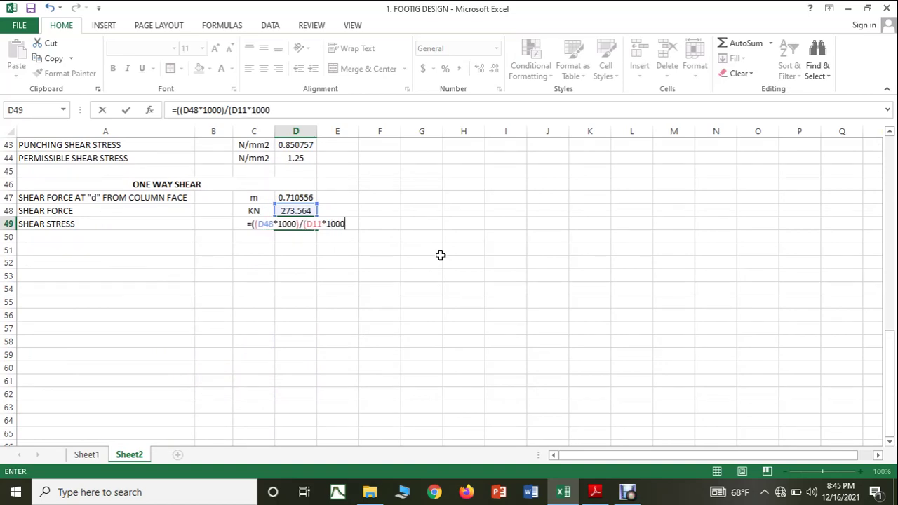
Step: Complete the D49 formula as =((D48*1000)/(D11*1000*D25)), using the effective depth of the footing as the last factor
type("*")
scroll(439, 256, "up", 3)
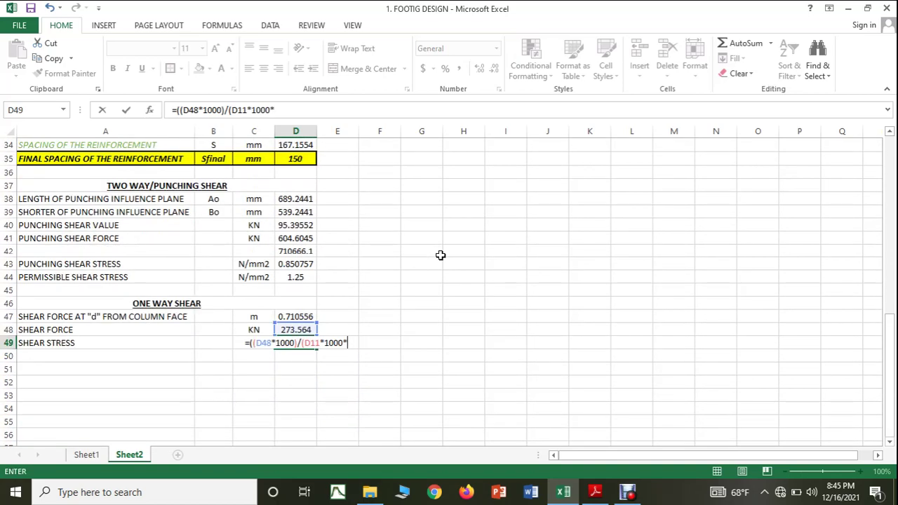
scroll(280, 269, "up", 4)
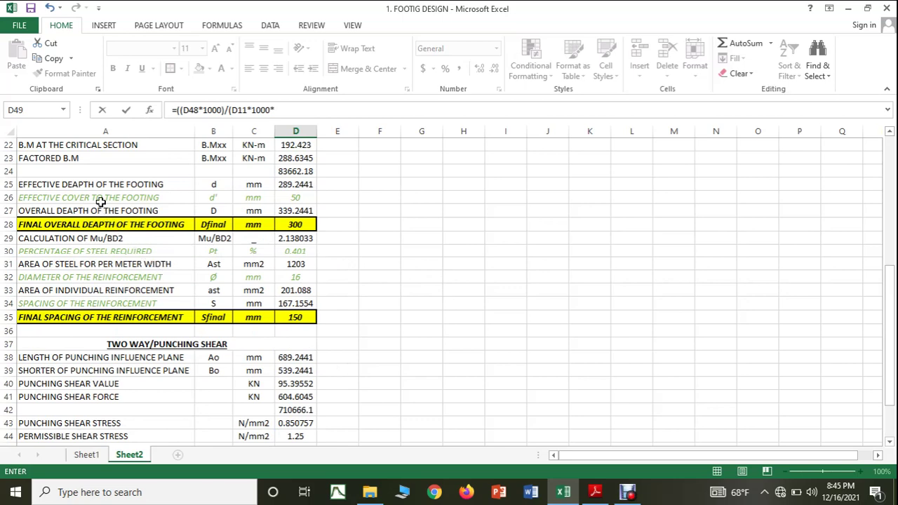
left_click(296, 184)
scroll(441, 249, "down", 7)
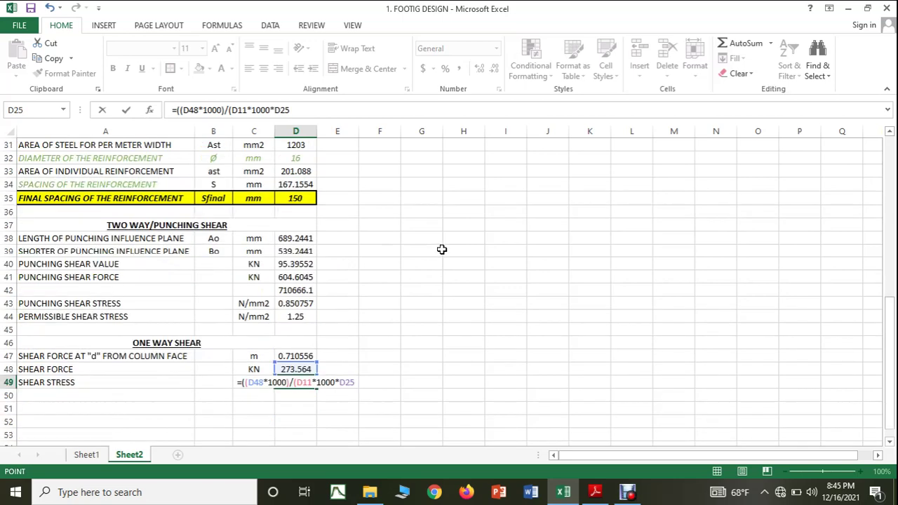
type("))")
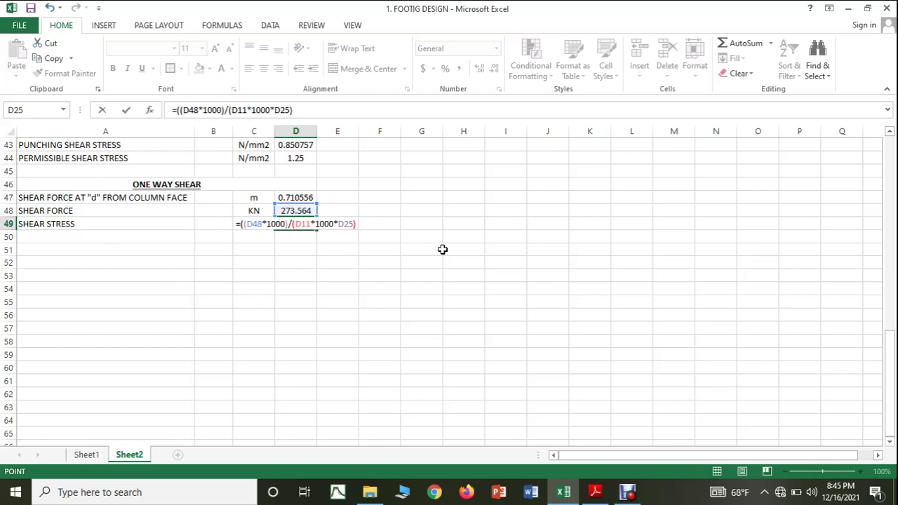
key("Return")
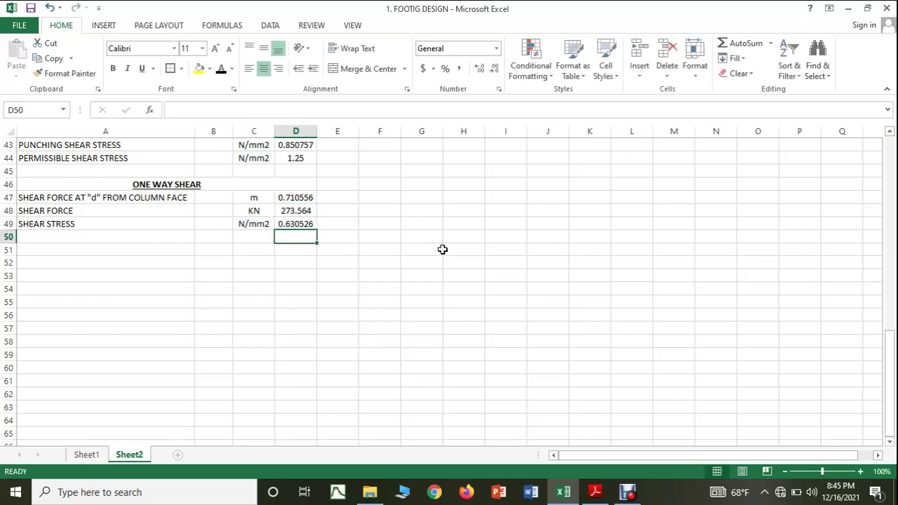
Step: Check the permissible shear stress item in the Adobe Reader notes, and in Excel label A50 PERMISSIBLE SHEAR STRESS, copying unit N/mm2 from C49 to C50
left_click(605, 494)
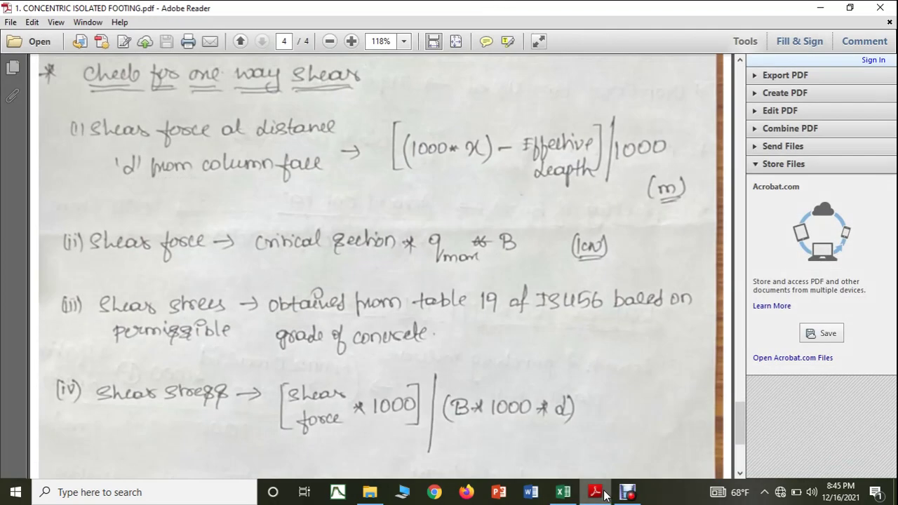
left_click(605, 494)
left_click(59, 234)
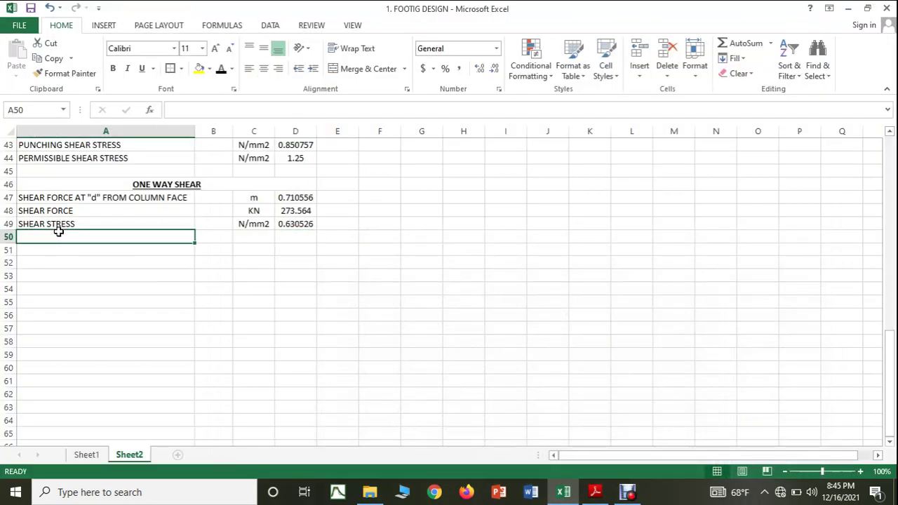
type("PERMISSIBLE SHEAR STRESS")
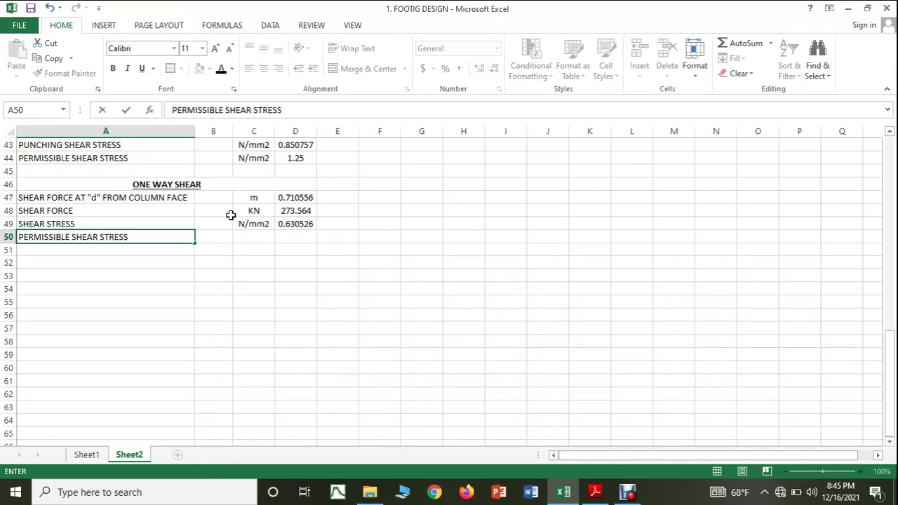
left_click(247, 225)
key("ctrl+c")
key("ctrl+v")
left_click(248, 236)
key("ctrl+v")
key("Escape")
Step: Open the 456 PDF from the Debut folder in File Explorer and search it for TABLE 19 up to the concrete shear strength table
left_click(370, 492)
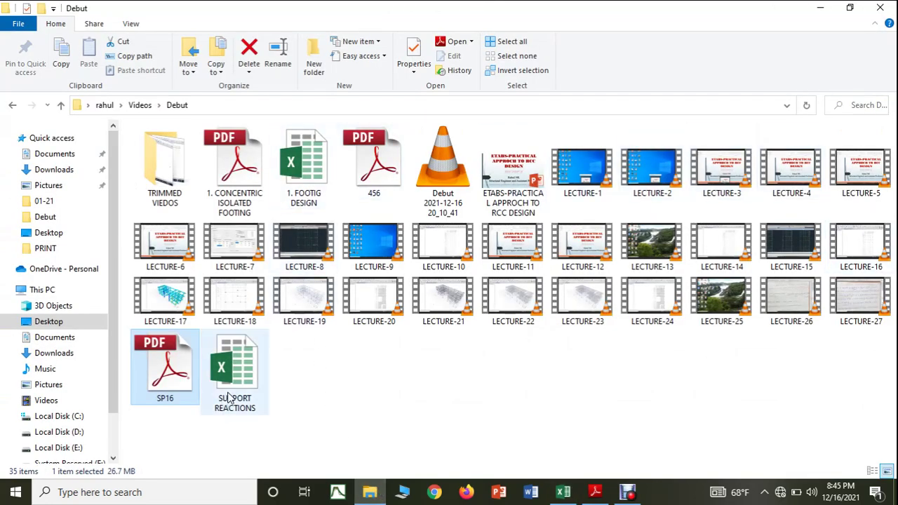
left_click(365, 160)
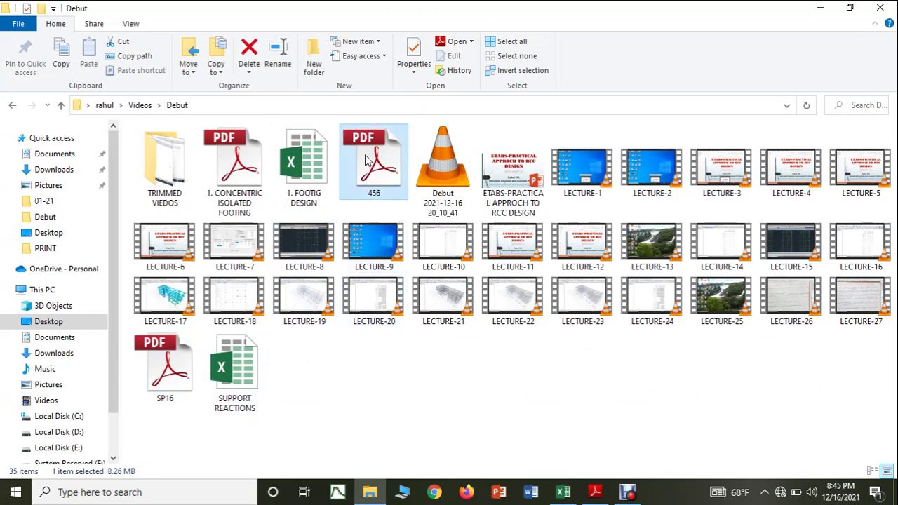
double_click(365, 160)
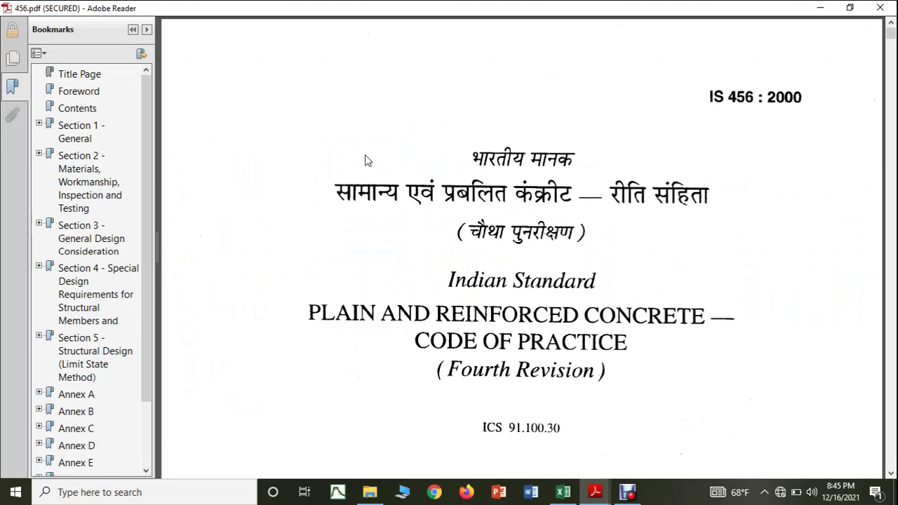
key("ctrl+f")
type("TAB")
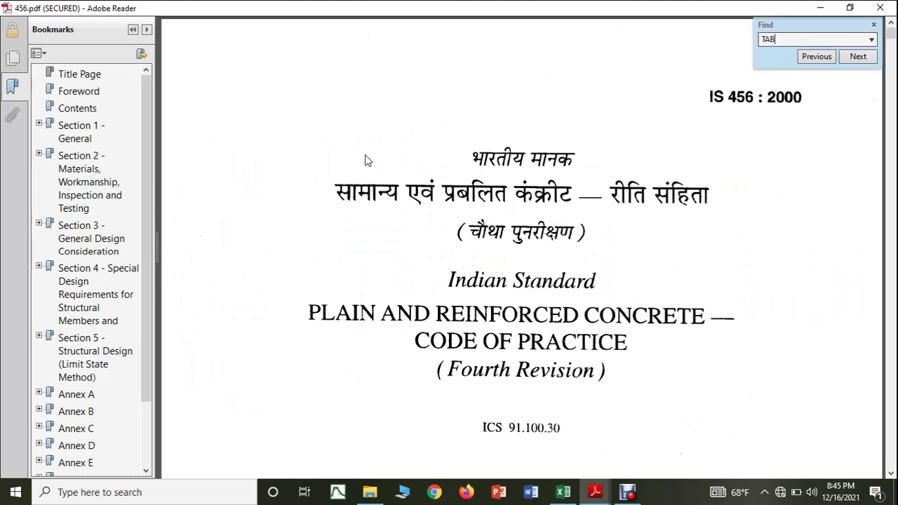
type("LE 19")
key("Return")
key("Return")
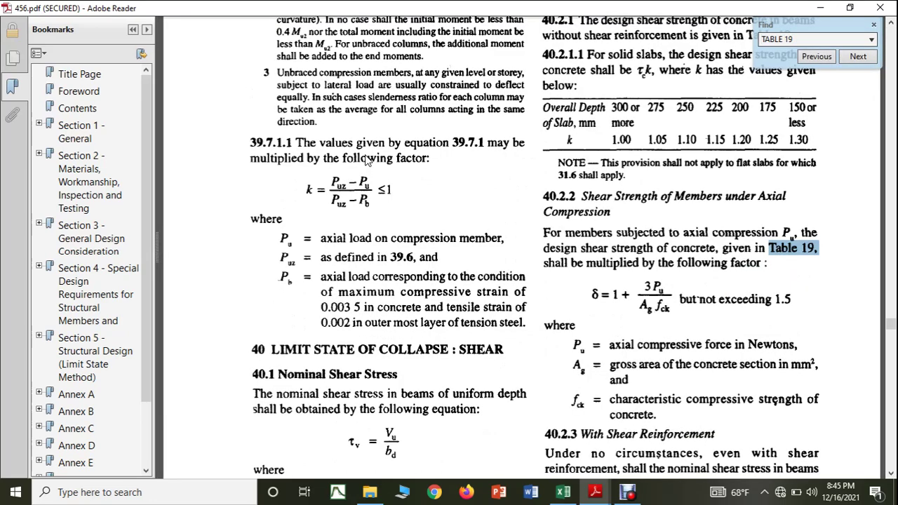
key("Return")
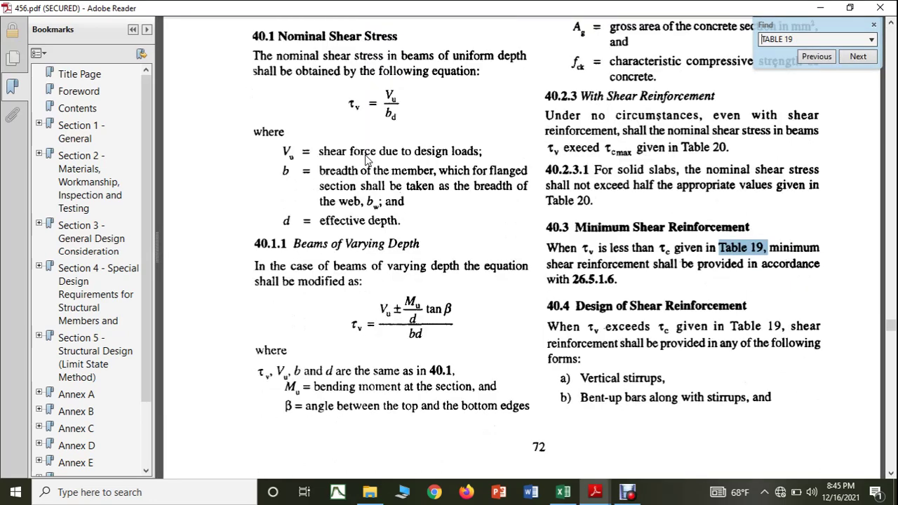
key("Return")
key("Return")
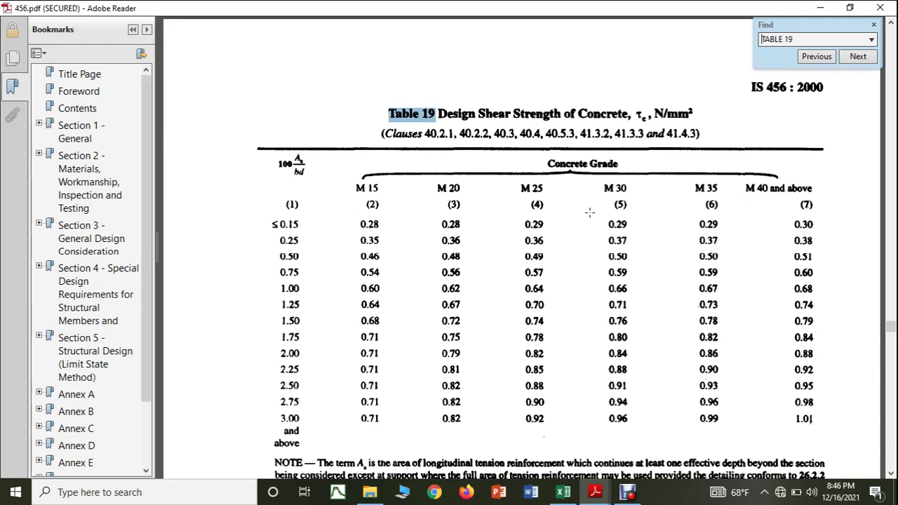
Step: Switch back to Excel and label A51, below the permissible shear stress row, 100*Ast/(Bd)
left_click(571, 495)
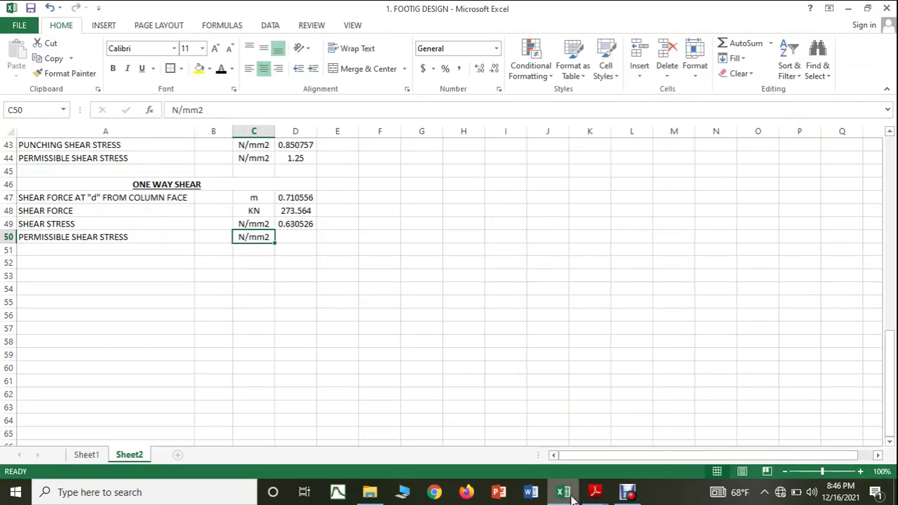
left_click(123, 249)
type("100")
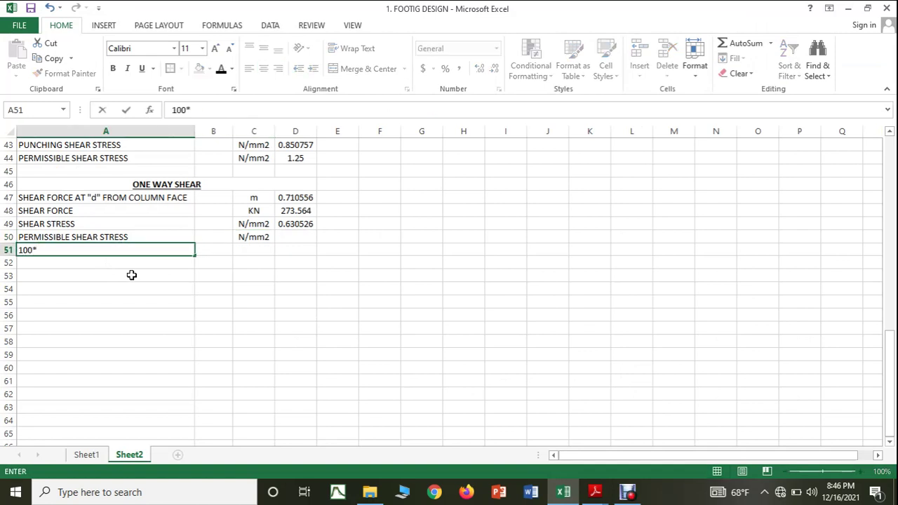
type("*Ast/(bD)")
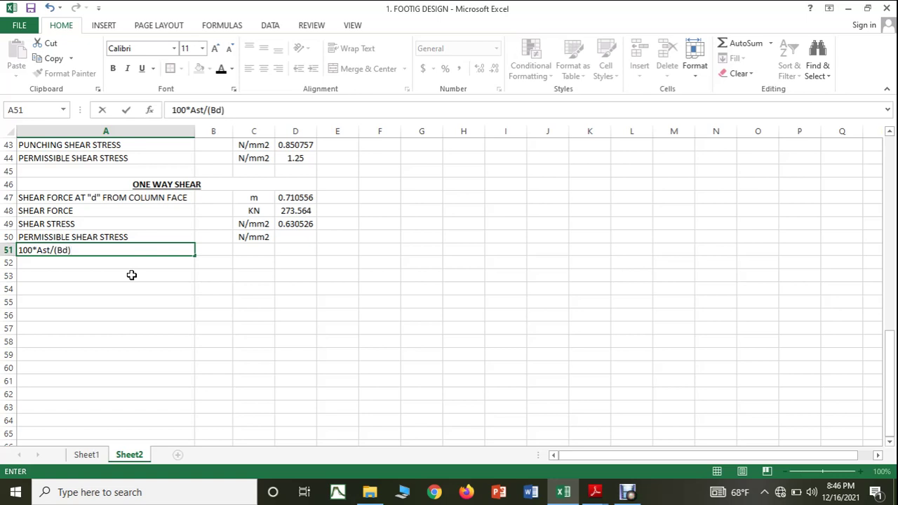
left_click(262, 250)
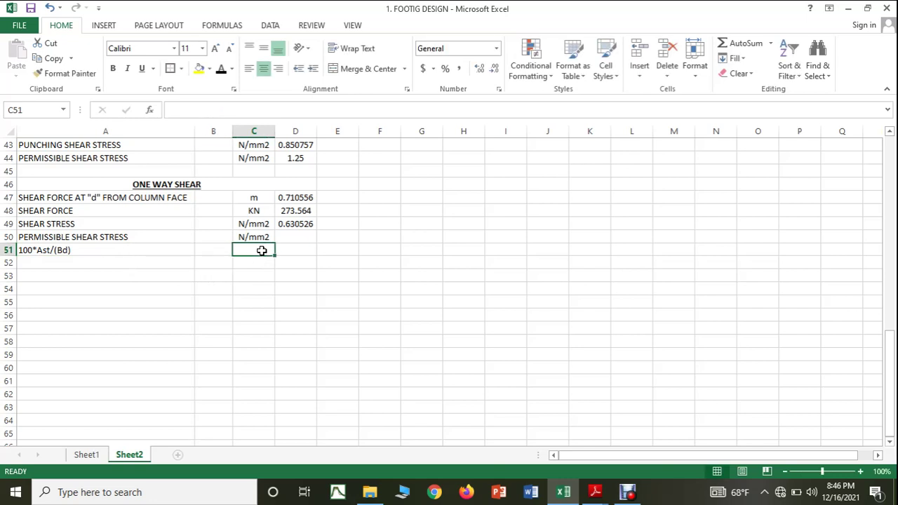
Step: Start the D51 formula for 100*Ast/(Bd) as =((100*D31), using the area of steel per meter width
left_click(301, 250)
type("=((100*")
scroll(301, 250, "up", 6)
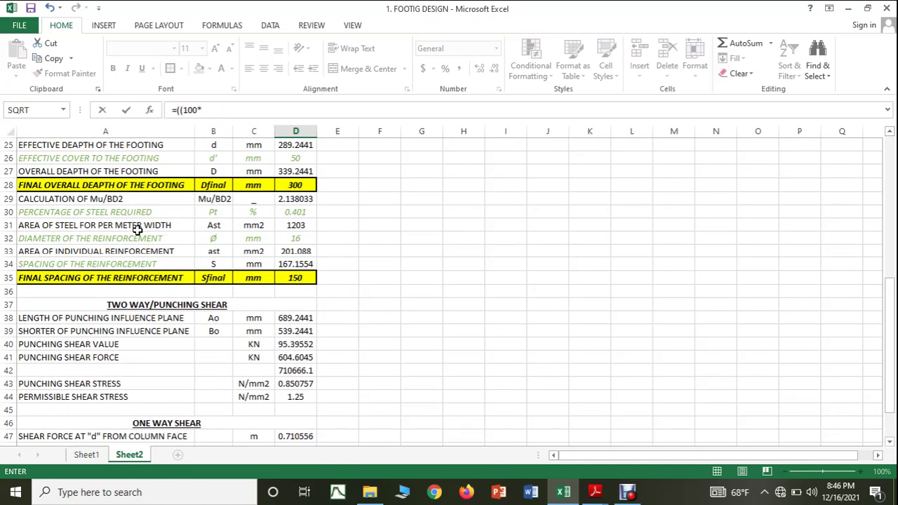
left_click(296, 225)
scroll(437, 265, "down", 6)
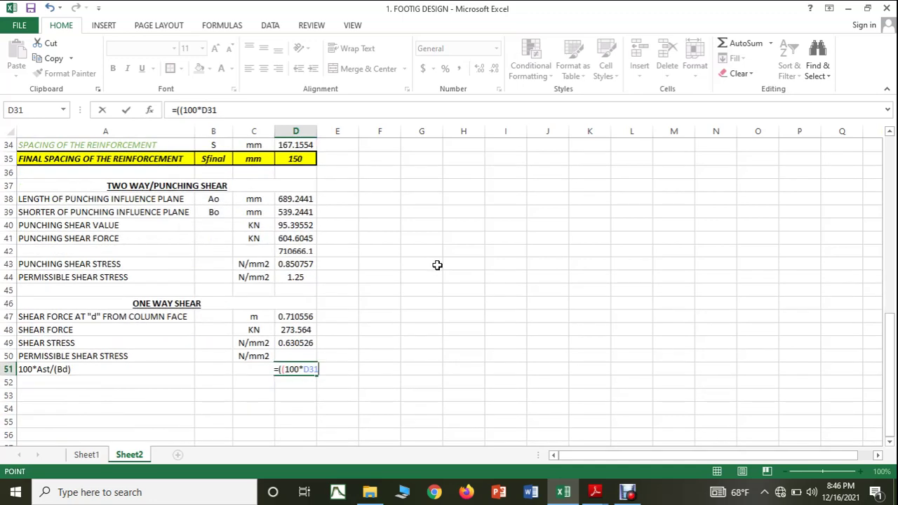
type(")")
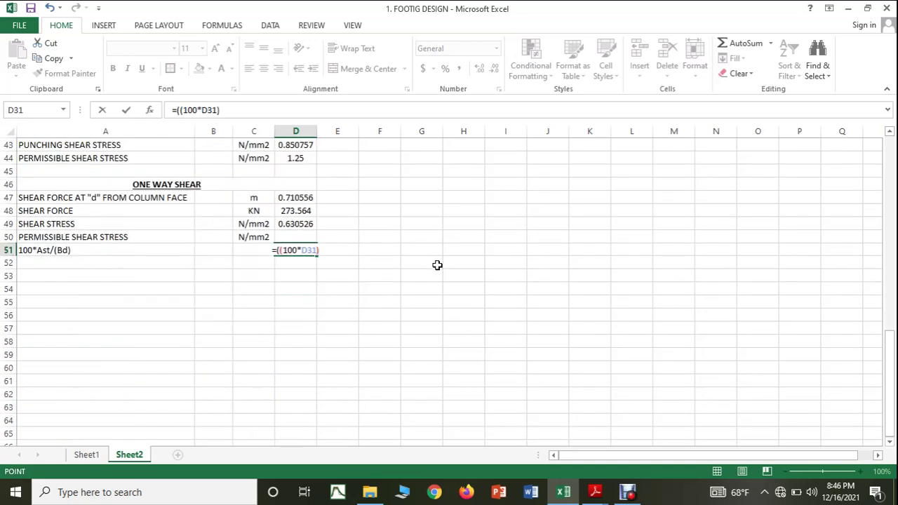
Step: Complete the D51 formula as =((100*D31)/(1000*D28)), using the final overall depth of the footing as the last factor
type("/(1000*")
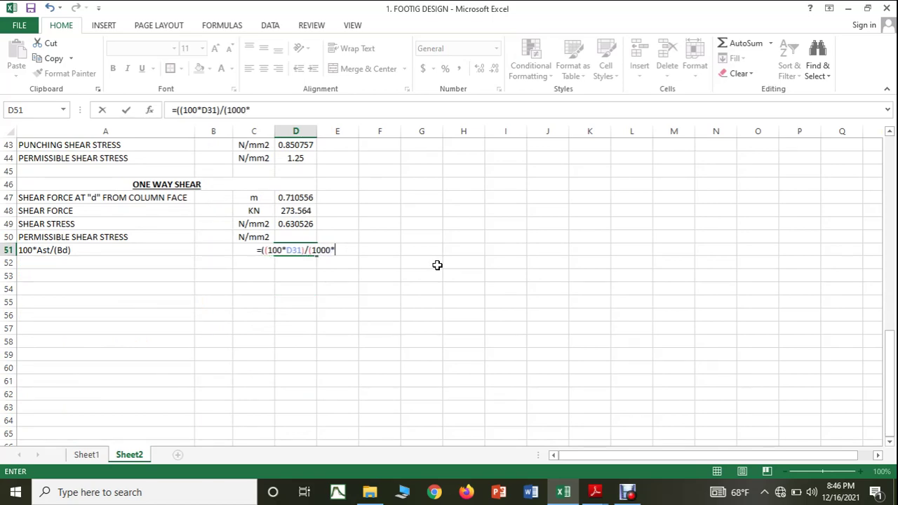
scroll(437, 265, "up", 4)
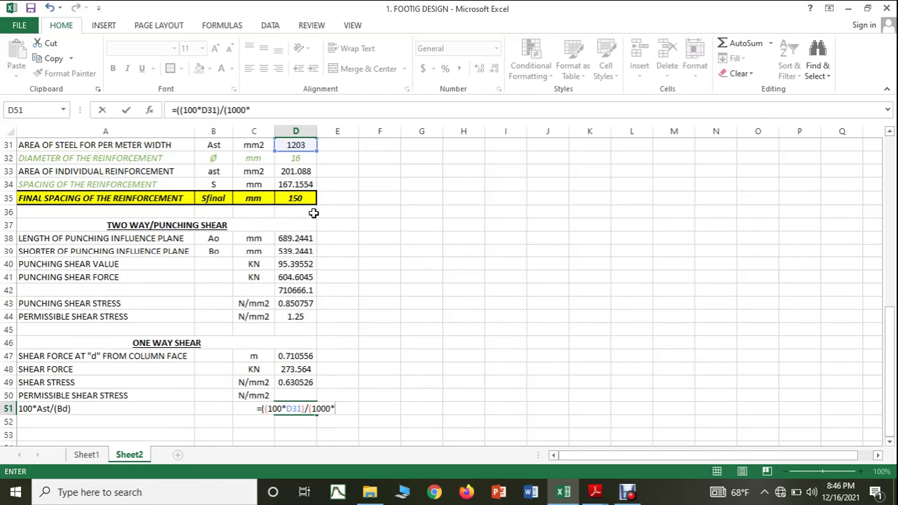
scroll(294, 207, "up", 2)
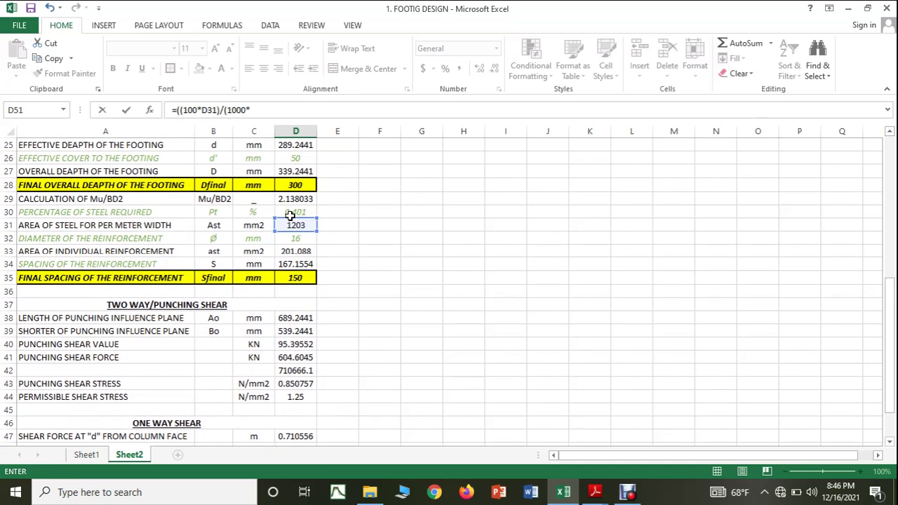
left_click(307, 185)
scroll(499, 284, "down", 5)
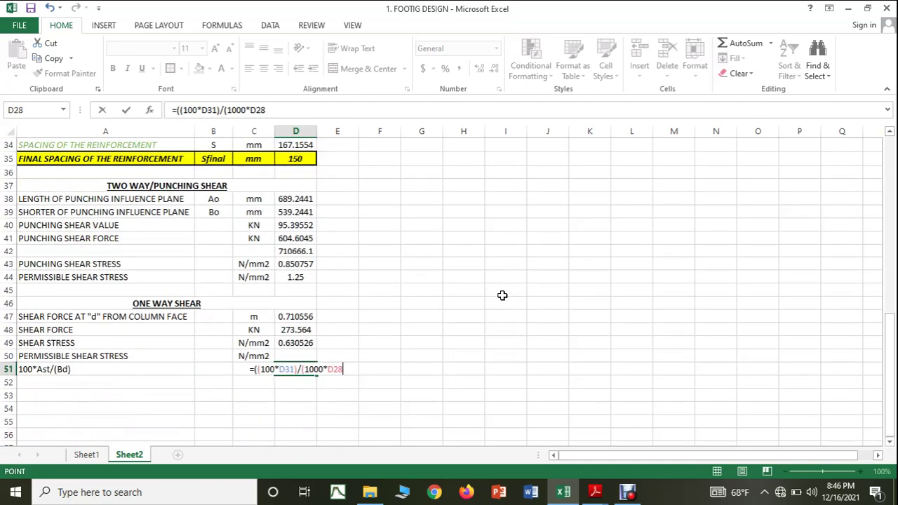
type("))")
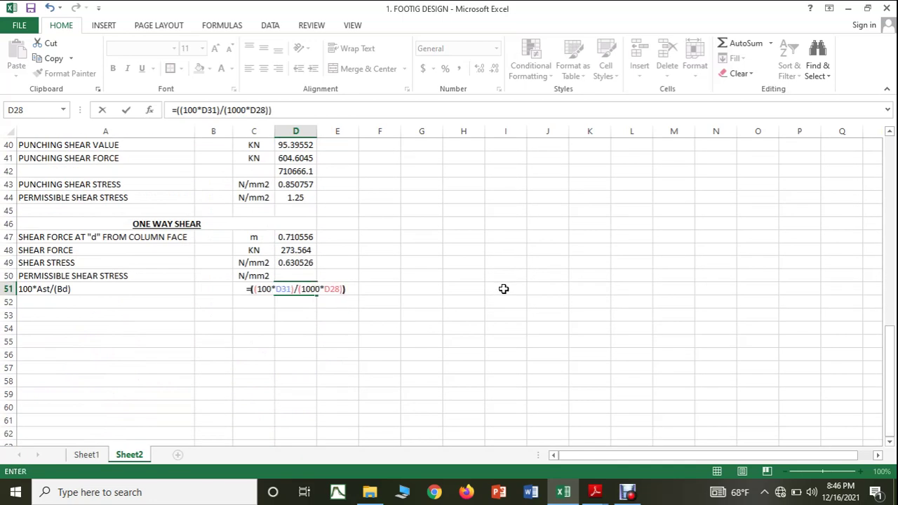
key("Return")
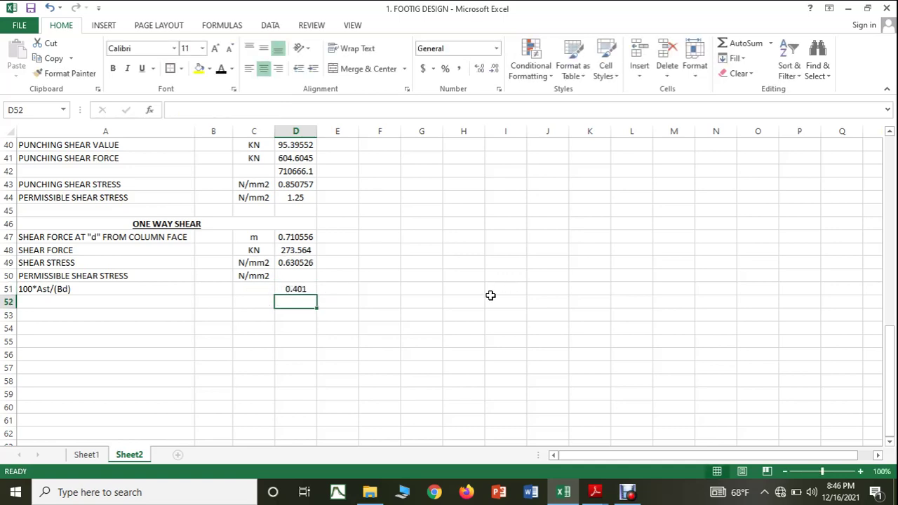
Step: Look up the design shear strength of concrete in Table 19 of the 456 PDF in Adobe Reader and return to Excel
left_click(595, 492)
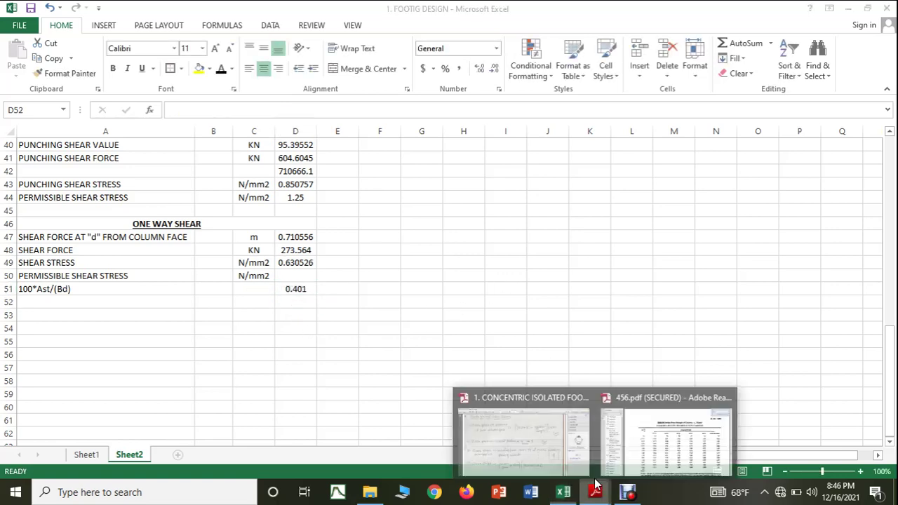
left_click(667, 435)
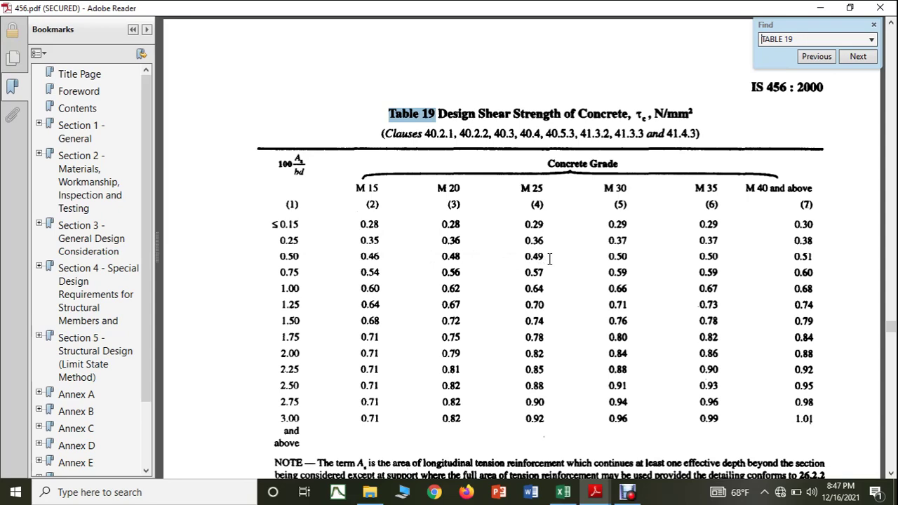
left_click(563, 491)
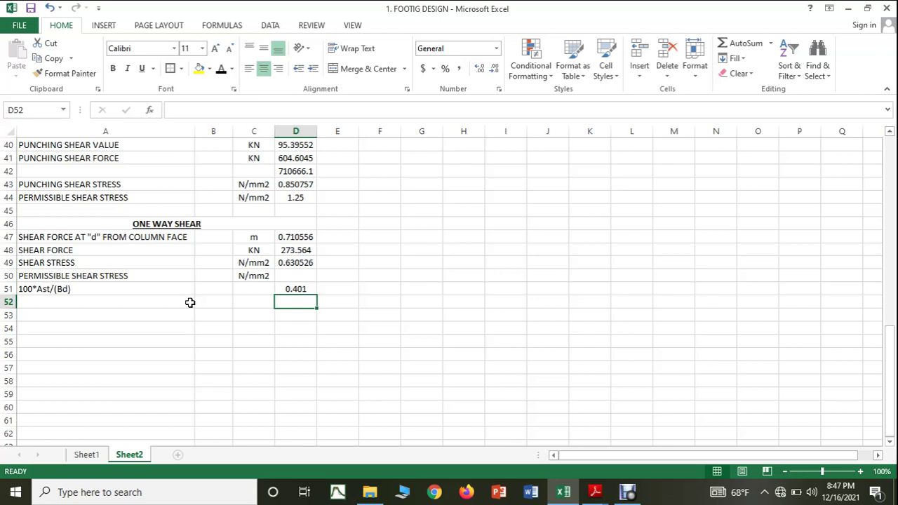
Step: Move the one way shear section's PERMISSIBLE SHEAR STRESS row from row 50 to directly below the 100*Ast/(Bd) row
left_click(7, 275)
right_click(6, 276)
left_click(35, 284)
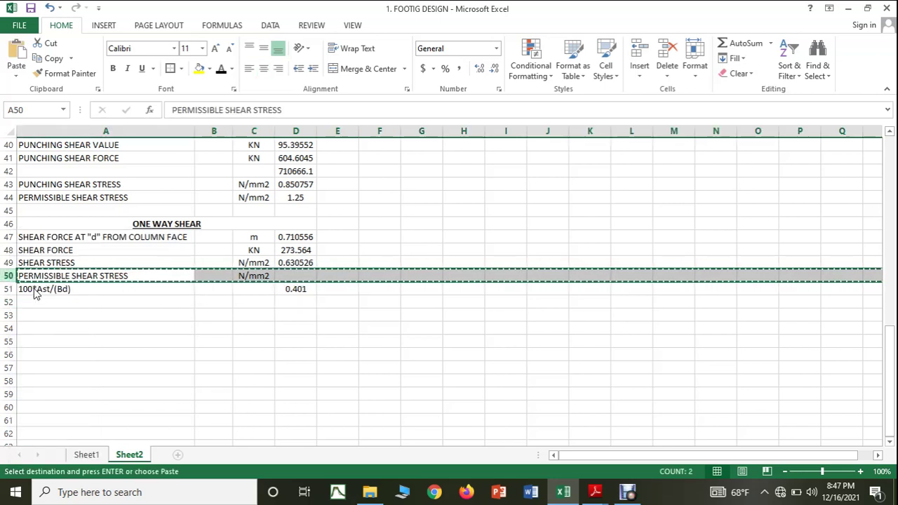
right_click(9, 302)
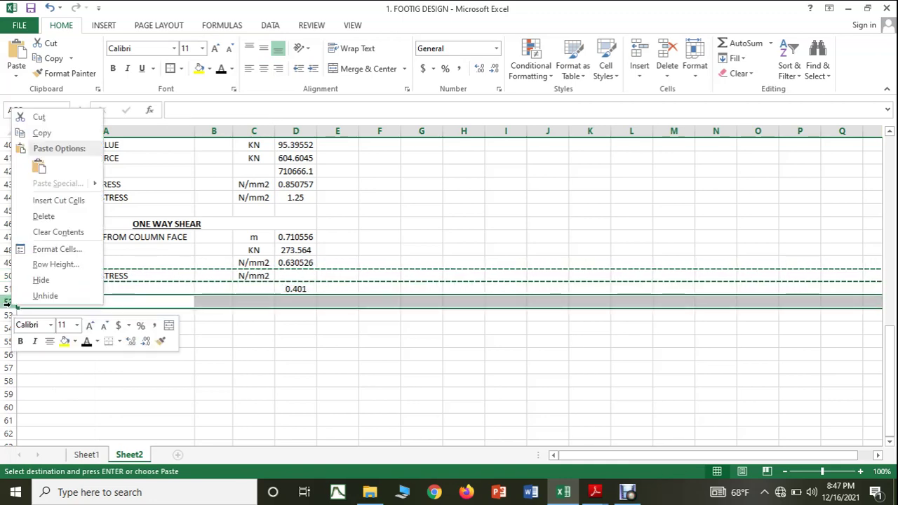
left_click(59, 200)
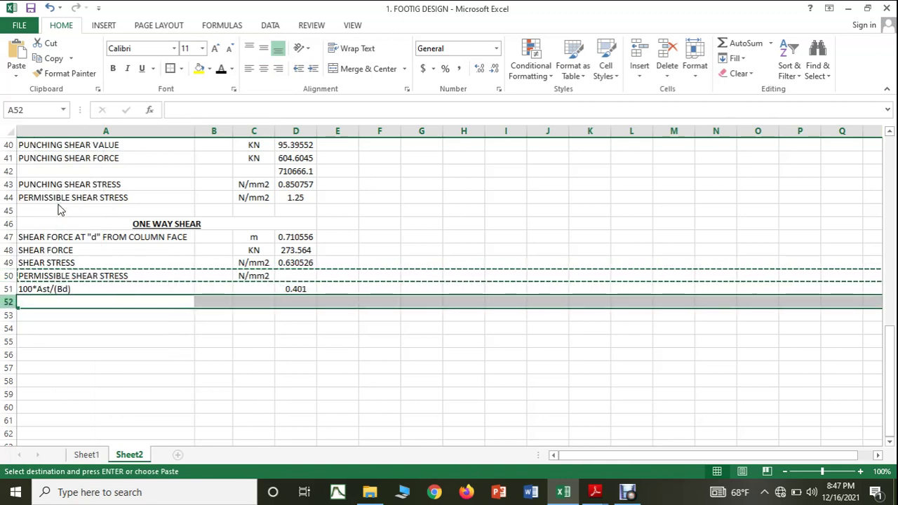
left_click(194, 360)
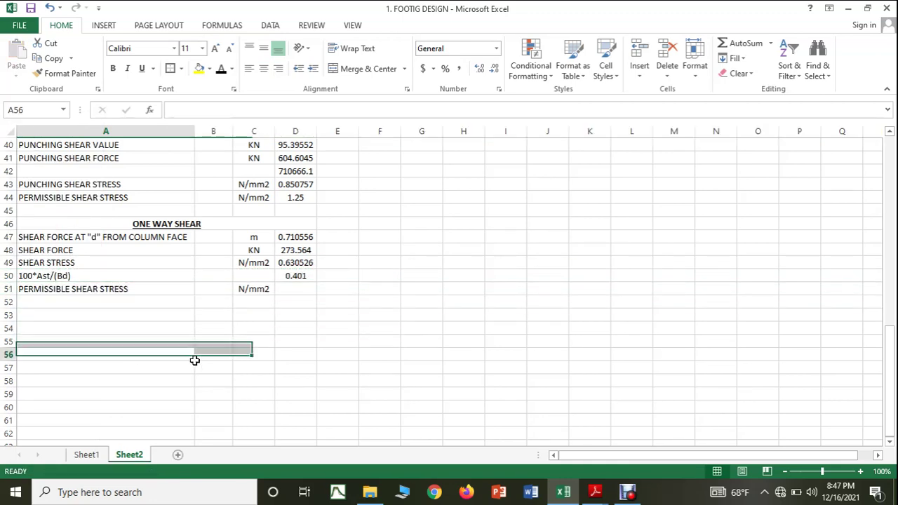
Step: Enter 0.49 in D51 as the one way permissible shear stress
left_click(301, 291)
type("0.49")
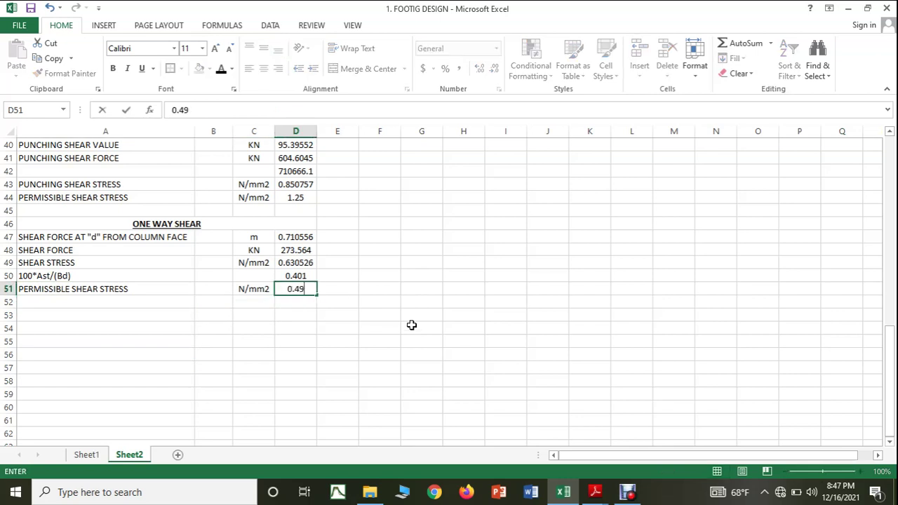
left_click(412, 328)
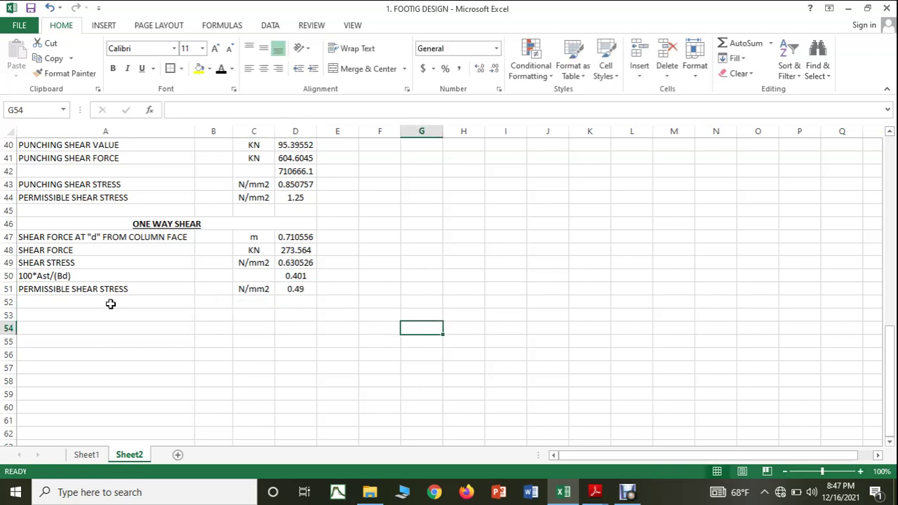
Step: Format the one way PERMISSIBLE SHEAR STRESS row A51:D51 in italic with a green font colour
left_click_drag(254, 289, 291, 289)
left_click(127, 68)
left_click(231, 69)
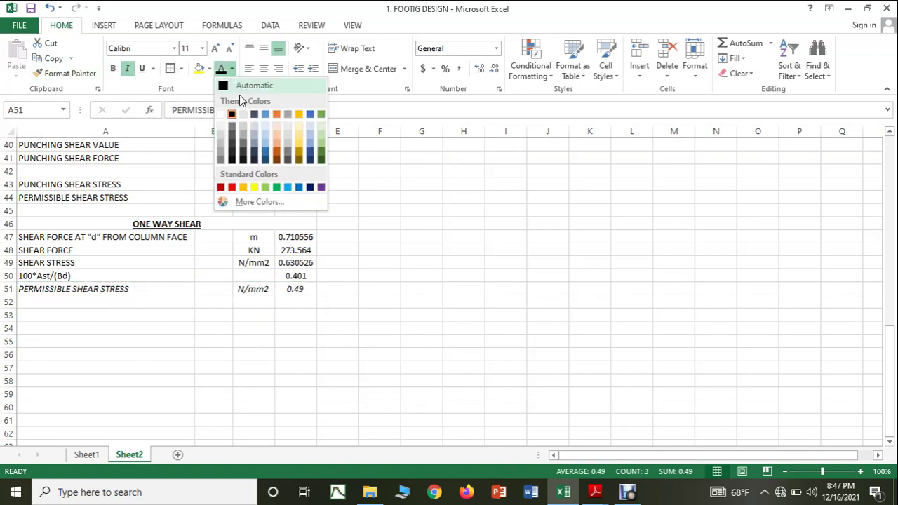
left_click(321, 114)
left_click(427, 251)
Step: Format the punching shear section's PERMISSIBLE SHEAR STRESS row A44:D44 in italic with the same green font colour
scroll(284, 304, "up", 1)
scroll(284, 304, "up", 2)
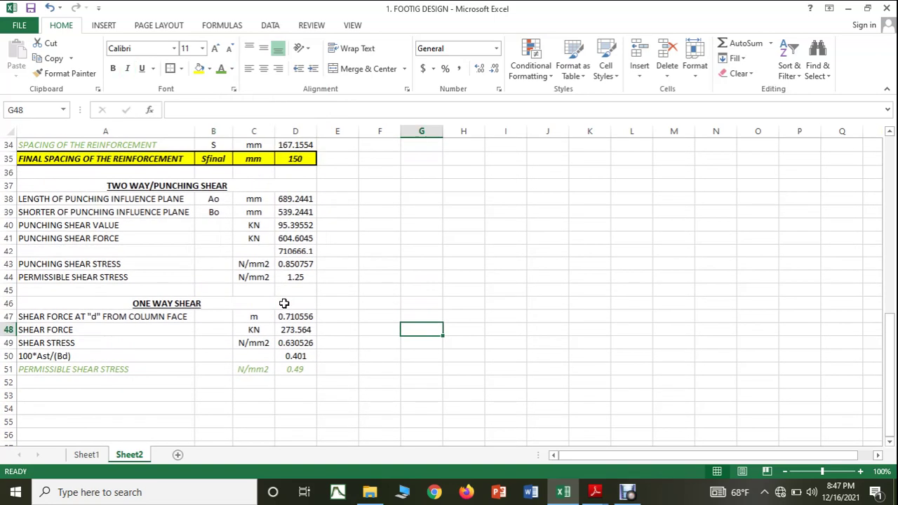
left_click_drag(74, 279, 291, 277)
left_click(221, 68)
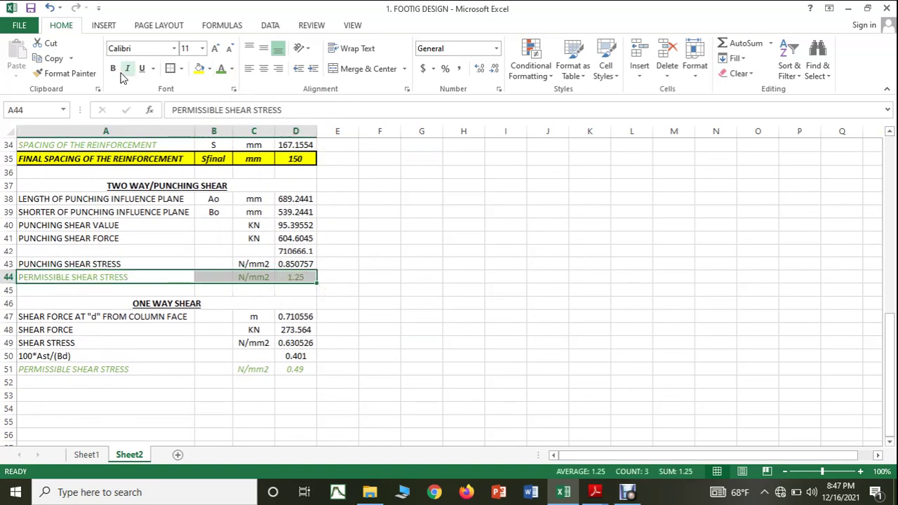
left_click(463, 316)
Step: Review Table 19 in the 456 PDF in Adobe Reader once more and return to the Excel sheet
scroll(311, 372, "up", 1)
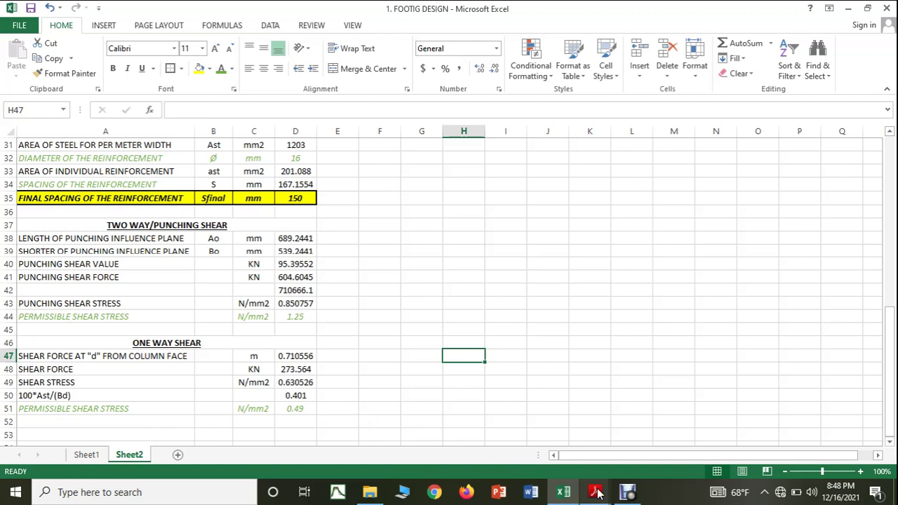
mouse_move(596, 491)
left_click(614, 442)
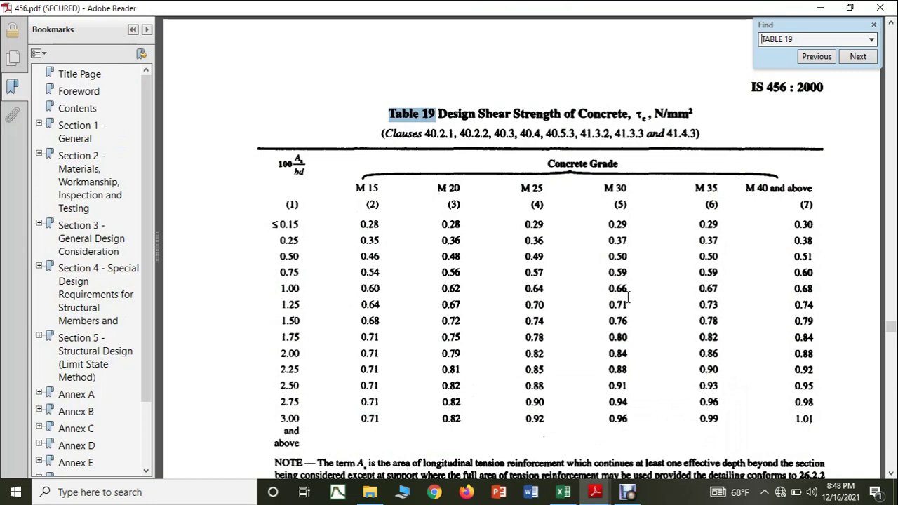
left_click(562, 492)
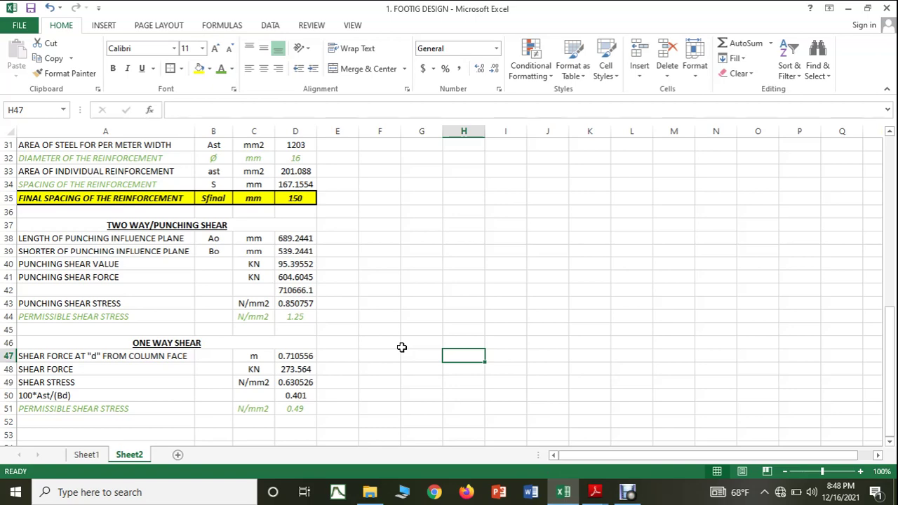
left_click(391, 304)
scroll(392, 307, "up", 3)
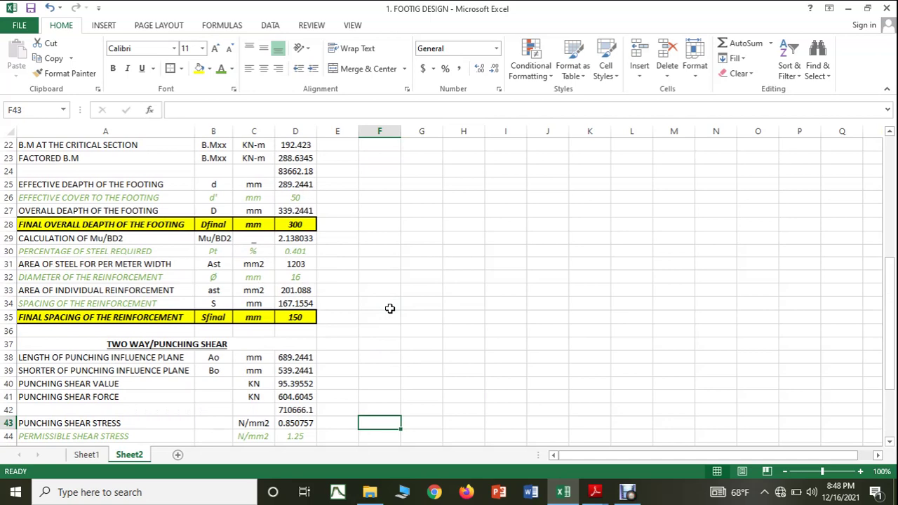
left_click(629, 493)
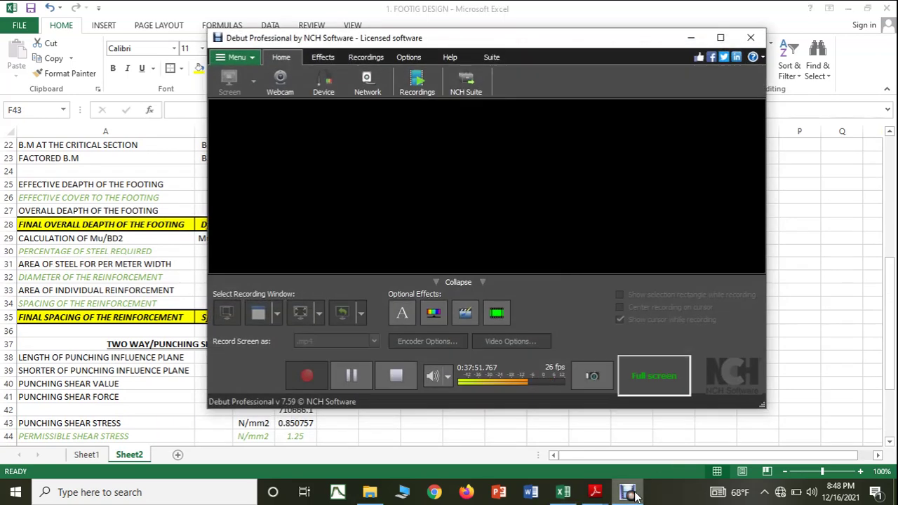